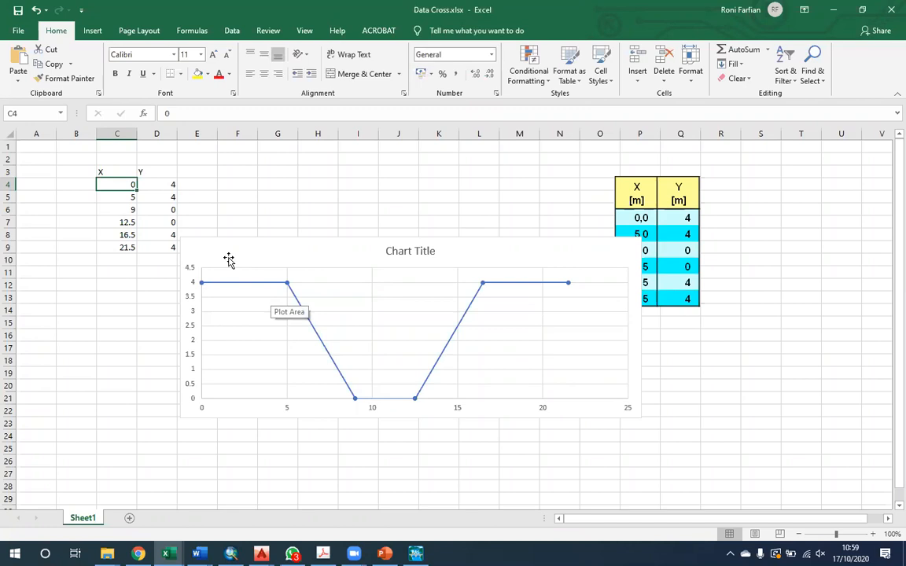
Try an X value of 4 for the first cross-section point in C4.
{"action": "key", "text": "Up"}
{"action": "type", "text": "4"}
{"action": "key", "text": "Return"}
Replace the last X value in C9 with the formula =C8+4.
{"action": "key", "text": "Down"}
{"action": "key", "text": "Down"}
{"action": "key", "text": "Down"}
{"action": "key", "text": "Down"}
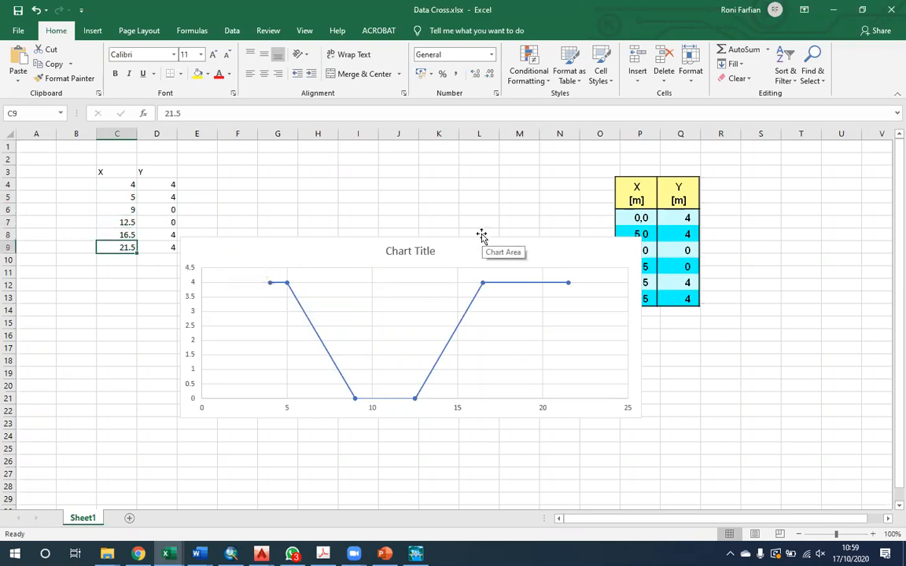
{"action": "type", "text": "="}
{"action": "key", "text": "Up"}
{"action": "type", "text": "+"}
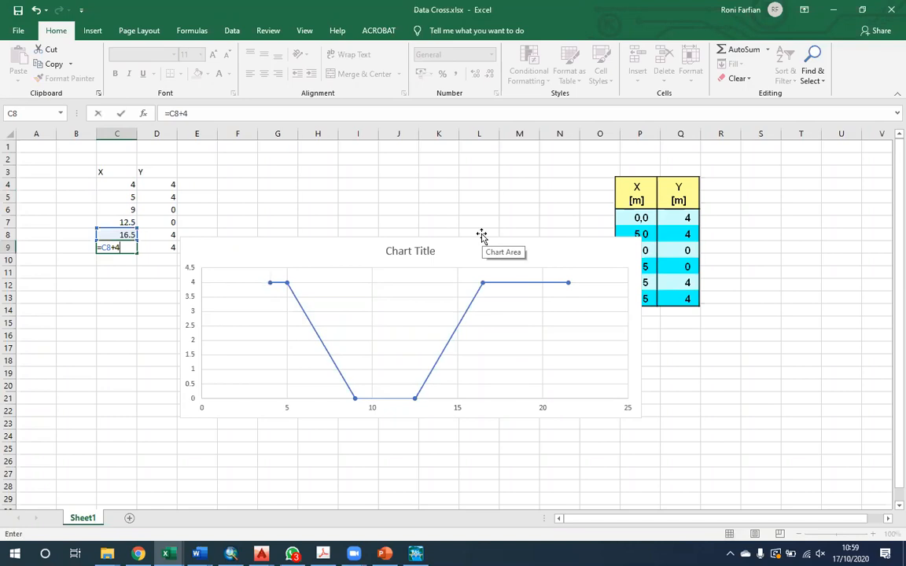
{"action": "key", "text": "Return"}
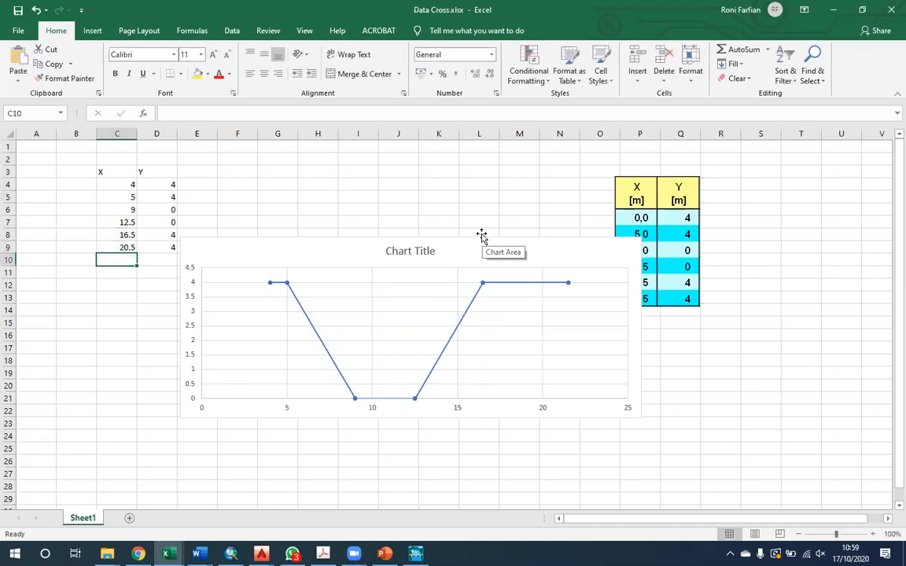
Change the last X value's formula in C9 to =C8+1.
{"action": "key", "text": "Up"}
{"action": "type", "text": "="}
{"action": "key", "text": "Up"}
{"action": "type", "text": "+1"}
{"action": "key", "text": "Return"}
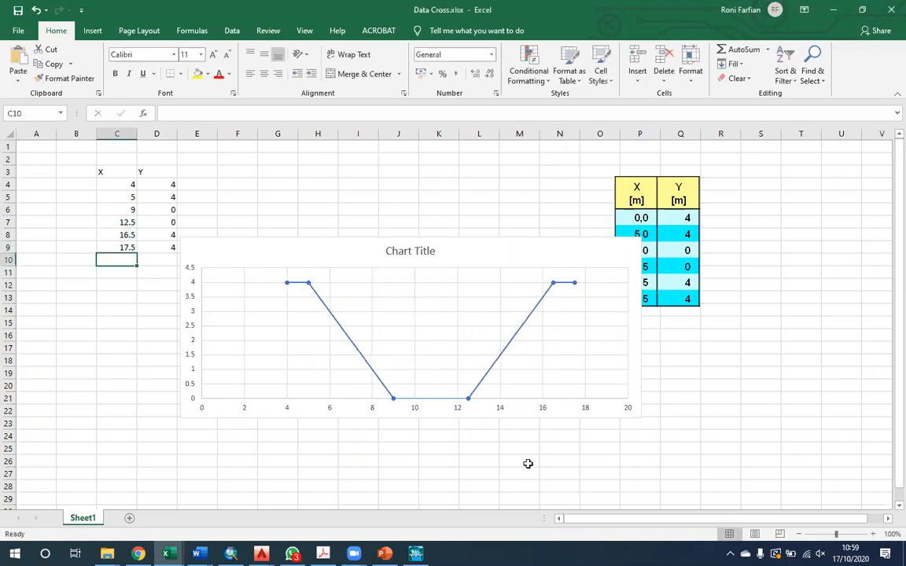
Undo the trial edits to the first and last X values in C4 and C9.
{"action": "left_click", "coordinate": [123, 185]}
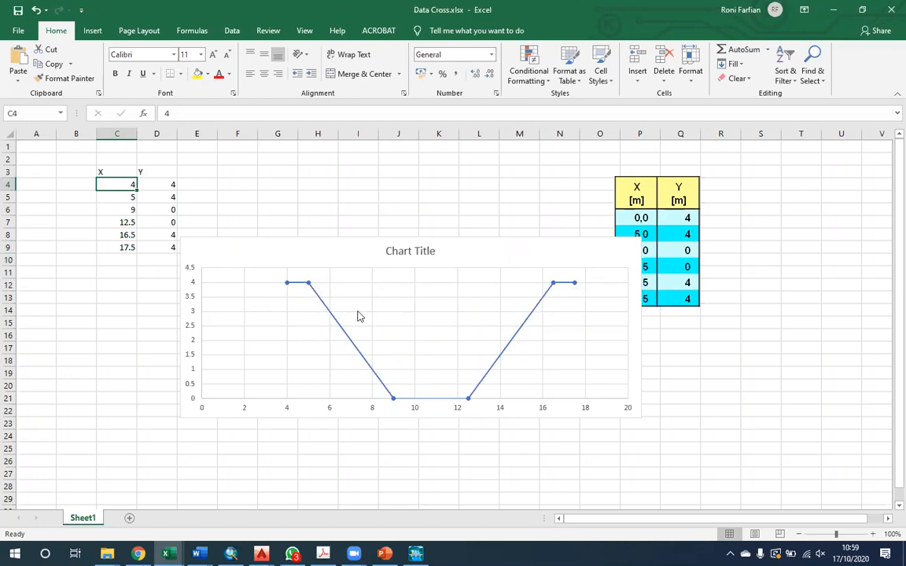
{"action": "key", "text": "ctrl+z"}
{"action": "key", "text": "ctrl+z"}
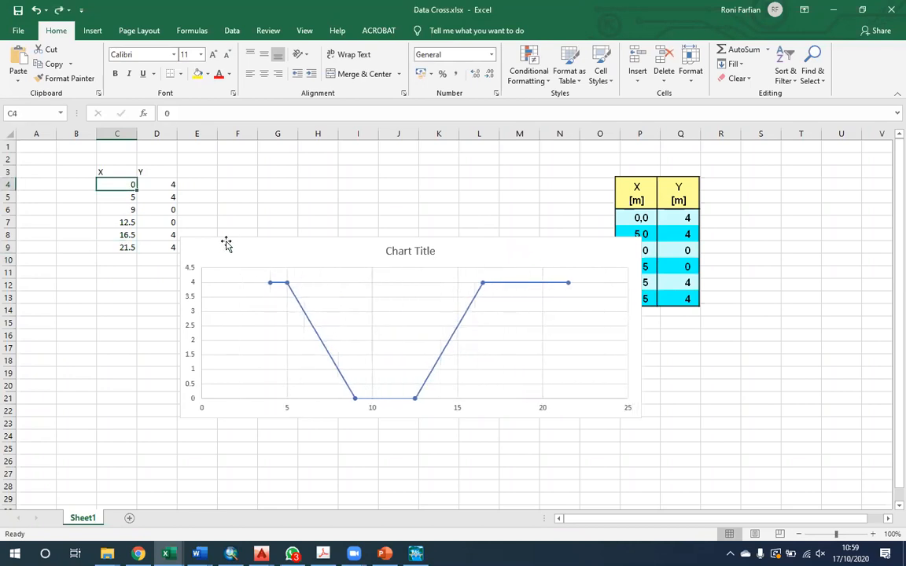
{"action": "key", "text": "ctrl+z"}
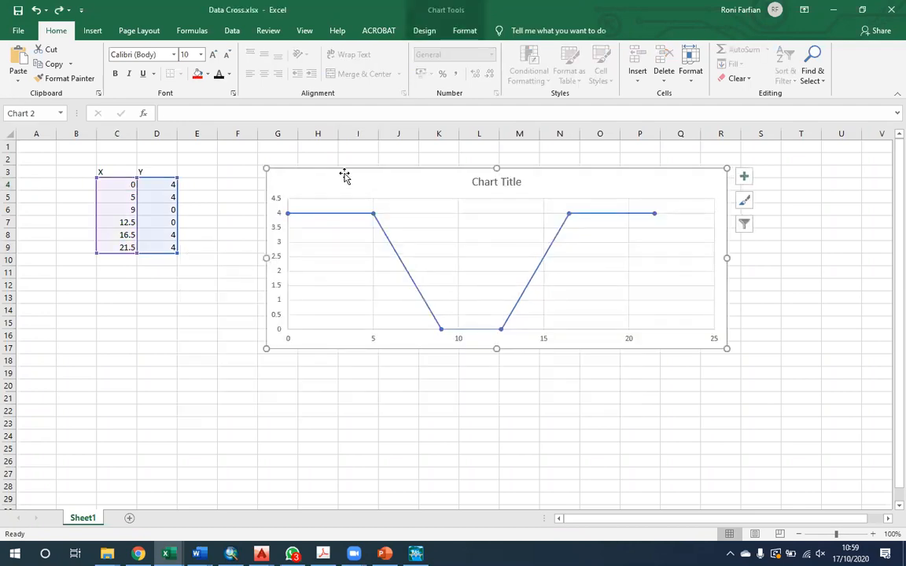
Move the cross-section chart below the X and Y data so that it no longer covers the coloured reference table.
{"action": "left_click_drag", "start_coordinate": [346, 174], "coordinate": [207, 270]}
{"action": "left_click_drag", "start_coordinate": [418, 274], "coordinate": [435, 284]}
{"action": "left_click", "coordinate": [375, 203]}
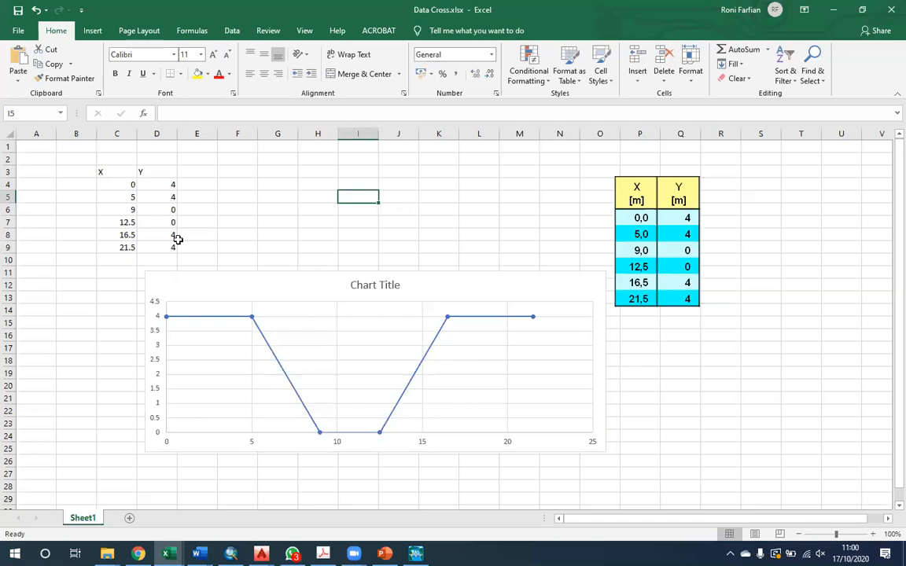
Select the X and Y coordinate values in C4:D9.
{"action": "left_click", "coordinate": [132, 184]}
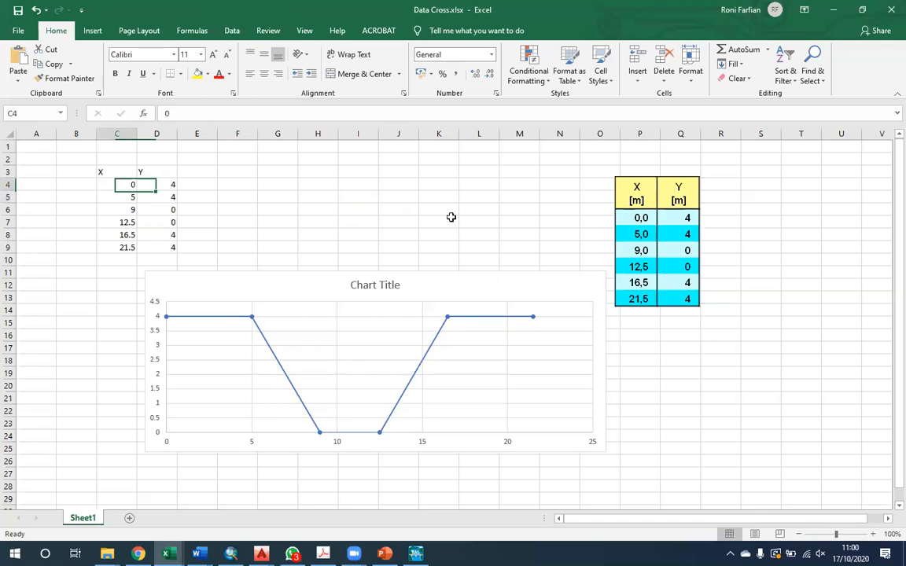
{"action": "key", "text": "ctrl+shift+Down"}
{"action": "key", "text": "shift+Right"}
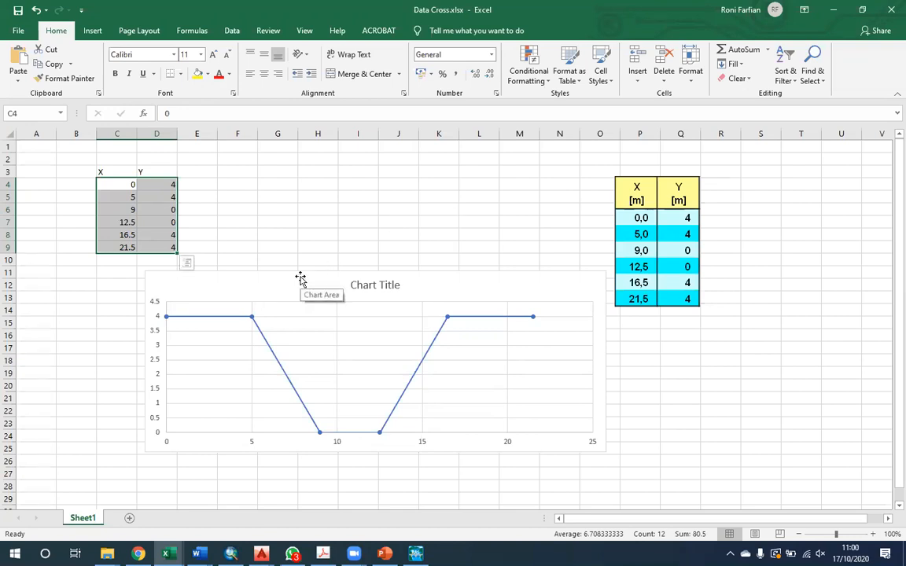
Shift the coloured reference table to columns S and T and place the chart between it and the X and Y data.
{"action": "left_click_drag", "start_coordinate": [301, 277], "coordinate": [303, 277]}
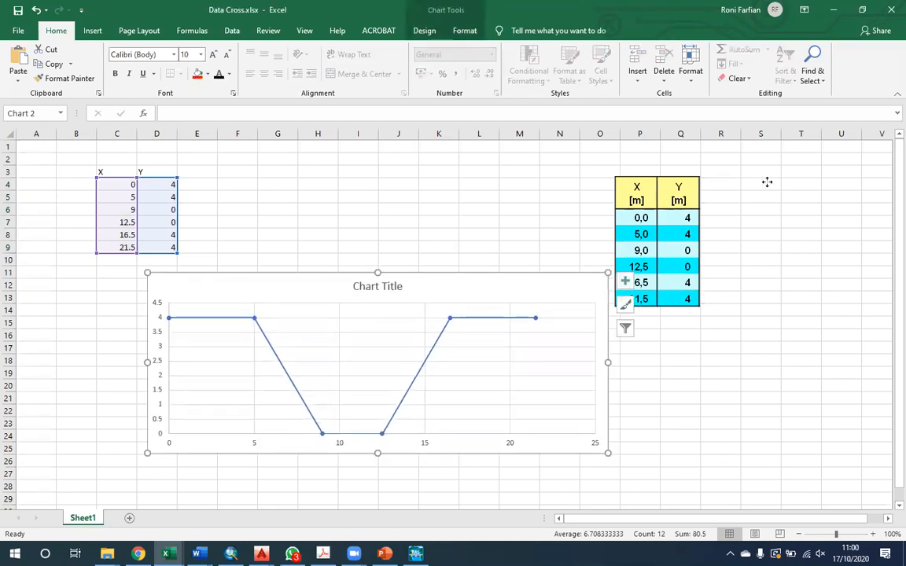
{"action": "left_click_drag", "start_coordinate": [767, 183], "coordinate": [787, 181]}
{"action": "left_click_drag", "start_coordinate": [468, 277], "coordinate": [550, 192]}
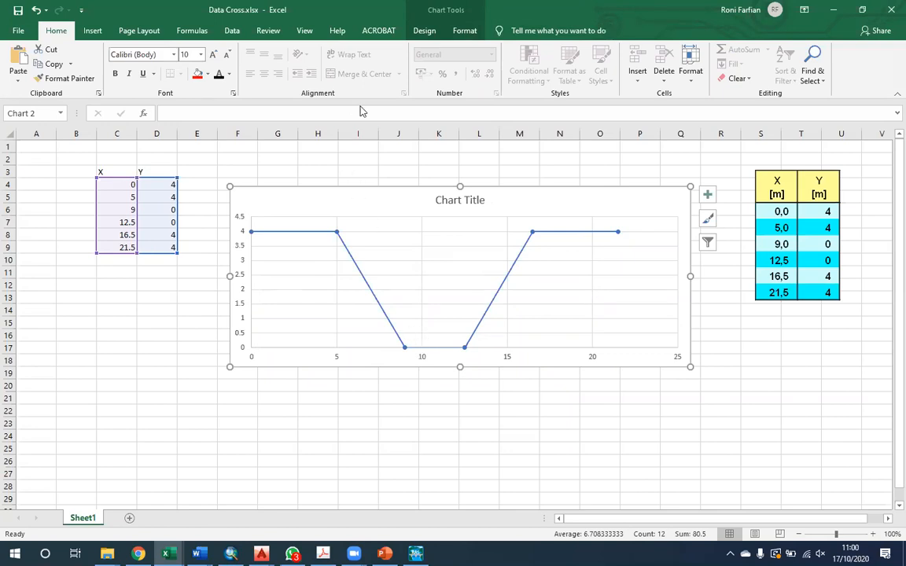
Mark up the two zero Y values and the chart's channel bed with circles and a handwritten "Hilir" label, and clear the markup.
{"action": "mouse_move", "coordinate": [174, 209]}
{"action": "left_mouse_down"}
{"action": "mouse_move", "coordinate": [161, 218]}
{"action": "mouse_move", "coordinate": [174, 208]}
{"action": "left_mouse_up"}
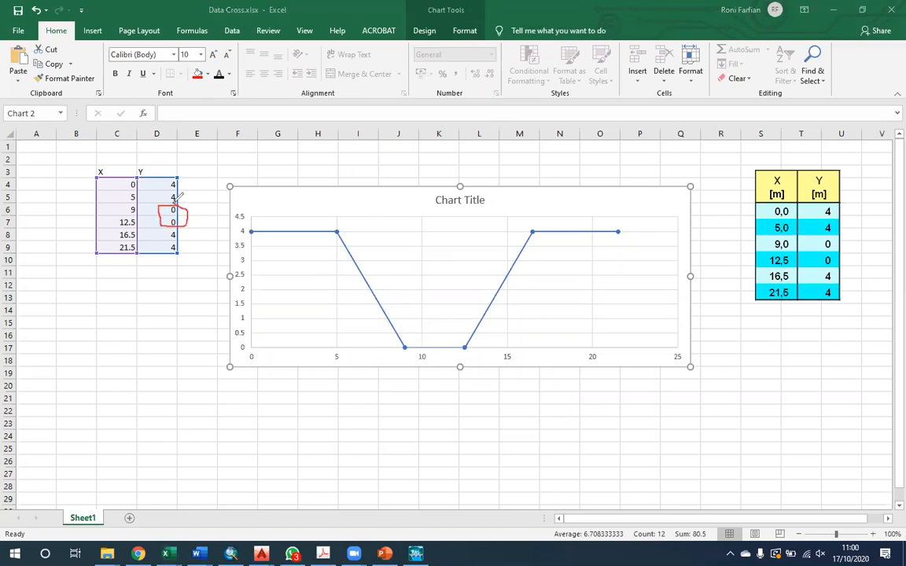
{"action": "mouse_move", "coordinate": [477, 338]}
{"action": "left_mouse_down"}
{"action": "mouse_move", "coordinate": [404, 334]}
{"action": "mouse_move", "coordinate": [399, 344]}
{"action": "mouse_move", "coordinate": [488, 340]}
{"action": "left_mouse_up"}
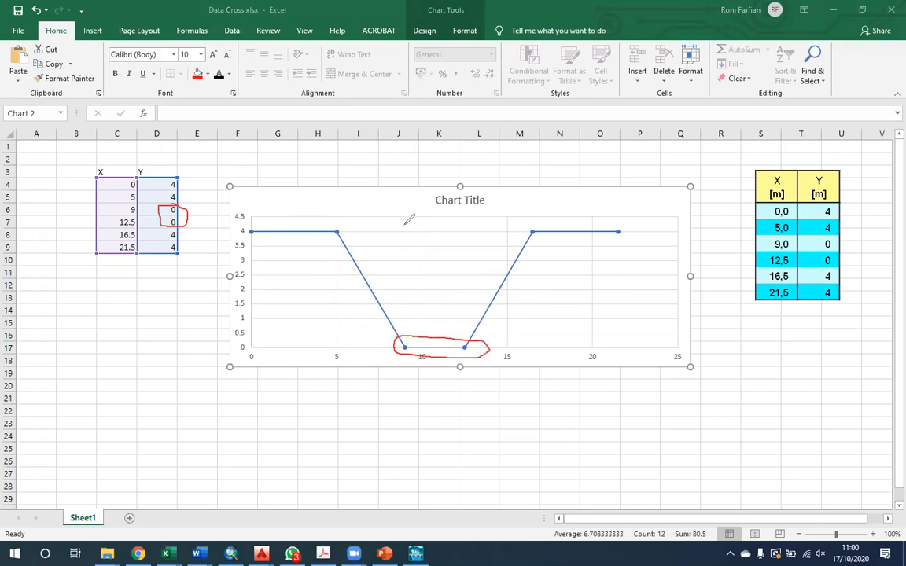
{"action": "mouse_move", "coordinate": [399, 221]}
{"action": "left_mouse_down"}
{"action": "mouse_move", "coordinate": [407, 216]}
{"action": "mouse_move", "coordinate": [415, 233]}
{"action": "mouse_move", "coordinate": [430, 221]}
{"action": "mouse_move", "coordinate": [417, 201]}
{"action": "mouse_move", "coordinate": [462, 242]}
{"action": "left_mouse_up"}
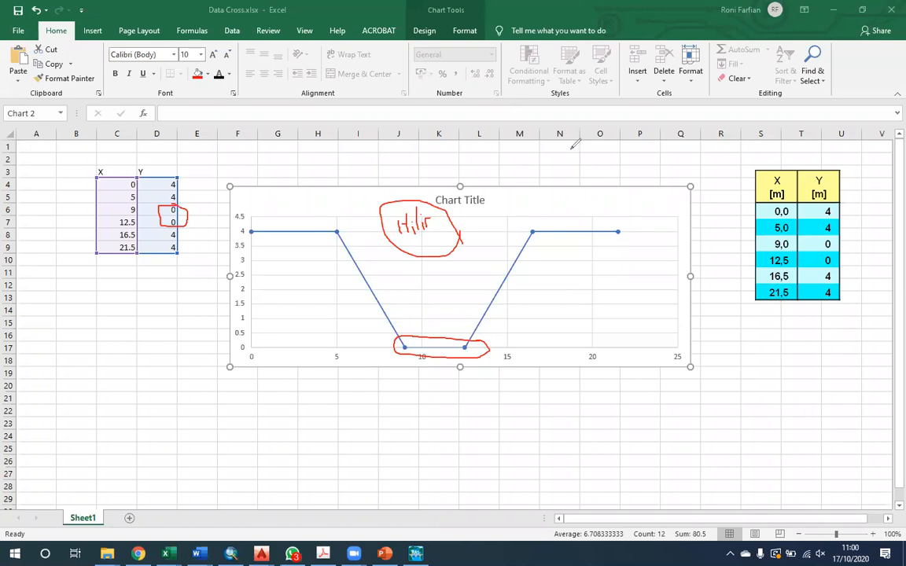
{"action": "left_click", "coordinate": [601, 91]}
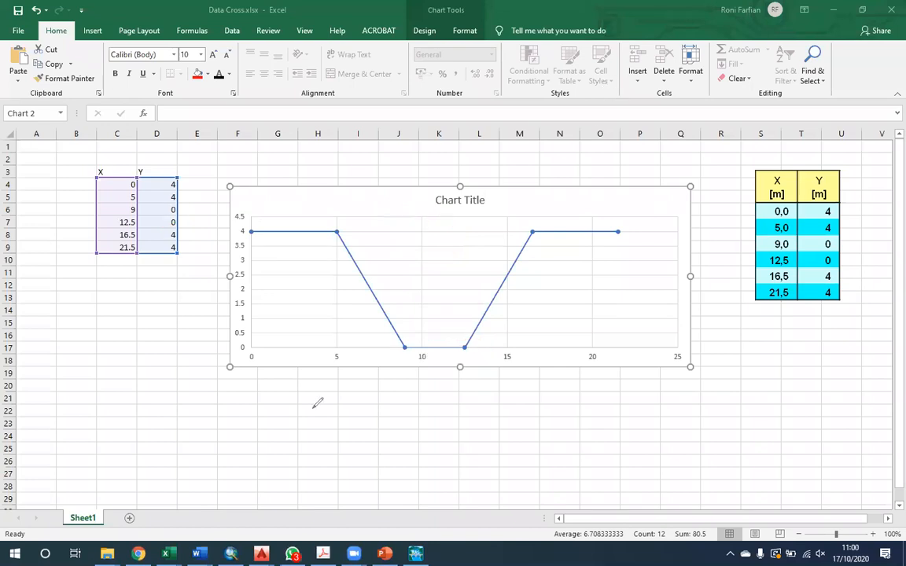
{"action": "left_click", "coordinate": [308, 168]}
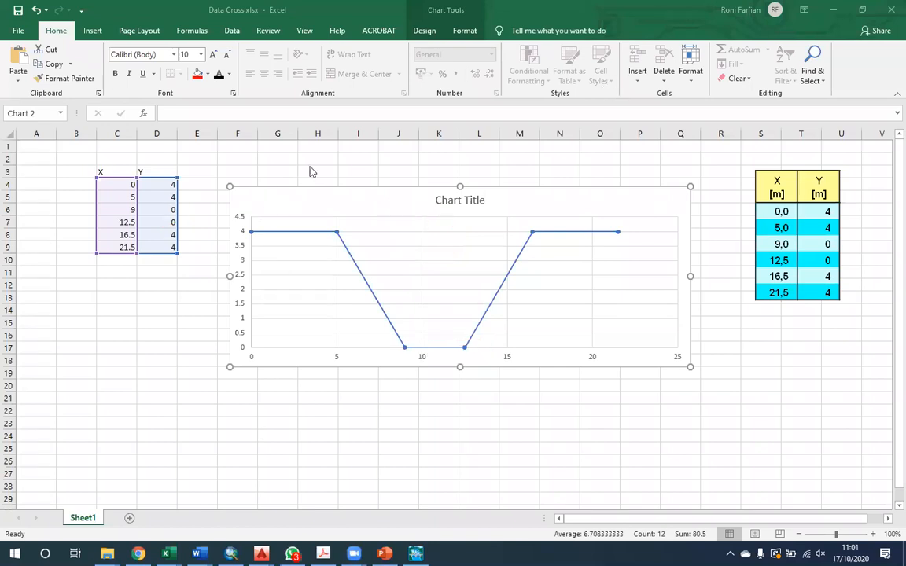
Enter the slope below the coordinates, with the label "So =" in C21 and the value 0.001 in D21.
{"action": "left_click", "coordinate": [119, 412]}
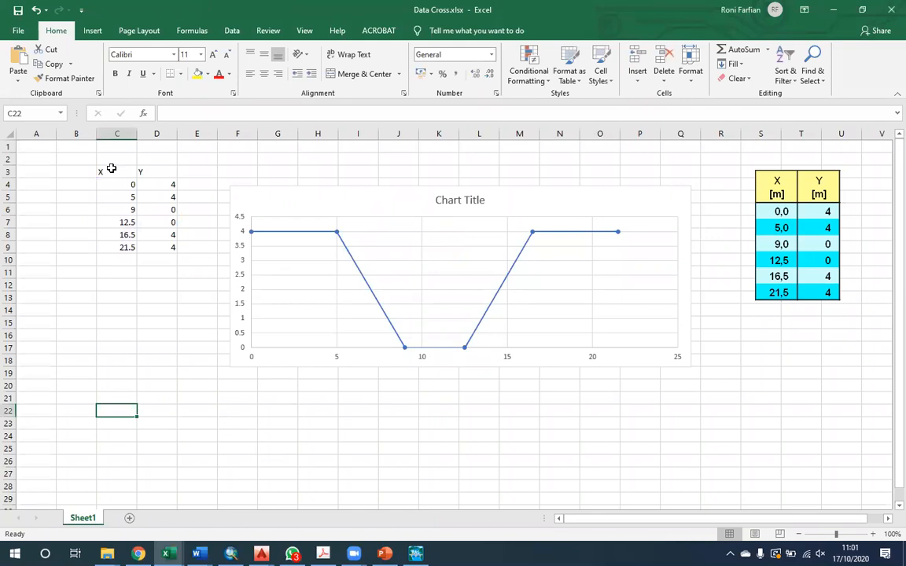
{"action": "left_click_drag", "start_coordinate": [111, 168], "coordinate": [157, 186]}
{"action": "left_click", "coordinate": [135, 415]}
{"action": "key", "text": "Up"}
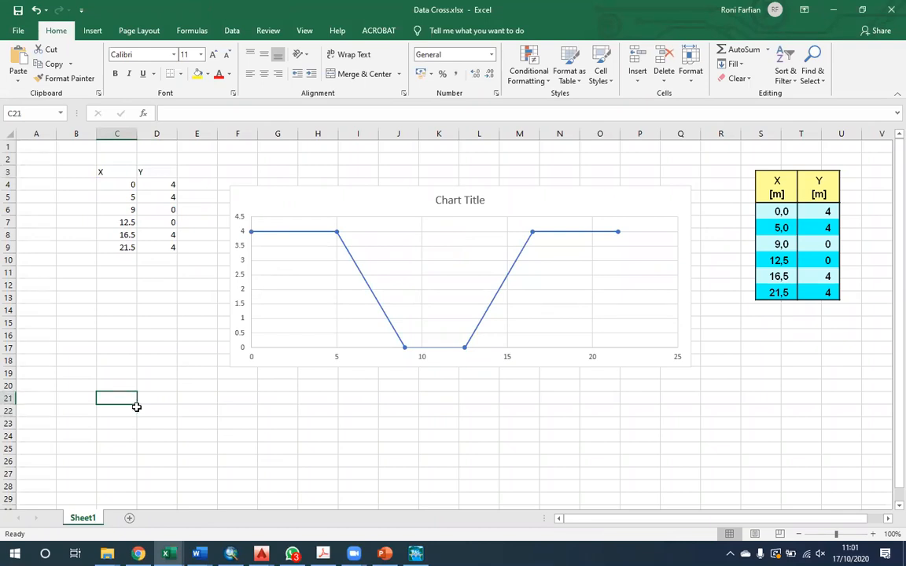
{"action": "type", "text": "Slo"}
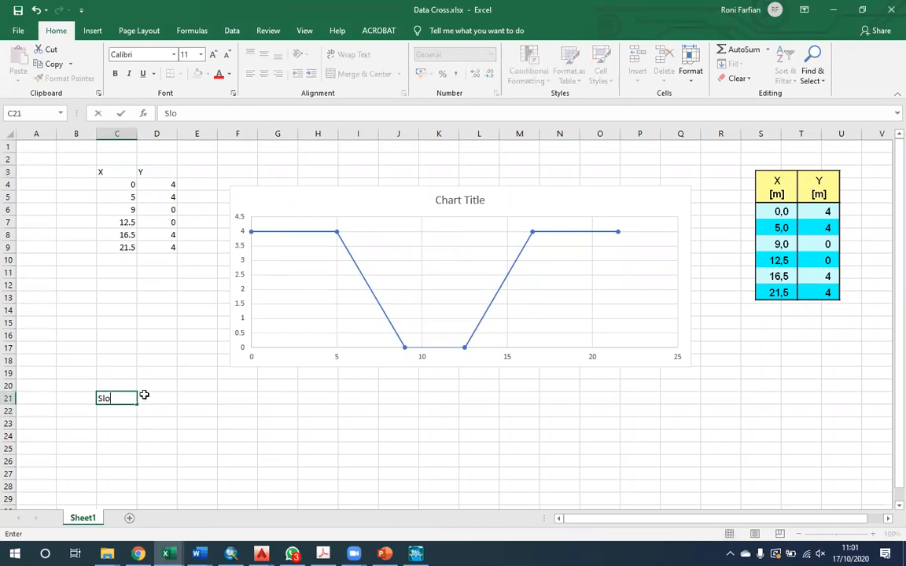
{"action": "key", "text": "BackSpace"}
{"action": "key", "text": "BackSpace"}
{"action": "type", "text": "o ="}
{"action": "left_click", "coordinate": [146, 396]}
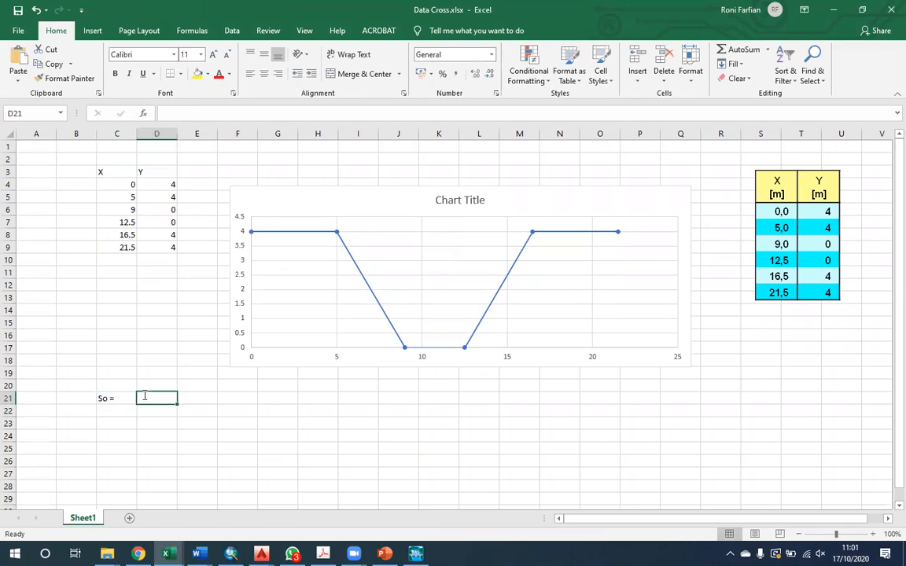
{"action": "type", "text": "0.001"}
{"action": "key", "text": "Return"}
{"action": "left_click", "coordinate": [144, 396]}
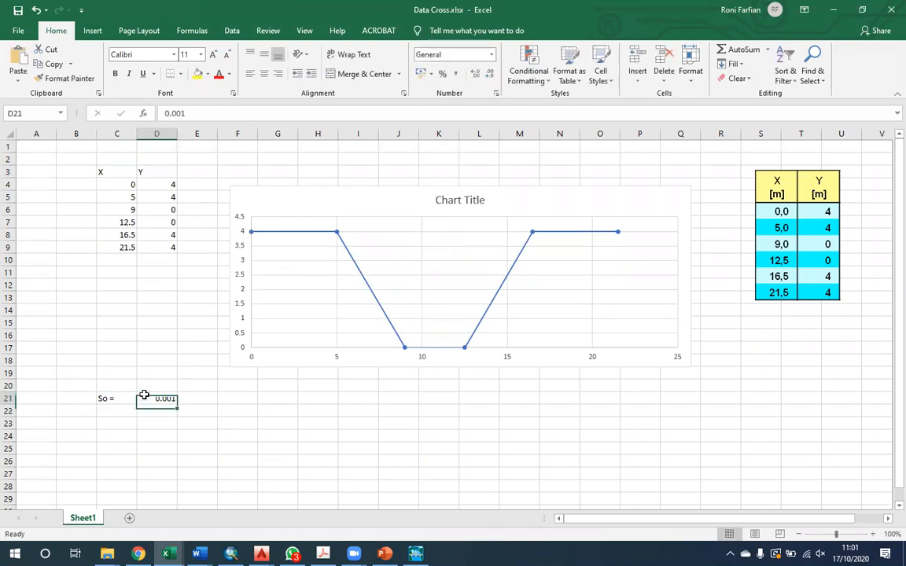
Enter the channel length in row 22 as "L =" in C22, 1425 in D22 and the unit m in E22.
{"action": "key", "text": "Down"}
{"action": "key", "text": "Left"}
{"action": "type", "text": "L"}
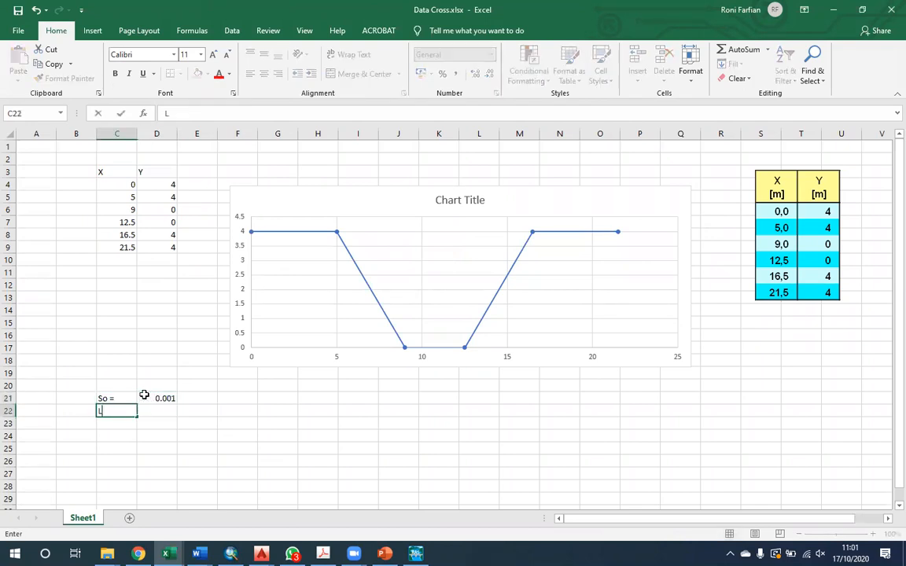
{"action": "type", "text": " ="}
{"action": "key", "text": "Return"}
{"action": "key", "text": "Up"}
{"action": "key", "text": "Right"}
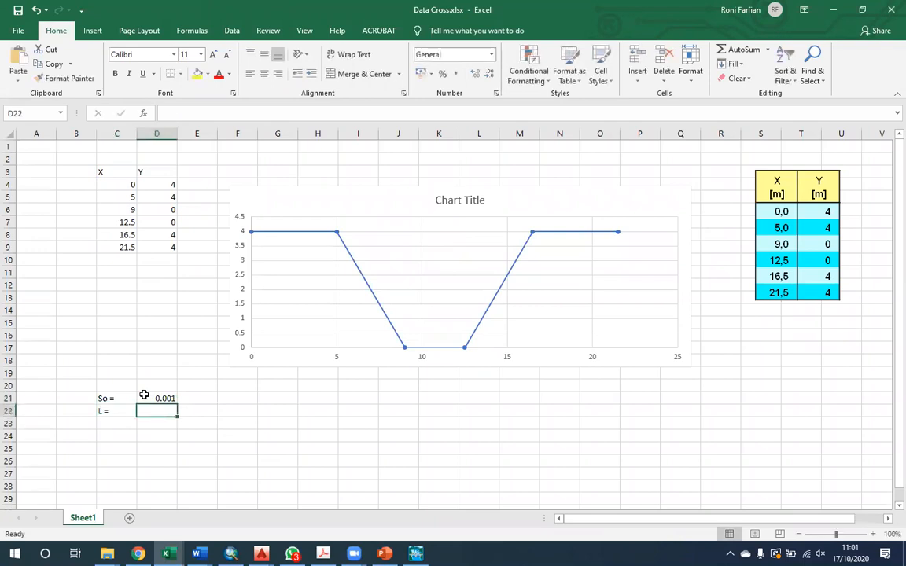
{"action": "type", "text": "1425"}
{"action": "key", "text": "Right"}
{"action": "type", "text": "m"}
{"action": "key", "text": "Return"}
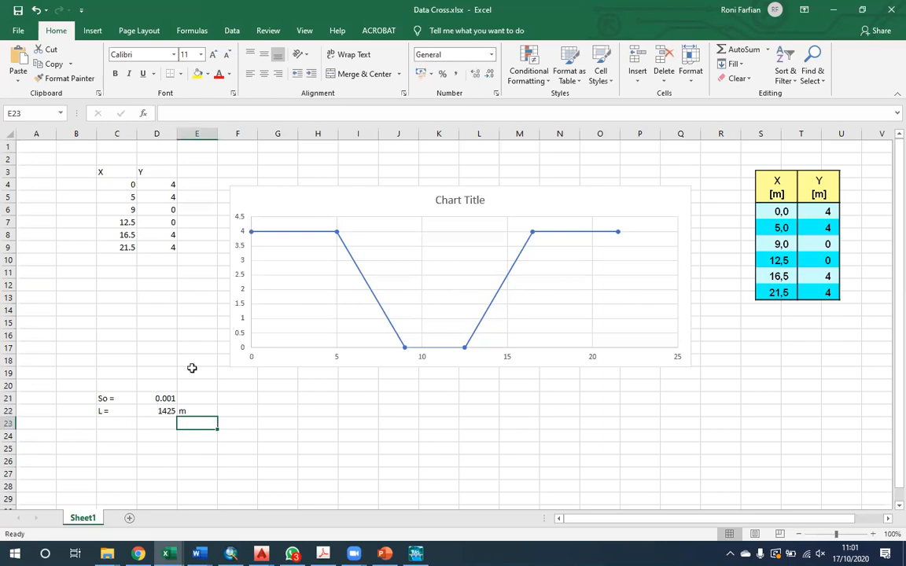
{"action": "scroll", "coordinate": [213, 361], "scroll_direction": "up", "scroll_amount": 1}
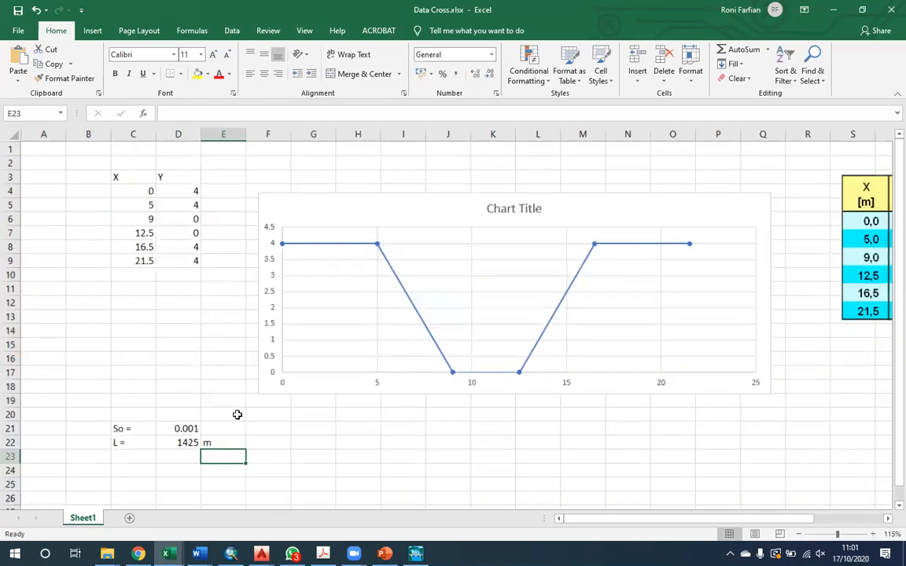
{"action": "scroll", "coordinate": [249, 405], "scroll_direction": "up", "scroll_amount": 1}
{"action": "left_click", "coordinate": [208, 461]}
{"action": "scroll", "coordinate": [221, 400], "scroll_direction": "down", "scroll_amount": 3}
{"action": "scroll", "coordinate": [350, 435], "scroll_direction": "up", "scroll_amount": 2}
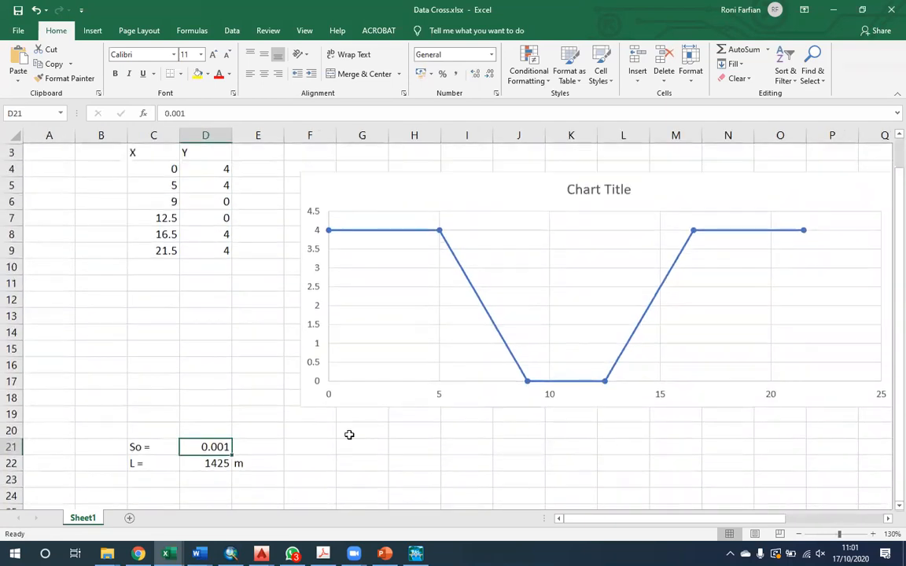
{"action": "scroll", "coordinate": [346, 393], "scroll_direction": "up", "scroll_amount": 1}
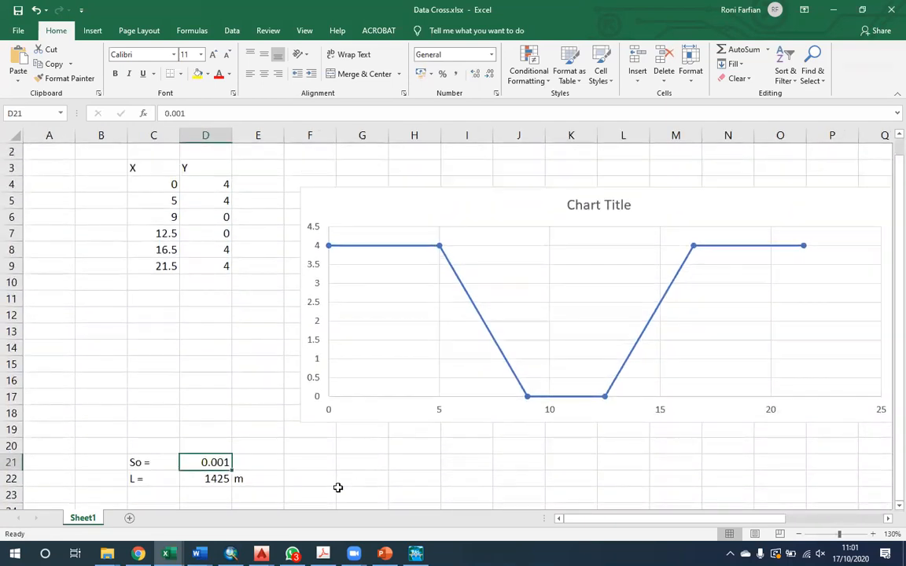
{"action": "left_click", "coordinate": [165, 173]}
{"action": "left_click_drag", "start_coordinate": [208, 232], "coordinate": [212, 259]}
{"action": "key", "text": "ctrl+c"}
{"action": "key", "text": "Escape"}
Label the existing cross-section data "Hilir" in A3.
{"action": "left_click", "coordinate": [48, 167]}
{"action": "type", "text": "Hilir"}
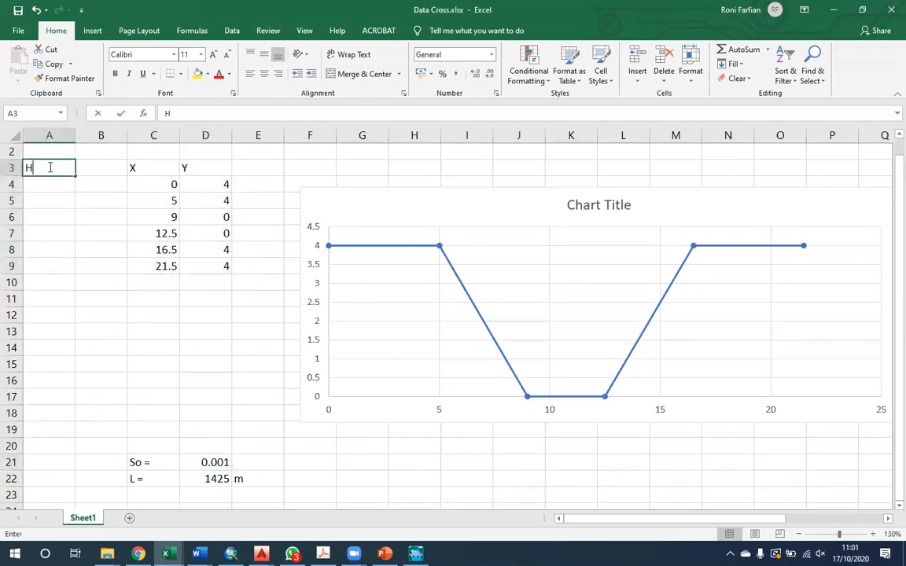
{"action": "key", "text": "Return"}
Copy the "Hilir" label to A23 and change the copy to "Hulu".
{"action": "key", "text": "Up"}
{"action": "key", "text": "ctrl+c"}
{"action": "left_click", "coordinate": [54, 495]}
{"action": "key", "text": "ctrl+v"}
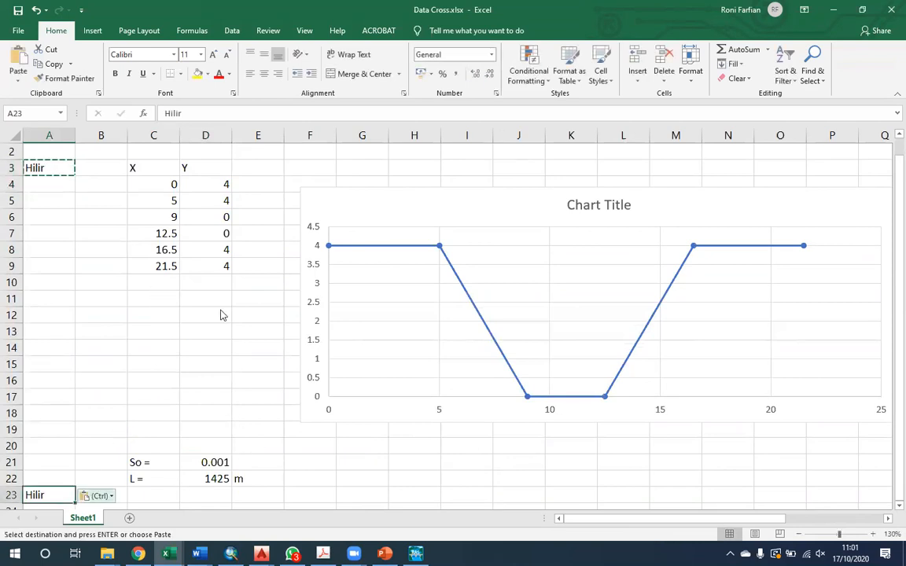
{"action": "type", "text": "Hulu"}
{"action": "key", "text": "Return"}
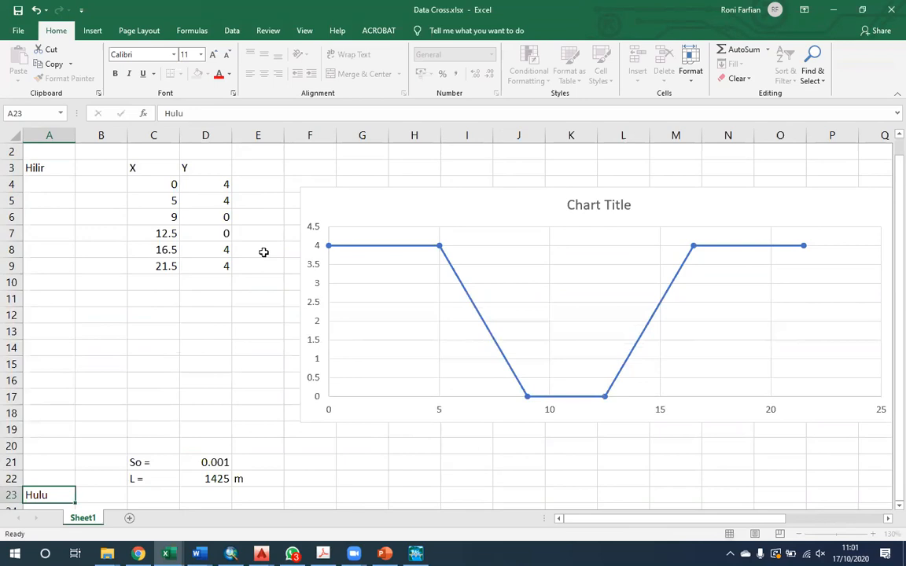
Enter the header "X" in C23 for the Hulu data and select the cell beneath it.
{"action": "scroll", "coordinate": [257, 471], "scroll_direction": "down", "scroll_amount": 1}
{"action": "key", "text": "Right"}
{"action": "key", "text": "Right"}
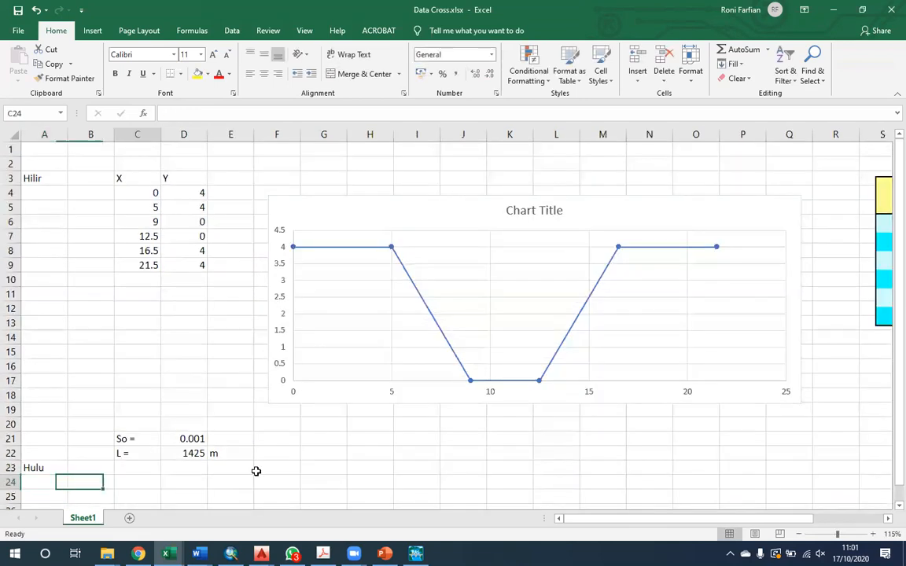
{"action": "key", "text": "Up"}
{"action": "type", "text": "X"}
{"action": "key", "text": "Right"}
{"action": "key", "text": "Right"}
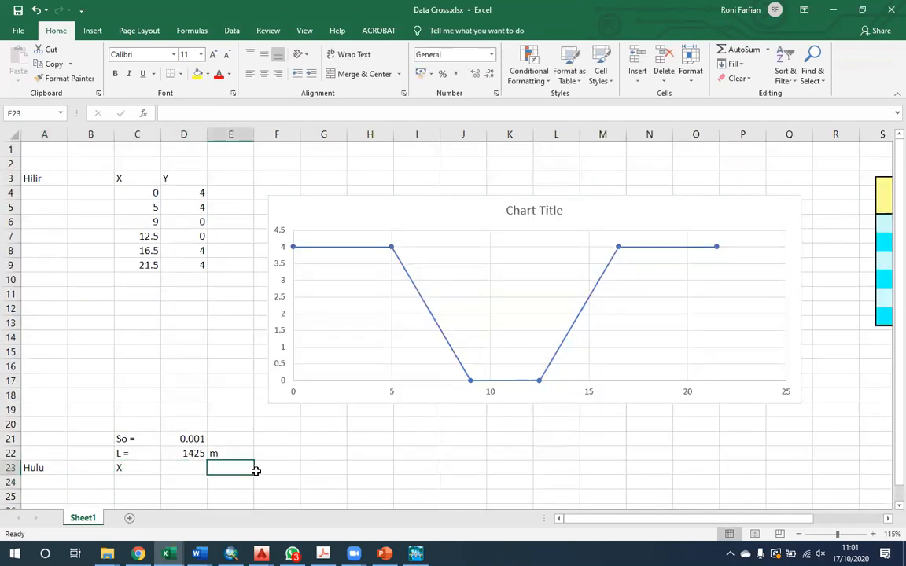
{"action": "key", "text": "Left"}
{"action": "key", "text": "Left"}
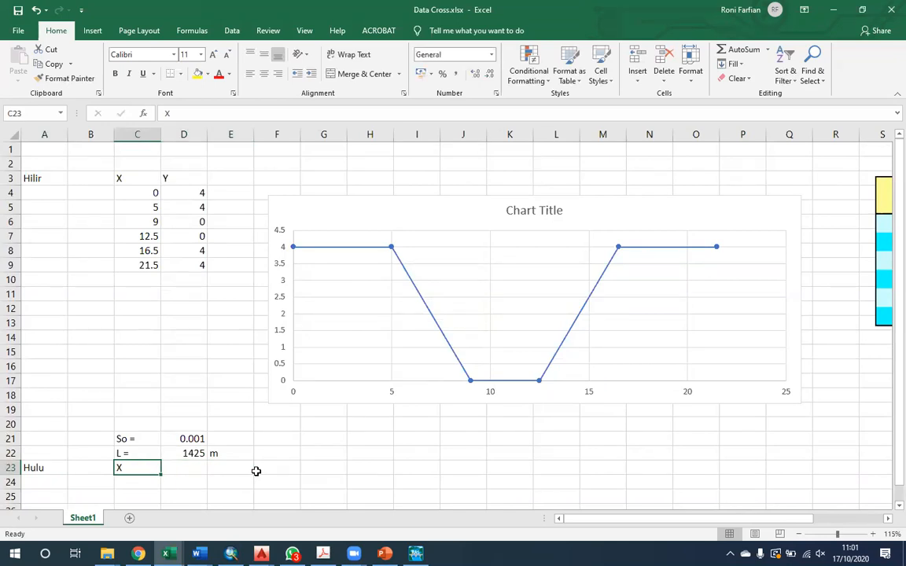
{"action": "key", "text": "Down"}
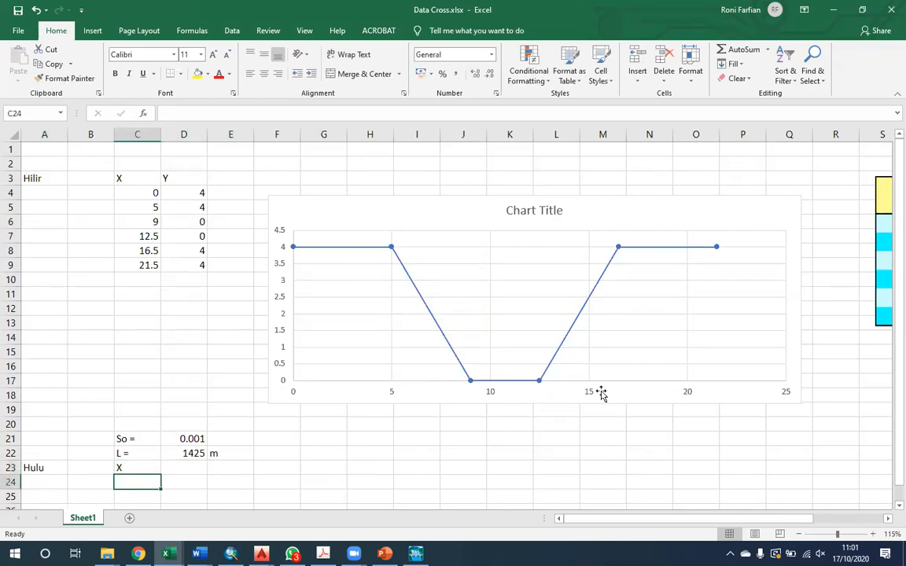
Link the first Hulu X value in C24 to the first Hilir X value with the formula =C4.
{"action": "type", "text": "="}
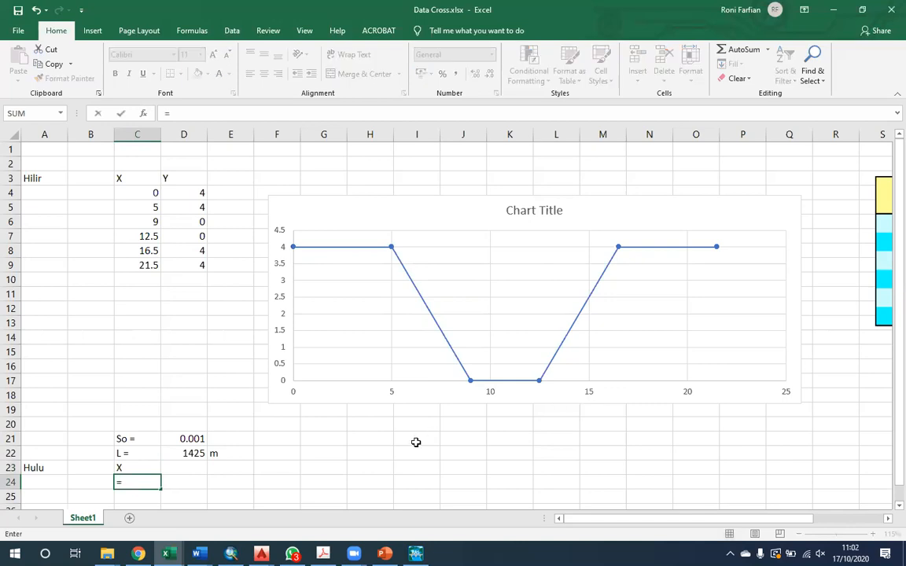
{"action": "key", "text": "Up"}
{"action": "key", "text": "Up"}
{"action": "key", "text": "Up"}
{"action": "key", "text": "Up"}
{"action": "key", "text": "Up"}
{"action": "key", "text": "Up"}
{"action": "key", "text": "Up"}
{"action": "key", "text": "Up"}
{"action": "key", "text": "Up"}
{"action": "key", "text": "Up"}
{"action": "key", "text": "Up"}
{"action": "key", "text": "Up"}
{"action": "key", "text": "Up"}
{"action": "key", "text": "Up"}
{"action": "key", "text": "Up"}
{"action": "key", "text": "Up"}
{"action": "key", "text": "Up"}
{"action": "key", "text": "Up"}
{"action": "key", "text": "Up"}
{"action": "key", "text": "Up"}
{"action": "key", "text": "Return"}
Fill the Hulu X formula from C24 down to C29.
{"action": "key", "text": "Up"}
{"action": "key", "text": "ctrl+c"}
{"action": "scroll", "coordinate": [157, 424], "scroll_direction": "down", "scroll_amount": 2}
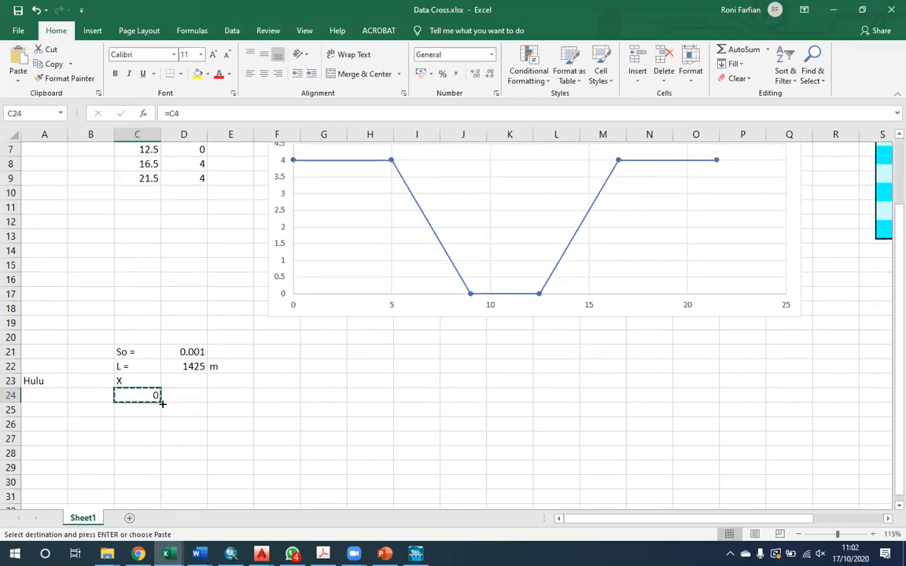
{"action": "left_click_drag", "start_coordinate": [161, 402], "coordinate": [176, 472]}
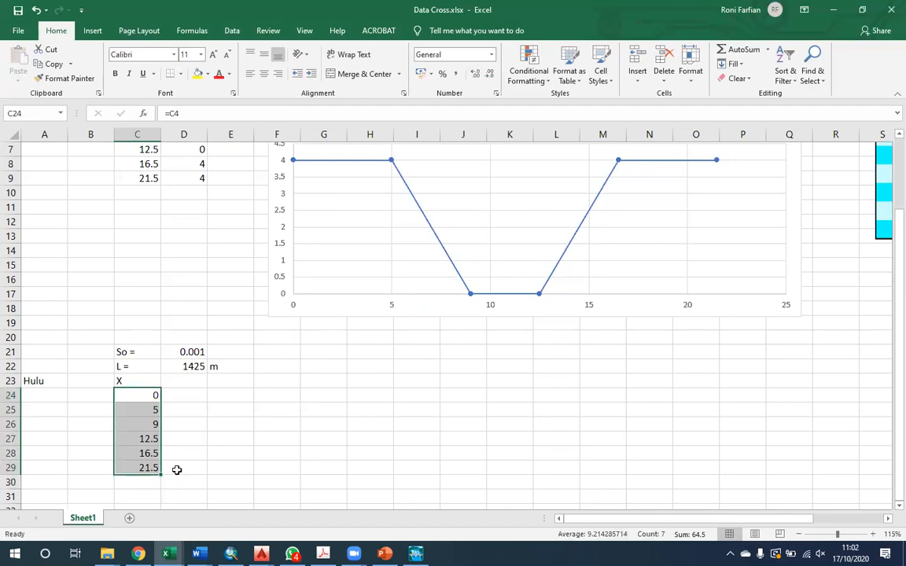
{"action": "scroll", "coordinate": [201, 451], "scroll_direction": "up", "scroll_amount": 1}
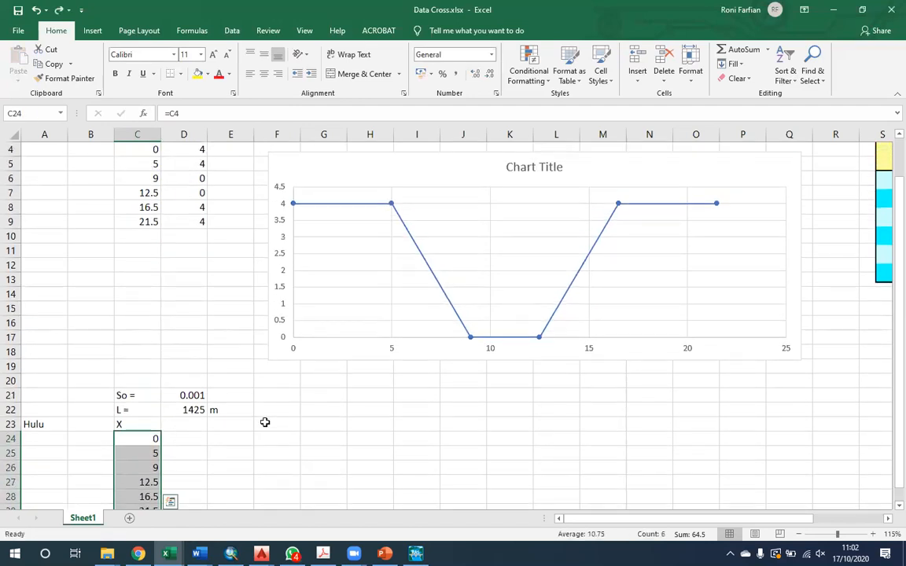
Switch to PowerPoint, review the channel problem statement on slide 2, and return to the Excel worksheet.
{"action": "key", "text": "Right"}
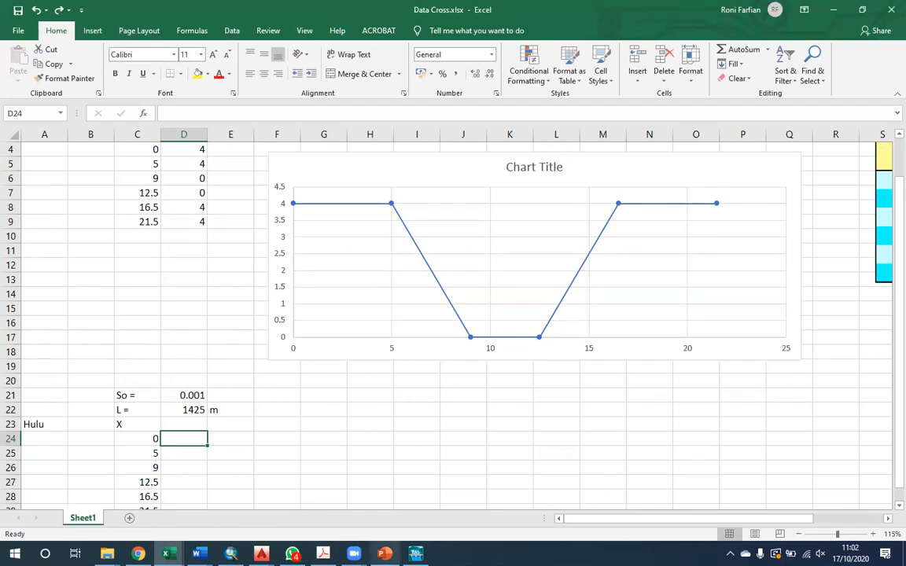
{"action": "left_click", "coordinate": [385, 553]}
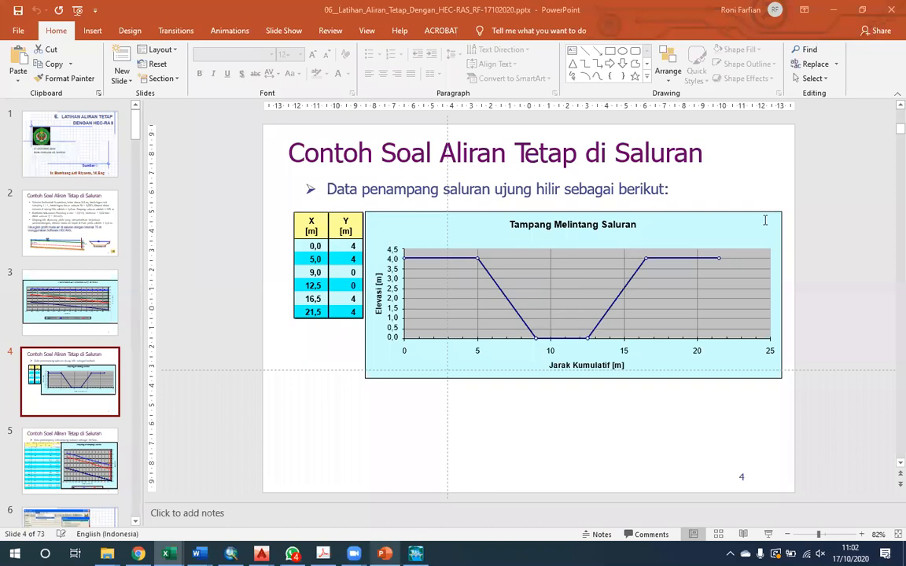
{"action": "scroll", "coordinate": [694, 235], "scroll_direction": "up", "scroll_amount": 2}
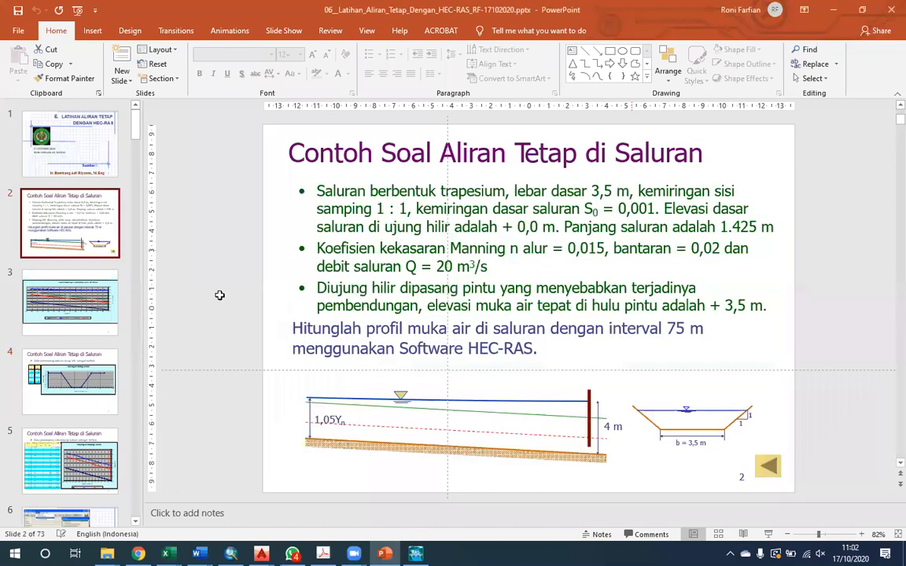
{"action": "key", "text": "alt+Tab"}
Enter the header "Y" in D23 for the Hulu data.
{"action": "key", "text": "Down"}
{"action": "key", "text": "Down"}
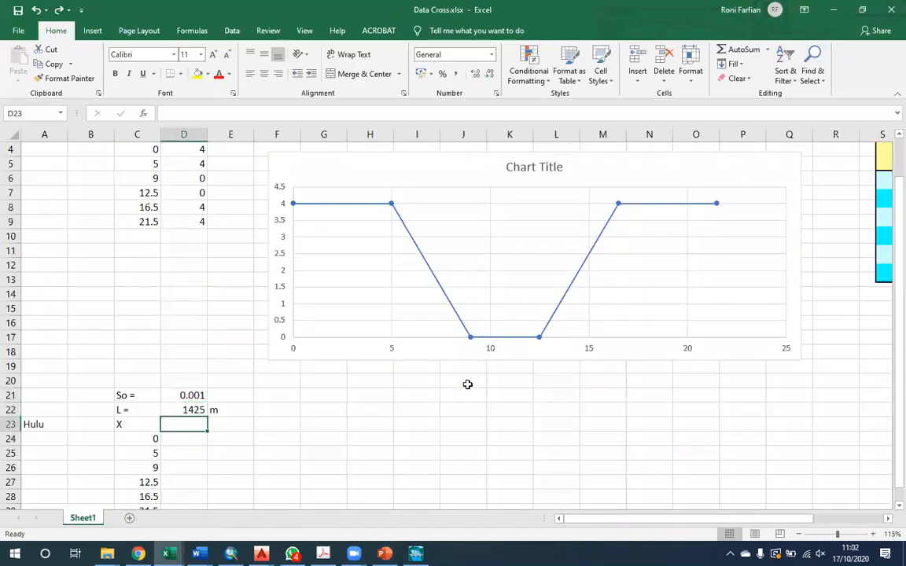
{"action": "type", "text": "Y"}
{"action": "key", "text": "Return"}
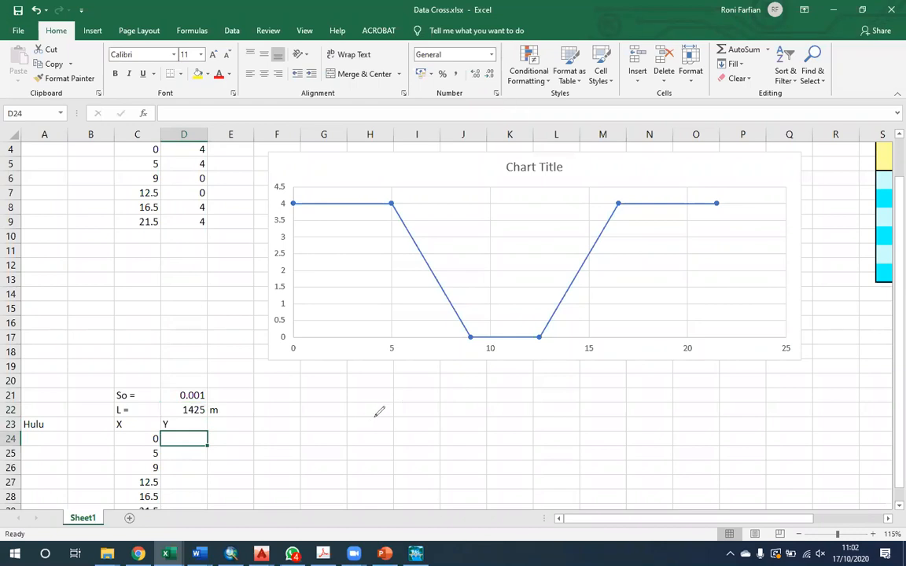
Handwrite the slope formula S = (Eh − Ehilir) / L as a screen annotation below the chart and circle both elevation terms.
{"action": "mouse_move", "coordinate": [419, 397]}
{"action": "left_mouse_down"}
{"action": "mouse_move", "coordinate": [406, 413]}
{"action": "mouse_move", "coordinate": [444, 404]}
{"action": "left_mouse_up"}
{"action": "mouse_move", "coordinate": [434, 409]}
{"action": "left_mouse_down"}
{"action": "mouse_move", "coordinate": [496, 406]}
{"action": "mouse_move", "coordinate": [498, 393]}
{"action": "mouse_move", "coordinate": [496, 406]}
{"action": "mouse_move", "coordinate": [514, 415]}
{"action": "mouse_move", "coordinate": [582, 397]}
{"action": "left_mouse_up"}
{"action": "mouse_move", "coordinate": [568, 403]}
{"action": "left_mouse_down"}
{"action": "mouse_move", "coordinate": [589, 414]}
{"action": "mouse_move", "coordinate": [595, 404]}
{"action": "mouse_move", "coordinate": [621, 408]}
{"action": "left_mouse_up"}
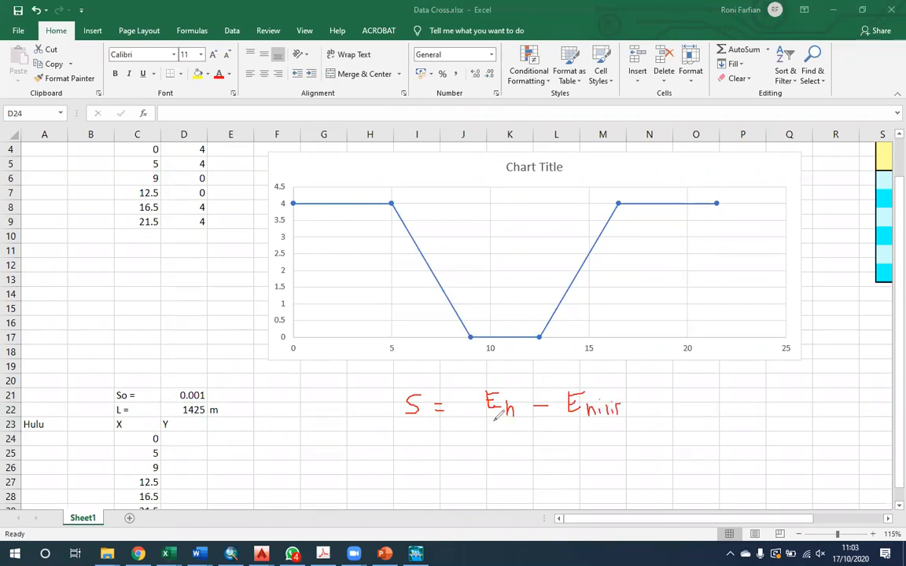
{"action": "left_click_drag", "start_coordinate": [474, 420], "coordinate": [647, 428]}
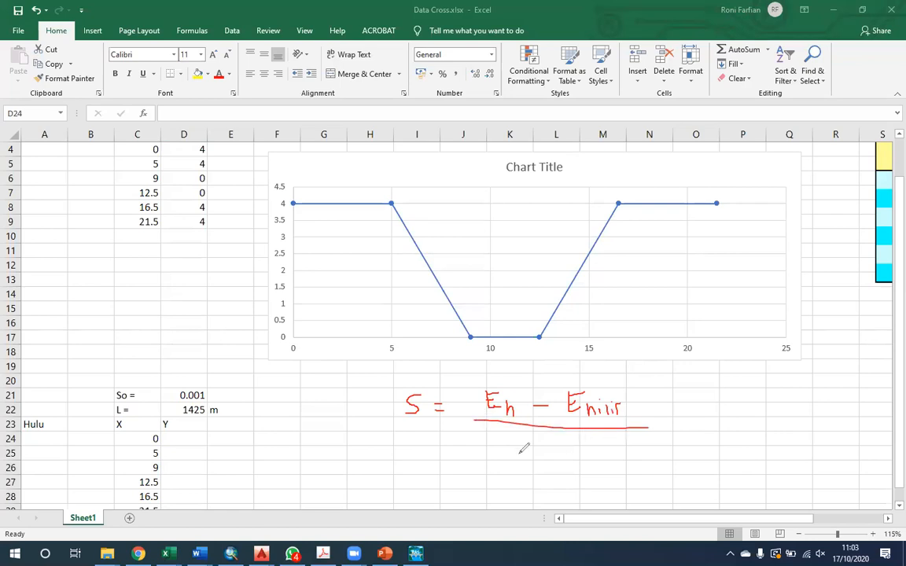
{"action": "left_click_drag", "start_coordinate": [548, 437], "coordinate": [568, 459]}
{"action": "mouse_move", "coordinate": [642, 390]}
{"action": "left_mouse_down"}
{"action": "mouse_move", "coordinate": [617, 373]}
{"action": "mouse_move", "coordinate": [564, 387]}
{"action": "mouse_move", "coordinate": [590, 422]}
{"action": "mouse_move", "coordinate": [635, 407]}
{"action": "left_mouse_up"}
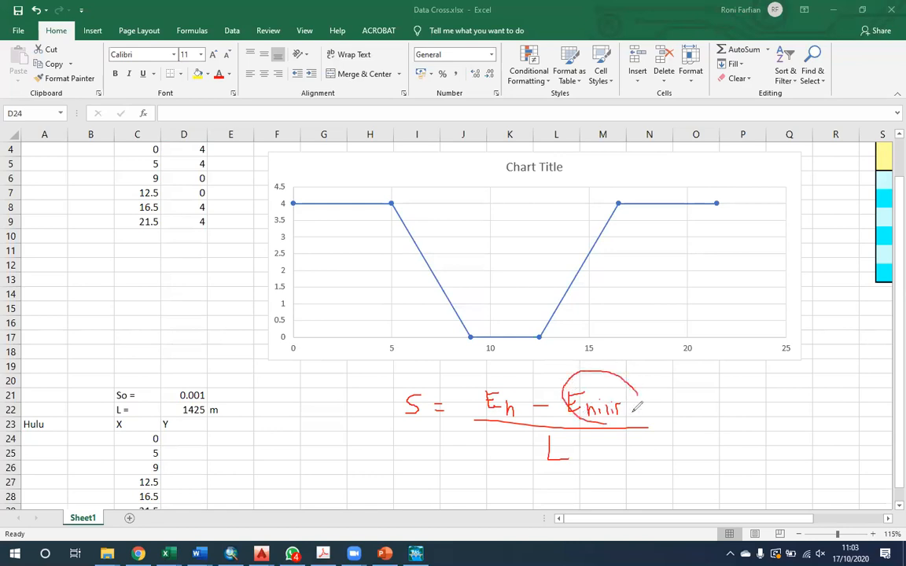
{"action": "mouse_move", "coordinate": [523, 385]}
{"action": "left_mouse_down"}
{"action": "mouse_move", "coordinate": [507, 378]}
{"action": "mouse_move", "coordinate": [526, 389]}
{"action": "left_mouse_up"}
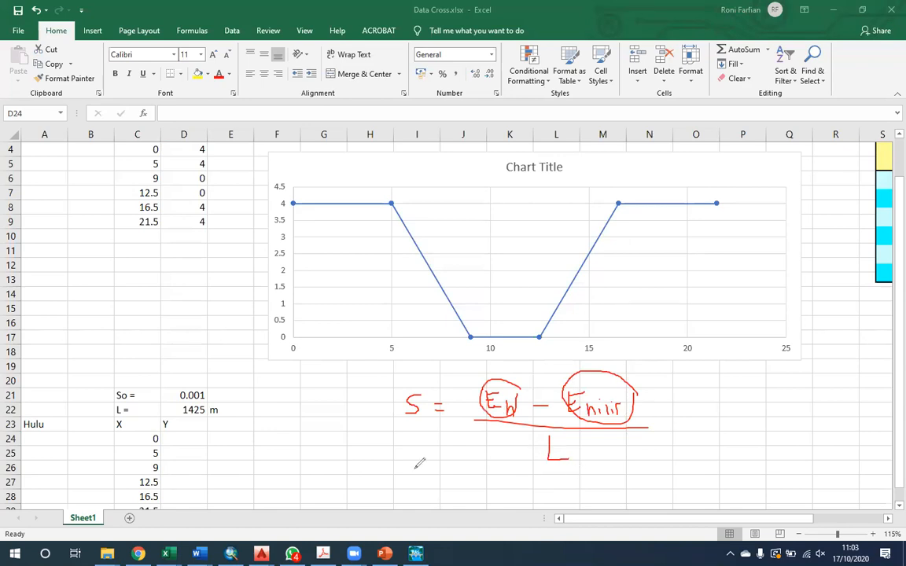
Handwrite the rearranged formula Ehulu = Ehilir + S×L beneath the slope formula and clear all annotations.
{"action": "mouse_move", "coordinate": [328, 470]}
{"action": "left_mouse_down"}
{"action": "mouse_move", "coordinate": [338, 485]}
{"action": "mouse_move", "coordinate": [397, 467]}
{"action": "mouse_move", "coordinate": [464, 476]}
{"action": "left_mouse_up"}
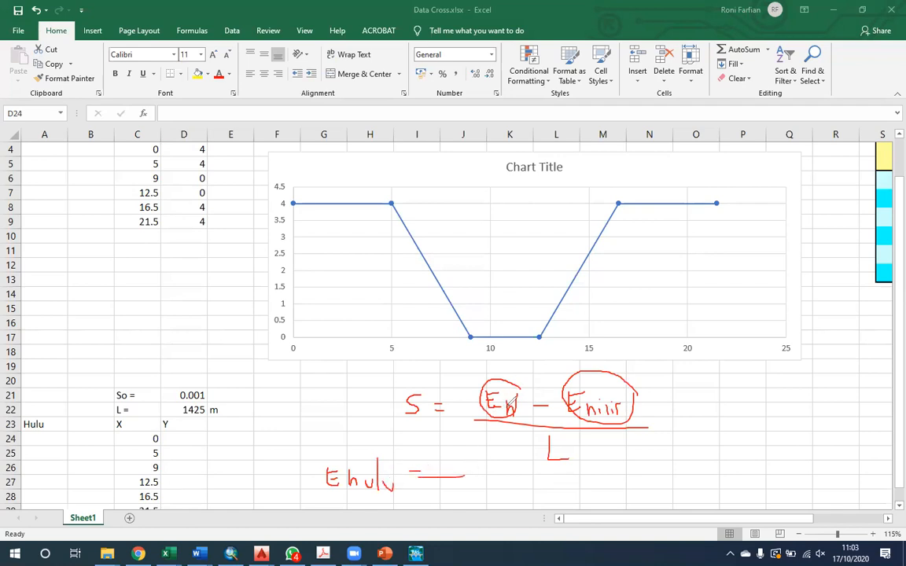
{"action": "mouse_move", "coordinate": [409, 469]}
{"action": "left_mouse_down"}
{"action": "mouse_move", "coordinate": [464, 470]}
{"action": "mouse_move", "coordinate": [558, 495]}
{"action": "mouse_move", "coordinate": [579, 482]}
{"action": "mouse_move", "coordinate": [681, 491]}
{"action": "left_mouse_up"}
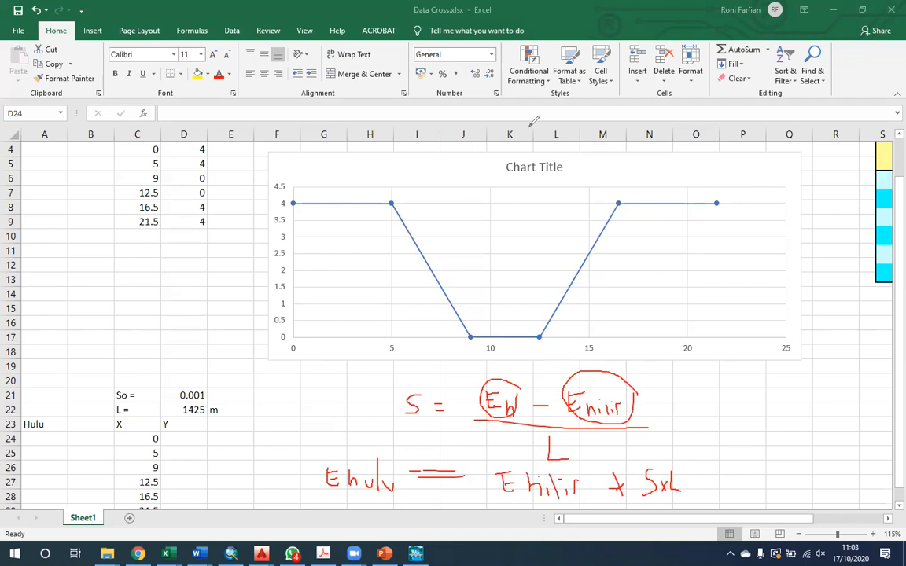
{"action": "left_click", "coordinate": [505, 95]}
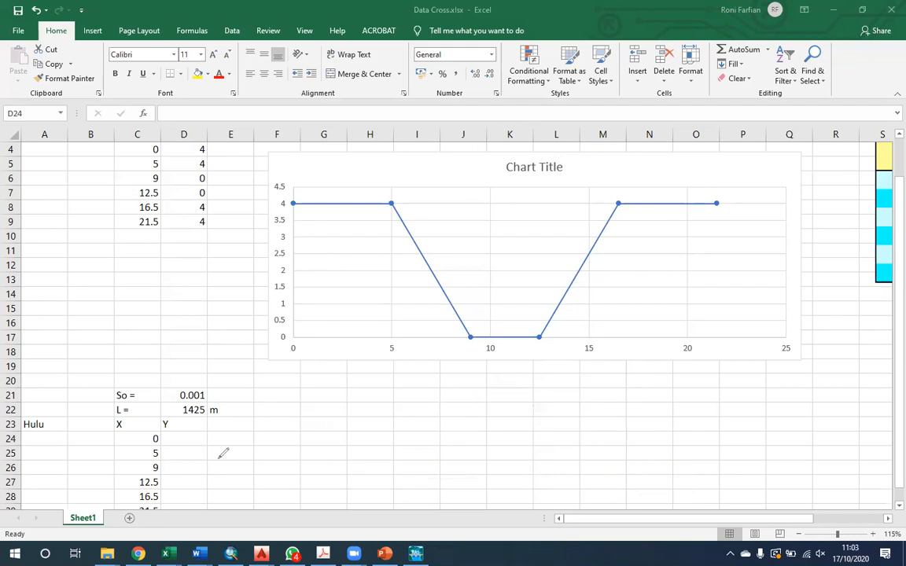
Calculate the first Hulu Y elevation in D24 with the formula =D4+$D$21*$D$22.
{"action": "left_click", "coordinate": [185, 437]}
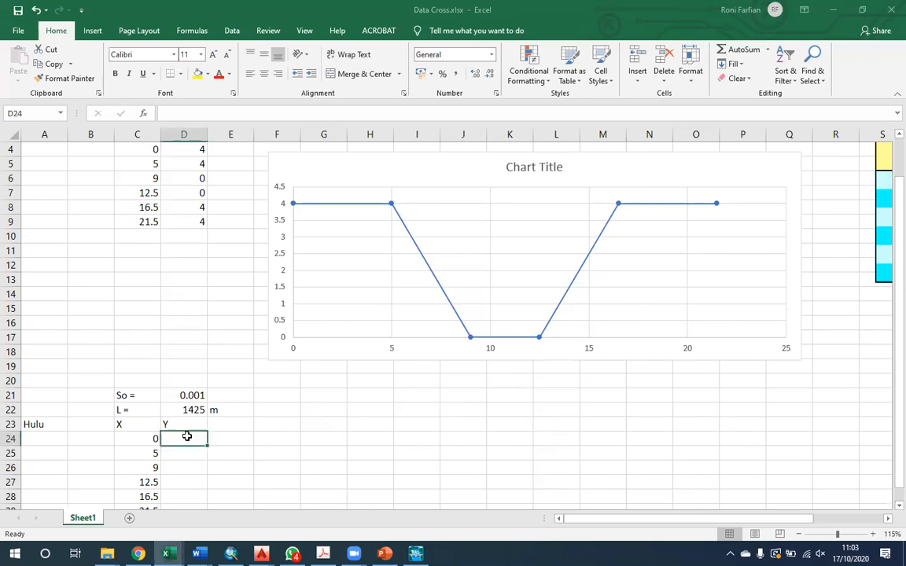
{"action": "type", "text": "="}
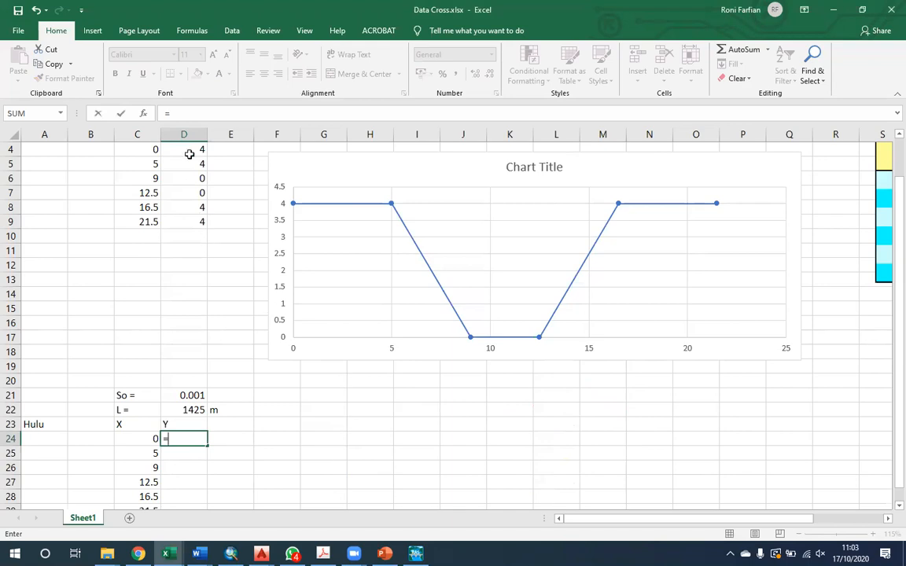
{"action": "scroll", "coordinate": [209, 185], "scroll_direction": "up", "scroll_amount": 1}
{"action": "left_click", "coordinate": [197, 193]}
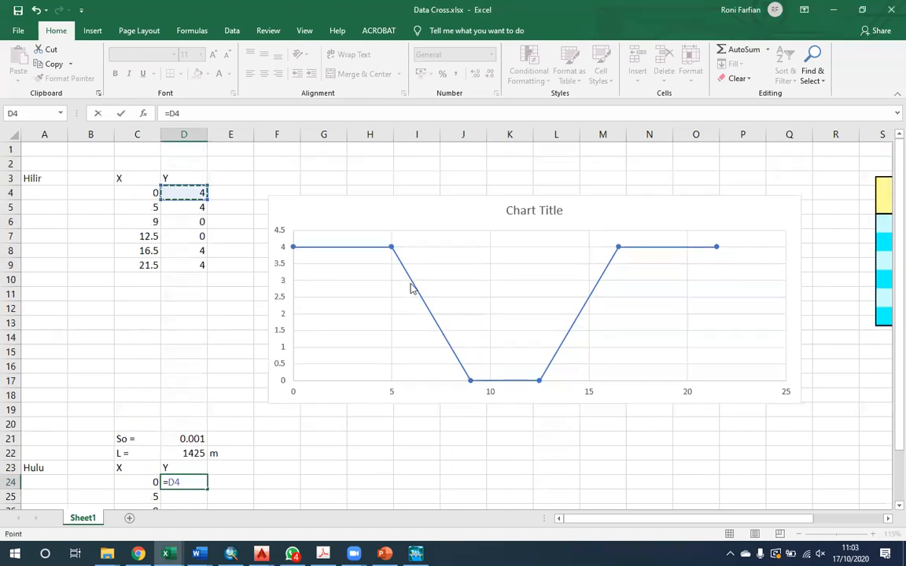
{"action": "type", "text": "+"}
{"action": "left_click", "coordinate": [187, 438]}
{"action": "key", "text": "F4"}
{"action": "type", "text": "*"}
{"action": "left_click", "coordinate": [197, 453]}
{"action": "key", "text": "Return"}
Fill the Hulu Y elevation formula from D24 down to D29.
{"action": "scroll", "coordinate": [195, 437], "scroll_direction": "down", "scroll_amount": 1}
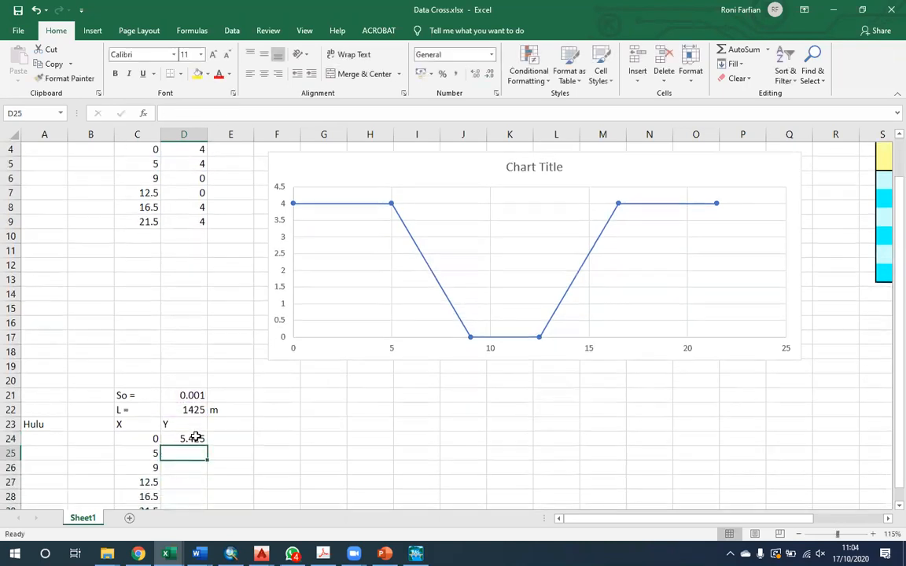
{"action": "left_click", "coordinate": [195, 438]}
{"action": "left_click_drag", "start_coordinate": [204, 443], "coordinate": [205, 473]}
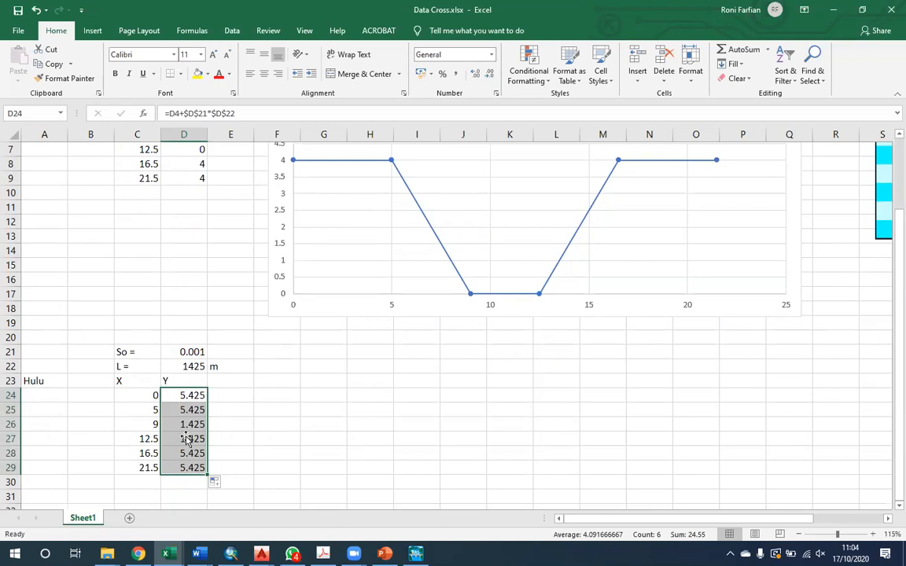
Insert a scatter chart with straight lines and markers from the Hulu data in C23:D29.
{"action": "left_click_drag", "start_coordinate": [122, 380], "coordinate": [188, 467]}
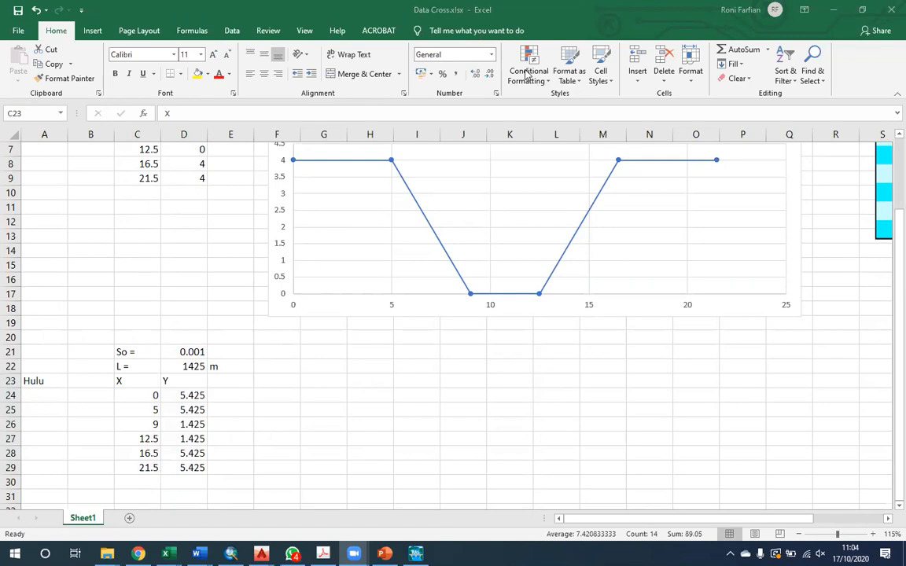
{"action": "left_click", "coordinate": [92, 30]}
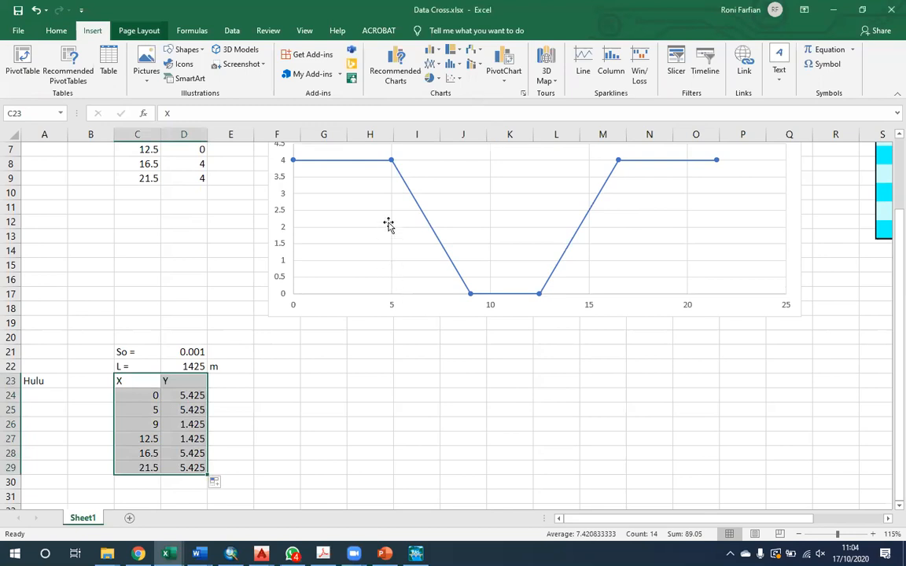
{"action": "key", "text": "alt+F1"}
Move the Hulu chart beside its data, below the Hilir chart, and widen it to about column Q.
{"action": "left_click_drag", "start_coordinate": [528, 396], "coordinate": [525, 415]}
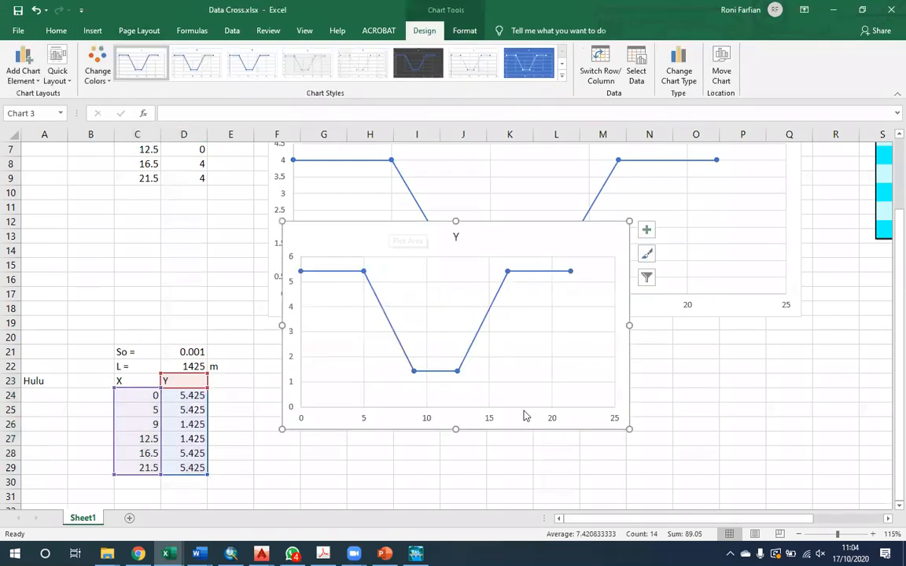
{"action": "scroll", "coordinate": [532, 468], "scroll_direction": "down", "scroll_amount": 1}
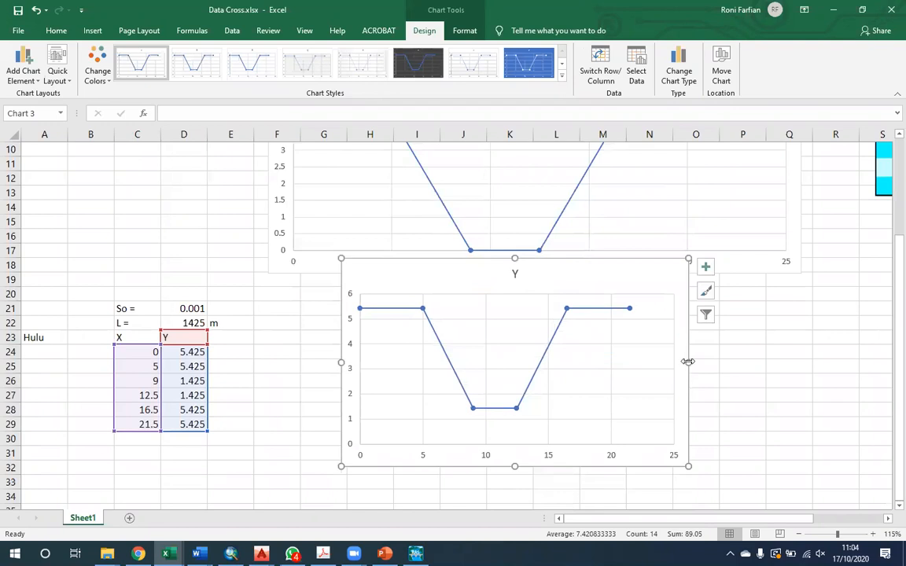
{"action": "left_click_drag", "start_coordinate": [688, 363], "coordinate": [792, 362]}
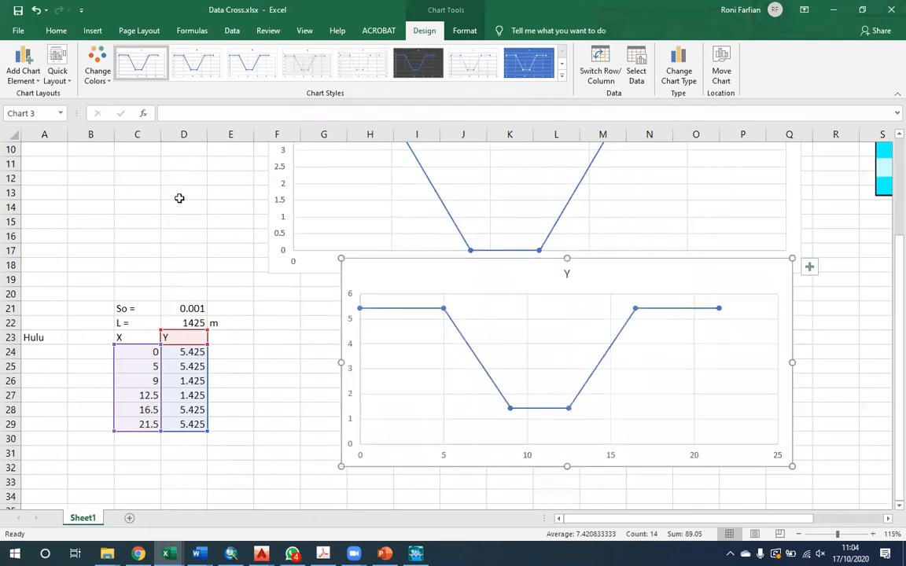
{"action": "scroll", "coordinate": [179, 198], "scroll_direction": "up", "scroll_amount": 2}
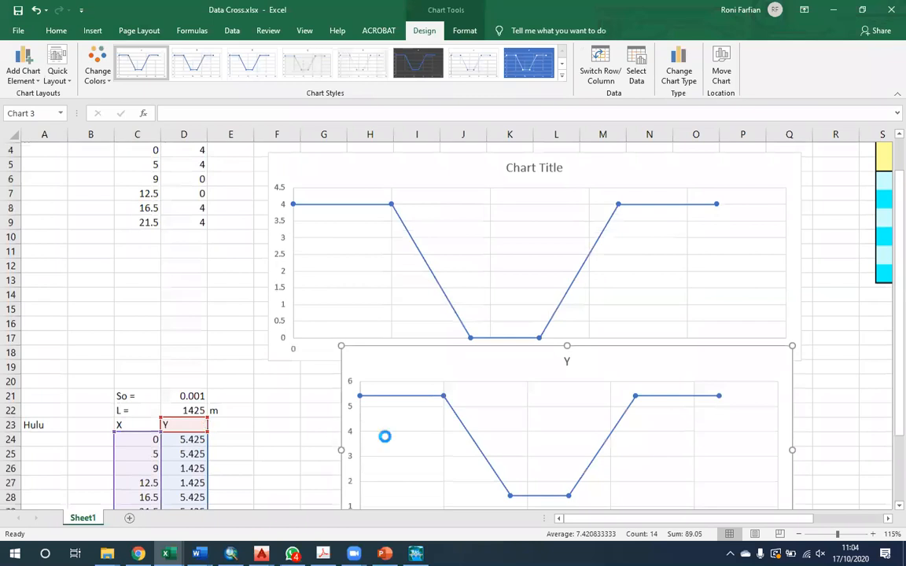
{"action": "scroll", "coordinate": [385, 443], "scroll_direction": "down", "scroll_amount": 1}
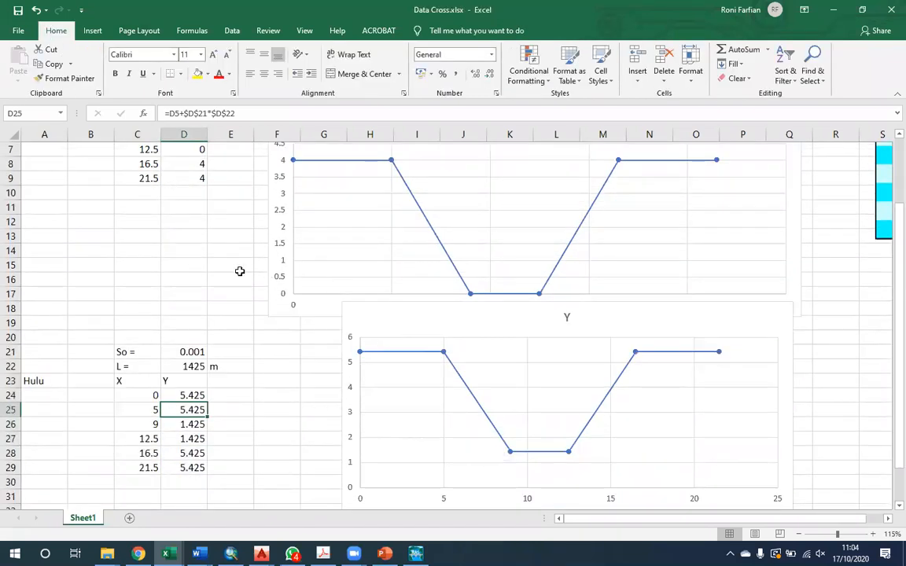
Switch to PowerPoint and examine the longitudinal channel section data on slide 5 in full-screen view.
{"action": "mouse_move", "coordinate": [357, 553]}
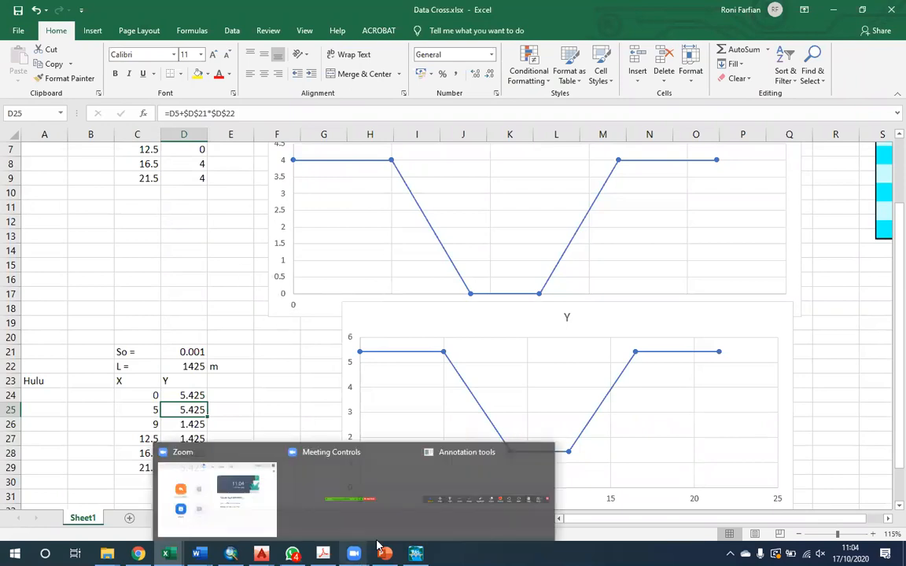
{"action": "left_click", "coordinate": [228, 281]}
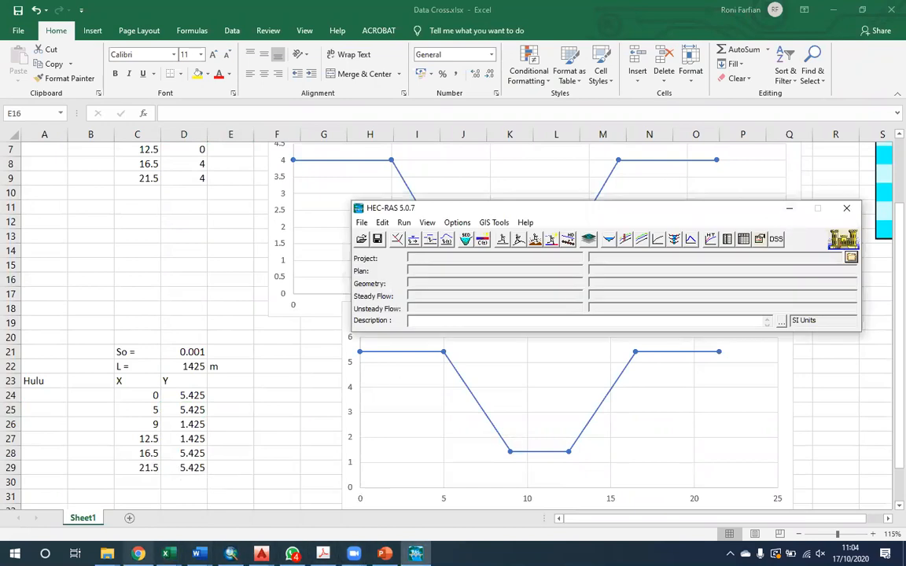
{"action": "left_click", "coordinate": [384, 553]}
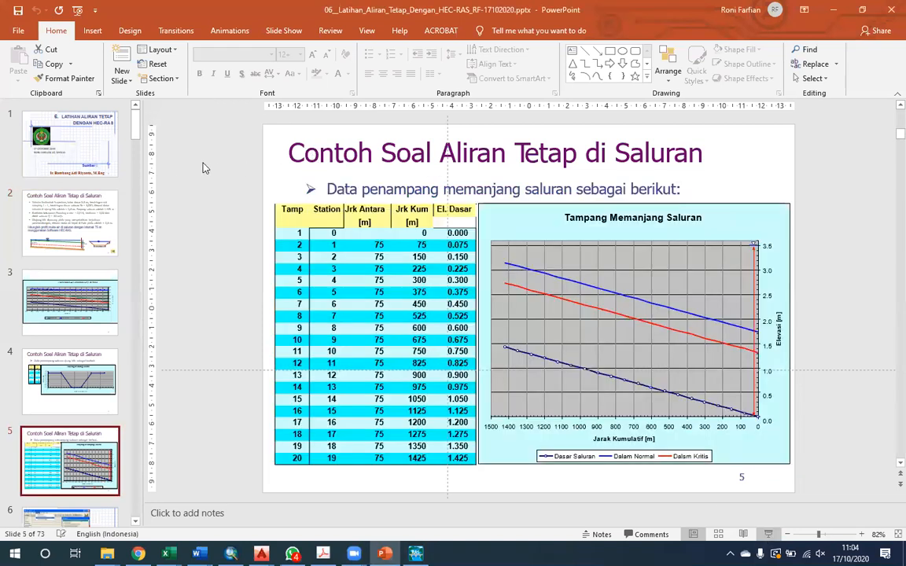
{"action": "key", "text": "shift+F5"}
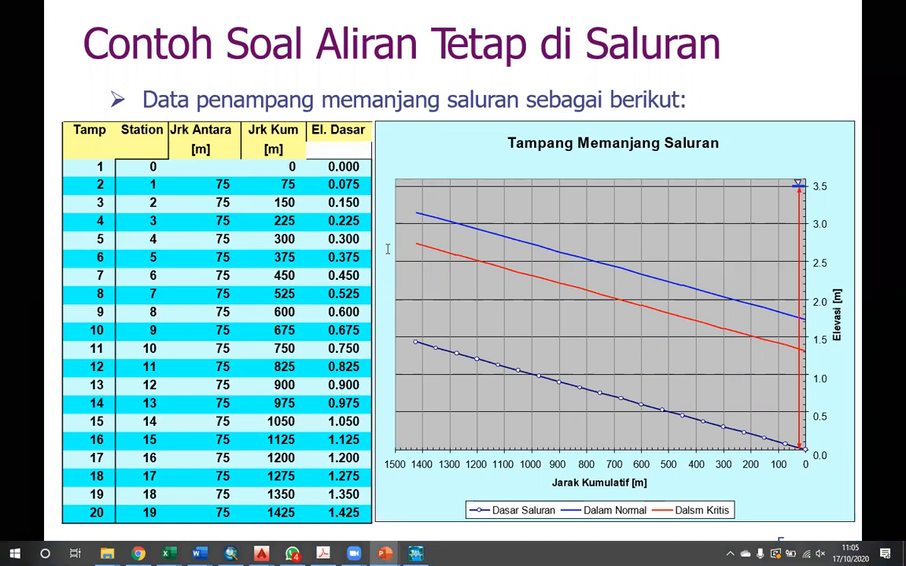
{"action": "key", "text": "Escape"}
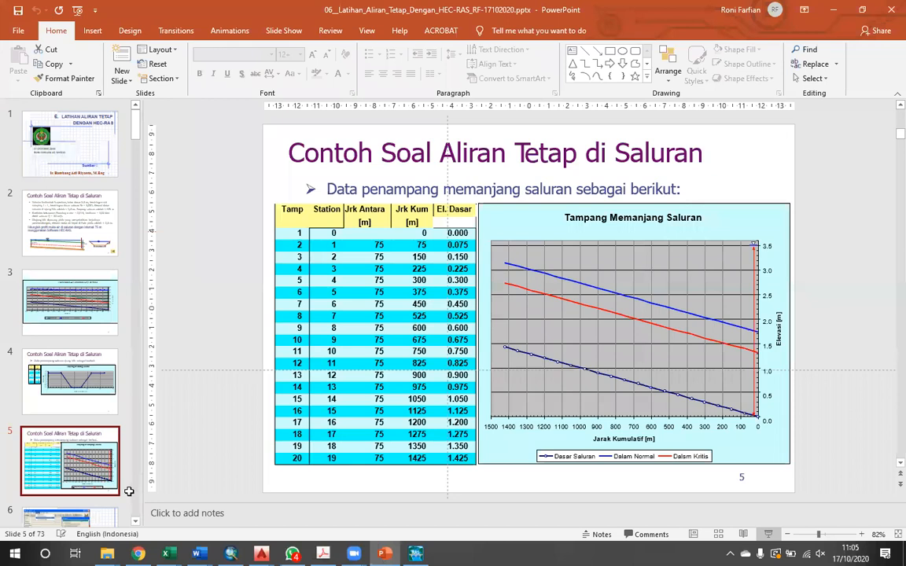
Switch to Excel and enter the heading "Jarak Penamang" in C36 with 75 below it in C37.
{"action": "key", "text": "alt+Tab"}
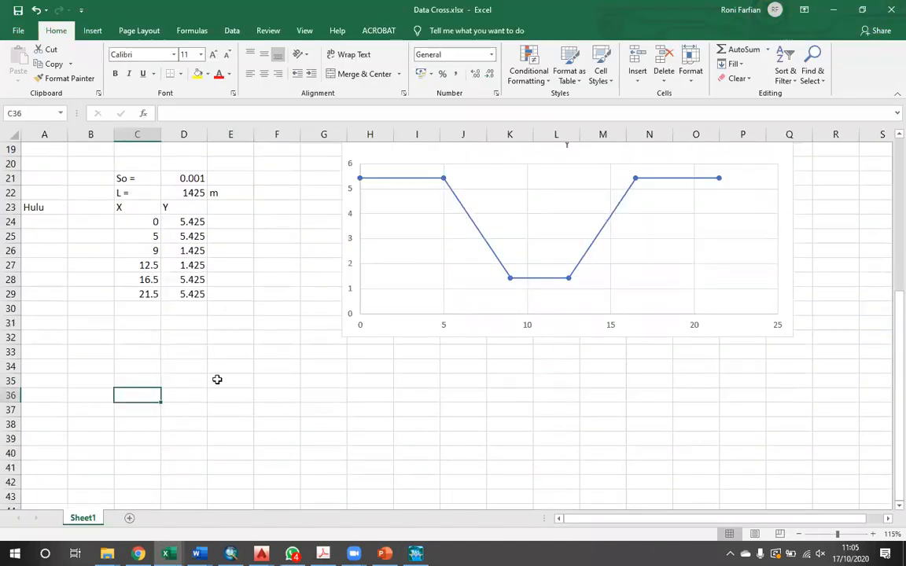
{"action": "type", "text": "X"}
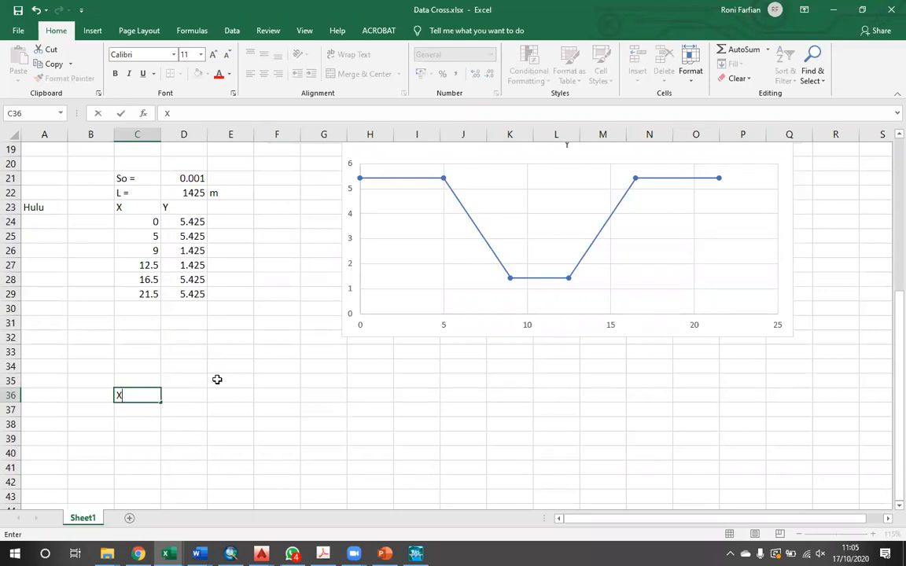
{"action": "key", "text": "Escape"}
{"action": "type", "text": "Jarak PE"}
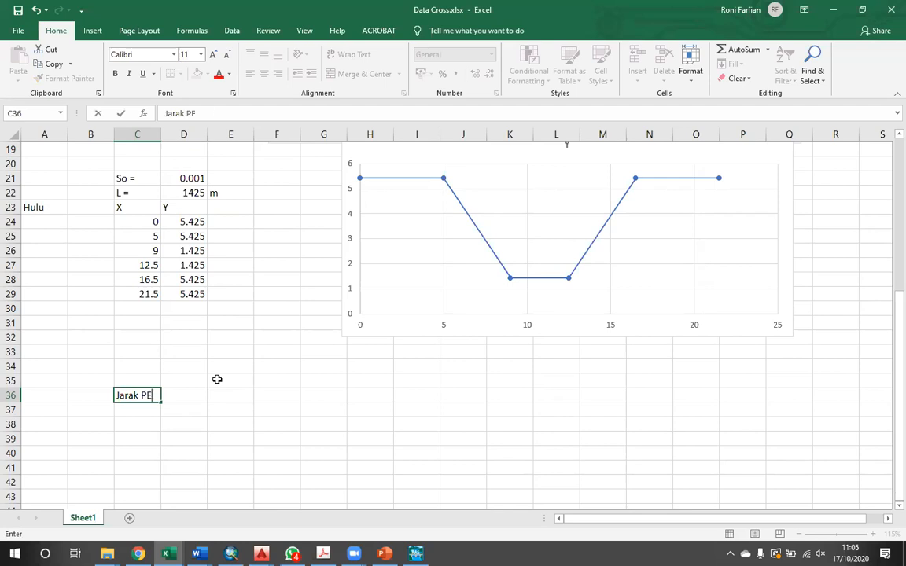
{"action": "type", "text": "namang"}
{"action": "key", "text": "Return"}
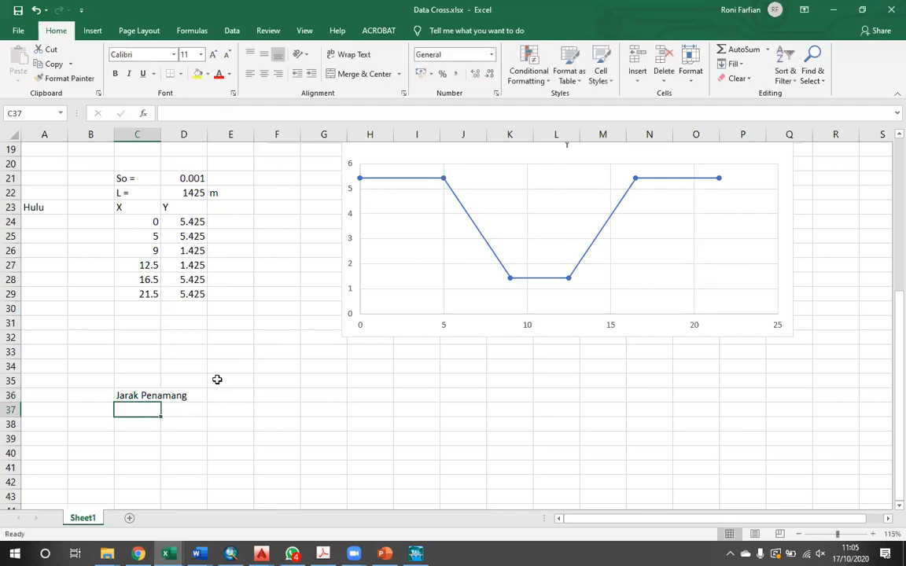
{"action": "type", "text": "75"}
{"action": "key", "text": "Return"}
Label cell B36, beside the distance heading, as "No".
{"action": "type", "text": "="}
{"action": "key", "text": "Escape"}
{"action": "key", "text": "Up"}
{"action": "key", "text": "Left"}
{"action": "key", "text": "Up"}
{"action": "type", "text": "No"}
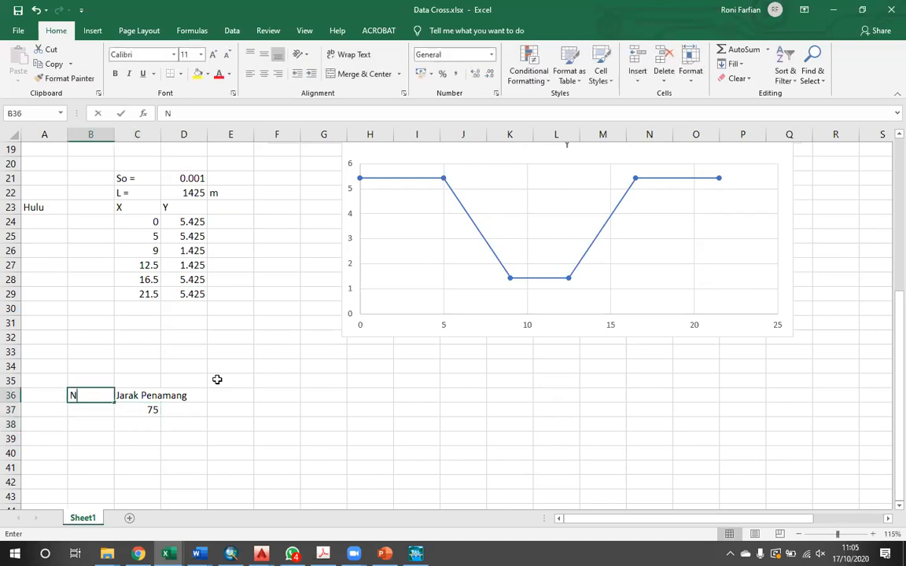
{"action": "key", "text": "Return"}
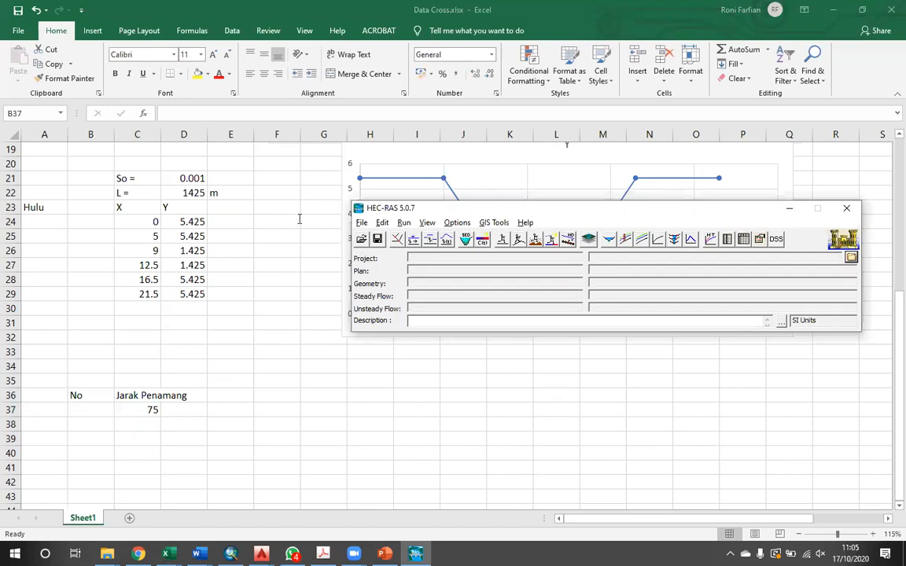
Copy the header rows of the slide 5 table in PowerPoint and paste them as HTML into the Excel sheet at B34.
{"action": "key", "text": "alt+Tab"}
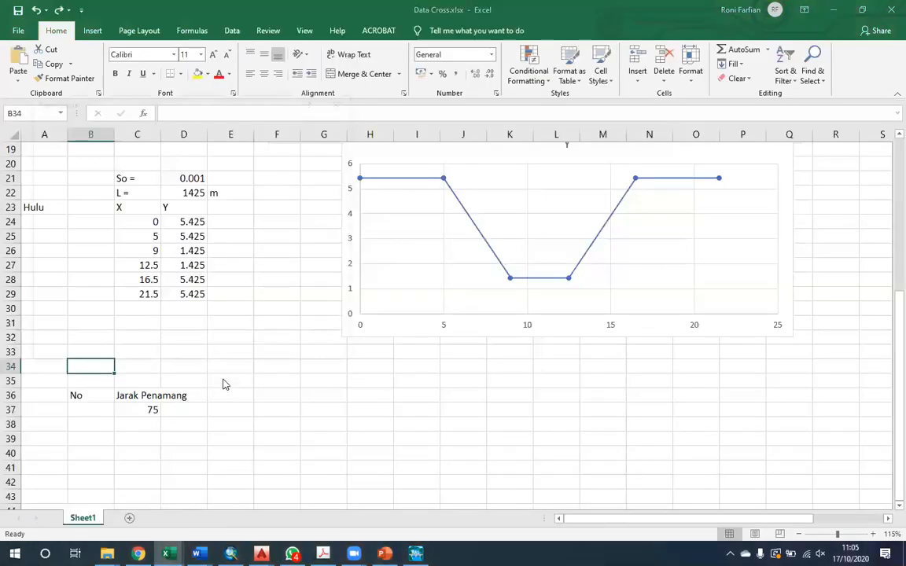
{"action": "key", "text": "ctrl+alt+v"}
{"action": "key", "text": "Escape"}
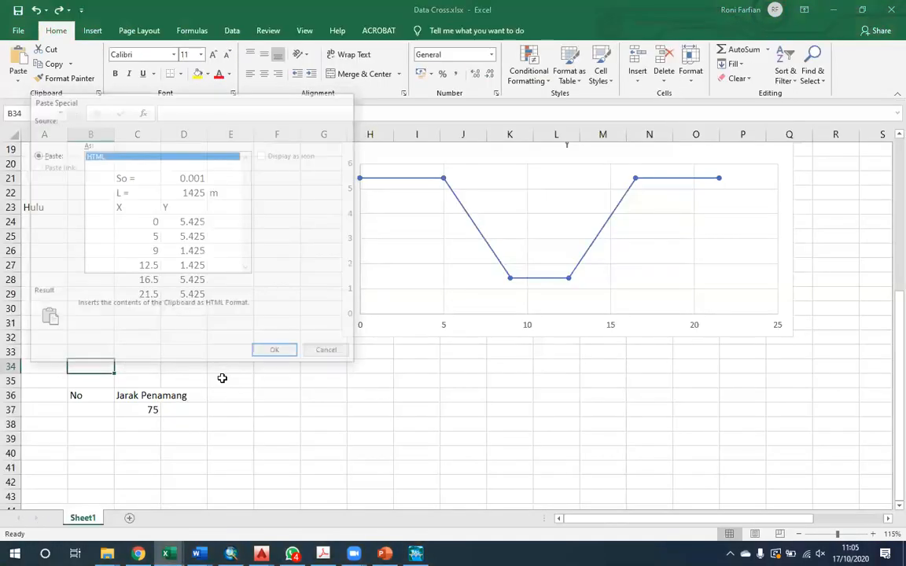
{"action": "key", "text": "ctrl+alt+v"}
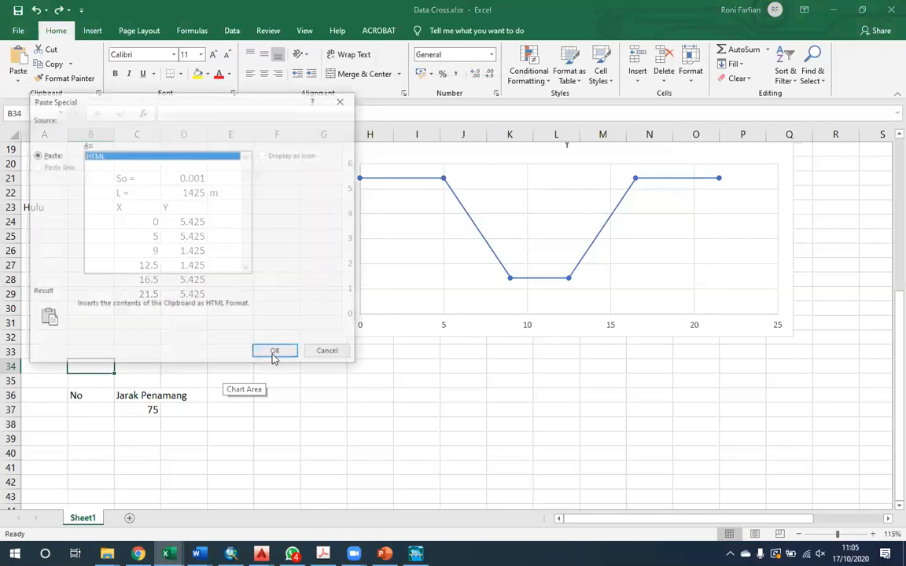
{"action": "left_click", "coordinate": [275, 353]}
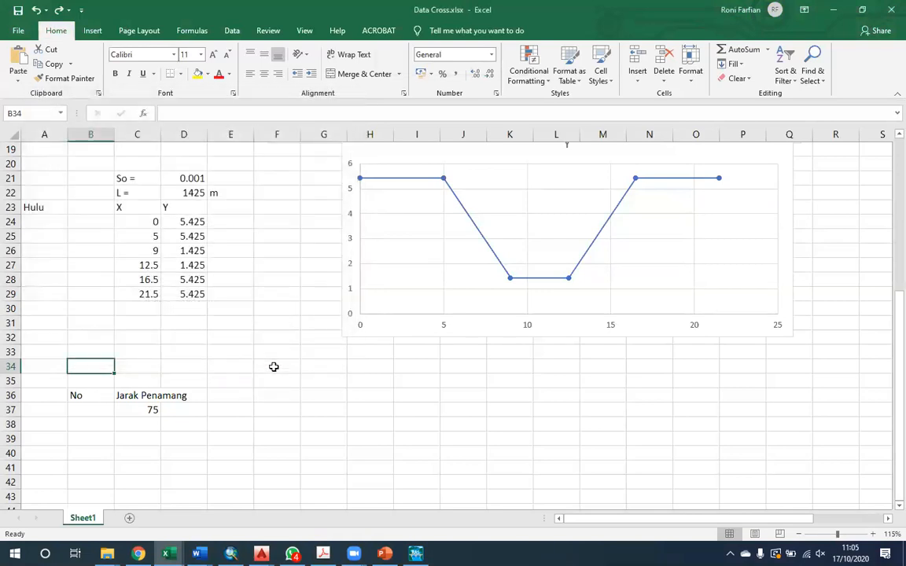
Apply the plain formatting of cell B36 to the pasted headers in B34:F35 and select the "Tamp Station" cell.
{"action": "key", "text": "ctrl"}
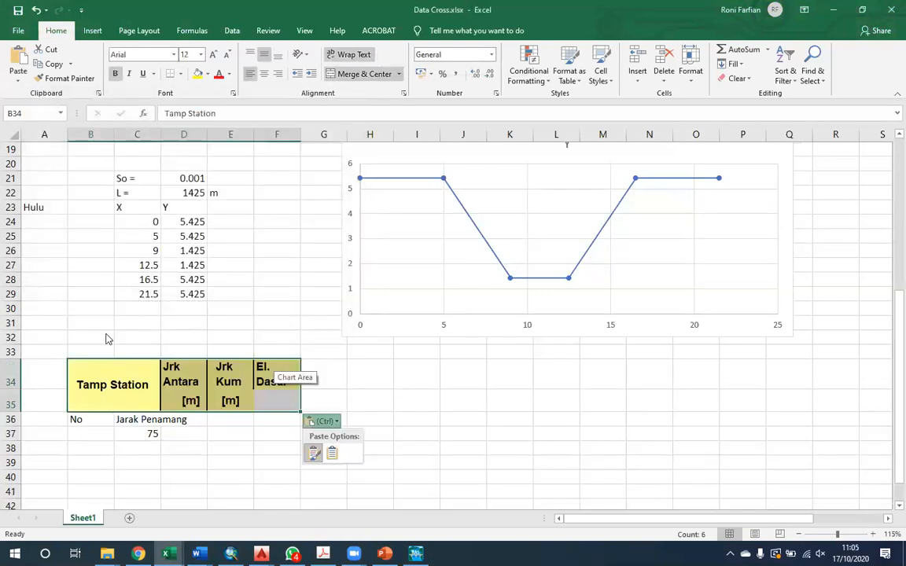
{"action": "key", "text": "ctrl"}
{"action": "left_click", "coordinate": [81, 419]}
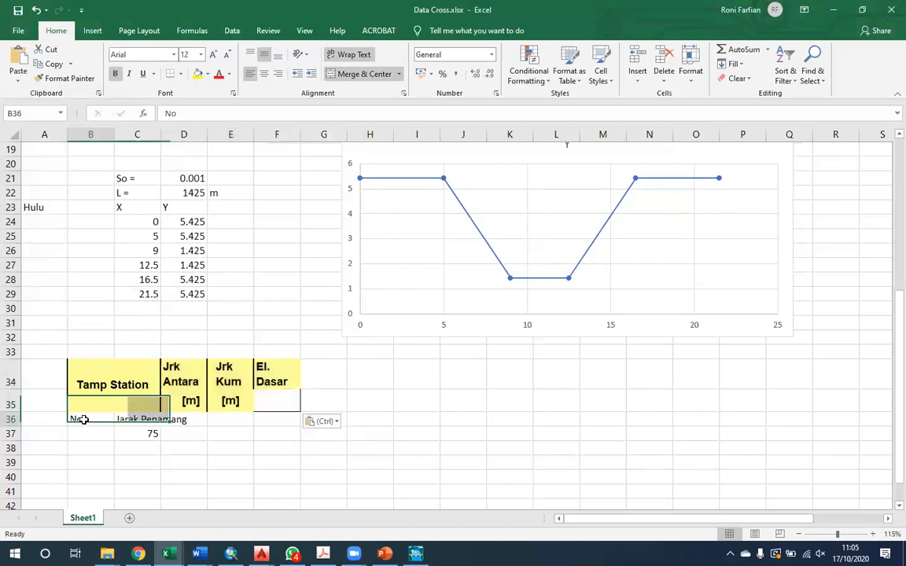
{"action": "left_click", "coordinate": [70, 78]}
{"action": "left_click_drag", "start_coordinate": [94, 373], "coordinate": [267, 397]}
{"action": "left_click", "coordinate": [165, 451]}
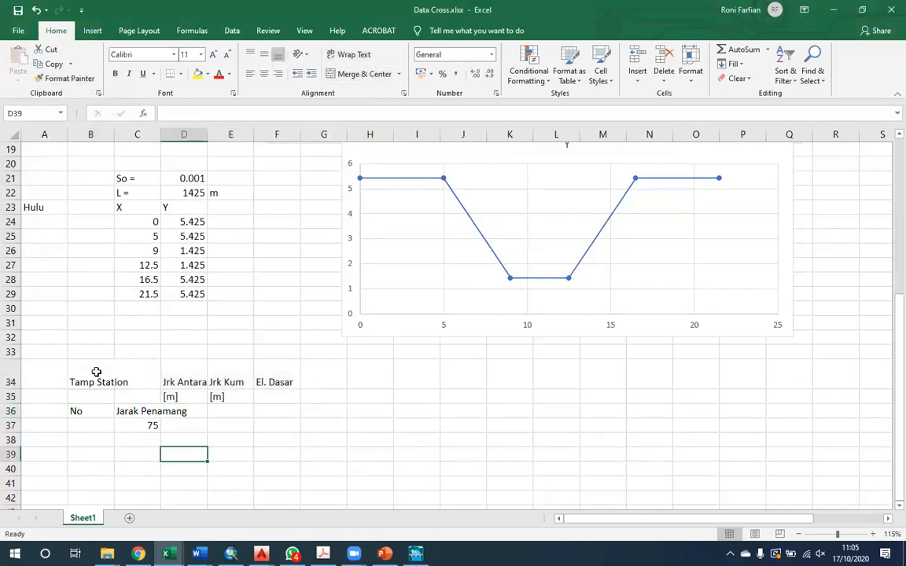
{"action": "left_click", "coordinate": [97, 372]}
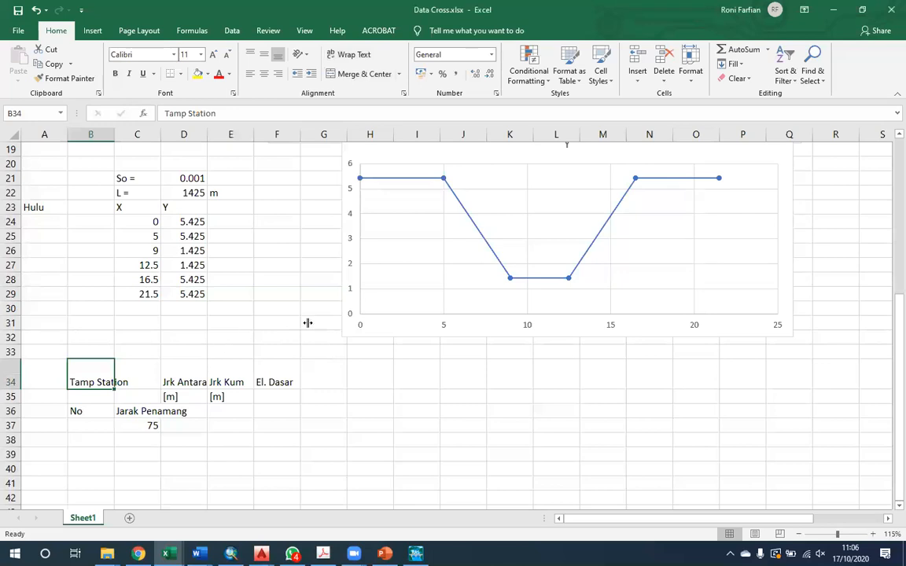
{"action": "key", "text": "alt+Tab"}
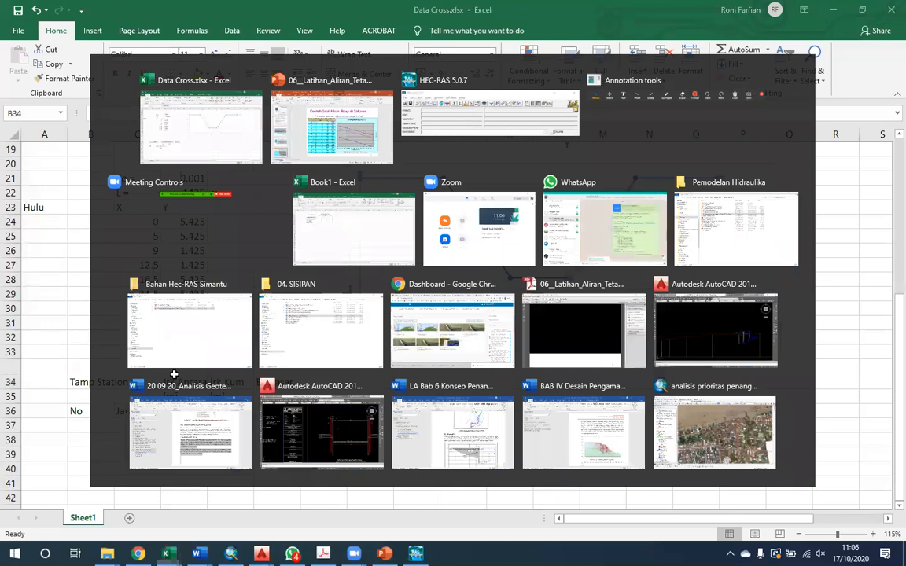
{"action": "key", "text": "Right"}
{"action": "key", "text": "Down"}
{"action": "key", "text": "Up"}
{"action": "key", "text": "Left"}
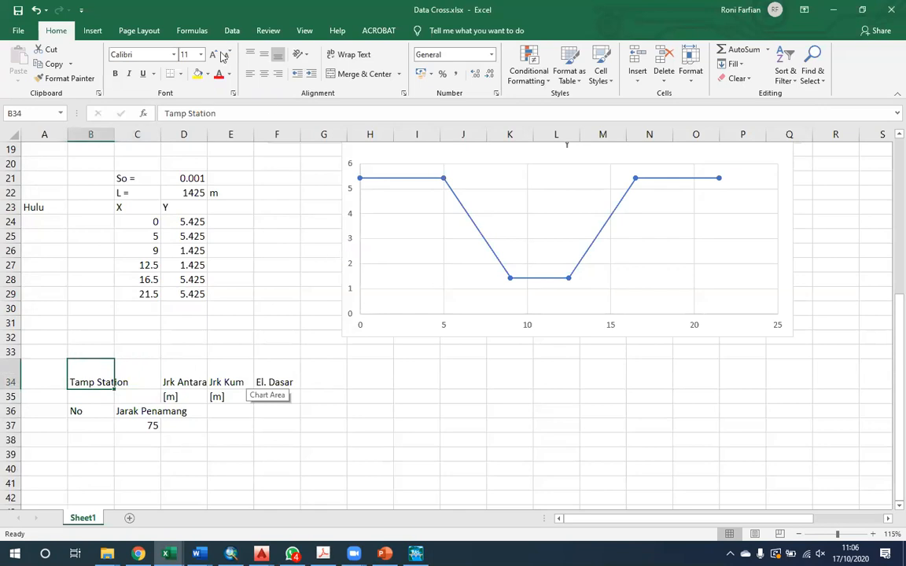
Split the "Tamp Station" header, leaving "Tamp" in B34 and entering "Stat" in C34.
{"action": "double_click", "coordinate": [192, 114]}
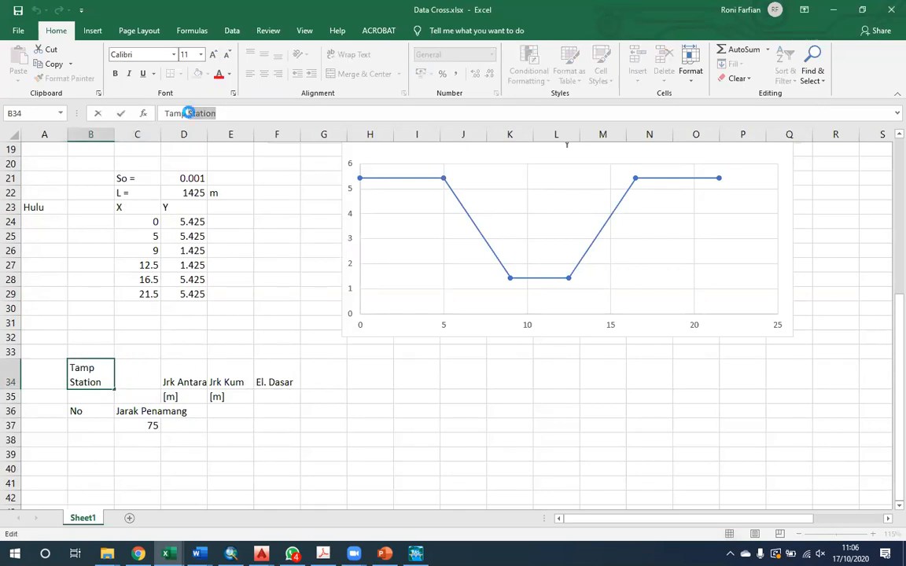
{"action": "key", "text": "ctrl+x"}
{"action": "key", "text": "Tab"}
{"action": "key", "text": "ctrl+c"}
{"action": "key", "text": "Left"}
{"action": "key", "text": "Right"}
{"action": "type", "text": "Stati"}
{"action": "key", "text": "Return"}
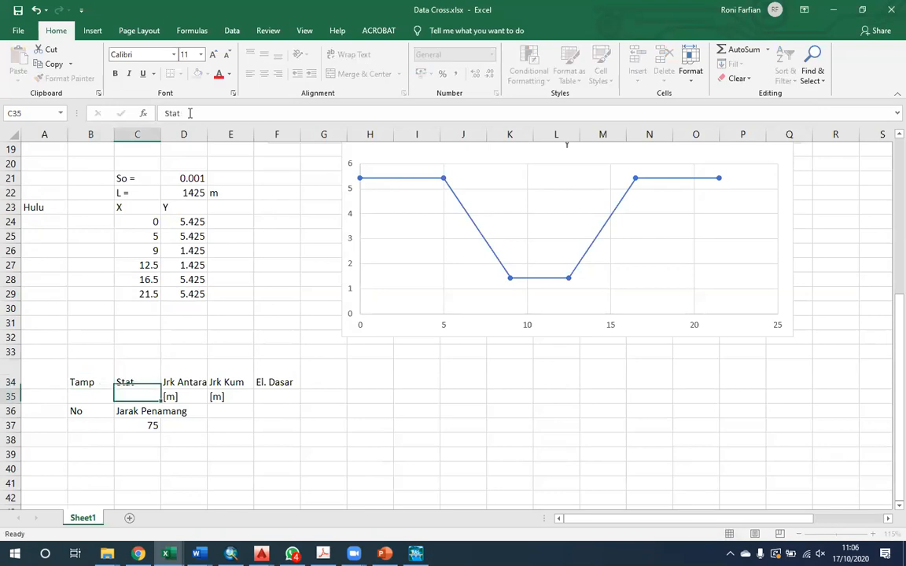
Clear the old heading and value in C36:C37 and enter 75 under Jrk Antara in D36.
{"action": "key", "text": "Down"}
{"action": "key", "text": "shift+Down"}
{"action": "key", "text": "Delete"}
{"action": "key", "text": "Right"}
{"action": "key", "text": "Down"}
{"action": "type", "text": "75"}
{"action": "key", "text": "Return"}
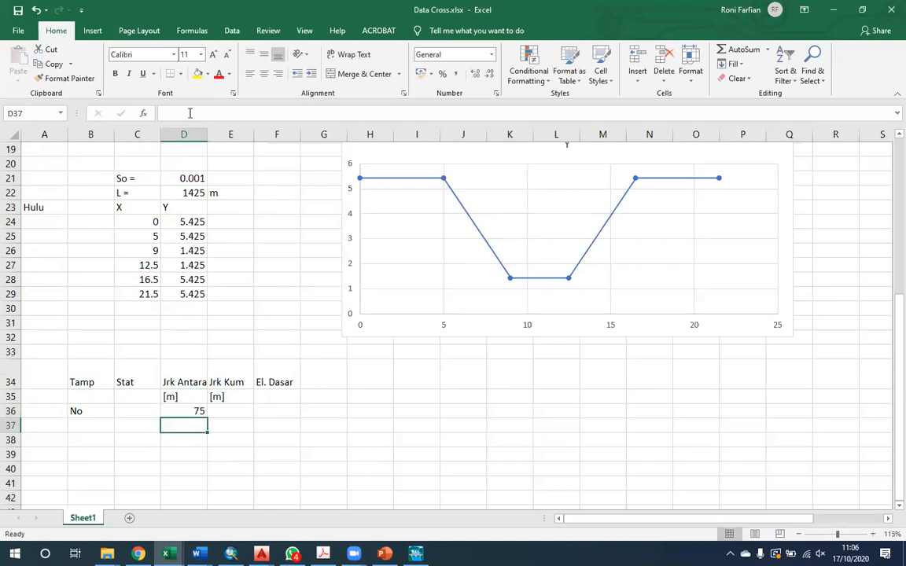
Delete the "No" label in B36 and enter 0 as the first station in C36.
{"action": "key", "text": "Up"}
{"action": "key", "text": "Left"}
{"action": "key", "text": "Left"}
{"action": "key", "text": "Delete"}
{"action": "key", "text": "Right"}
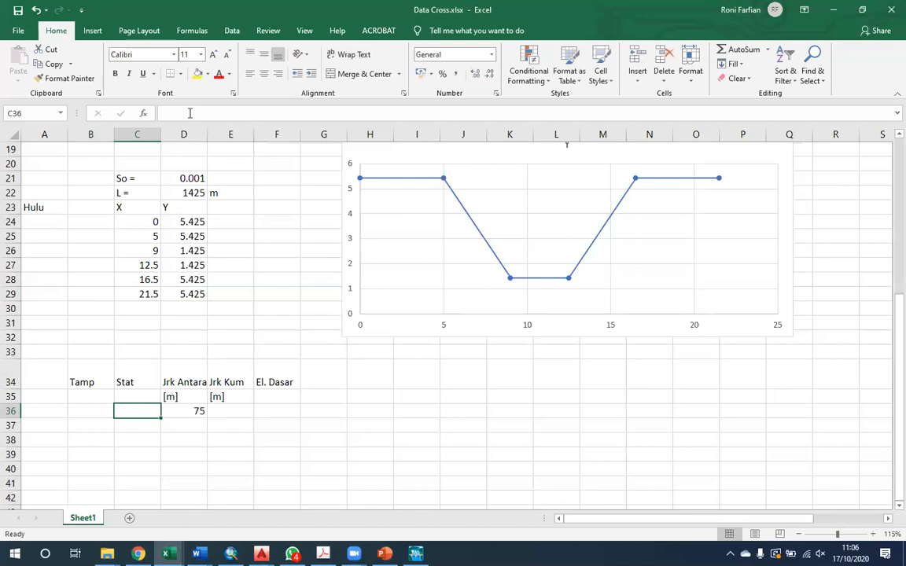
{"action": "type", "text": "0"}
{"action": "key", "text": "Return"}
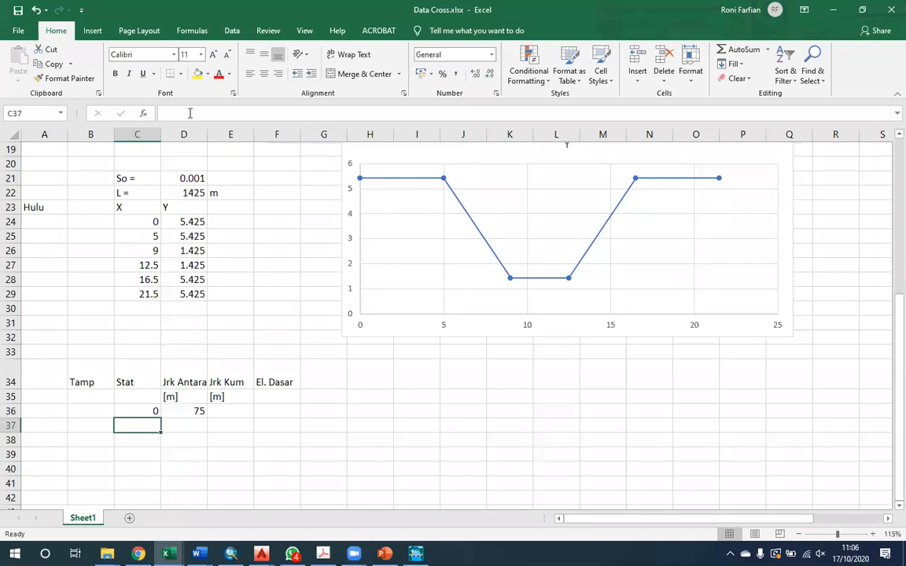
Check the station table in PowerPoint, return to Excel, and fill the Stat column down to C54 with a formula adding 1 per row.
{"action": "key", "text": "alt+Tab"}
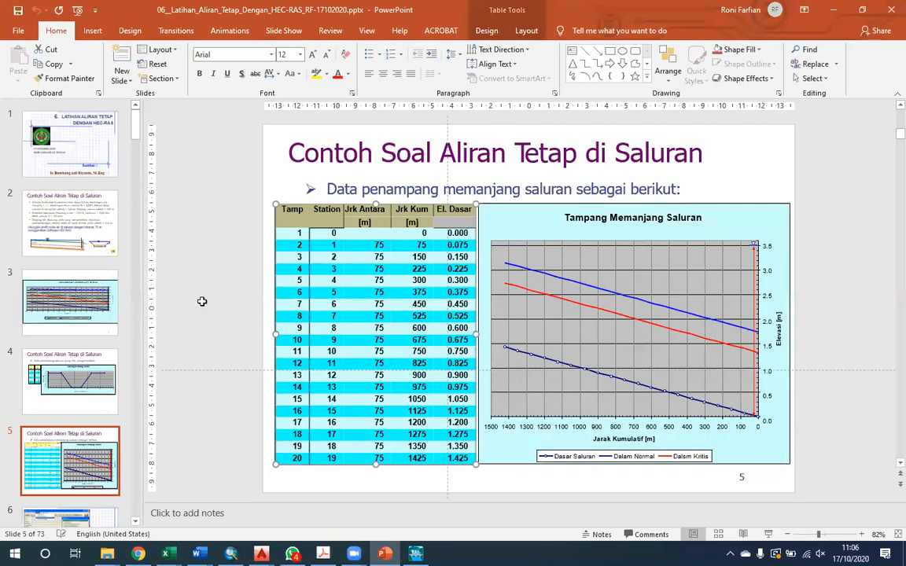
{"action": "key", "text": "alt+Tab"}
{"action": "left_click", "coordinate": [165, 363]}
{"action": "left_click", "coordinate": [155, 354]}
{"action": "left_click_drag", "start_coordinate": [156, 366], "coordinate": [161, 497]}
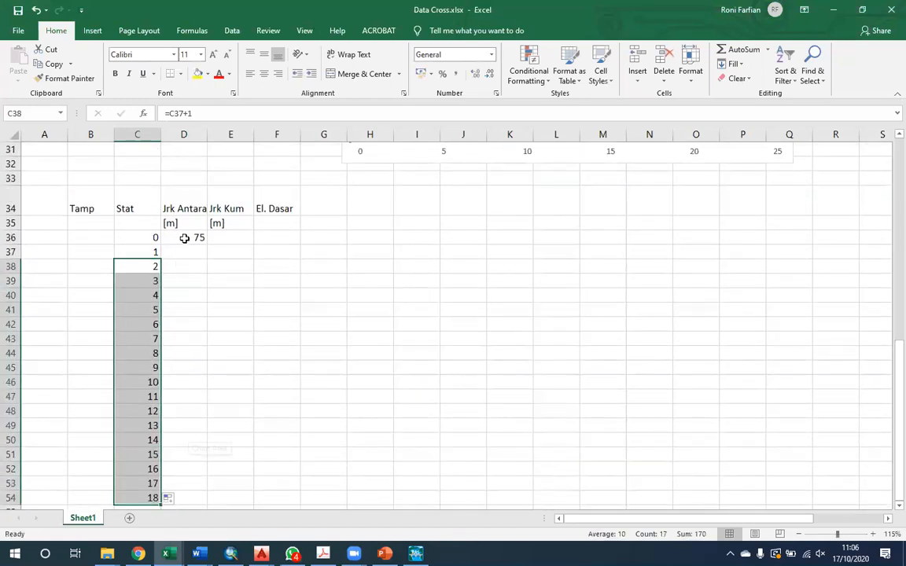
Enter =D36 in D37 and fill it down the Jrk Antara column to D54.
{"action": "key", "text": "Right"}
{"action": "key", "text": "Up"}
{"action": "key", "text": "Up"}
{"action": "key", "text": "Down"}
{"action": "key", "text": "Up"}
{"action": "key", "text": "Down"}
{"action": "type", "text": "="}
{"action": "key", "text": "Up"}
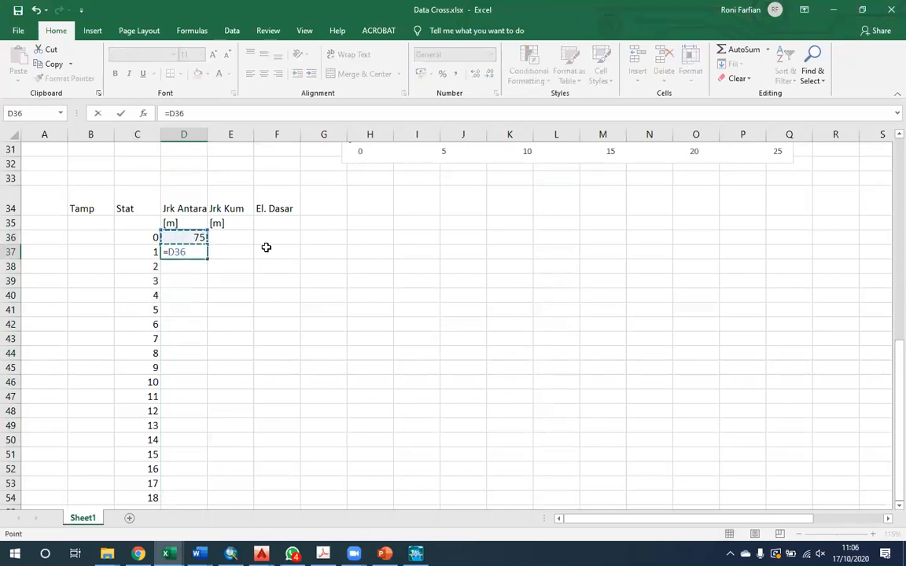
{"action": "key", "text": "Return"}
{"action": "key", "text": "Up"}
{"action": "left_click_drag", "start_coordinate": [208, 259], "coordinate": [189, 498]}
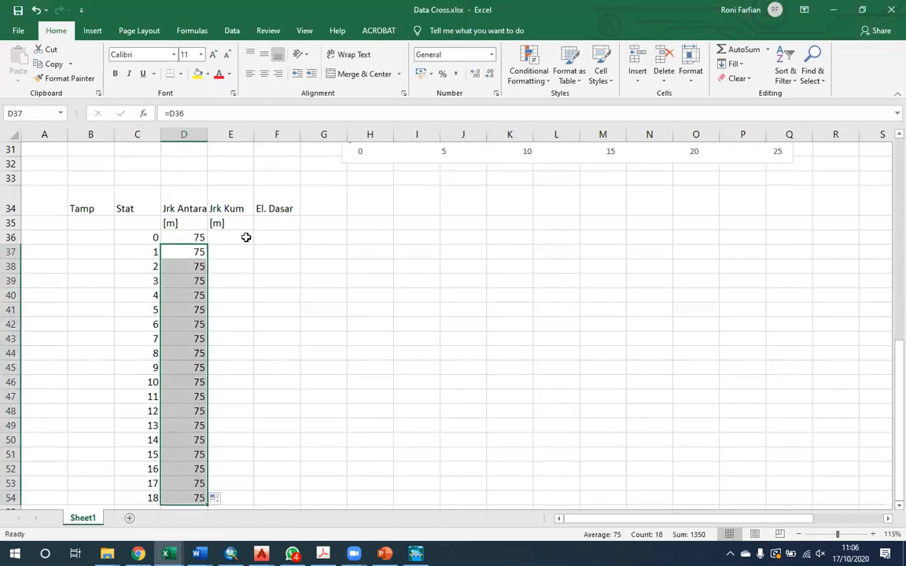
Enter 0 as the starting cumulative distance in E36 under Jrk Kum.
{"action": "left_click", "coordinate": [245, 237]}
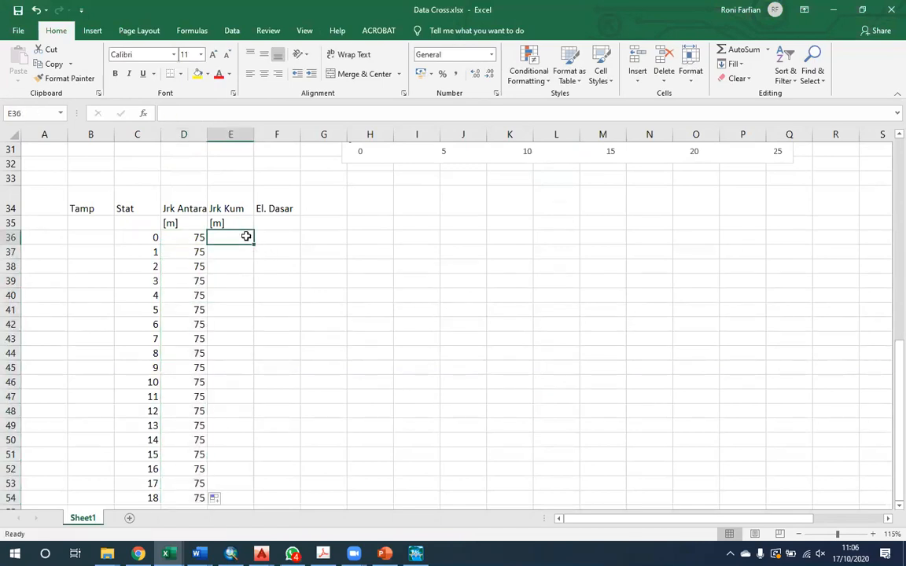
{"action": "type", "text": "="}
{"action": "key", "text": "Left"}
{"action": "key", "text": "Return"}
{"action": "type", "text": "="}
{"action": "key", "text": "Escape"}
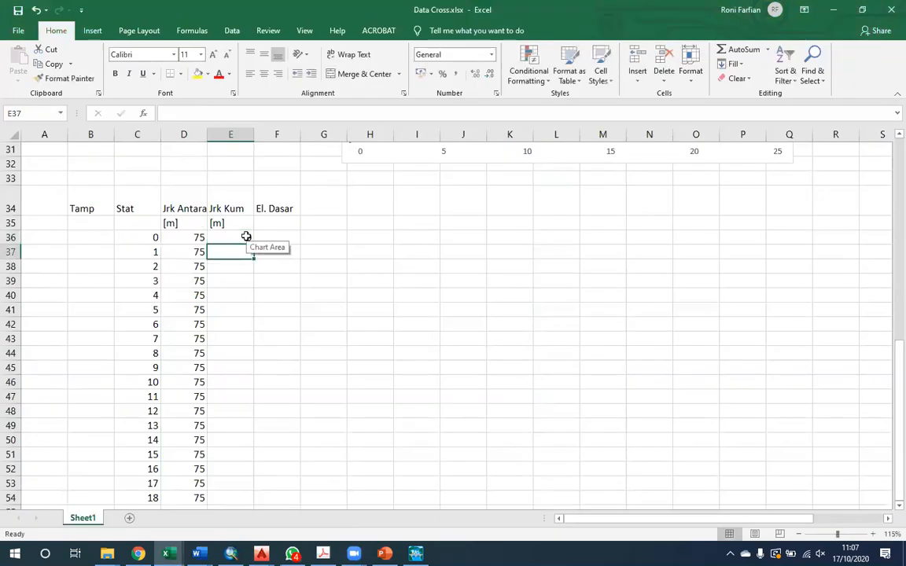
Enter the cumulative distance formula =E36+D37 in E37 and fill it down to E54.
{"action": "type", "text": "="}
{"action": "left_click", "coordinate": [247, 237]}
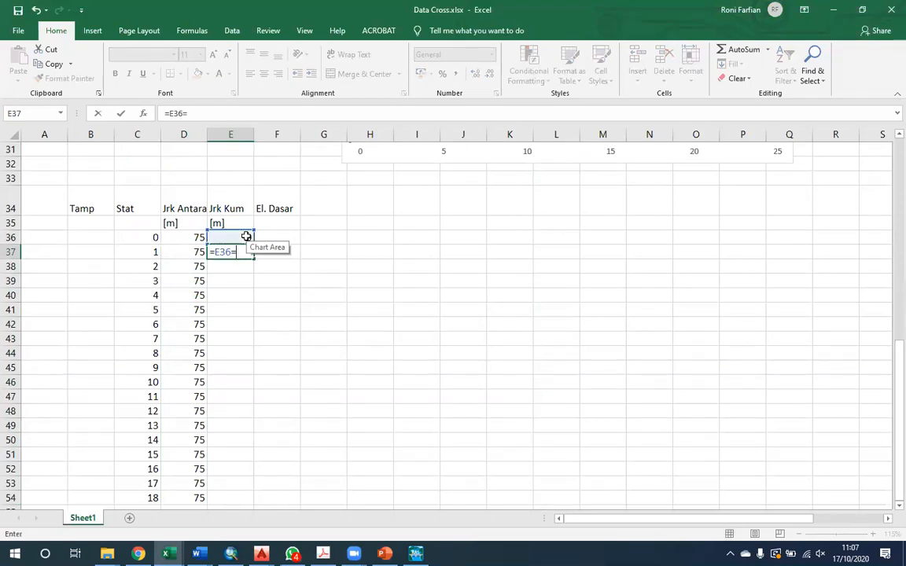
{"action": "type", "text": "+"}
{"action": "key", "text": "Left"}
{"action": "key", "text": "Return"}
{"action": "key", "text": "Up"}
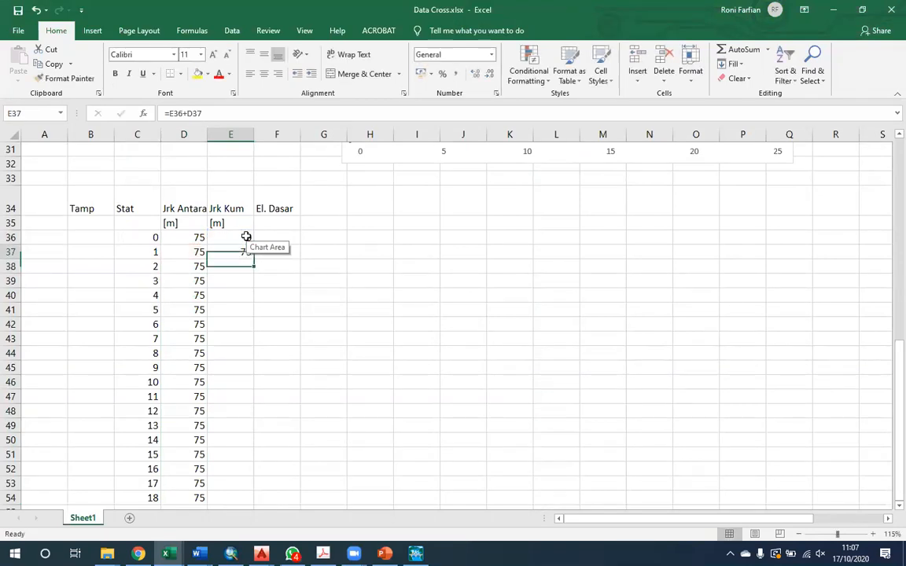
{"action": "left_click_drag", "start_coordinate": [250, 259], "coordinate": [250, 463]}
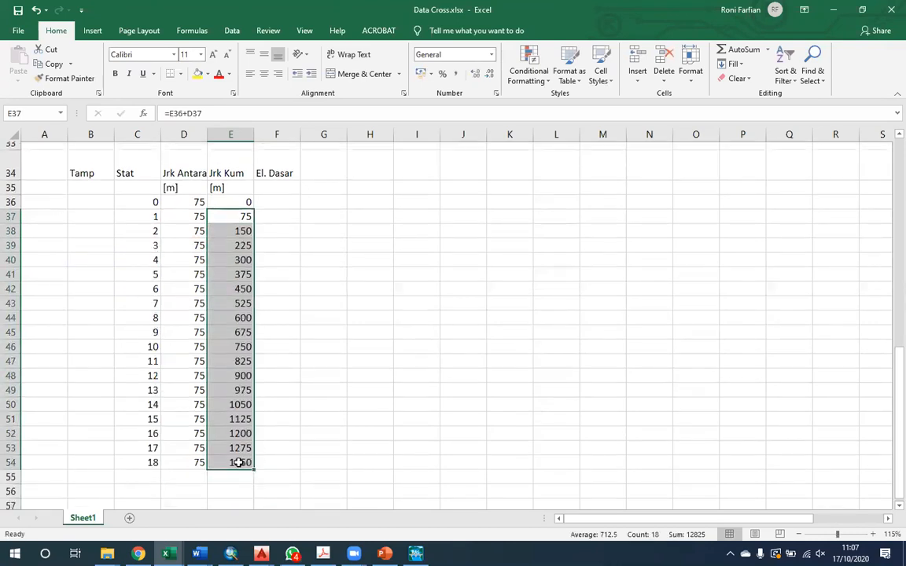
Extend the Stat, Jrk Antara and Jrk Kum formulas to row 55 and enter 0 under El. Dasar in F55.
{"action": "left_click_drag", "start_coordinate": [150, 455], "coordinate": [210, 481]}
{"action": "left_click", "coordinate": [233, 469]}
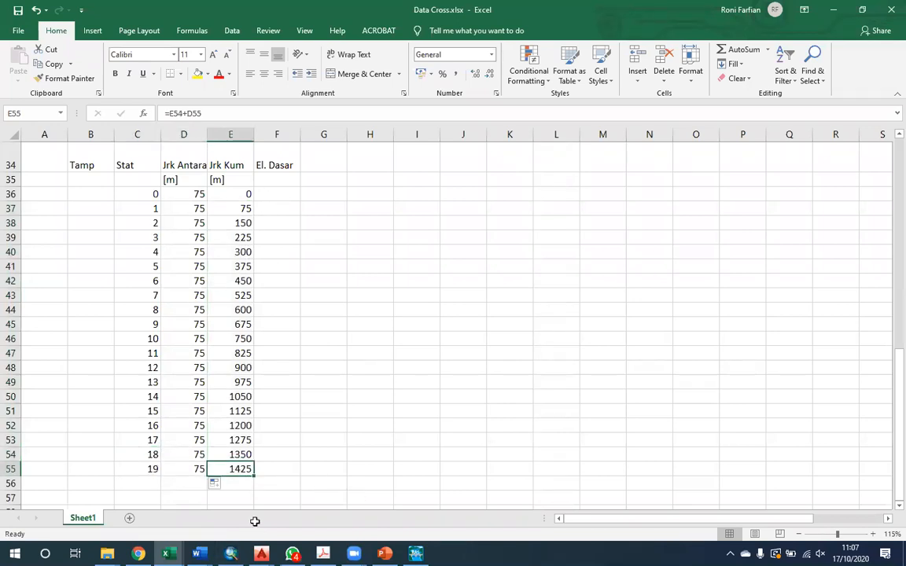
{"action": "left_click", "coordinate": [272, 468]}
{"action": "type", "text": "0"}
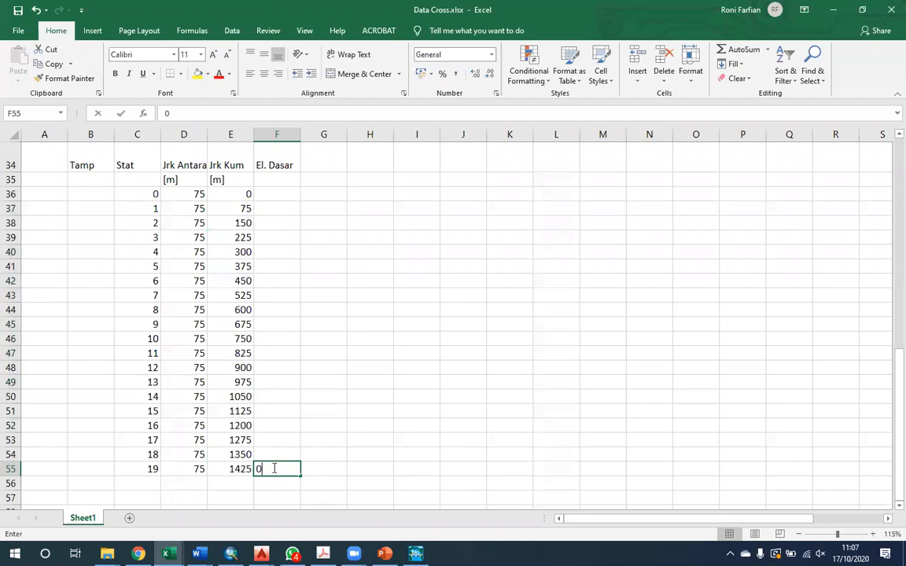
{"action": "key", "text": "Up"}
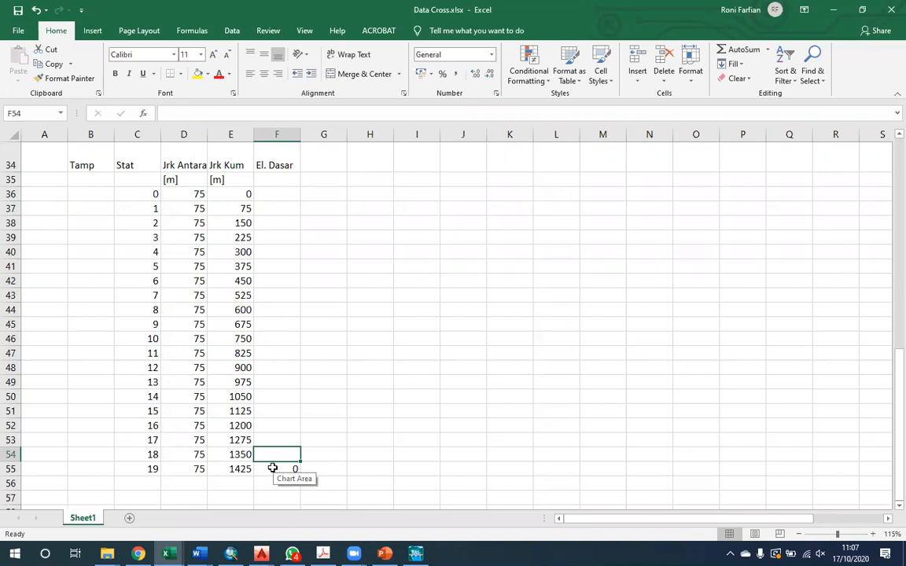
{"action": "type", "text": "="}
{"action": "left_click", "coordinate": [272, 468]}
{"action": "type", "text": "+("}
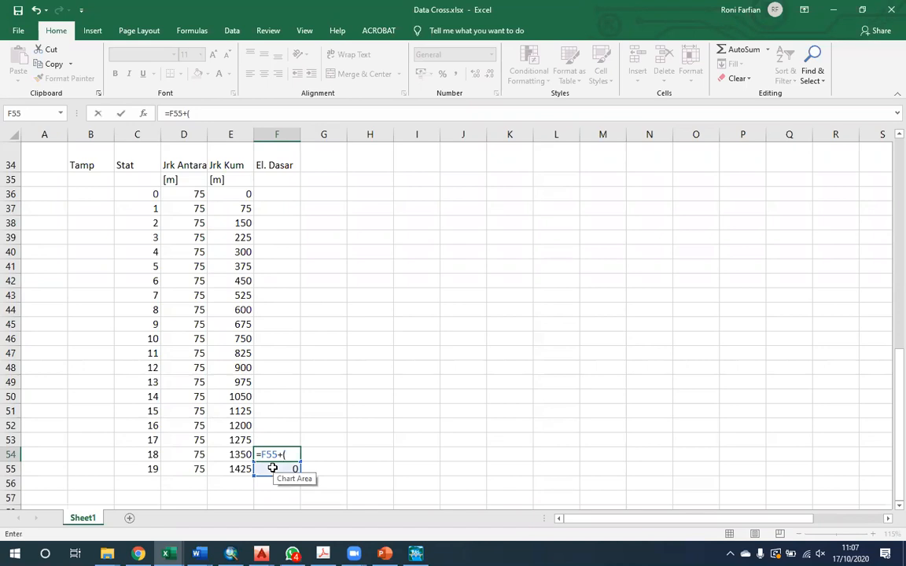
{"action": "key", "text": "Escape"}
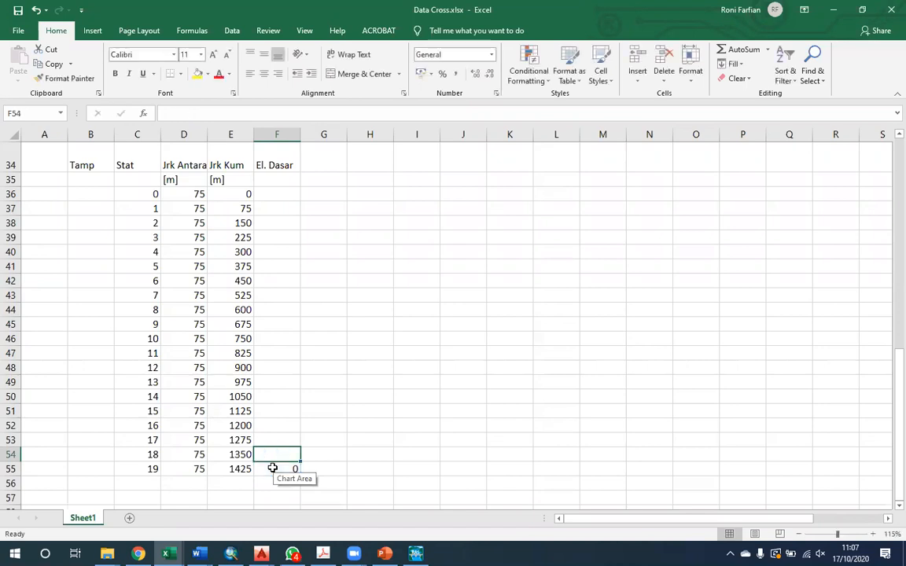
{"action": "type", "text": "="}
{"action": "left_click", "coordinate": [273, 468]}
{"action": "type", "text": "+"}
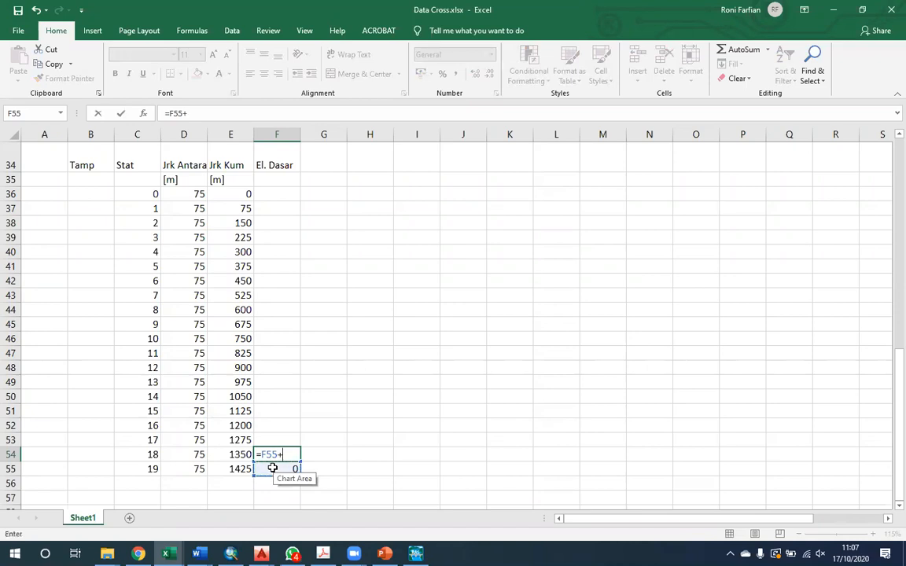
{"action": "type", "text": "("}
{"action": "key", "text": "Escape"}
Copy the So label and slope value from C21:D21 to C33:D33, directly above the longitudinal profile table.
{"action": "key", "text": "ctrl+Up"}
{"action": "key", "text": "Up"}
{"action": "key", "text": "Up"}
{"action": "key", "text": "Up"}
{"action": "key", "text": "Up"}
{"action": "key", "text": "Up"}
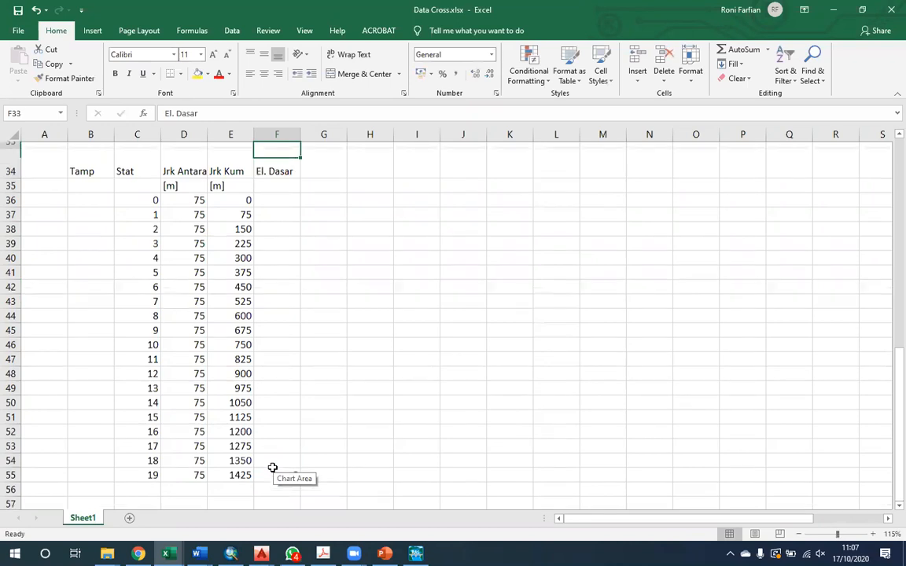
{"action": "key", "text": "Down"}
{"action": "key", "text": "Down"}
{"action": "key", "text": "Down"}
{"action": "key", "text": "Down"}
{"action": "key", "text": "Down"}
{"action": "key", "text": "Up"}
{"action": "key", "text": "Left"}
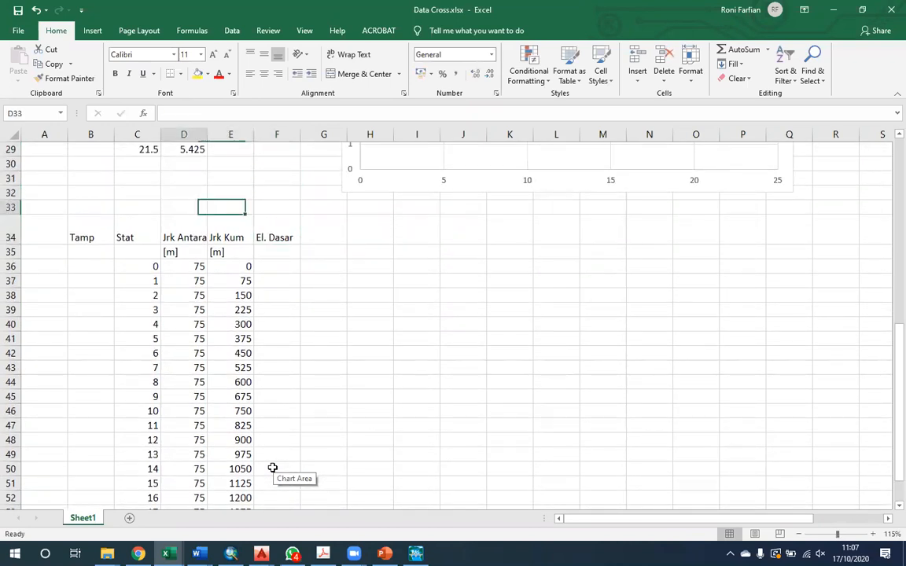
{"action": "key", "text": "Left"}
{"action": "key", "text": "Left"}
{"action": "key", "text": "ctrl+Up"}
{"action": "key", "text": "ctrl+Up"}
{"action": "key", "text": "ctrl+Up"}
{"action": "key", "text": "Up"}
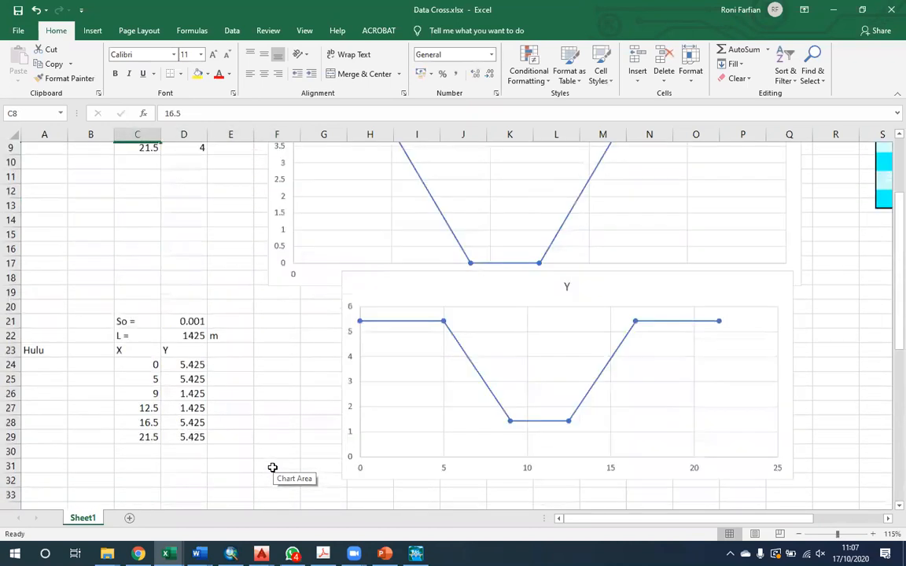
{"action": "key", "text": "ctrl+Up"}
{"action": "key", "text": "ctrl+Down"}
{"action": "key", "text": "ctrl+Down"}
{"action": "key", "text": "ctrl+Down"}
{"action": "key", "text": "ctrl+Up"}
{"action": "key", "text": "shift+Right"}
{"action": "key", "text": "ctrl+c"}
{"action": "key", "text": "ctrl+Down"}
{"action": "key", "text": "ctrl+Down"}
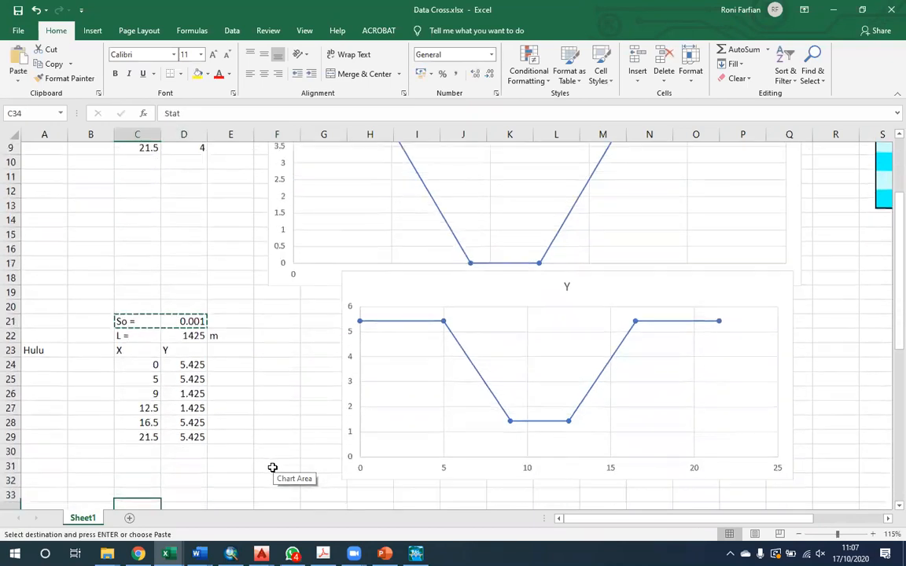
{"action": "key", "text": "ctrl+Up"}
{"action": "key", "text": "Down"}
{"action": "key", "text": "Down"}
{"action": "key", "text": "Down"}
{"action": "key", "text": "Down"}
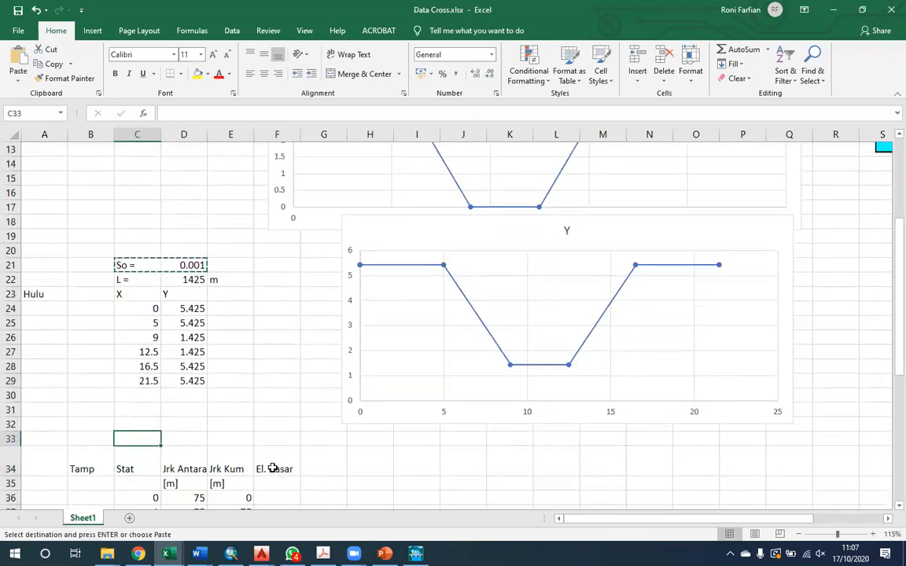
{"action": "key", "text": "ctrl+v"}
{"action": "key", "text": "shift+Left"}
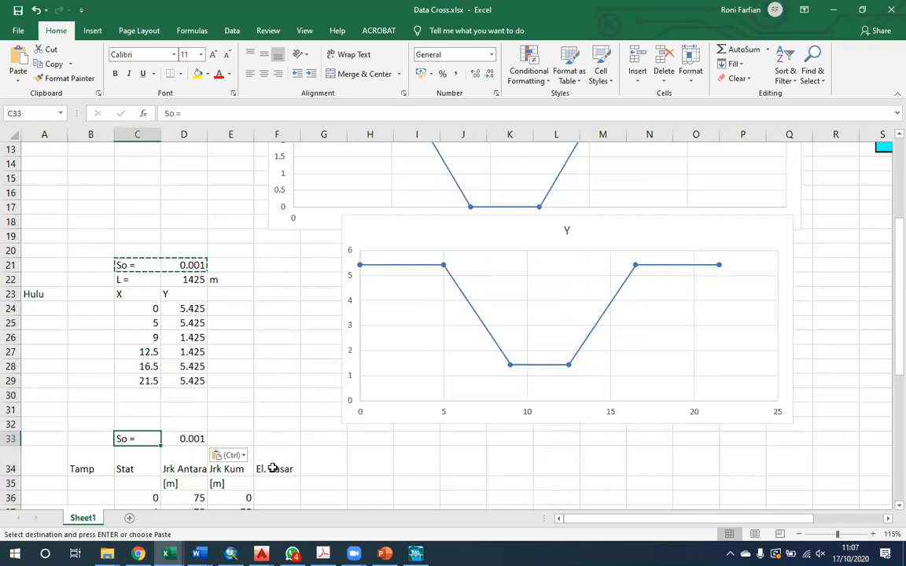
Replace the slope value in D33 with a reference to the original slope in D21.
{"action": "key", "text": "Right"}
{"action": "type", "text": "="}
{"action": "key", "text": "ctrl+Up"}
{"action": "key", "text": "ctrl+Up"}
{"action": "key", "text": "ctrl+Up"}
{"action": "key", "text": "ctrl+Down"}
{"action": "key", "text": "Return"}
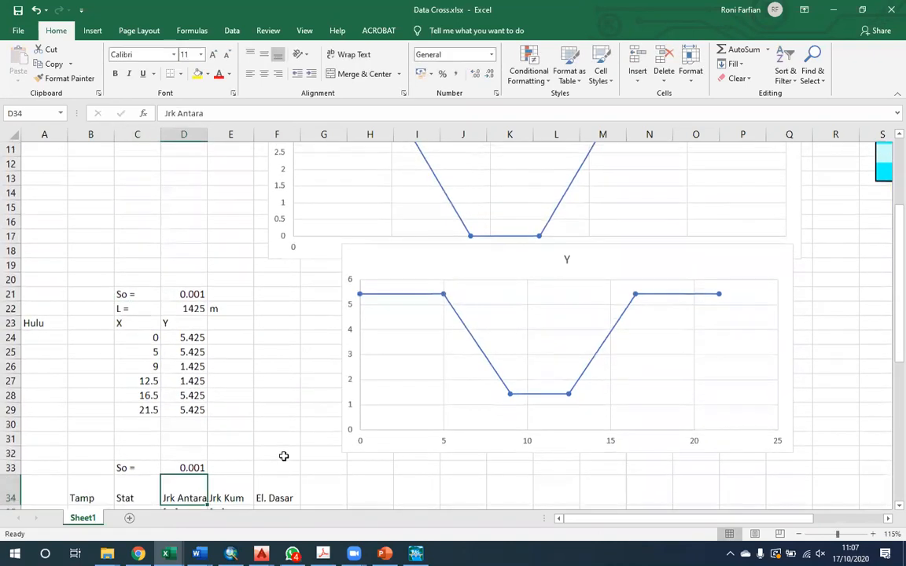
Enter the bed elevation formula =F55+(E55-E54)*$D$33 in F54 and fill it up to F36.
{"action": "scroll", "coordinate": [284, 456], "scroll_direction": "down", "scroll_amount": 7}
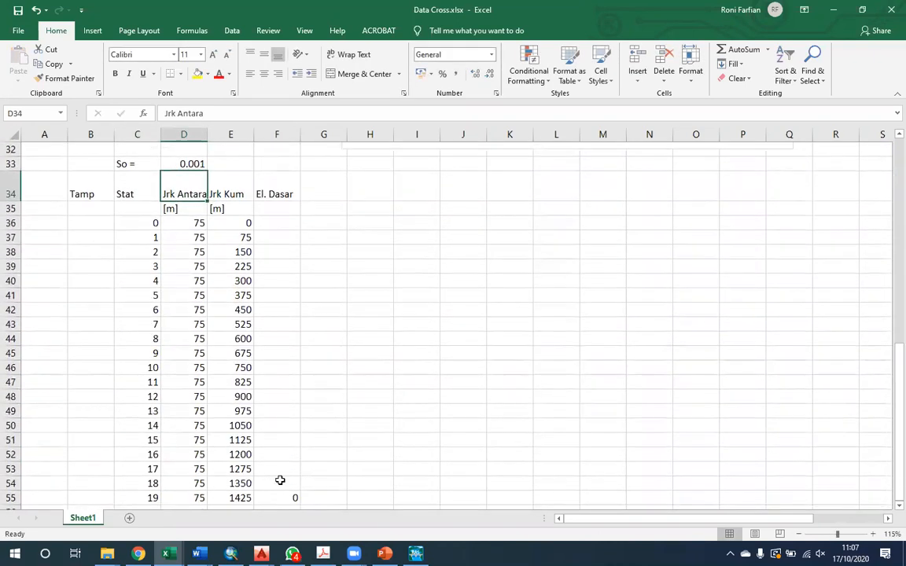
{"action": "left_click", "coordinate": [280, 480]}
{"action": "type", "text": "="}
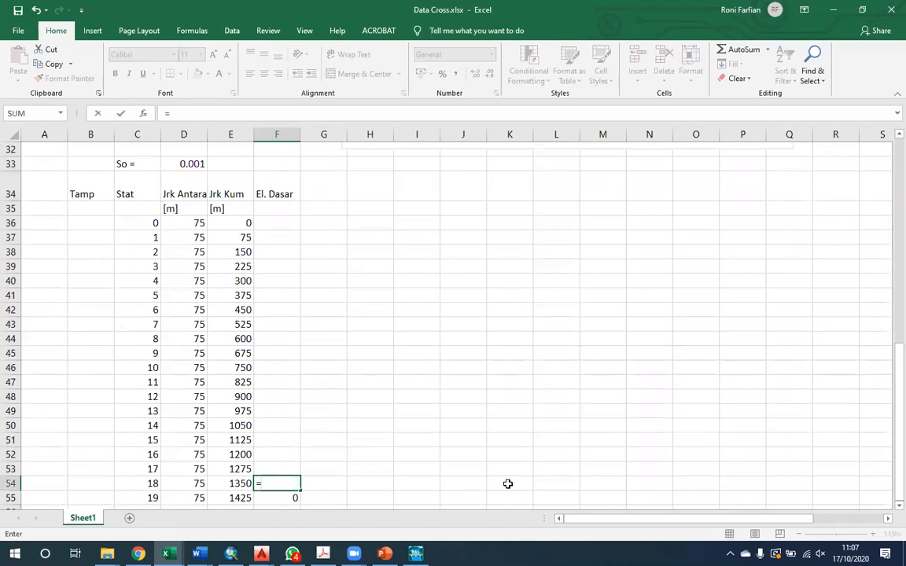
{"action": "key", "text": "Down"}
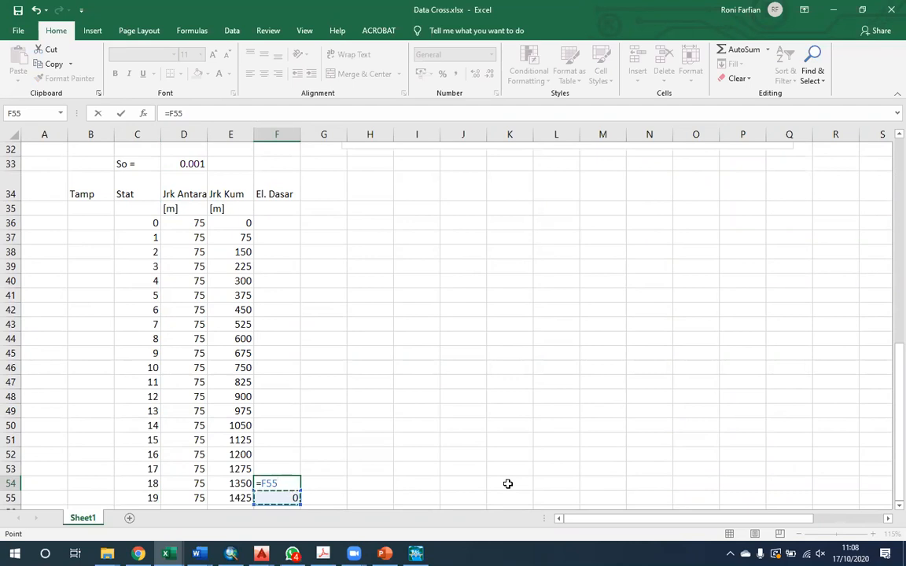
{"action": "type", "text": "+("}
{"action": "left_click", "coordinate": [240, 498]}
{"action": "type", "text": "-"}
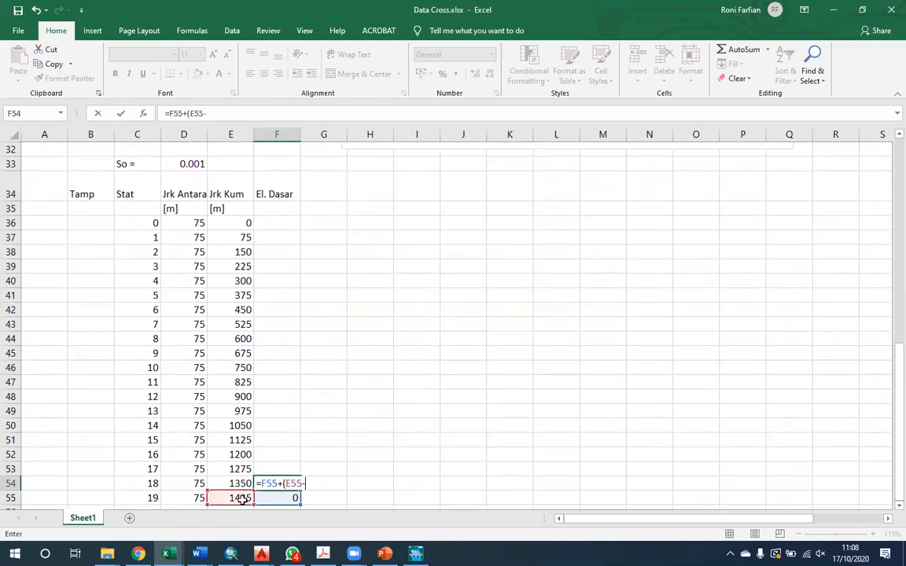
{"action": "key", "text": "Left"}
{"action": "key", "text": "Up"}
{"action": "key", "text": "Down"}
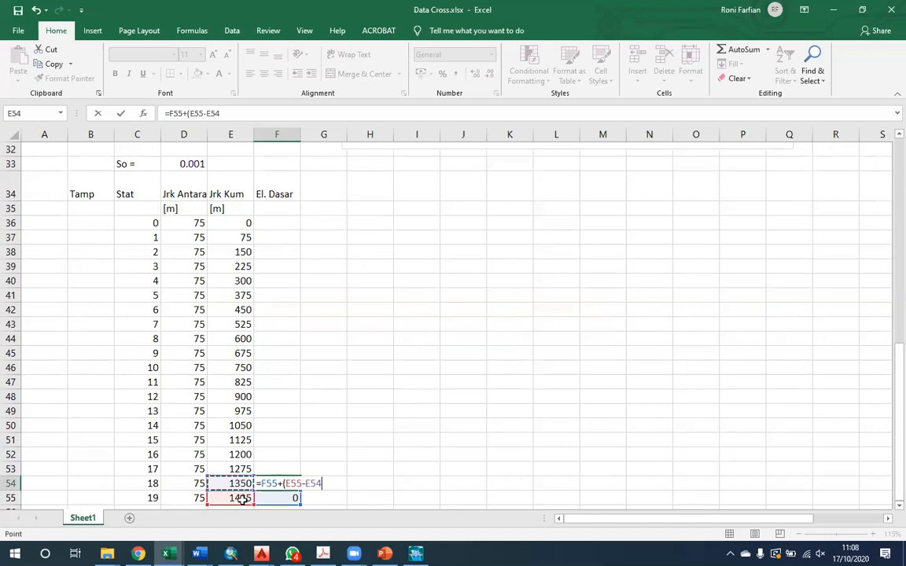
{"action": "type", "text": ")*"}
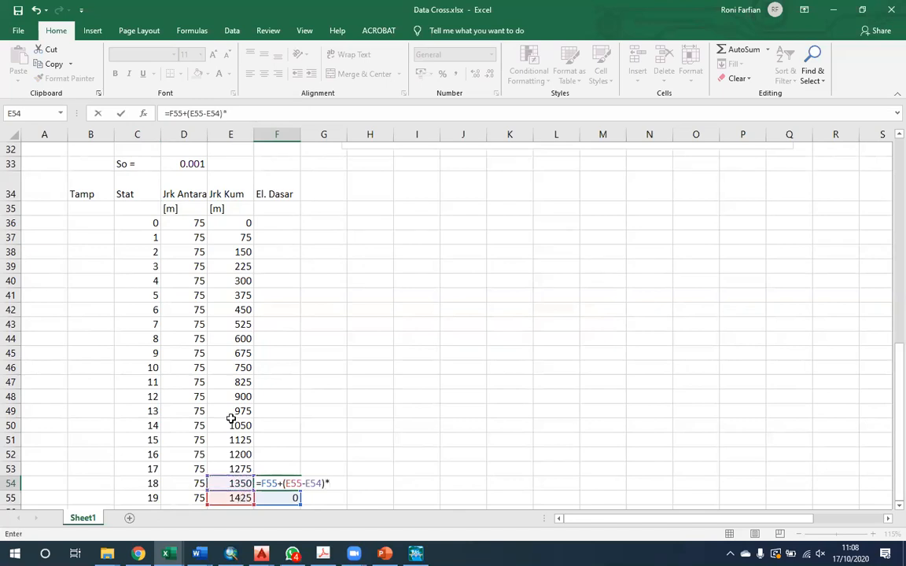
{"action": "left_click", "coordinate": [202, 163]}
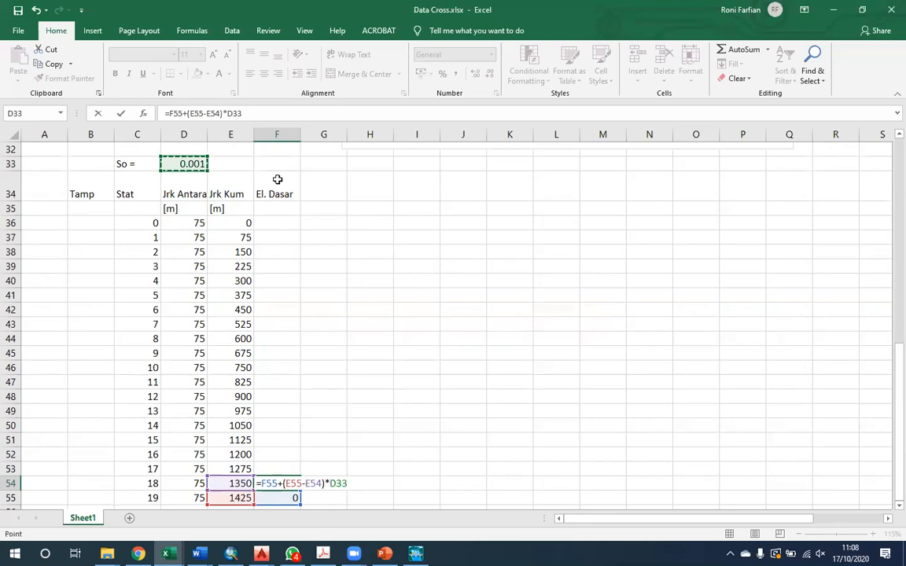
{"action": "key", "text": "F4"}
{"action": "key", "text": "Return"}
{"action": "key", "text": "Up"}
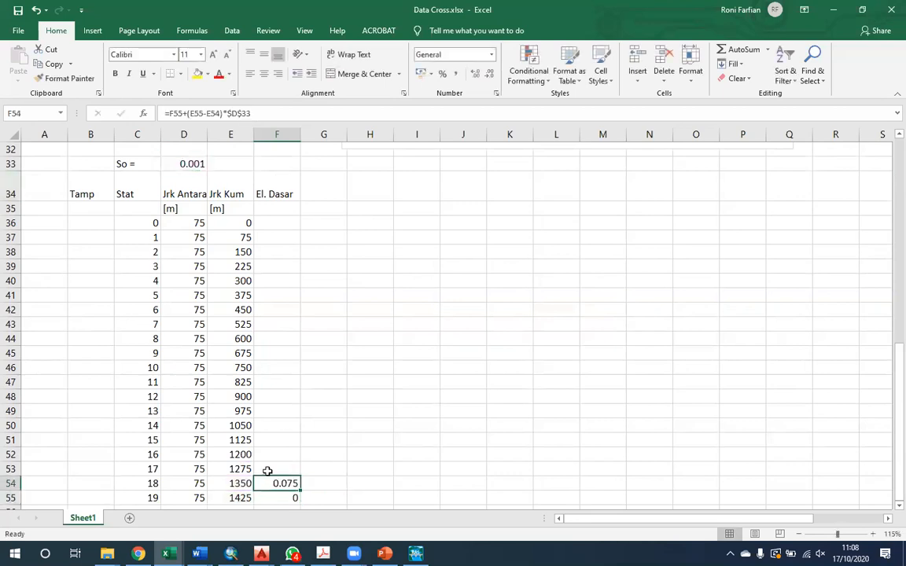
{"action": "left_click_drag", "start_coordinate": [300, 489], "coordinate": [298, 212]}
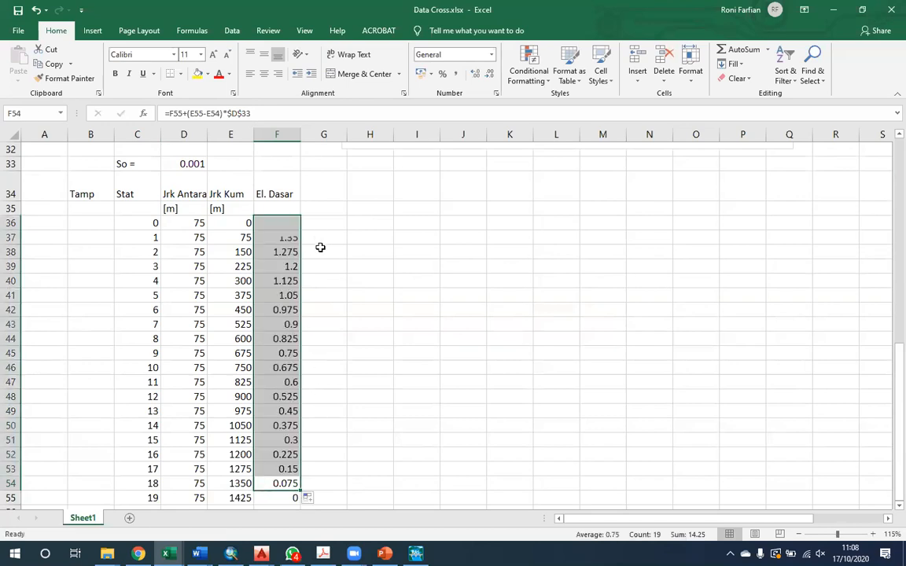
Clear the filled El. Dasar formulas from F36:F53, keeping the one in F54.
{"action": "double_click", "coordinate": [295, 483]}
{"action": "key", "text": "Escape"}
{"action": "left_click", "coordinate": [293, 470]}
{"action": "key", "text": "ctrl+shift+Up"}
{"action": "key", "text": "Delete"}
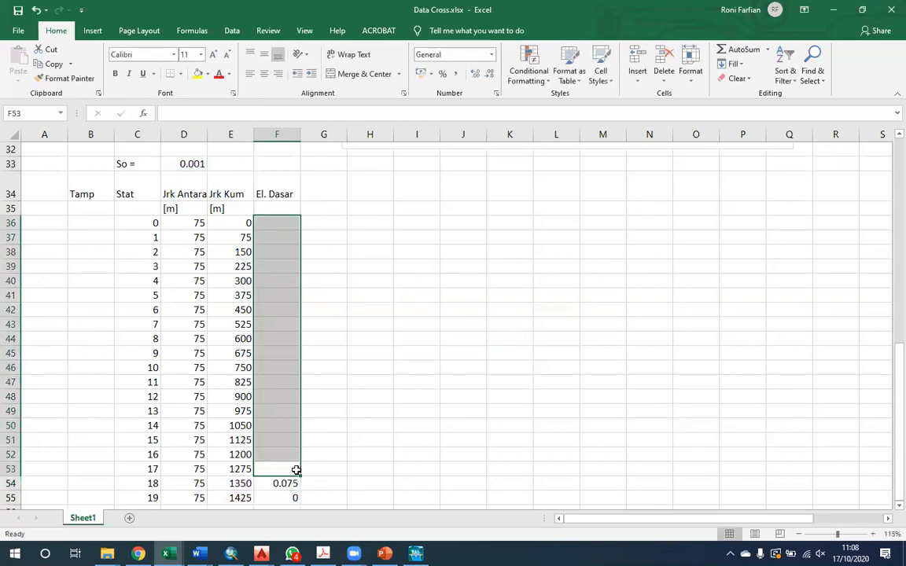
{"action": "key", "text": "Down"}
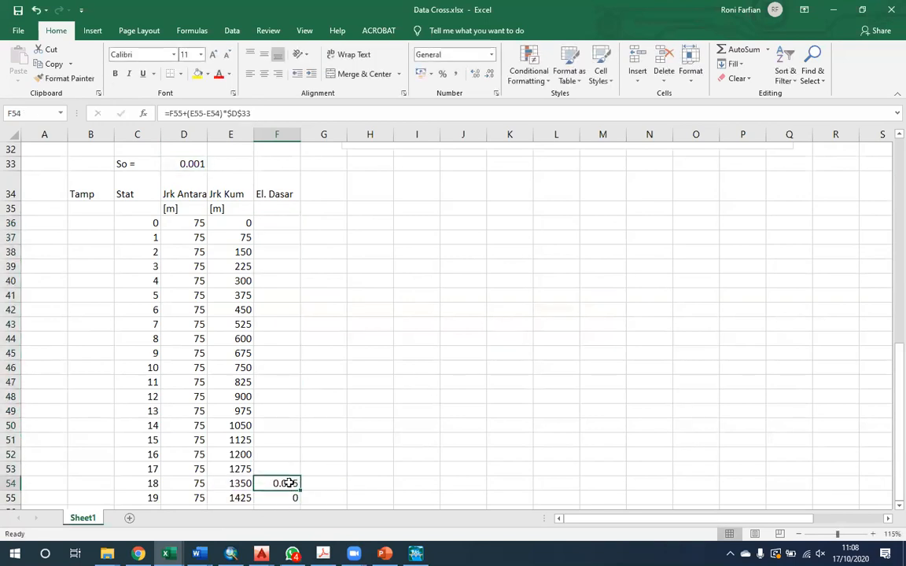
{"action": "double_click", "coordinate": [290, 483]}
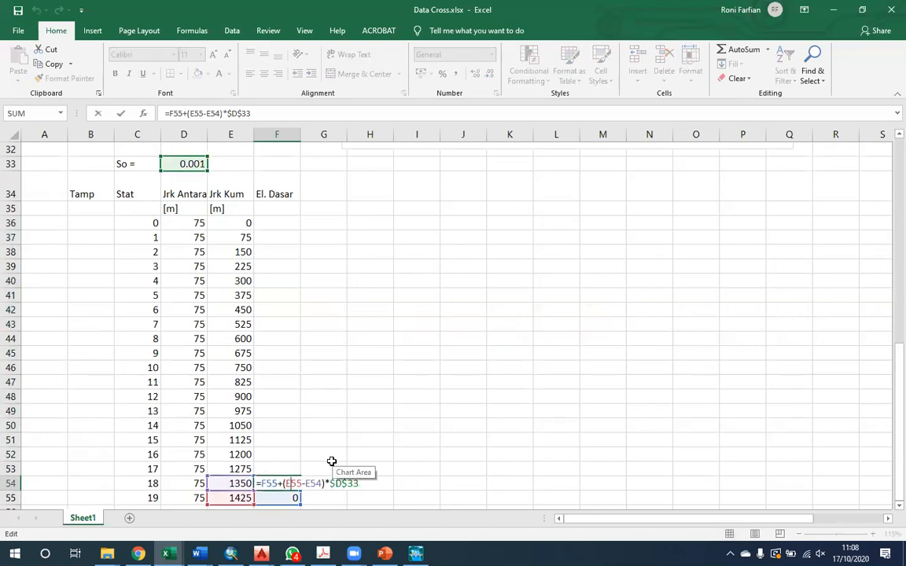
{"action": "key", "text": "ctrl+Return"}
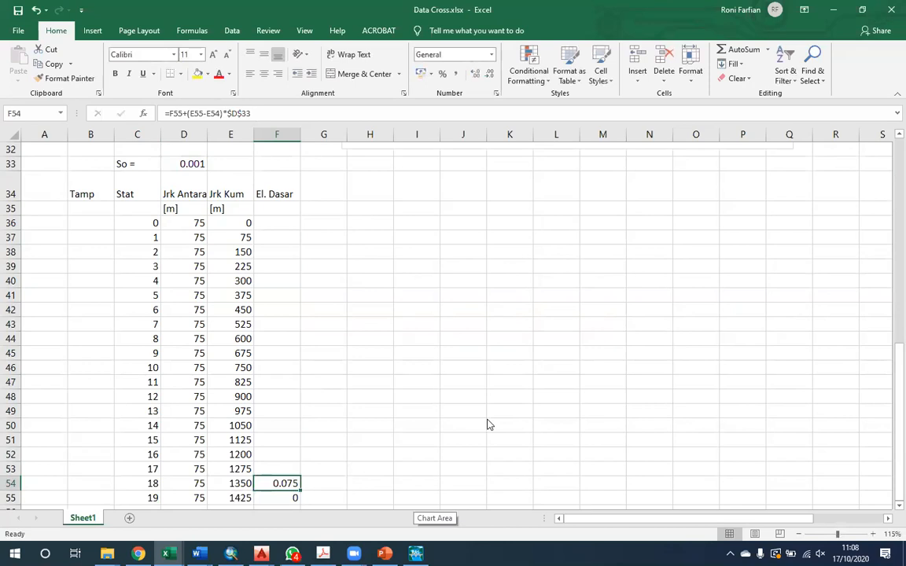
{"action": "key", "text": "alt+Tab"}
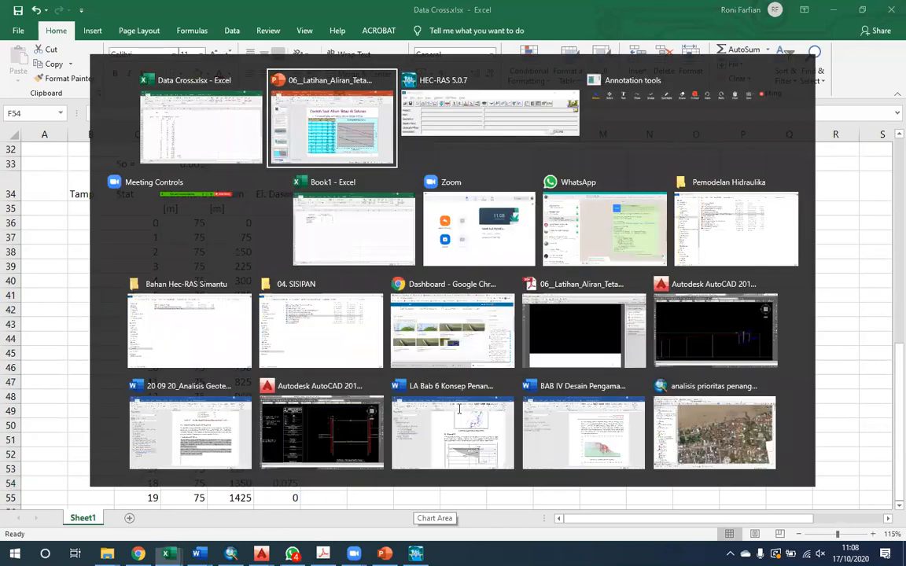
{"action": "key", "text": "alt+Tab"}
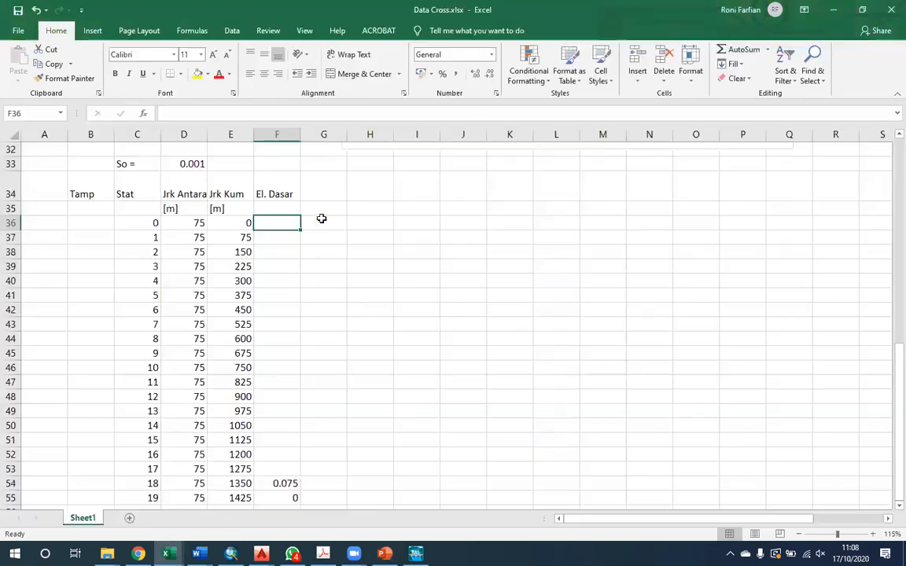
Enter 0 as the starting El. Dasar in F36 and clear F54:F55.
{"action": "type", "text": "0"}
{"action": "key", "text": "Return"}
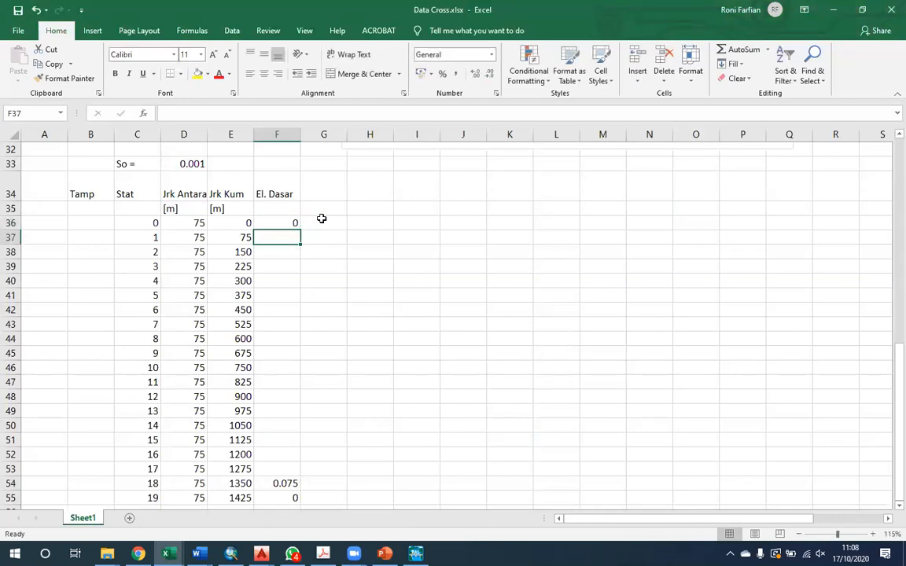
{"action": "key", "text": "ctrl+Down"}
{"action": "key", "text": "shift+Down"}
{"action": "key", "text": "Delete"}
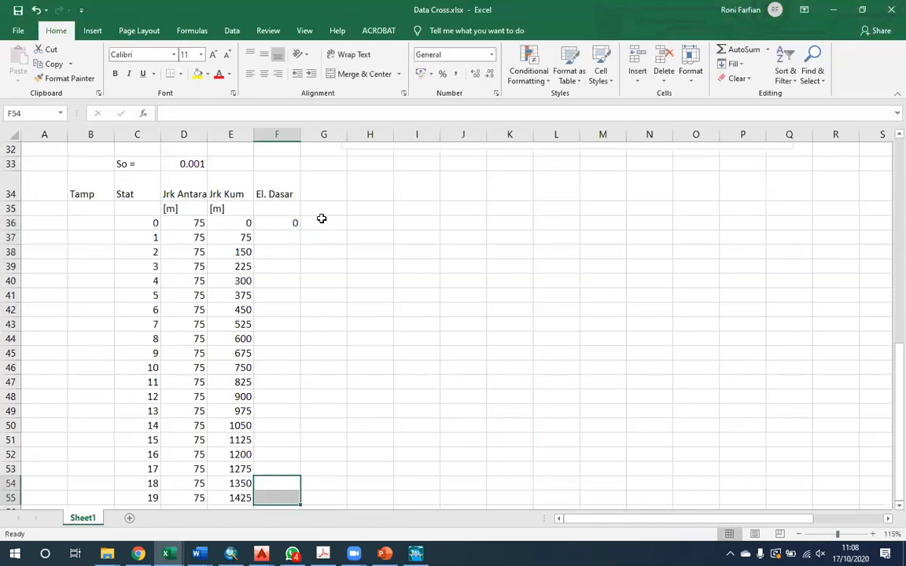
{"action": "key", "text": "ctrl+Up"}
{"action": "key", "text": "Down"}
{"action": "type", "text": "="}
{"action": "key", "text": "Up"}
{"action": "key", "text": "Escape"}
In the Tamp column, label station 0 in B36 as Hilir and station 19 in B55 as Hulu.
{"action": "key", "text": "Left"}
{"action": "key", "text": "Left"}
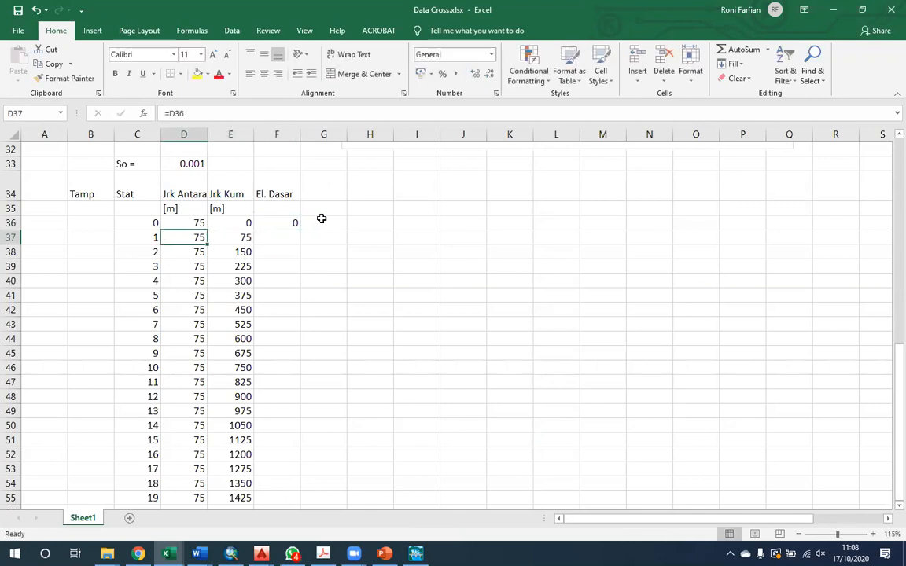
{"action": "key", "text": "Up"}
{"action": "key", "text": "Left"}
{"action": "key", "text": "Left"}
{"action": "type", "text": "Hilir"}
{"action": "key", "text": "Return"}
{"action": "key", "text": "Right"}
{"action": "key", "text": "ctrl+Down"}
{"action": "key", "text": "Left"}
{"action": "type", "text": "Hulu"}
{"action": "key", "text": "Return"}
Enter the bed elevation formula =F36+(E37-E36)*$D$33 in F37 under El. Dasar.
{"action": "key", "text": "Up"}
{"action": "key", "text": "Right"}
{"action": "key", "text": "Right"}
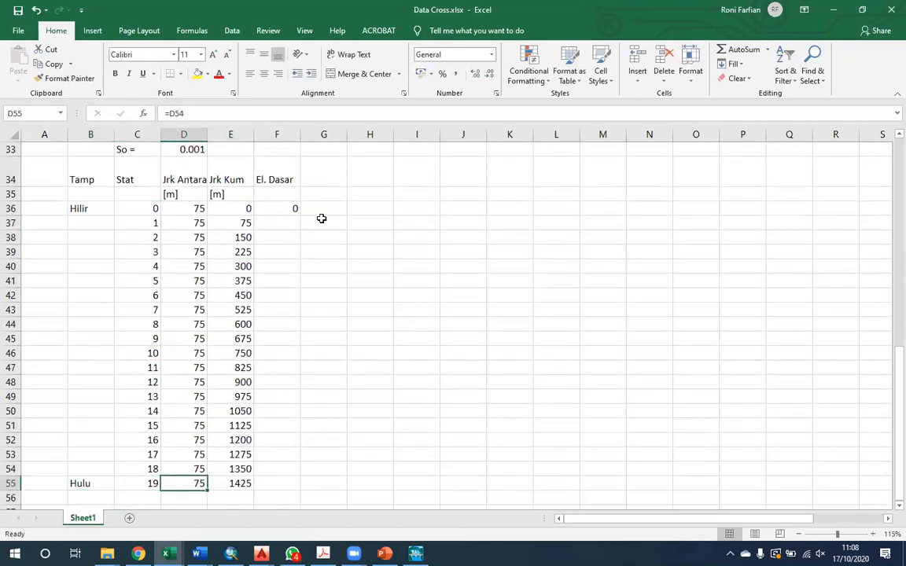
{"action": "key", "text": "Right"}
{"action": "key", "text": "Right"}
{"action": "key", "text": "ctrl+Up"}
{"action": "key", "text": "Down"}
{"action": "type", "text": "="}
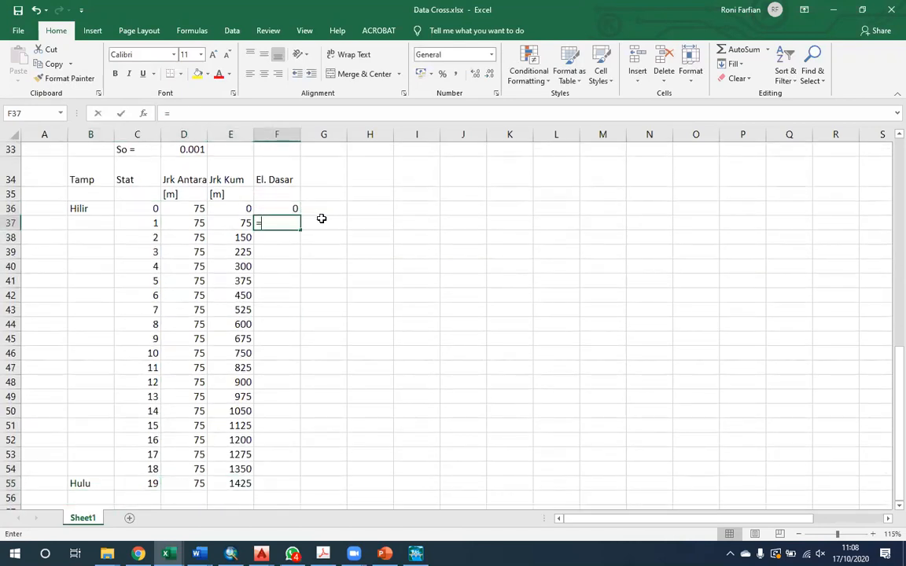
{"action": "key", "text": "Up"}
{"action": "type", "text": "+"}
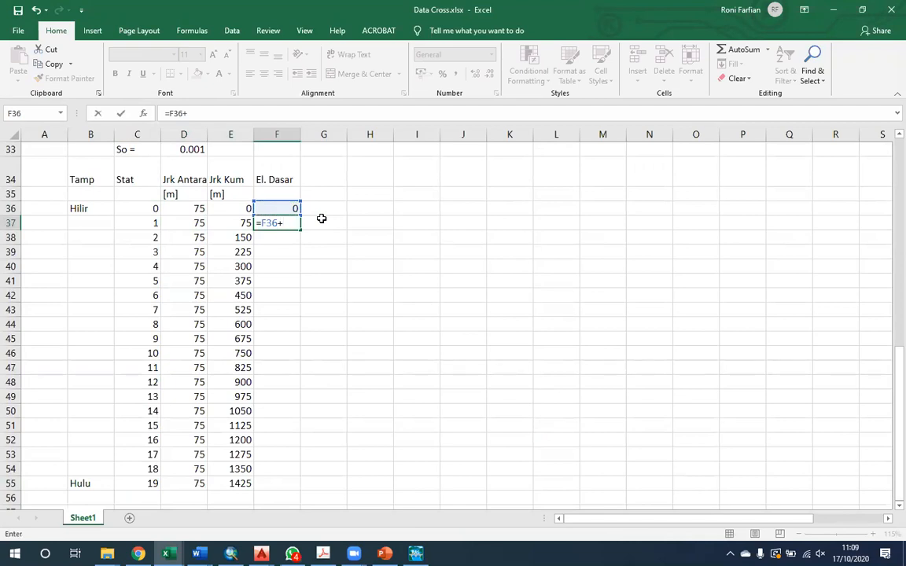
{"action": "type", "text": "("}
{"action": "key", "text": "Left"}
{"action": "type", "text": "-"}
{"action": "key", "text": "Left"}
{"action": "key", "text": "Up"}
{"action": "type", "text": ")"}
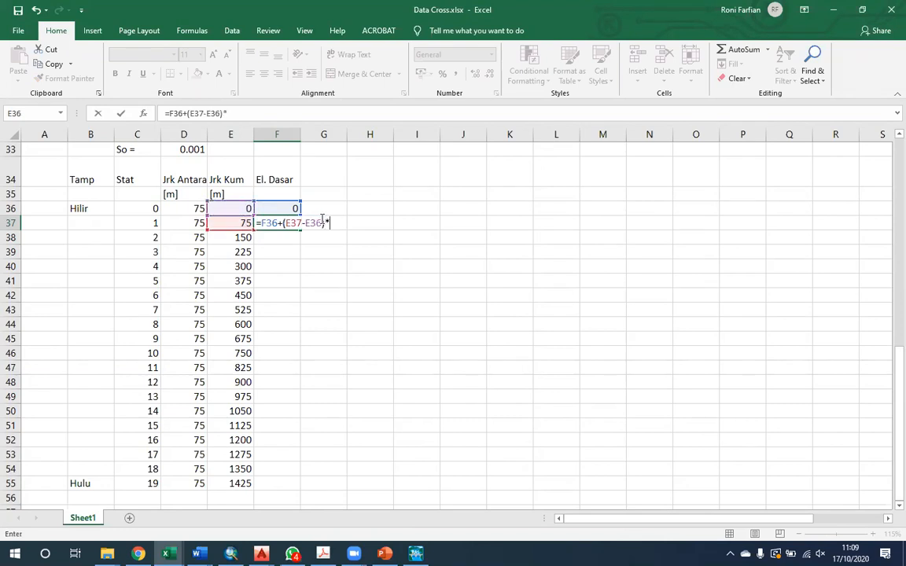
{"action": "type", "text": "*"}
{"action": "key", "text": "Up"}
{"action": "key", "text": "Up"}
{"action": "key", "text": "Up"}
{"action": "key", "text": "Up"}
{"action": "key", "text": "Left"}
{"action": "key", "text": "Left"}
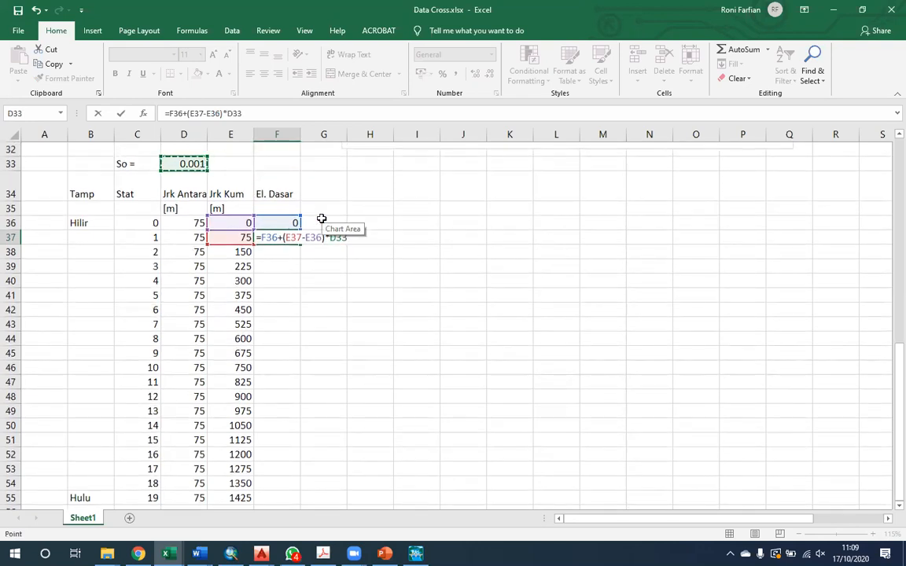
{"action": "key", "text": "F4"}
{"action": "key", "text": "Return"}
{"action": "key", "text": "Up"}
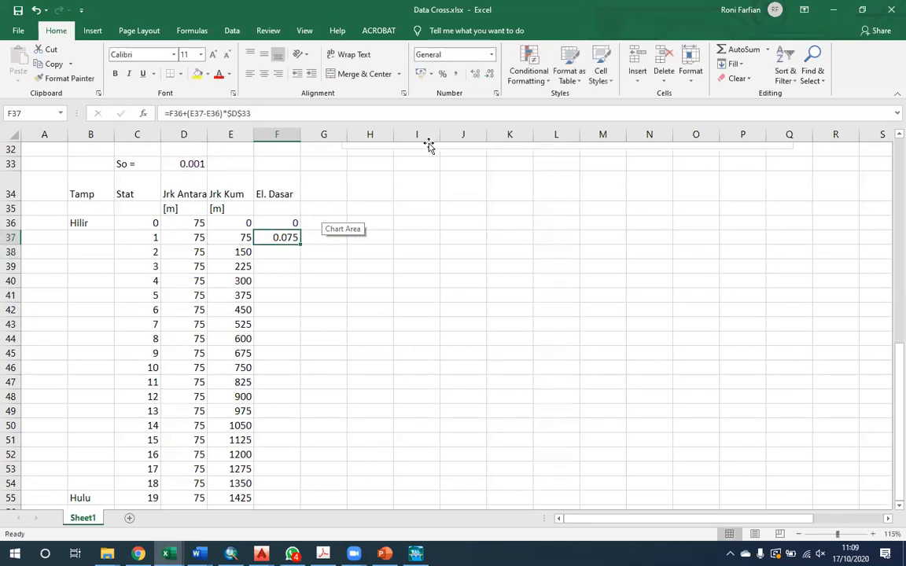
Format F37 to two decimal places and fill its formula down the El. Dasar column to F55.
{"action": "left_click", "coordinate": [488, 73]}
{"action": "left_click", "coordinate": [488, 73]}
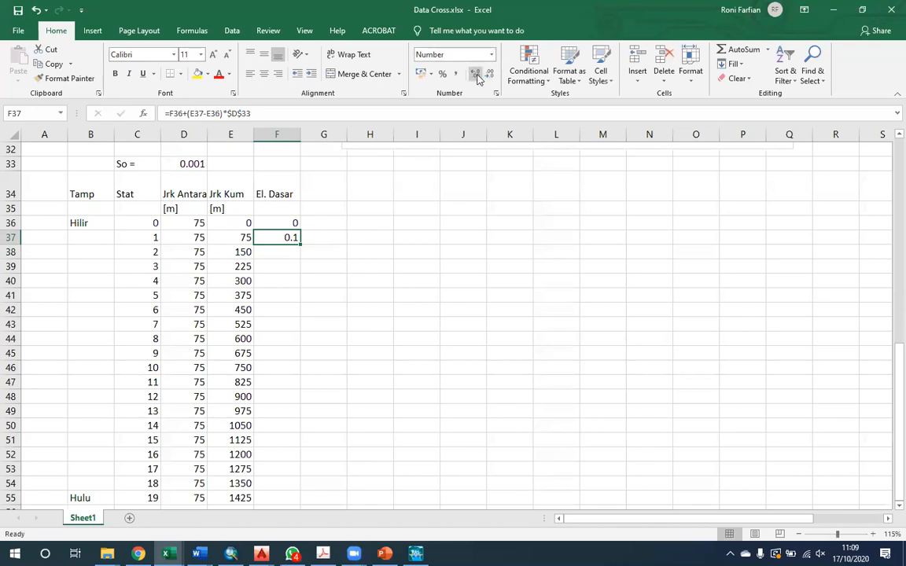
{"action": "left_click", "coordinate": [475, 73]}
{"action": "left_click_drag", "start_coordinate": [302, 247], "coordinate": [302, 260]}
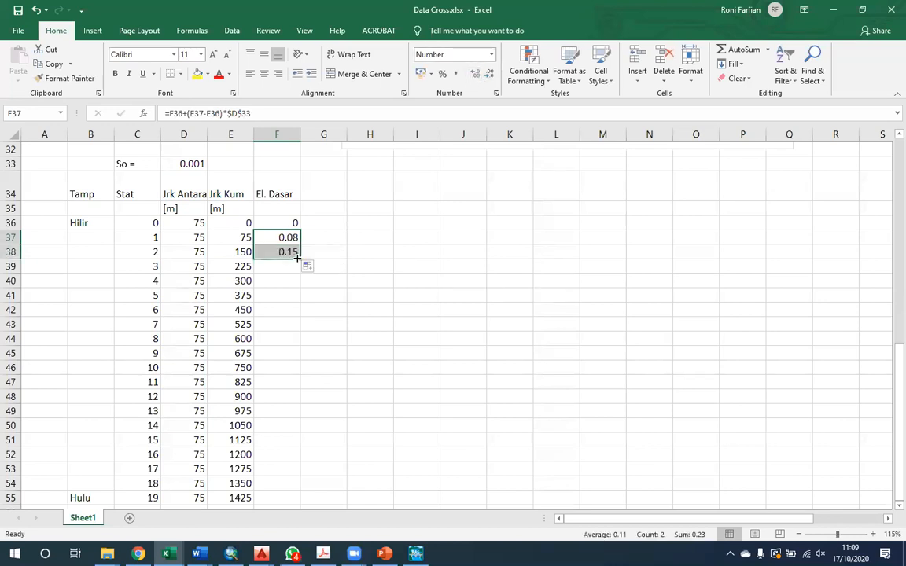
{"action": "left_click_drag", "start_coordinate": [292, 498], "coordinate": [300, 500]}
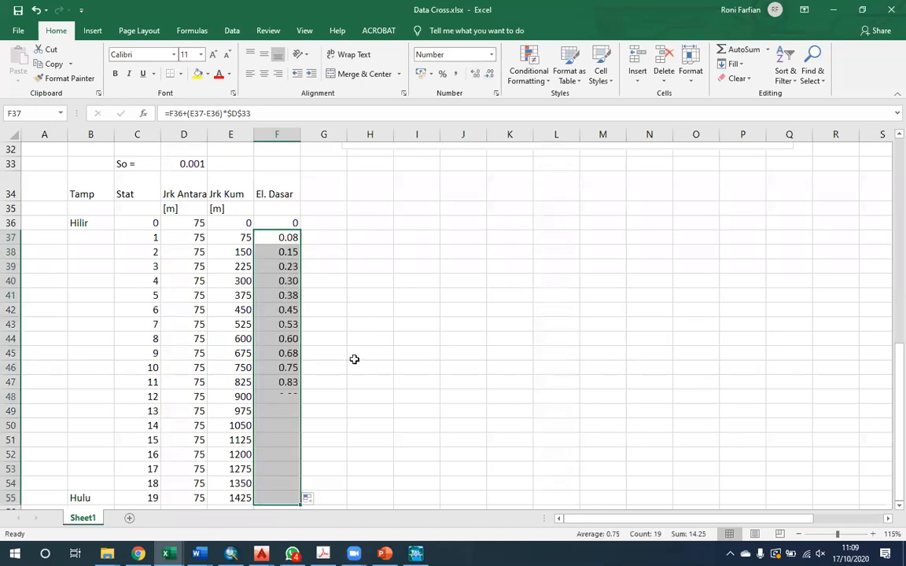
Check the filled formula in F38 and compare the El. Dasar column with the longitudinal profile table on the PowerPoint slide.
{"action": "scroll", "coordinate": [356, 358], "scroll_direction": "down", "scroll_amount": 2}
{"action": "scroll", "coordinate": [299, 354], "scroll_direction": "up", "scroll_amount": 2}
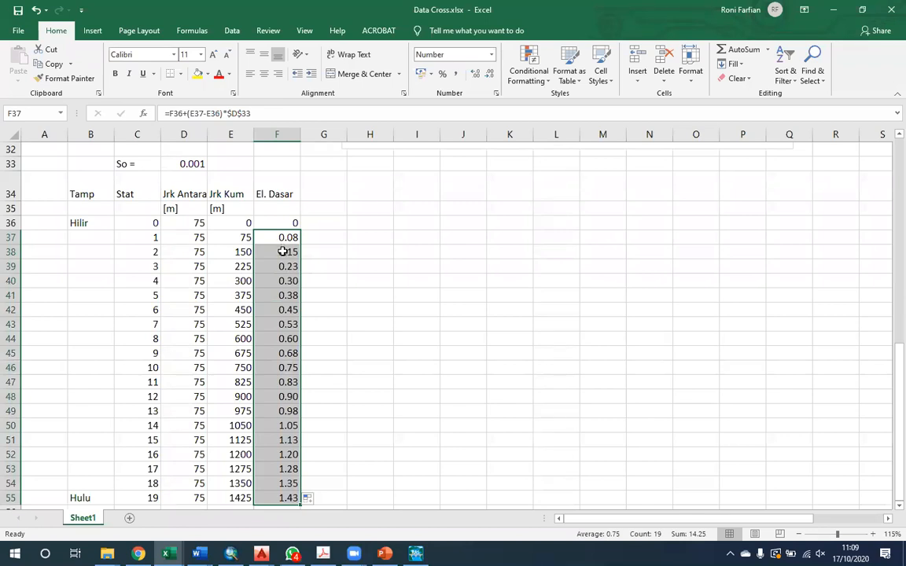
{"action": "left_click", "coordinate": [282, 252]}
{"action": "key", "text": "F2"}
{"action": "key", "text": "Escape"}
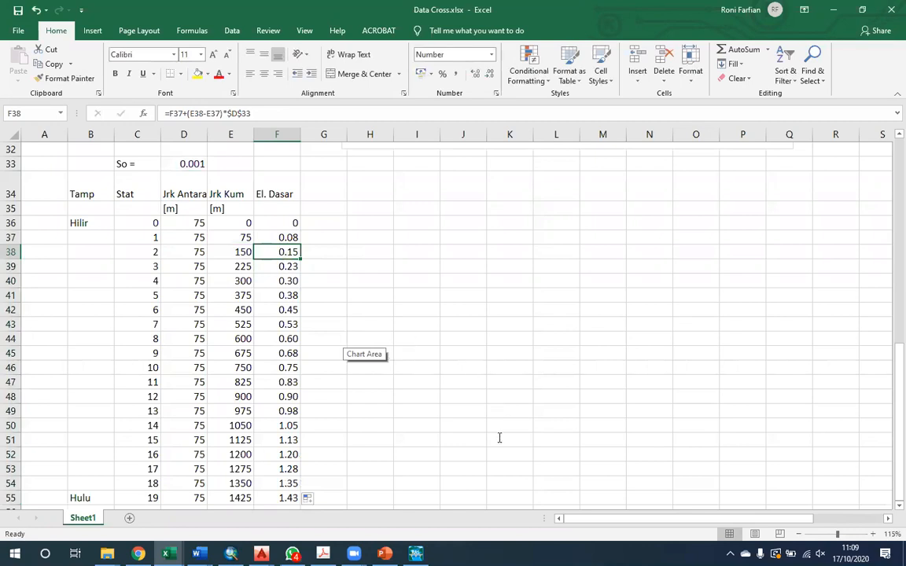
{"action": "key", "text": "alt+Tab"}
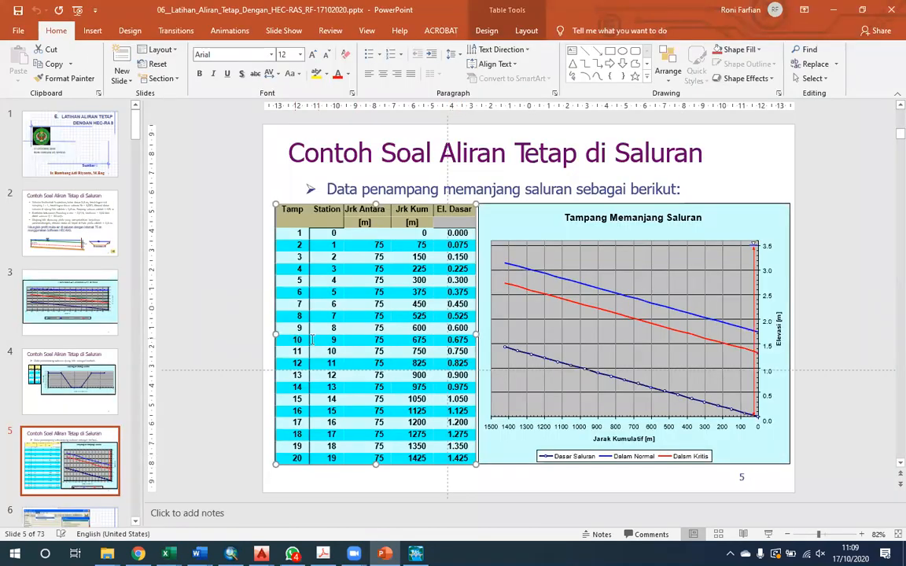
{"action": "key", "text": "alt+Tab"}
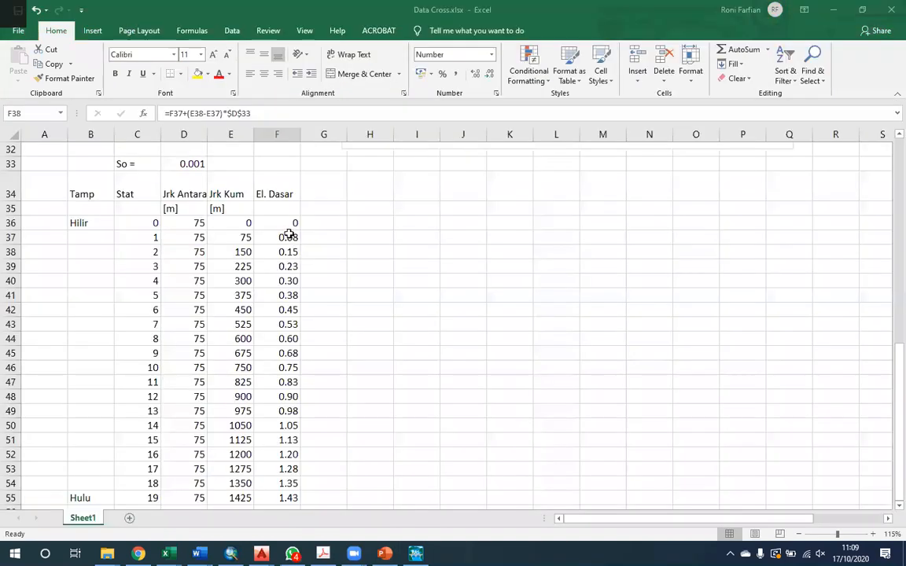
Format the El. Dasar values in F37:F55 to three decimal places.
{"action": "left_click", "coordinate": [278, 238]}
{"action": "scroll", "coordinate": [475, 143], "scroll_direction": "down", "scroll_amount": 2}
{"action": "key", "text": "ctrl+shift+Down"}
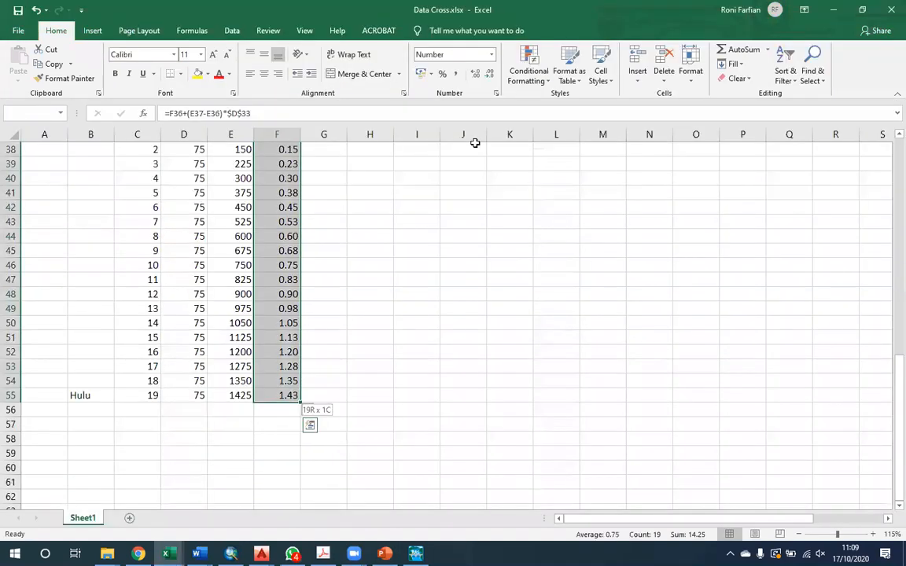
{"action": "left_click", "coordinate": [475, 74]}
{"action": "scroll", "coordinate": [299, 456], "scroll_direction": "up", "scroll_amount": 1}
{"action": "scroll", "coordinate": [286, 384], "scroll_direction": "down", "scroll_amount": 1}
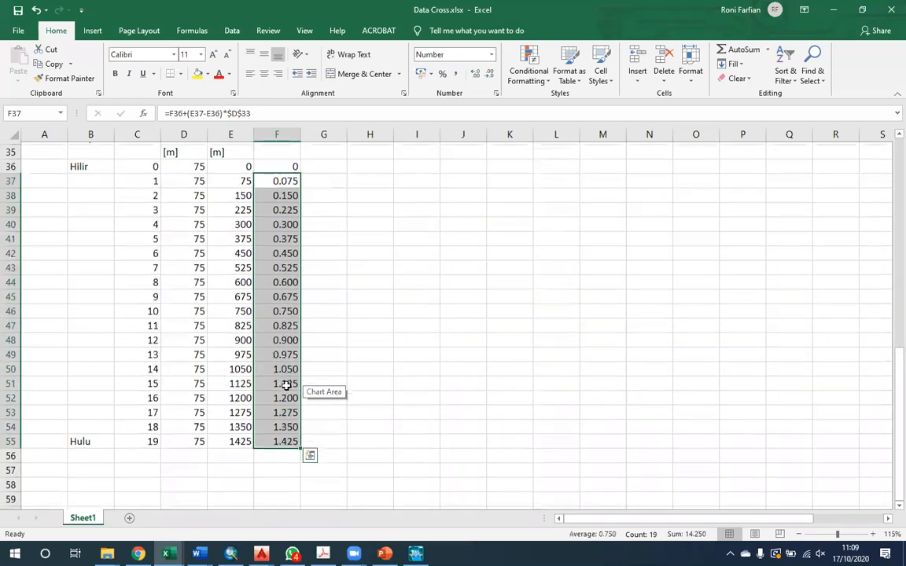
{"action": "scroll", "coordinate": [307, 393], "scroll_direction": "up", "scroll_amount": 2}
{"action": "scroll", "coordinate": [330, 248], "scroll_direction": "down", "scroll_amount": 2}
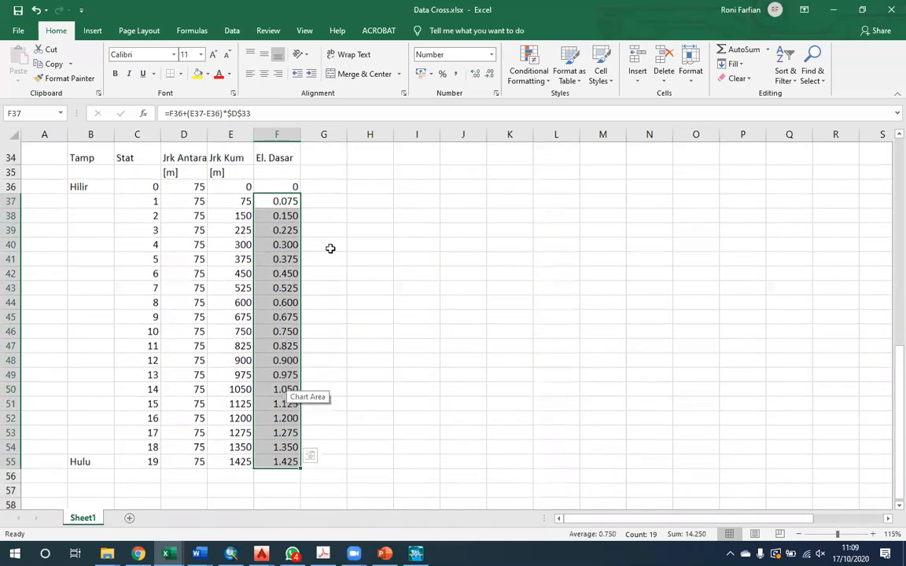
{"action": "left_click", "coordinate": [323, 250]}
Examine the El. Dasar values at stations 0 and 19 against the Hulu cross-section coordinates.
{"action": "scroll", "coordinate": [292, 190], "scroll_direction": "up", "scroll_amount": 1}
{"action": "scroll", "coordinate": [293, 190], "scroll_direction": "up", "scroll_amount": 1}
{"action": "left_click", "coordinate": [283, 208]}
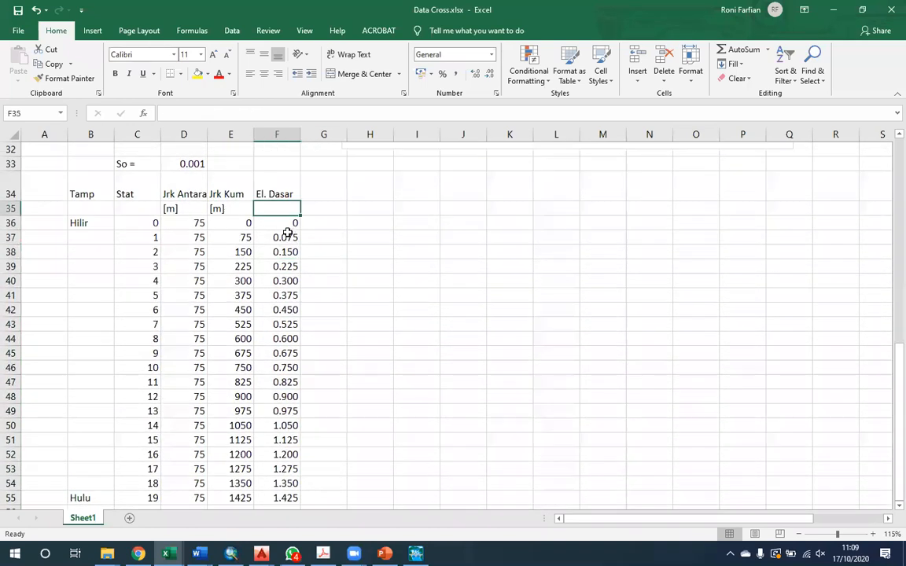
{"action": "left_click", "coordinate": [291, 224]}
{"action": "scroll", "coordinate": [306, 417], "scroll_direction": "down", "scroll_amount": 2}
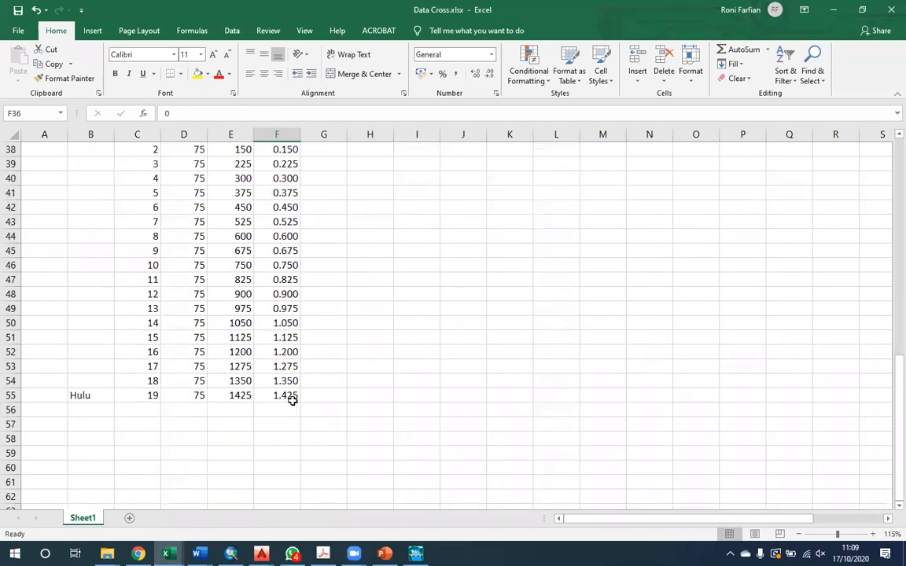
{"action": "left_click", "coordinate": [289, 396]}
{"action": "scroll", "coordinate": [300, 369], "scroll_direction": "up", "scroll_amount": 4}
{"action": "scroll", "coordinate": [272, 331], "scroll_direction": "up", "scroll_amount": 2}
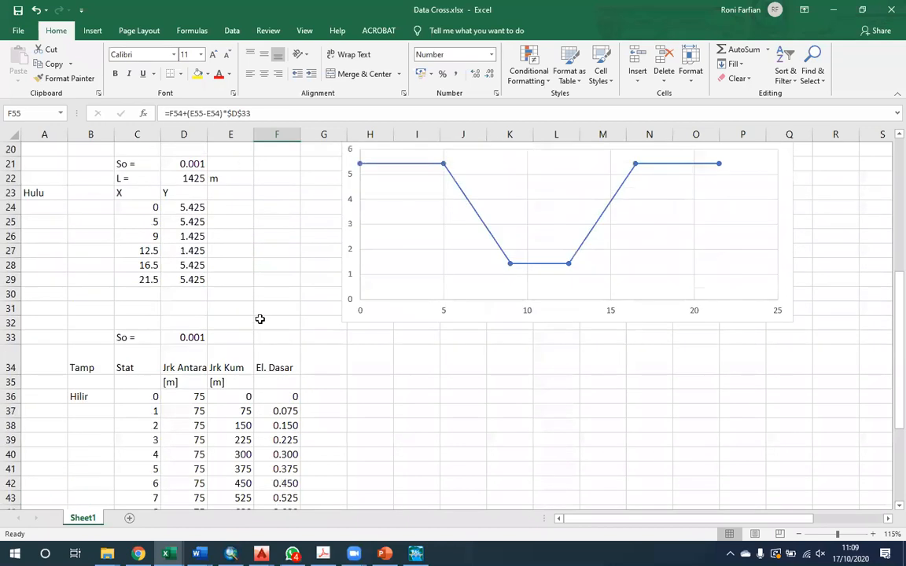
{"action": "scroll", "coordinate": [212, 272], "scroll_direction": "up", "scroll_amount": 1}
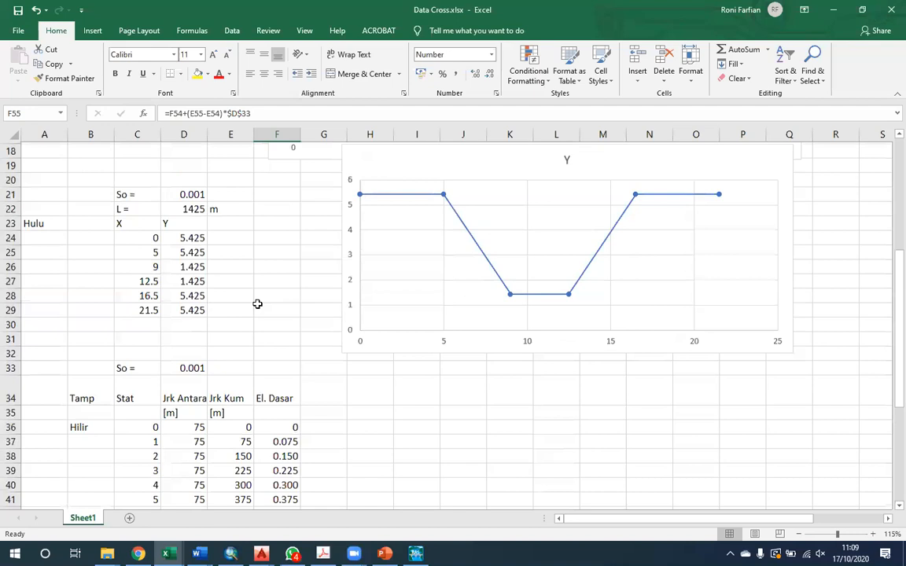
Highlight the Hulu bed elevations in D26:D27 and the station 19 El. Dasar in F55 with yellow fill.
{"action": "left_click", "coordinate": [189, 279]}
{"action": "scroll", "coordinate": [218, 276], "scroll_direction": "down", "scroll_amount": 1}
{"action": "left_click_drag", "start_coordinate": [187, 237], "coordinate": [187, 251]}
{"action": "left_click", "coordinate": [197, 74]}
{"action": "scroll", "coordinate": [290, 292], "scroll_direction": "down", "scroll_amount": 2}
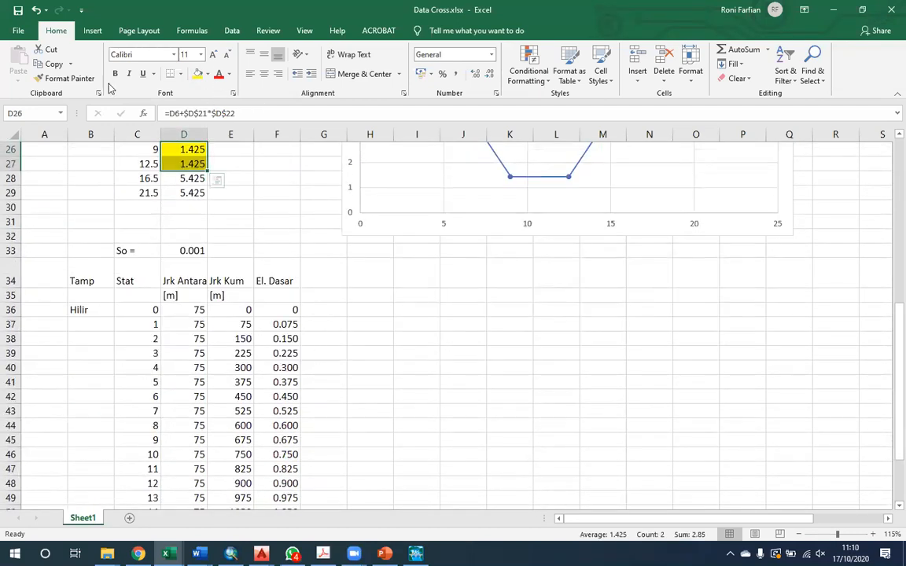
{"action": "scroll", "coordinate": [191, 78], "scroll_direction": "down", "scroll_amount": 3}
{"action": "left_click", "coordinate": [277, 438]}
{"action": "left_click", "coordinate": [197, 75]}
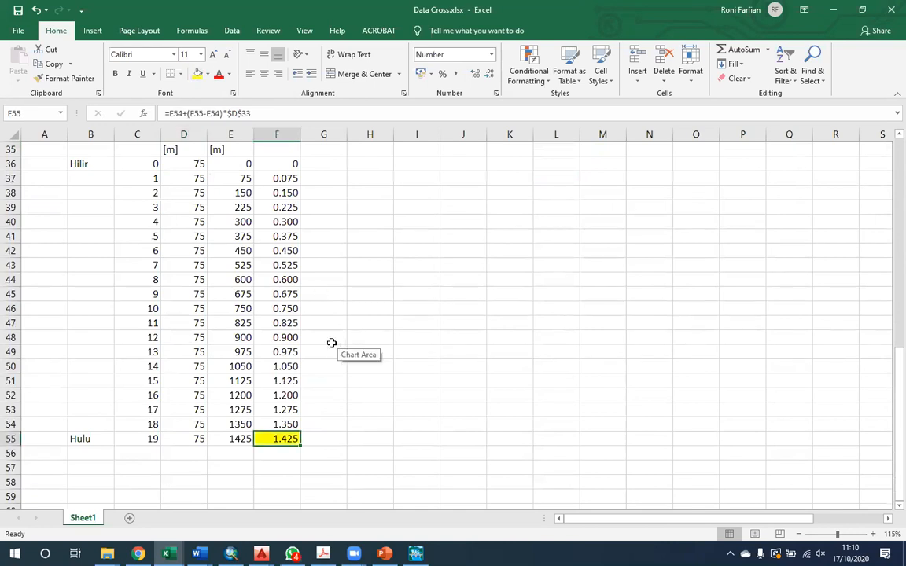
Compare the highlighted Hulu cross-section elevations with the highlighted bed elevation at station 19.
{"action": "scroll", "coordinate": [395, 356], "scroll_direction": "up", "scroll_amount": 3}
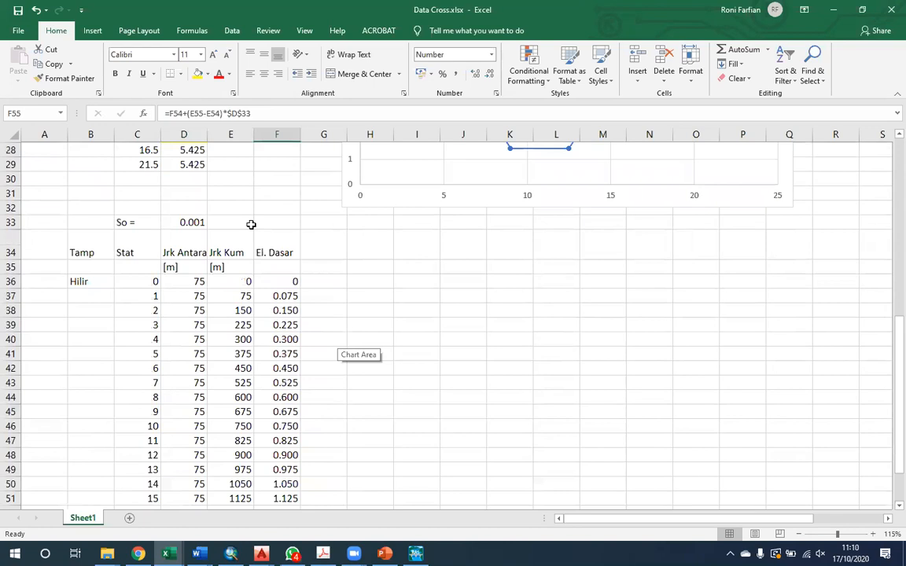
{"action": "scroll", "coordinate": [251, 224], "scroll_direction": "up", "scroll_amount": 3}
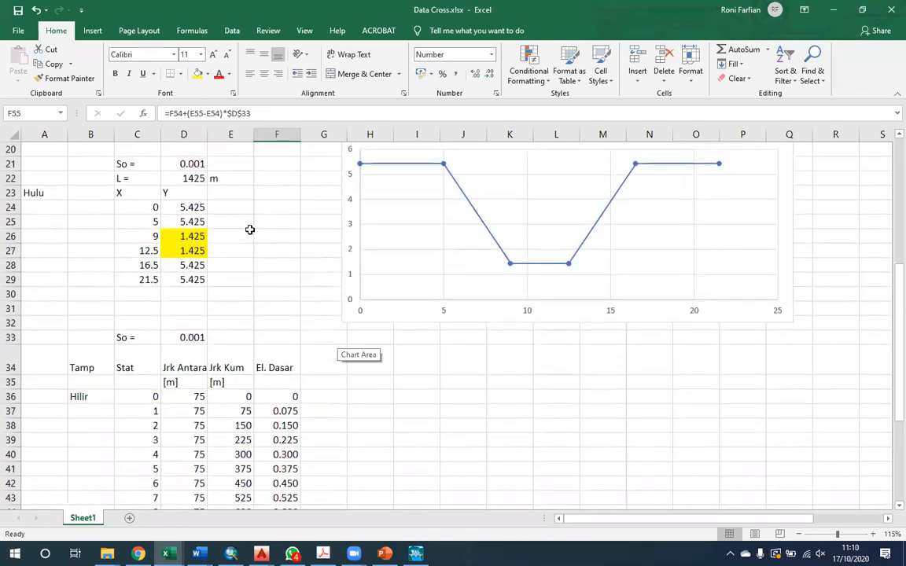
{"action": "scroll", "coordinate": [276, 396], "scroll_direction": "down", "scroll_amount": 5}
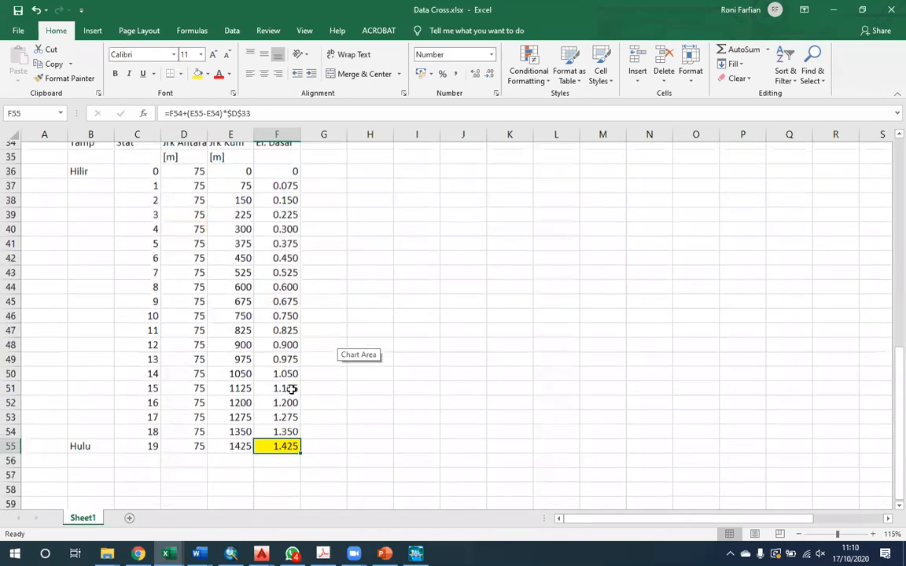
{"action": "scroll", "coordinate": [293, 335], "scroll_direction": "down", "scroll_amount": 1}
{"action": "scroll", "coordinate": [315, 299], "scroll_direction": "up", "scroll_amount": 3}
{"action": "scroll", "coordinate": [304, 283], "scroll_direction": "down", "scroll_amount": 2}
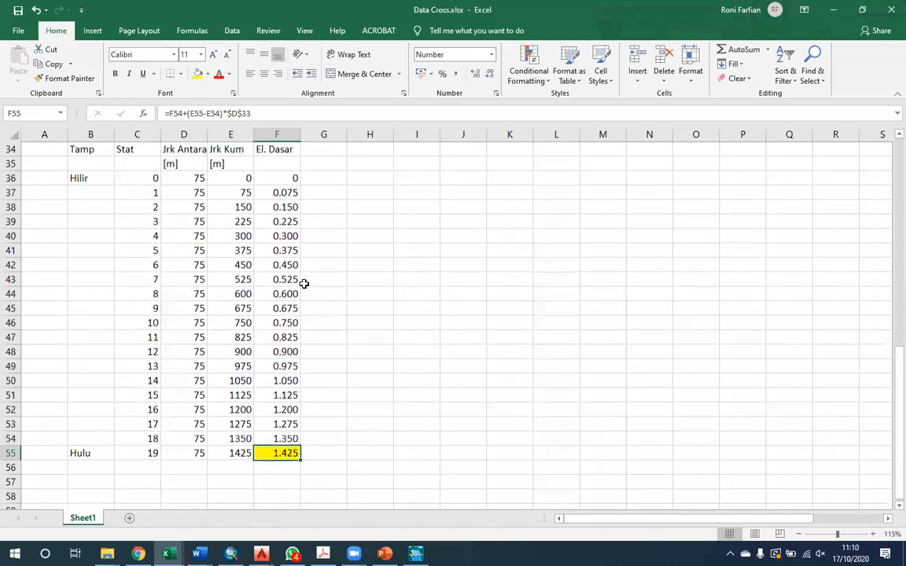
{"action": "scroll", "coordinate": [275, 256], "scroll_direction": "down", "scroll_amount": 1}
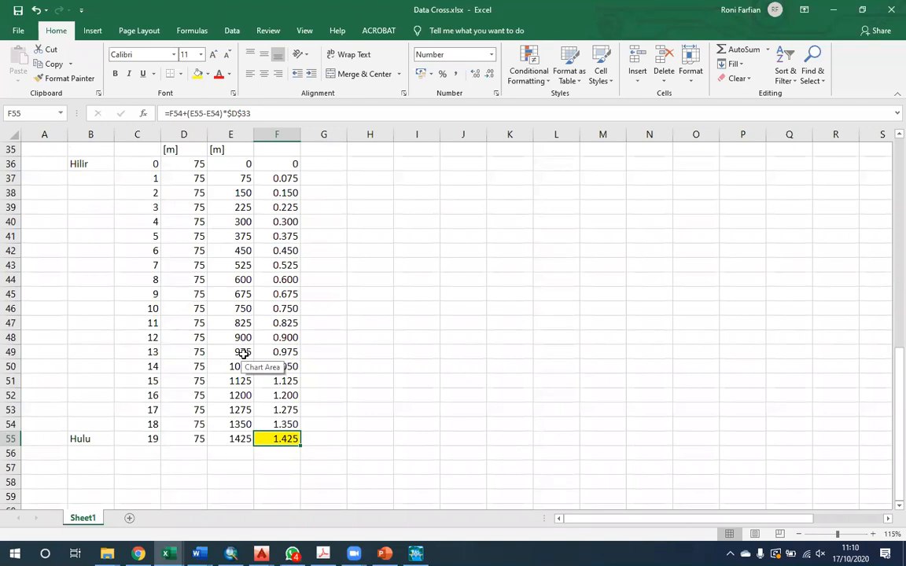
Switch to PowerPoint, advance to slide 6 on units and project creation, and bring the HEC-RAS window in front of it.
{"action": "mouse_move", "coordinate": [291, 554]}
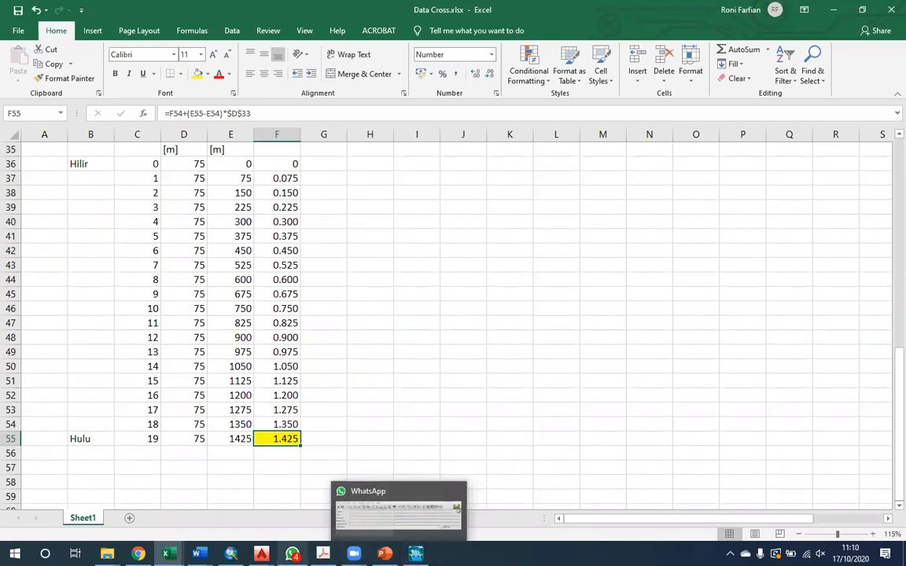
{"action": "mouse_move", "coordinate": [261, 554]}
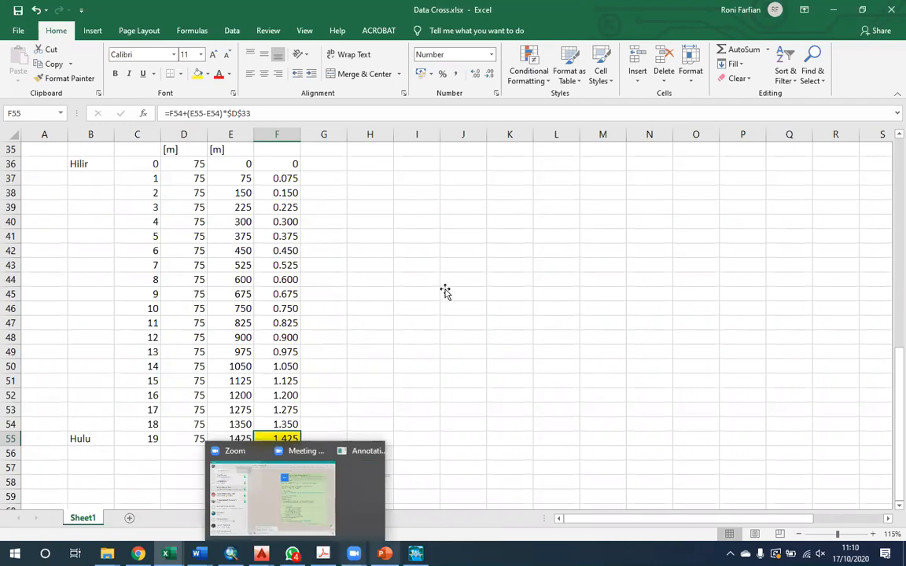
{"action": "left_click", "coordinate": [385, 554]}
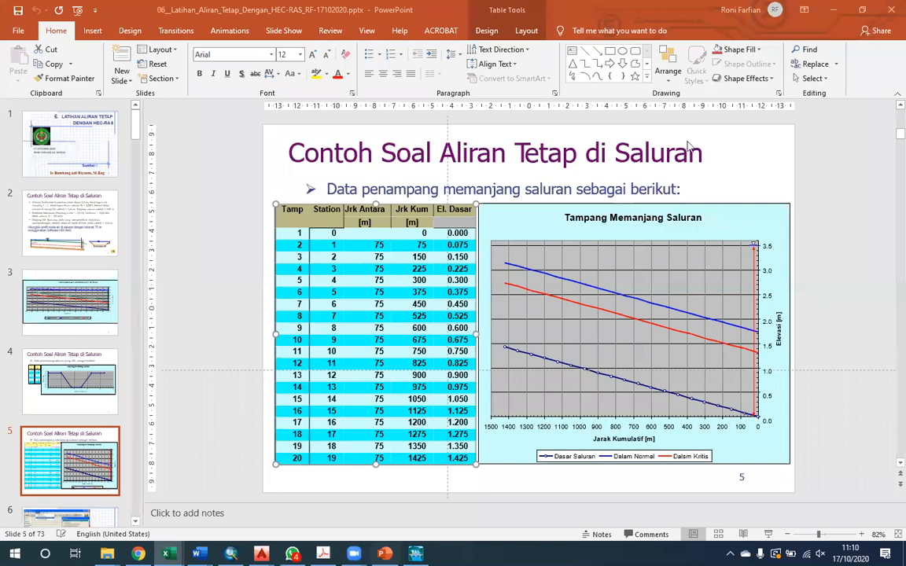
{"action": "scroll", "coordinate": [688, 147], "scroll_direction": "down", "scroll_amount": 1}
{"action": "key", "text": "alt+Tab"}
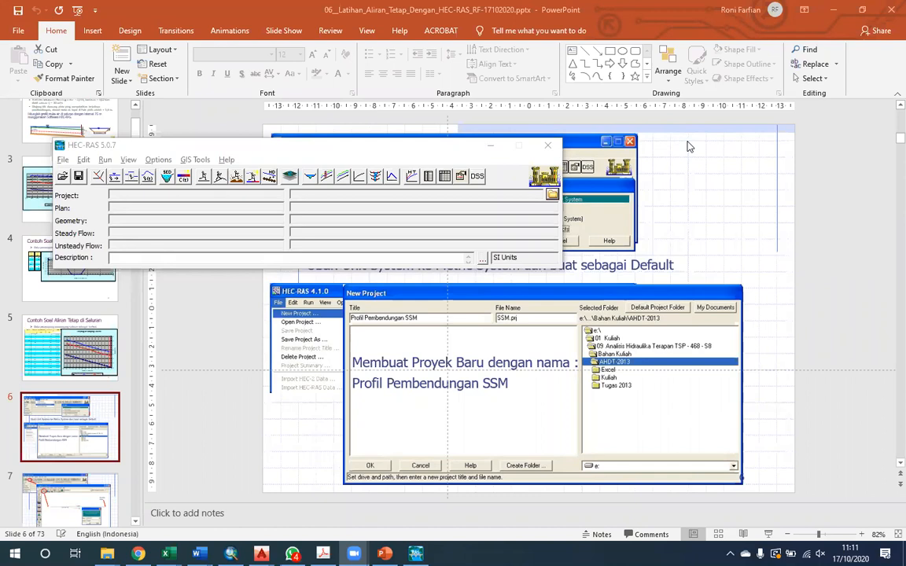
{"action": "left_click_drag", "start_coordinate": [71, 145], "coordinate": [73, 123]}
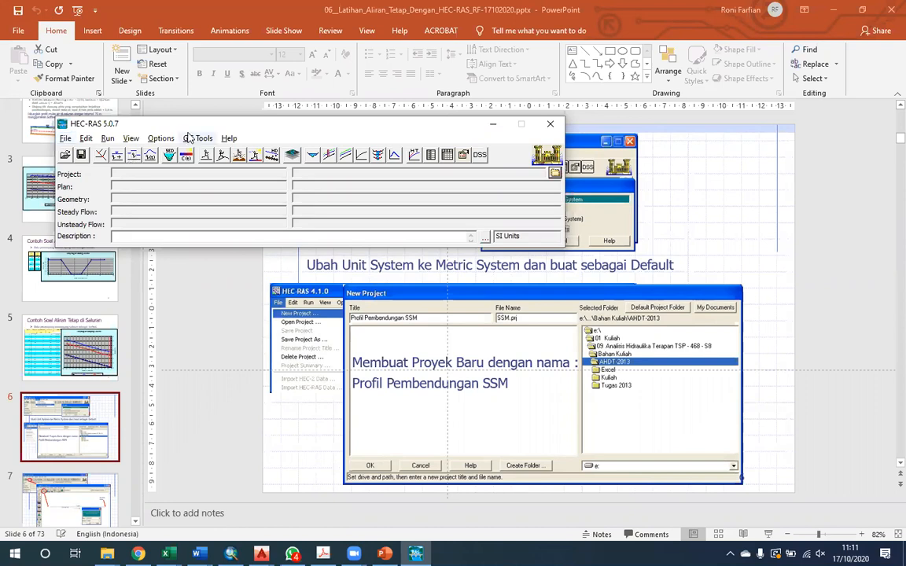
{"action": "left_click", "coordinate": [64, 138]}
{"action": "left_click", "coordinate": [500, 181]}
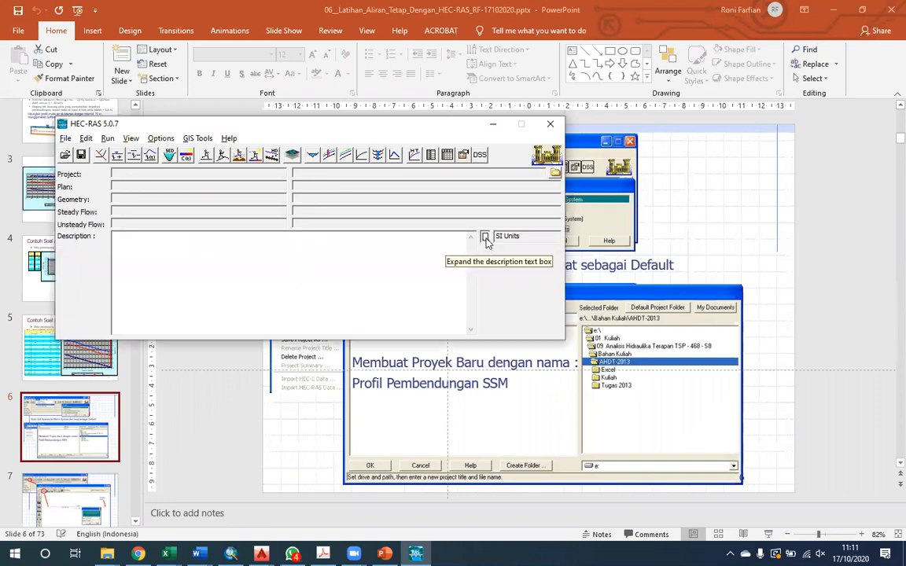
{"action": "left_click", "coordinate": [485, 238]}
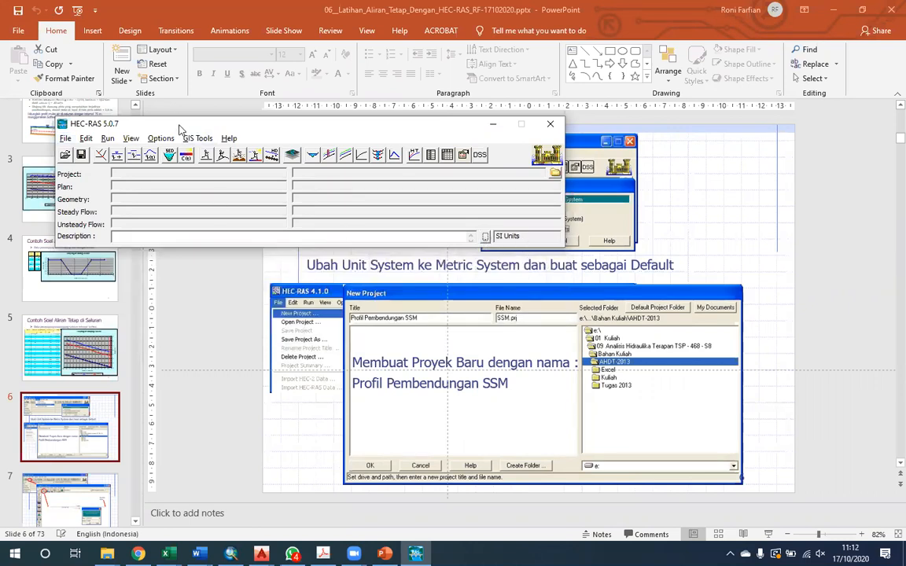
Set the HEC-RAS unit system to System International (Metric System) and make it the default for new projects.
{"action": "left_click", "coordinate": [219, 218]}
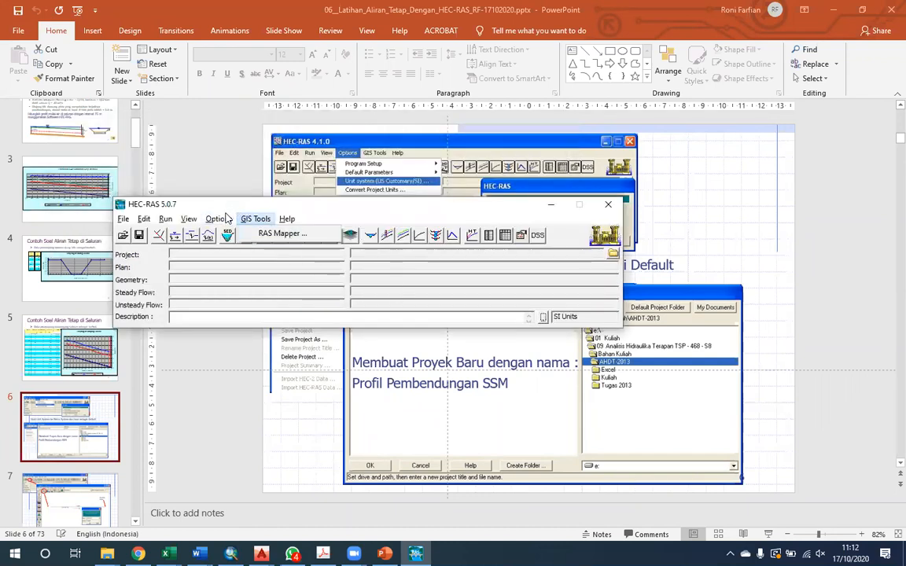
{"action": "left_click", "coordinate": [249, 262]}
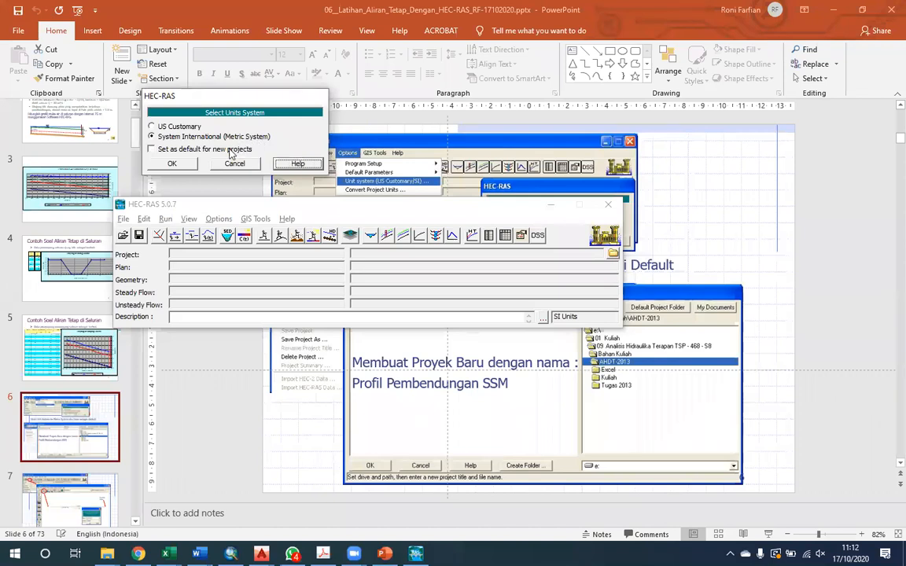
{"action": "left_click", "coordinate": [182, 151]}
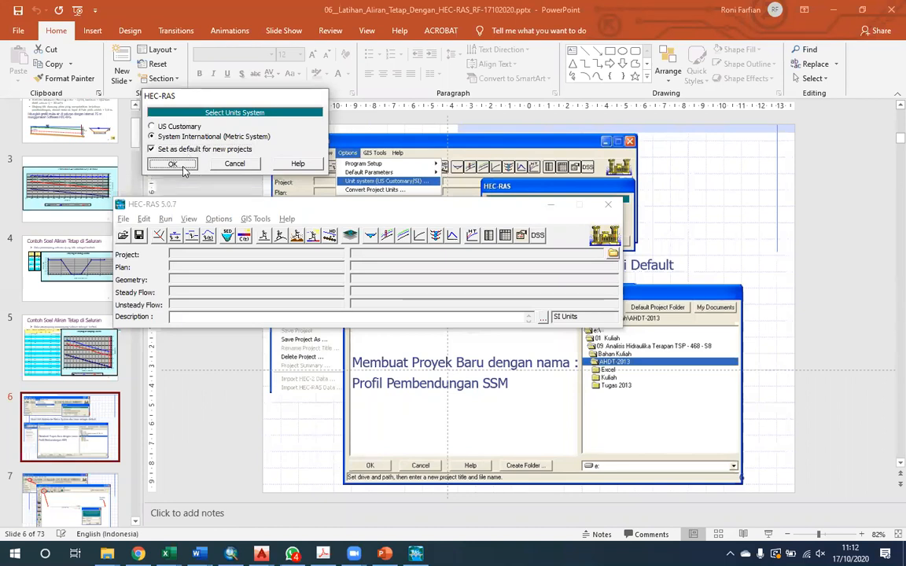
{"action": "left_click", "coordinate": [186, 167]}
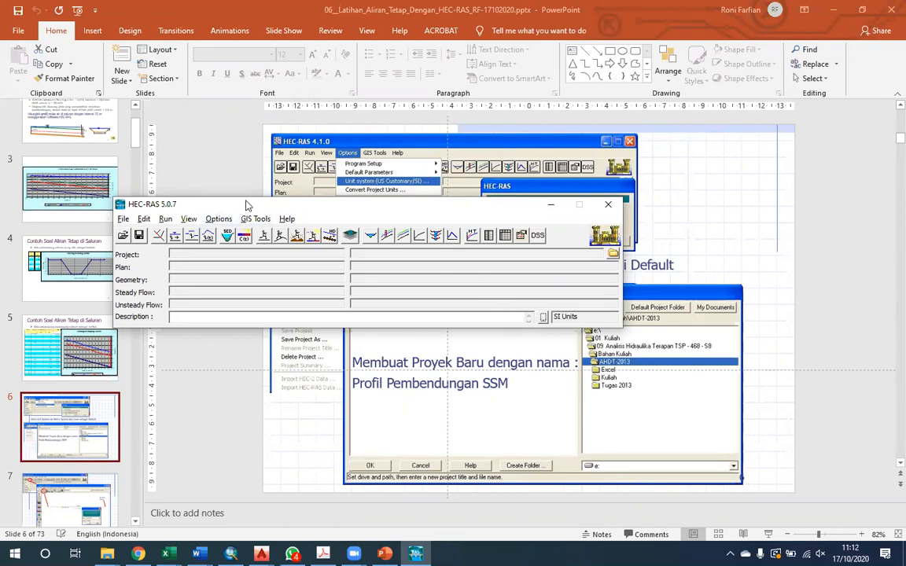
Start a new HEC-RAS project and title it Latihan Model Unjani - Steady Flow.
{"action": "left_click_drag", "start_coordinate": [140, 205], "coordinate": [182, 153]}
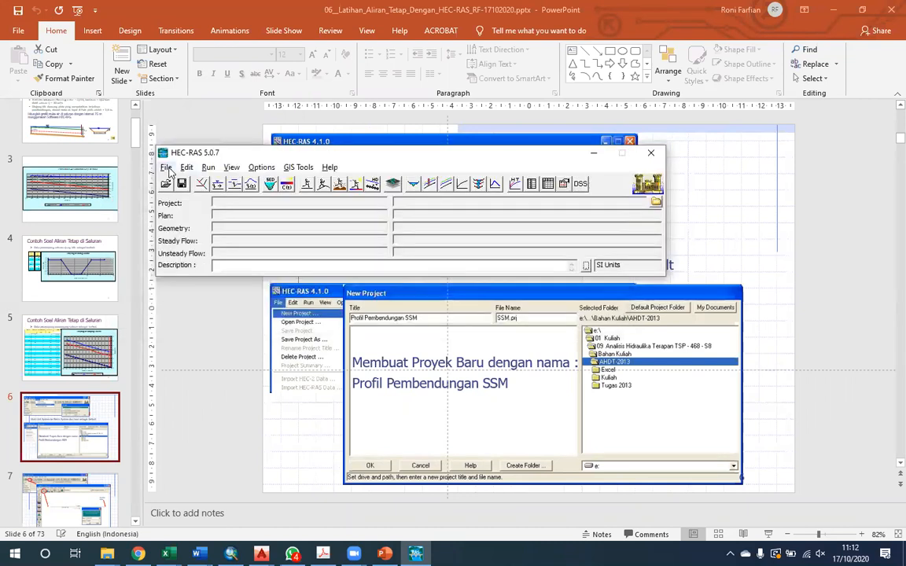
{"action": "left_click", "coordinate": [165, 167]}
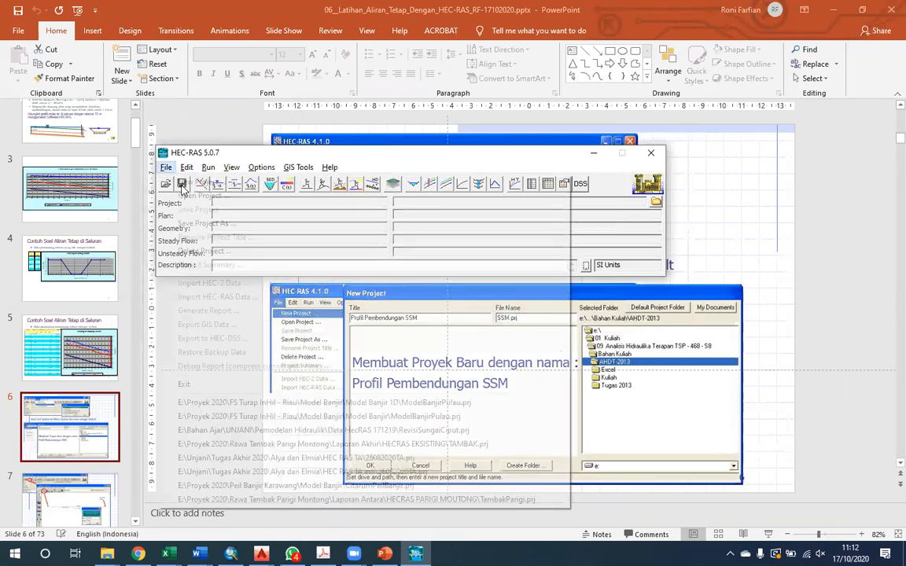
{"action": "left_click", "coordinate": [271, 180]}
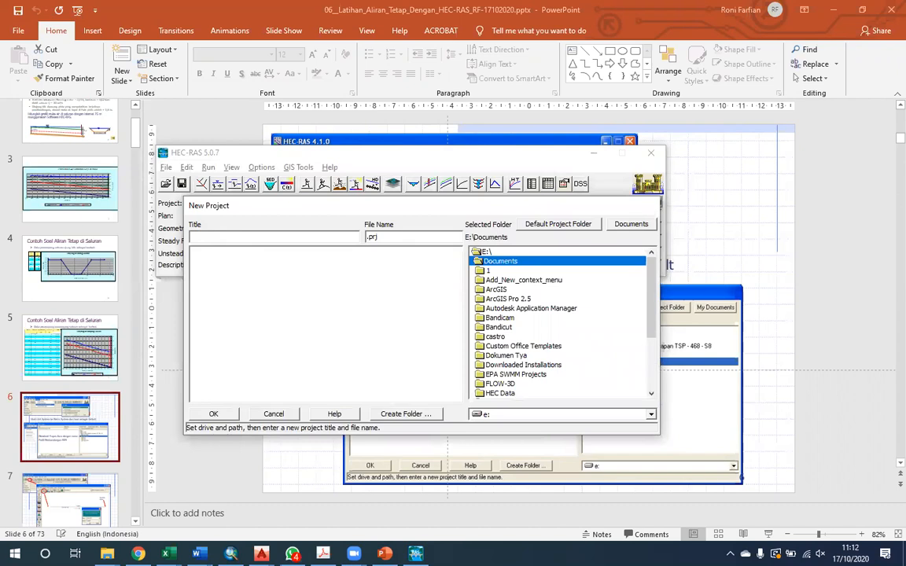
{"action": "type", "text": "Latihan Stea"}
{"action": "type", "text": "dy"}
{"action": "type", "text": "Model Unjani - "}
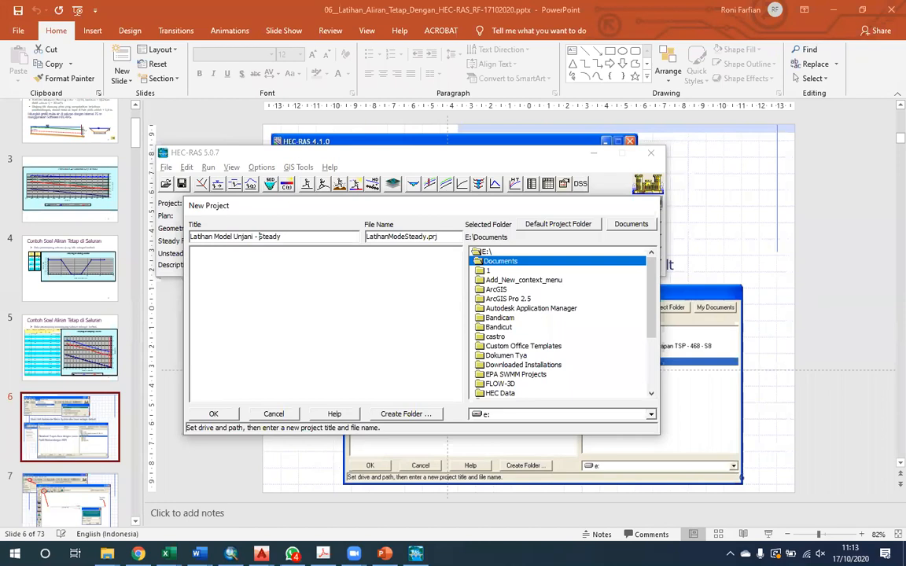
{"action": "type", "text": "Flow"}
Look through the folders under E:\Documents and the available drives for a place to store the project.
{"action": "left_click_drag", "start_coordinate": [447, 236], "coordinate": [346, 232]}
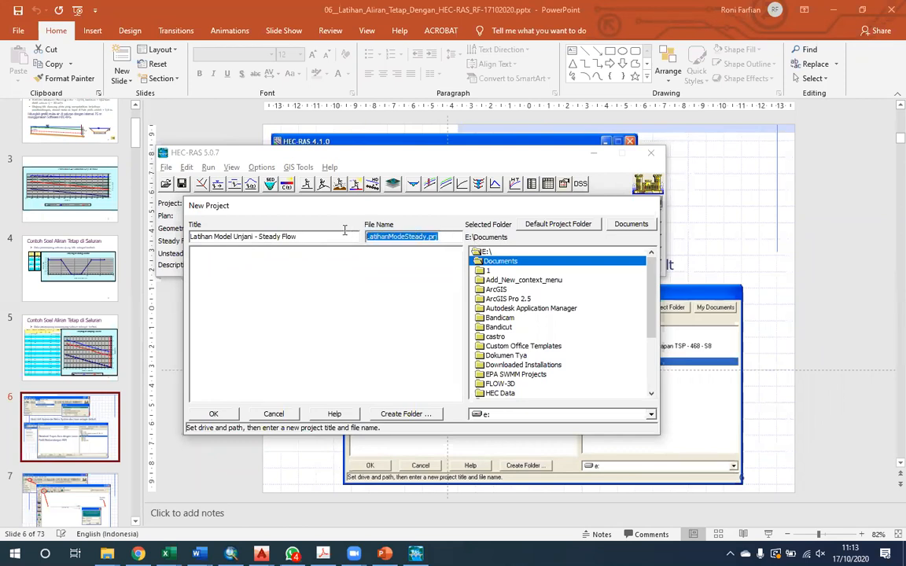
{"action": "left_click", "coordinate": [408, 238]}
{"action": "double_click", "coordinate": [401, 237]}
{"action": "scroll", "coordinate": [472, 331], "scroll_direction": "down", "scroll_amount": 1}
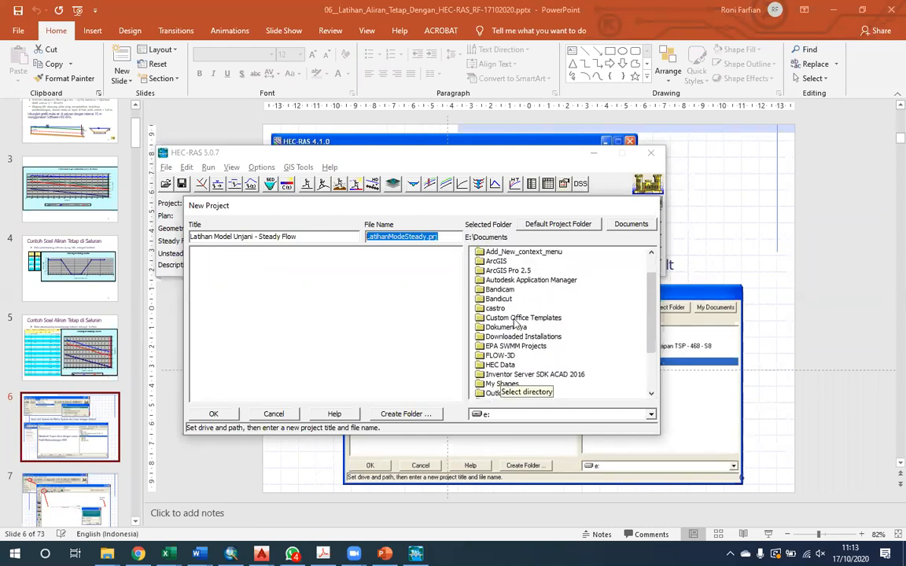
{"action": "scroll", "coordinate": [519, 330], "scroll_direction": "up", "scroll_amount": 3}
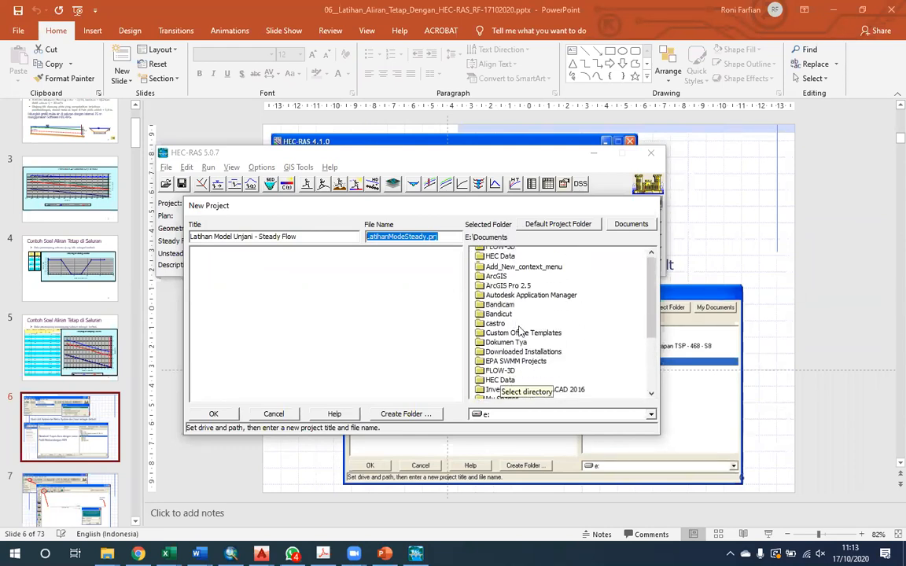
{"action": "scroll", "coordinate": [531, 354], "scroll_direction": "down", "scroll_amount": 1}
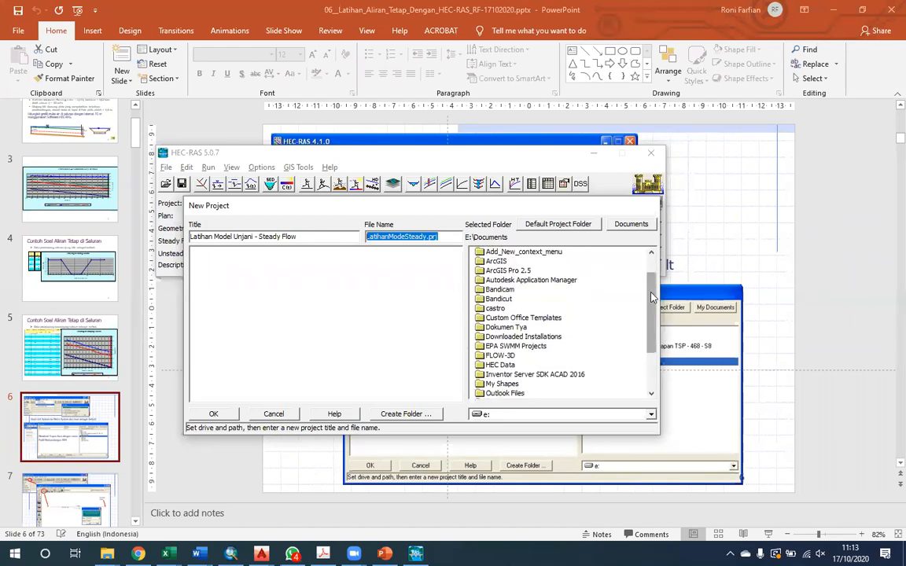
{"action": "left_click_drag", "start_coordinate": [652, 315], "coordinate": [651, 336]}
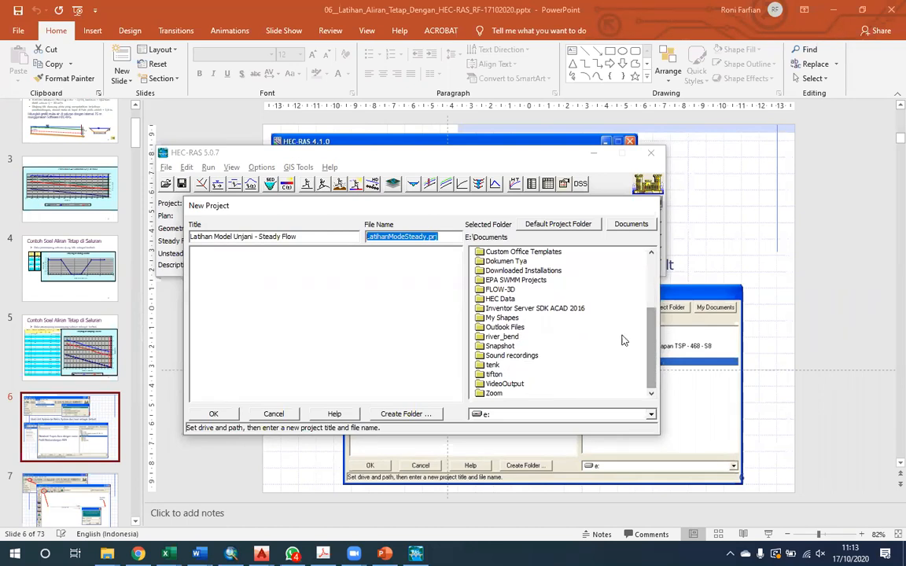
{"action": "scroll", "coordinate": [531, 321], "scroll_direction": "up", "scroll_amount": 1}
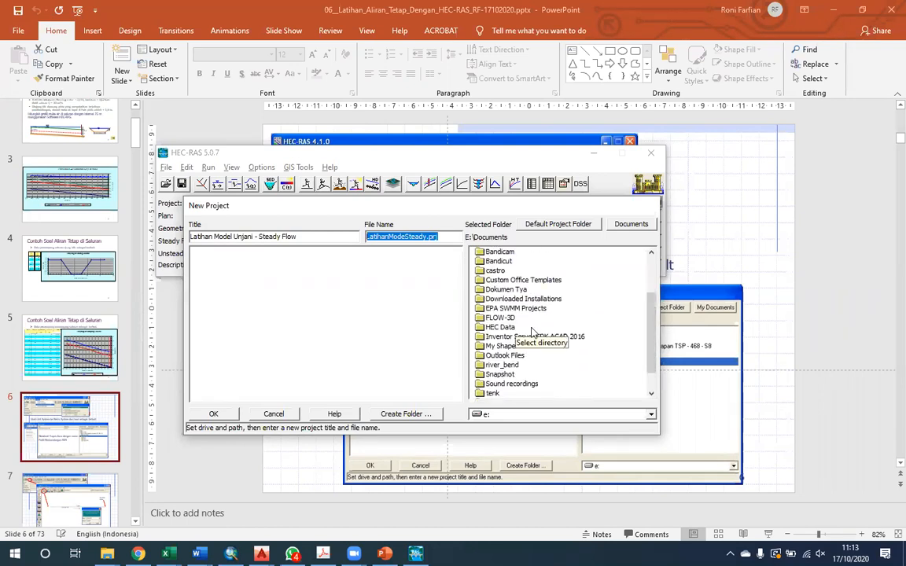
{"action": "scroll", "coordinate": [513, 337], "scroll_direction": "up", "scroll_amount": 1}
{"action": "scroll", "coordinate": [513, 336], "scroll_direction": "up", "scroll_amount": 2}
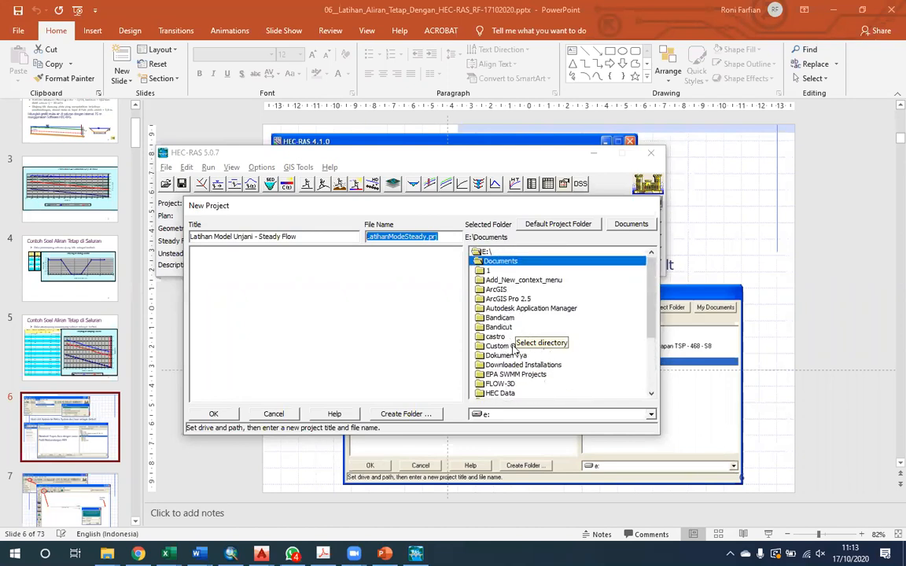
{"action": "scroll", "coordinate": [507, 339], "scroll_direction": "down", "scroll_amount": 4}
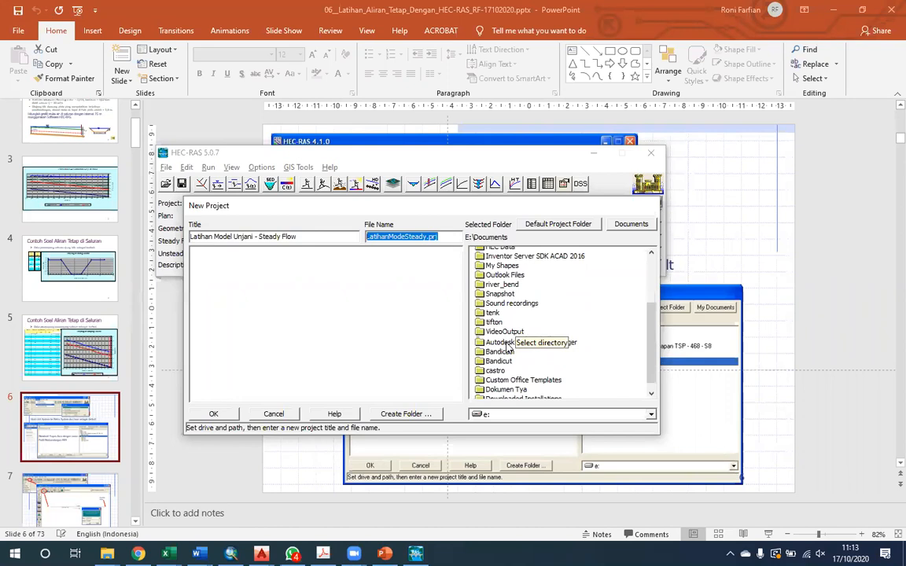
{"action": "scroll", "coordinate": [510, 350], "scroll_direction": "down", "scroll_amount": 2}
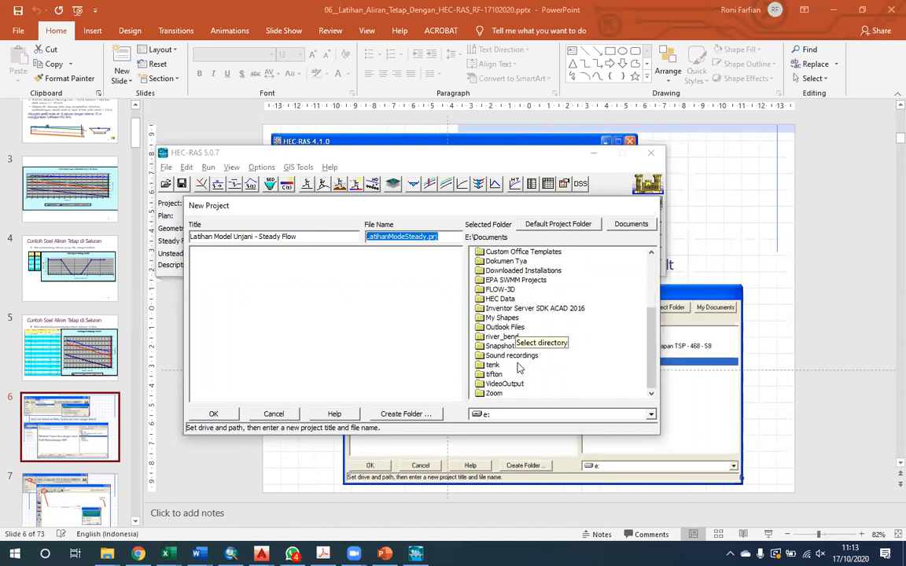
{"action": "scroll", "coordinate": [518, 367], "scroll_direction": "up", "scroll_amount": 2}
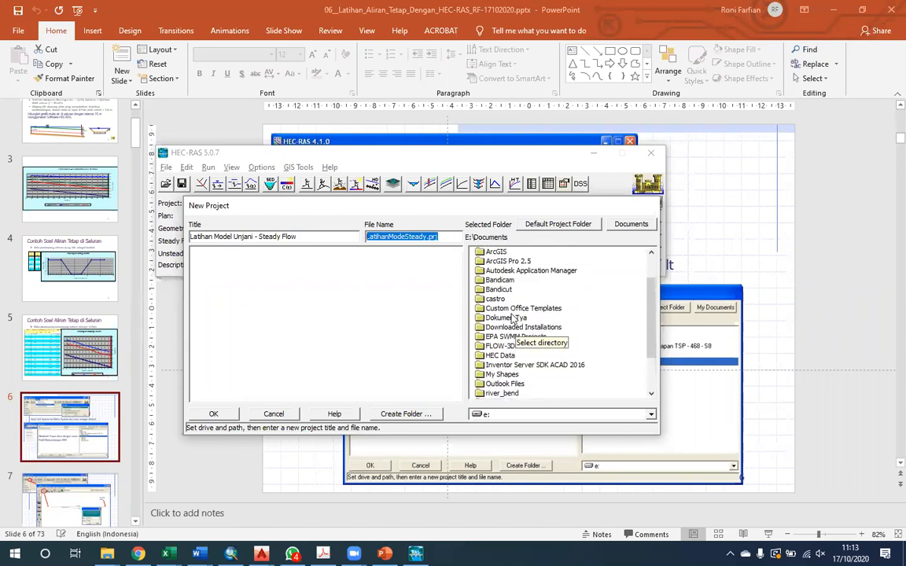
{"action": "left_click", "coordinate": [522, 414]}
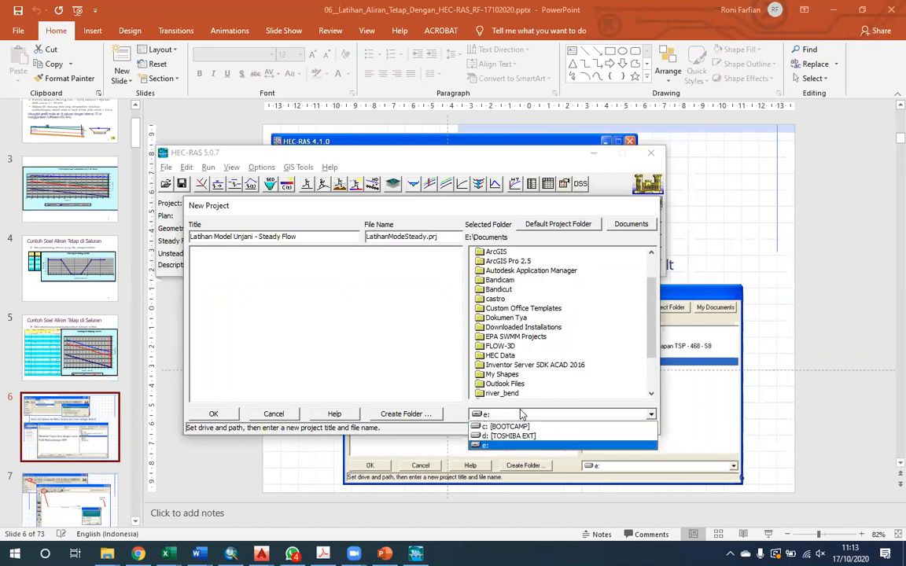
{"action": "left_click", "coordinate": [504, 430]}
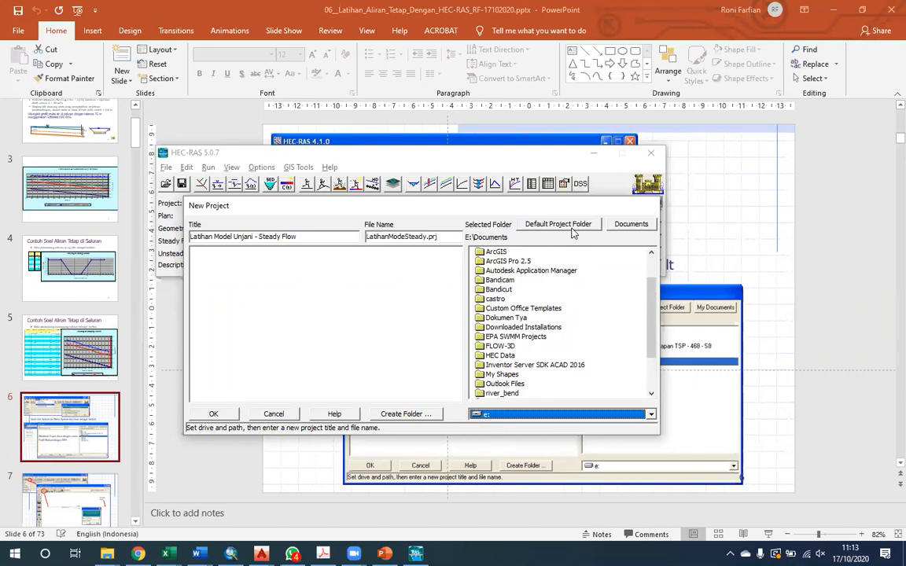
Set the project folder to E:\Bahan Ajar\UNJANI\Tahun Ajaran 2020-2021\Pemodelan Hidraulika\Minggu Ke-3.
{"action": "scroll", "coordinate": [514, 385], "scroll_direction": "up", "scroll_amount": 3}
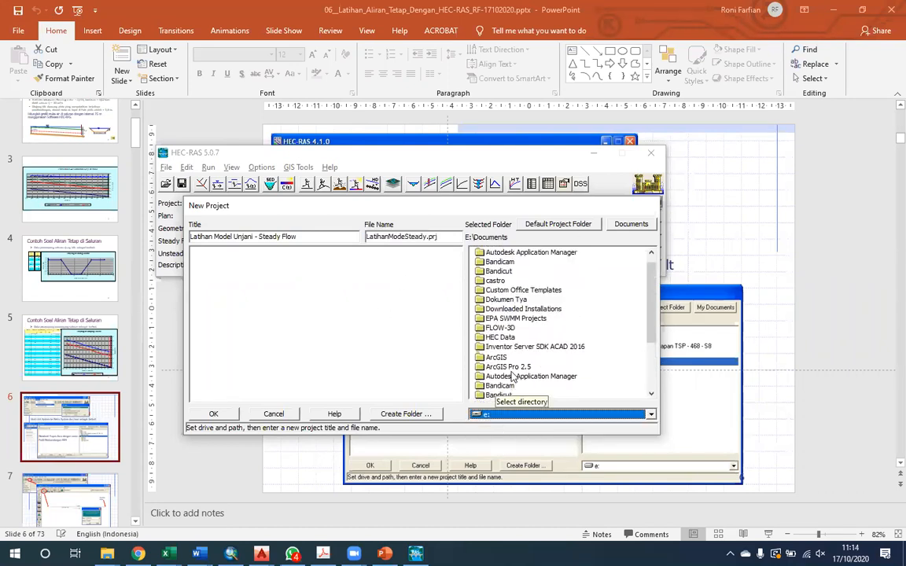
{"action": "left_click", "coordinate": [484, 252]}
{"action": "double_click", "coordinate": [484, 252]}
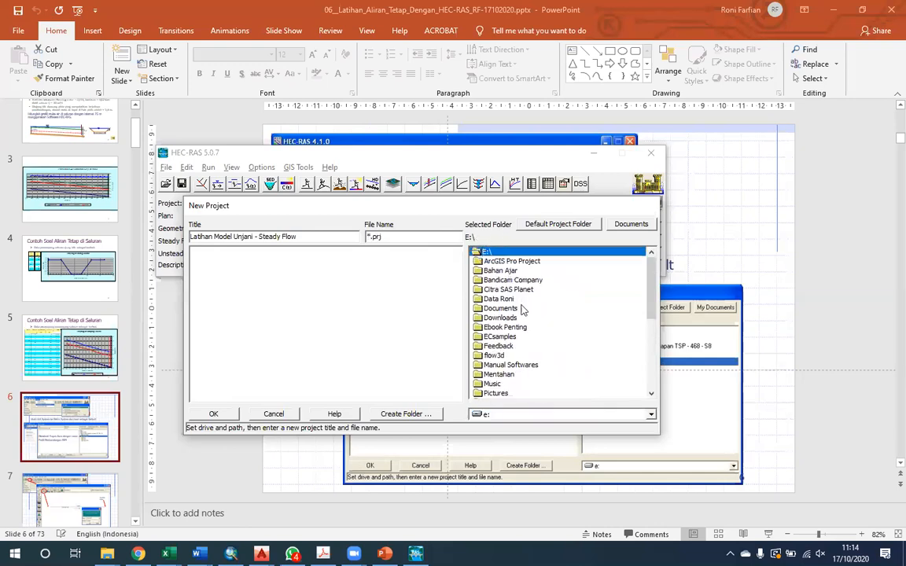
{"action": "double_click", "coordinate": [502, 271]}
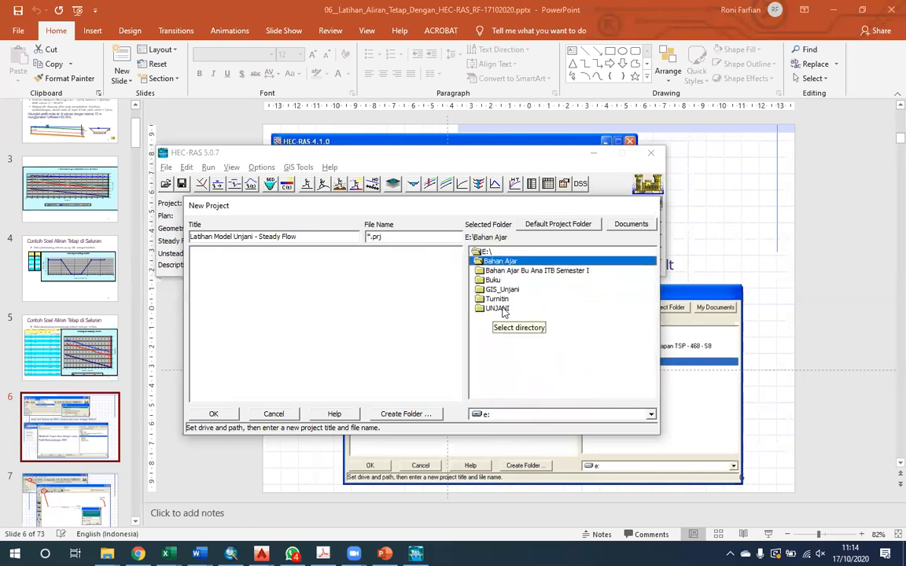
{"action": "double_click", "coordinate": [497, 309]}
{"action": "scroll", "coordinate": [519, 354], "scroll_direction": "down", "scroll_amount": 3}
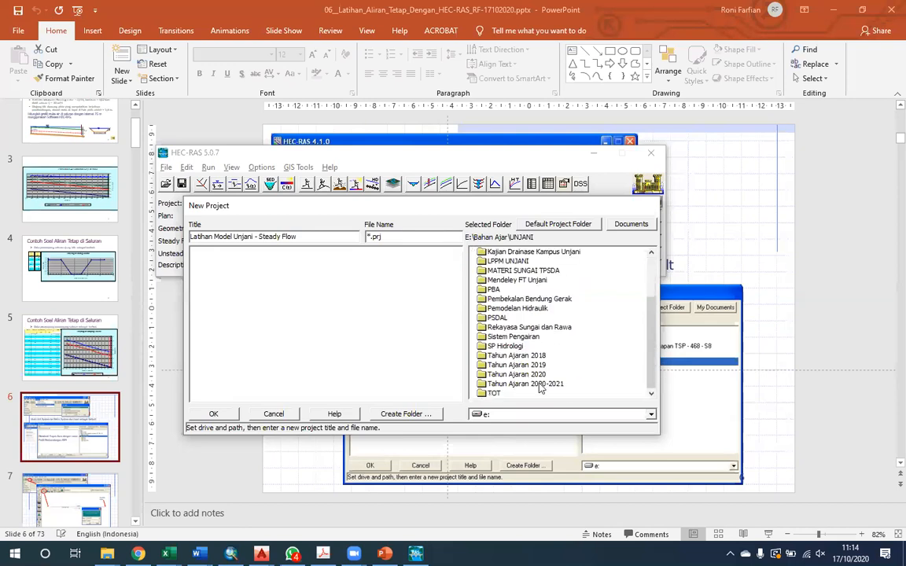
{"action": "double_click", "coordinate": [519, 386]}
{"action": "double_click", "coordinate": [521, 290]}
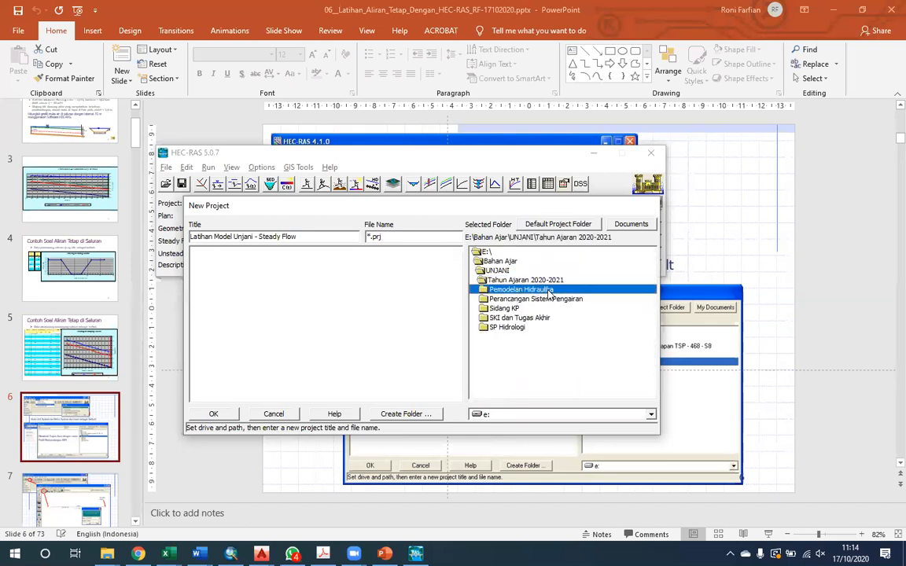
{"action": "double_click", "coordinate": [523, 309]}
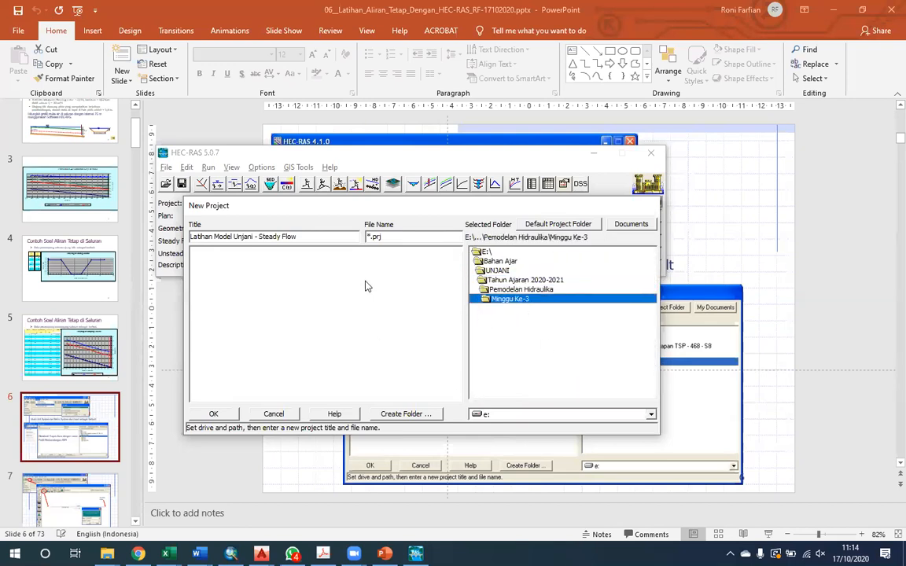
Try to create the project in the Minggu Ke-3 folder without specifying a file name.
{"action": "left_click", "coordinate": [404, 237]}
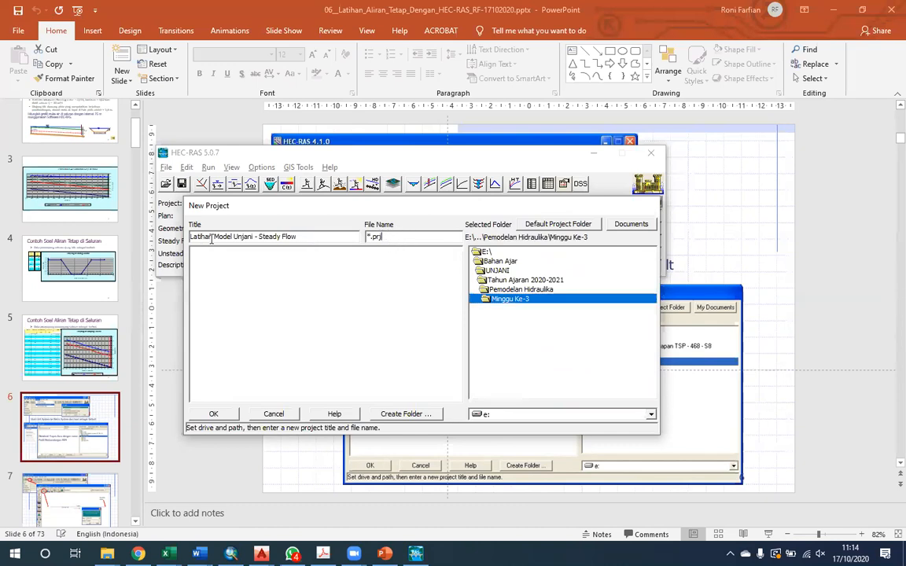
{"action": "left_click", "coordinate": [294, 236]}
{"action": "left_click", "coordinate": [217, 415]}
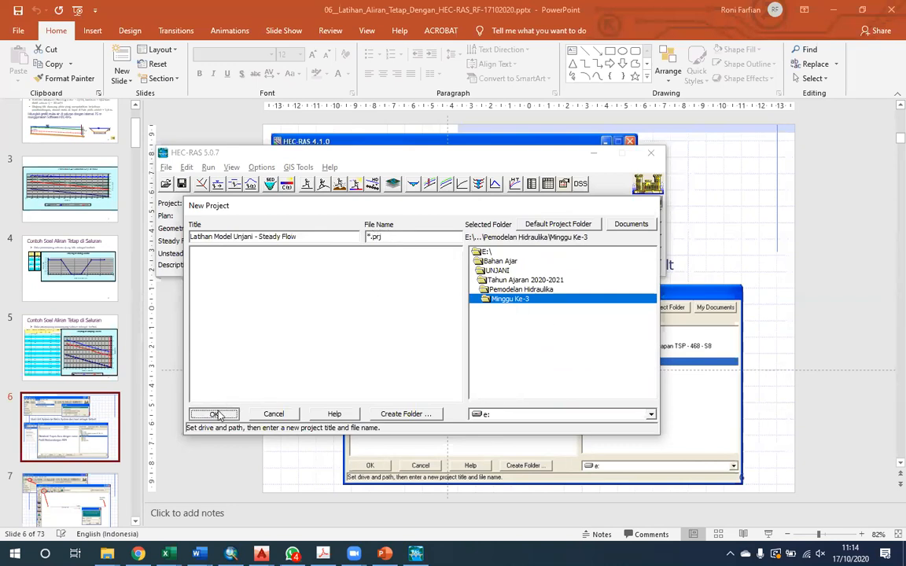
{"action": "left_click", "coordinate": [492, 312]}
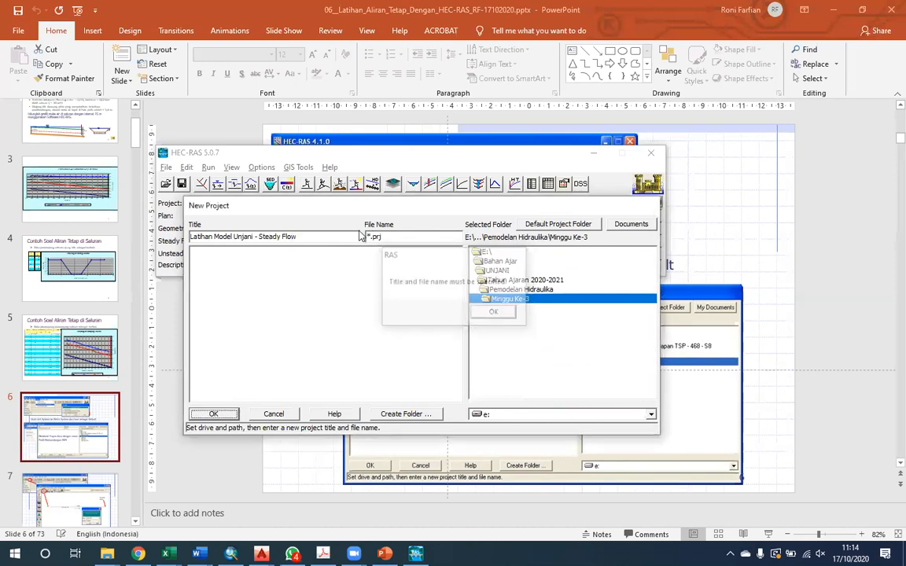
Retitle the new project Latihan-1 Steady Flow and create it in the Minggu Ke-3 folder with SI units.
{"action": "left_click", "coordinate": [302, 237]}
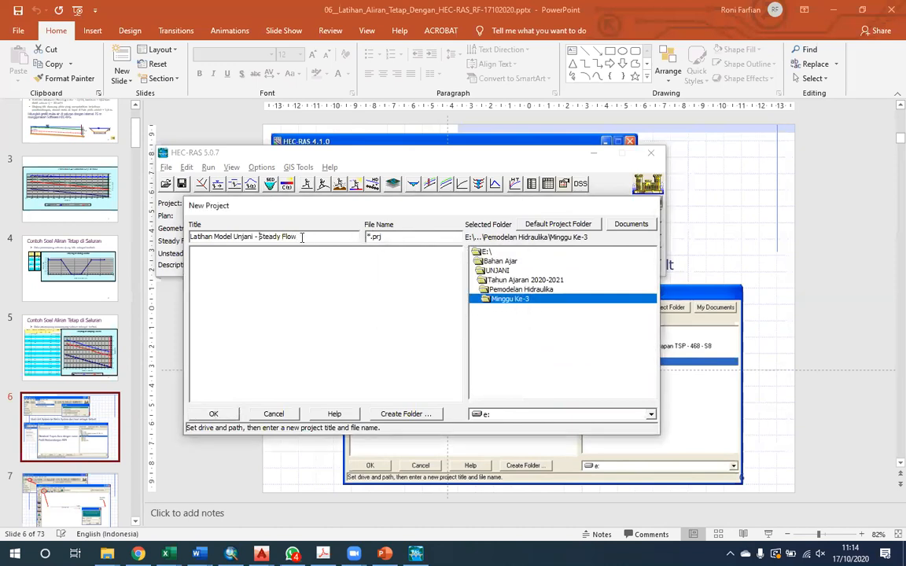
{"action": "key", "text": "BackSpace"}
{"action": "key", "text": "BackSpace"}
{"action": "key", "text": "ctrl+shift+Right"}
{"action": "key", "text": "ctrl+shift+Right"}
{"action": "key", "text": "ctrl+shift+Right"}
{"action": "key", "text": "ctrl+shift+Right"}
{"action": "key", "text": "ctrl+shift+Right"}
{"action": "type", "text": "Latihan "}
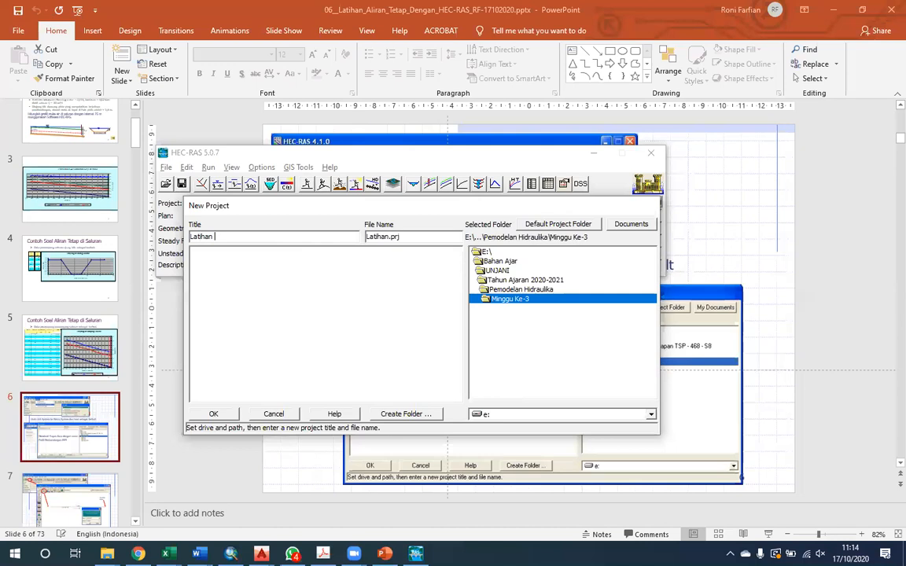
{"action": "type", "text": "Steady Flow"}
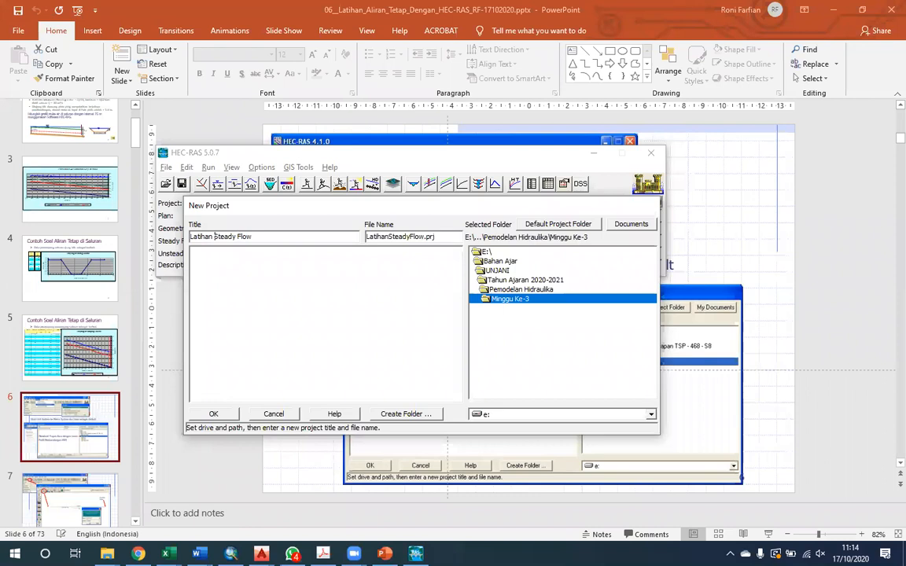
{"action": "left_click", "coordinate": [215, 236]}
{"action": "type", "text": "-1"}
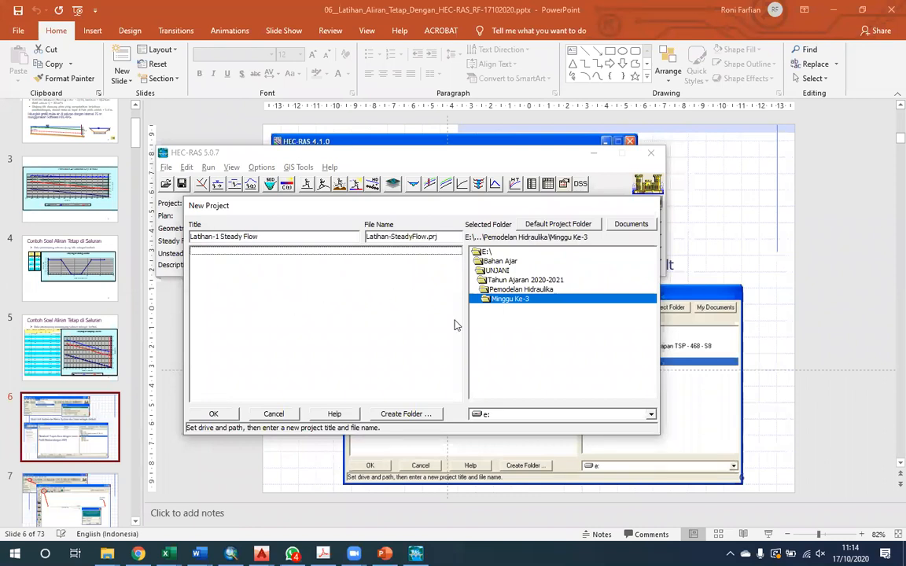
{"action": "key", "text": "Return"}
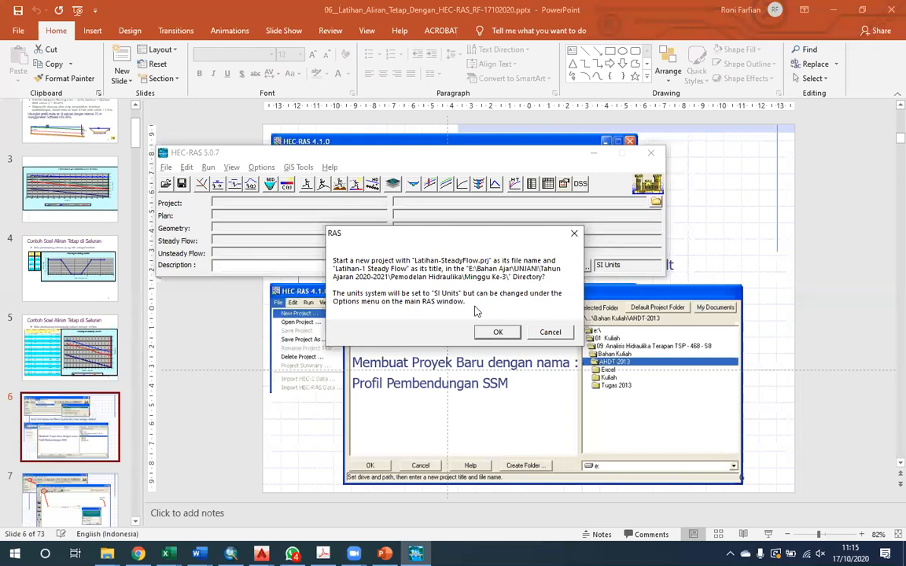
{"action": "left_click", "coordinate": [498, 332]}
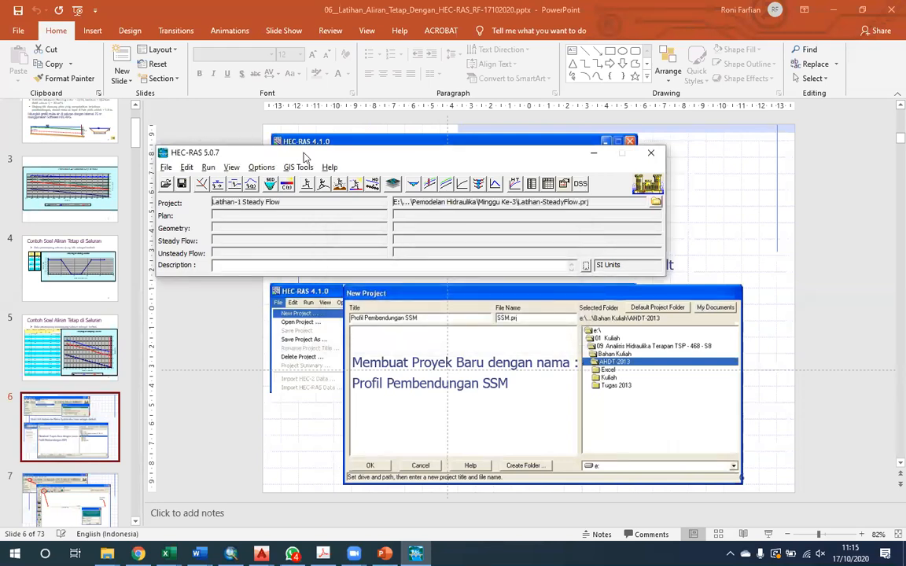
Switch to PowerPoint and advance to slide 7 on drawing the river reach in the geometric data editor.
{"action": "left_click_drag", "start_coordinate": [333, 153], "coordinate": [355, 154]}
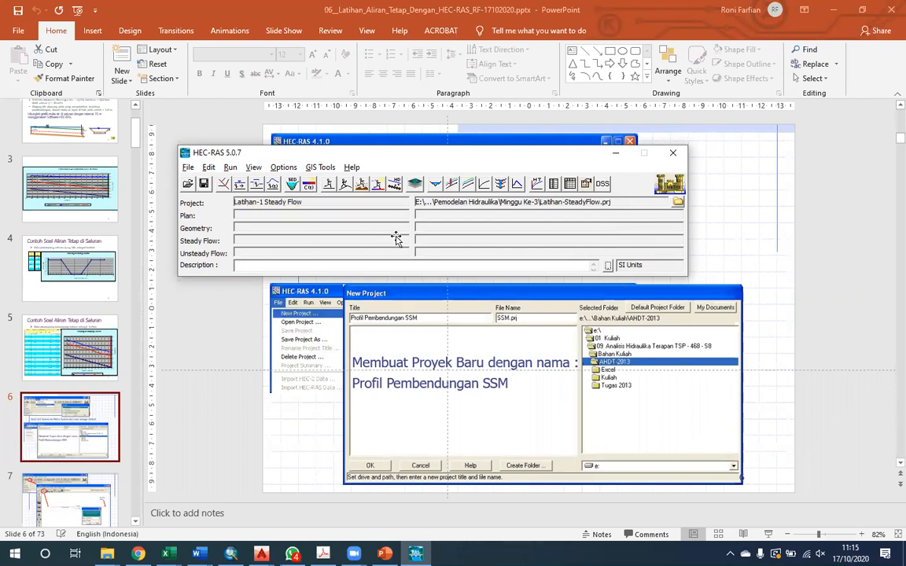
{"action": "left_click", "coordinate": [66, 392]}
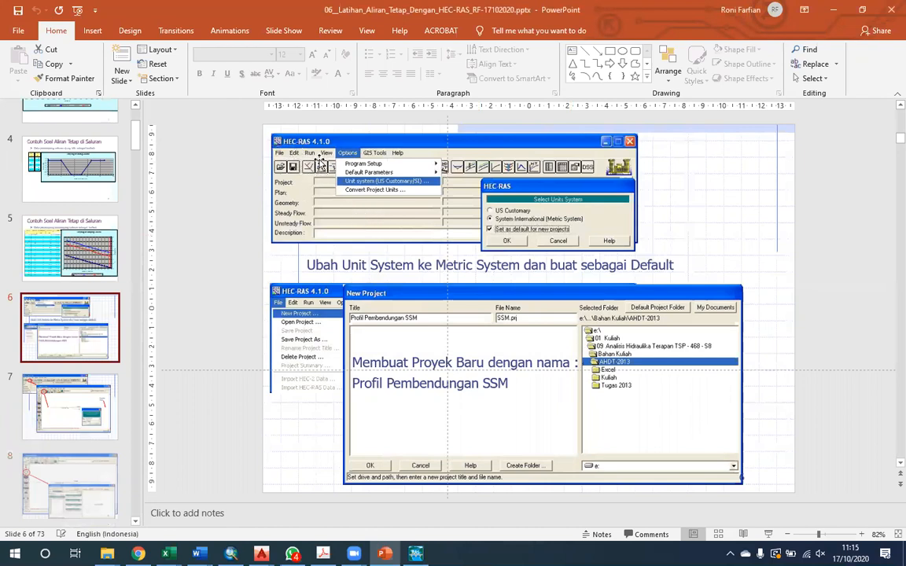
{"action": "scroll", "coordinate": [302, 175], "scroll_direction": "down", "scroll_amount": 1}
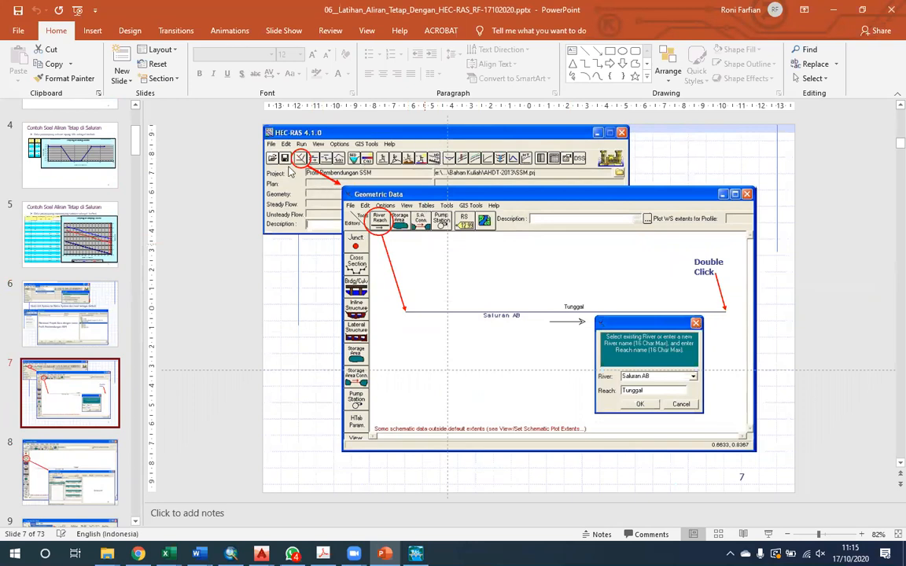
Switch back to HEC-RAS, open the Geometric Data editor and place its window over the slide.
{"action": "key", "text": "alt+Tab"}
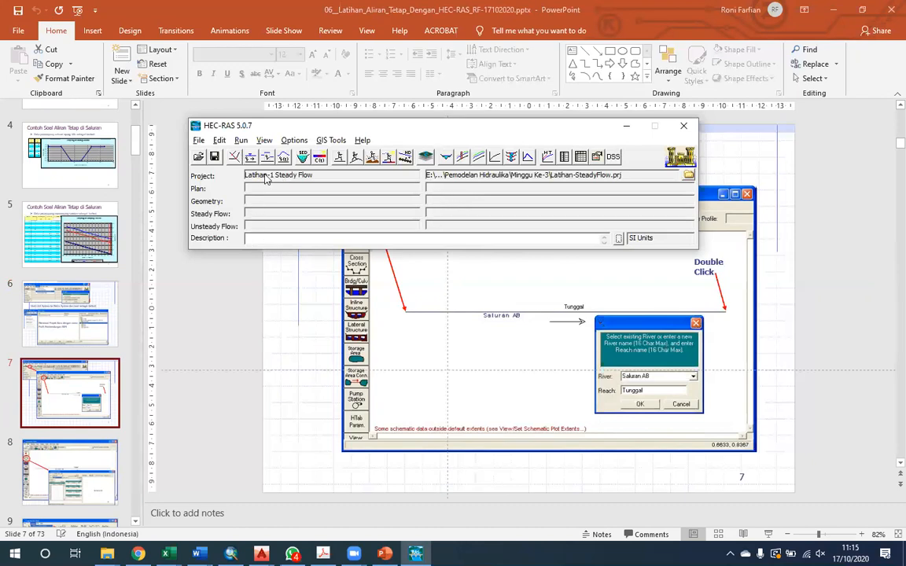
{"action": "left_click", "coordinate": [234, 157]}
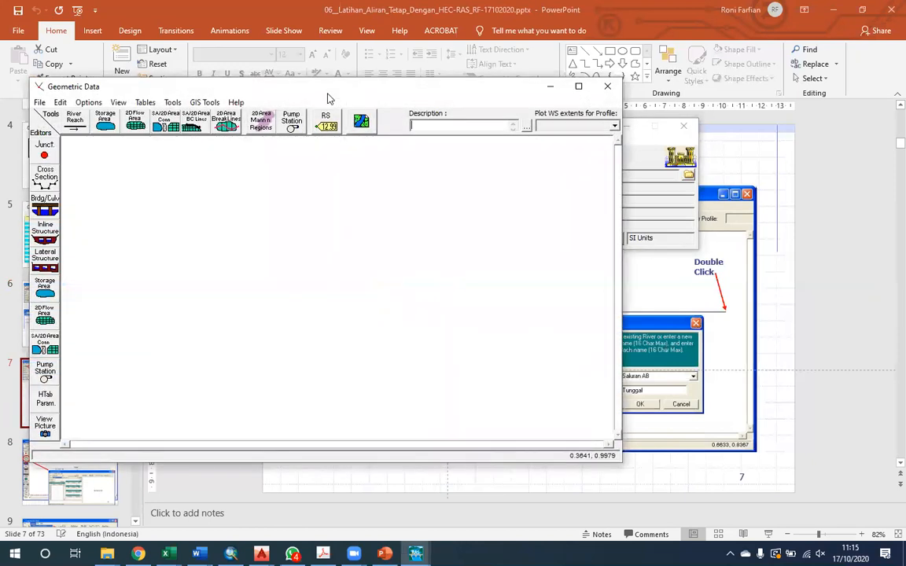
{"action": "left_click_drag", "start_coordinate": [324, 90], "coordinate": [512, 126]}
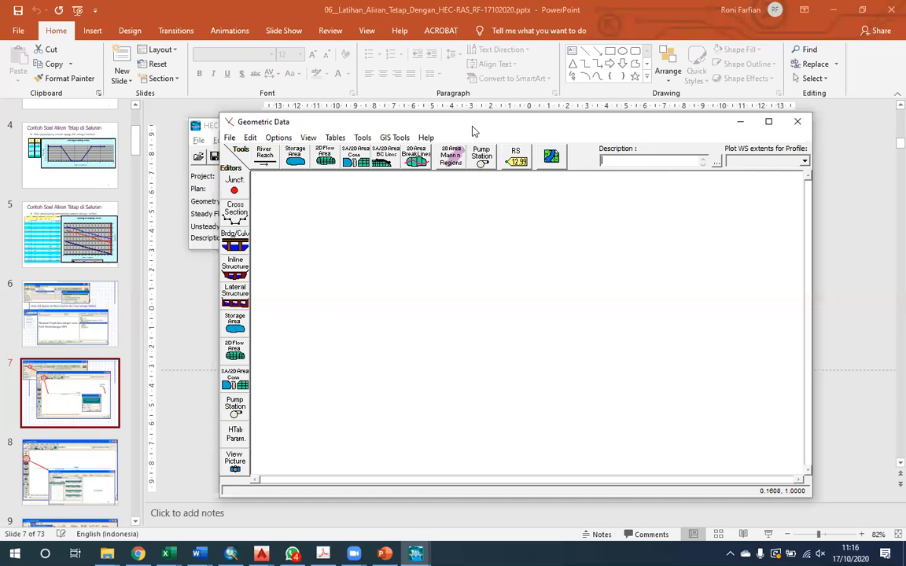
{"action": "left_click_drag", "start_coordinate": [473, 130], "coordinate": [415, 139]}
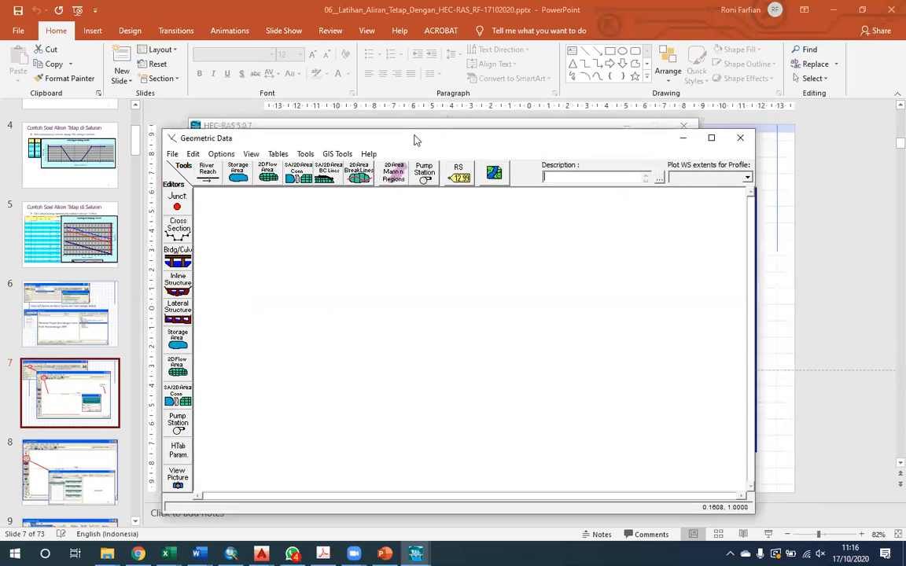
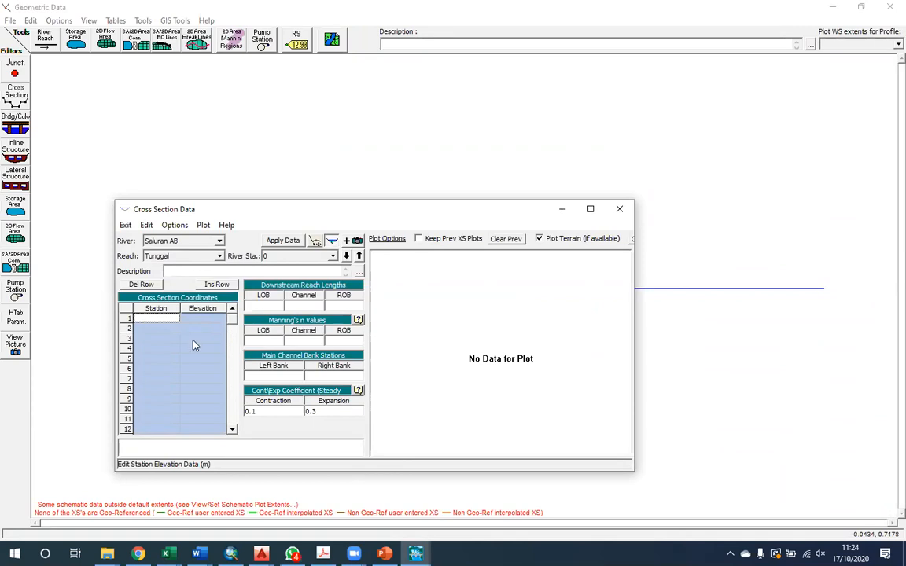
Enter station/elevation pairs 0/4, 5/4, 9/0, 12.5/0, 16.5/4 and 21.5/4 for river station 0 of Saluran AB, apply them and inspect the plot.
{"action": "type", "text": "0\t4 5\t4 9\t0 12.5\t0 16.5\t4 21.5\t4"}
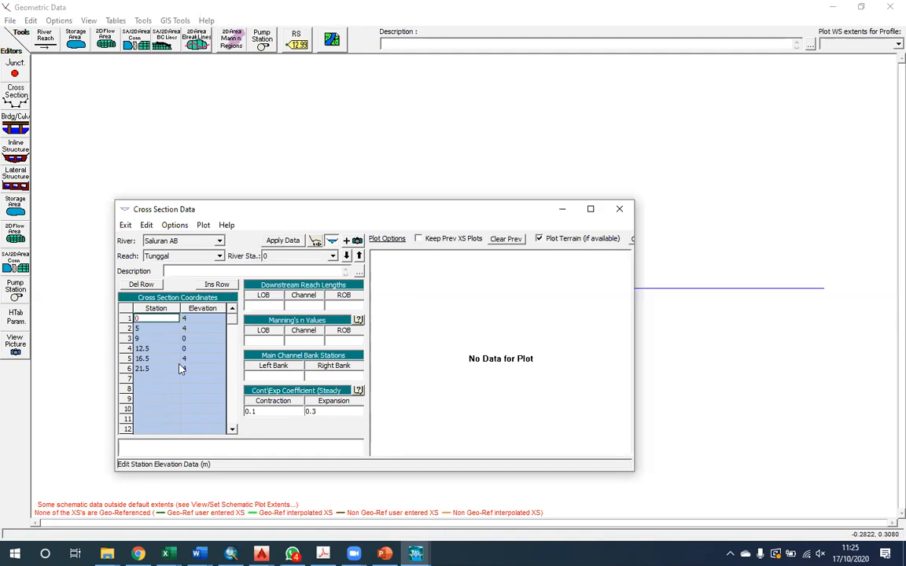
{"action": "left_click", "coordinate": [282, 240]}
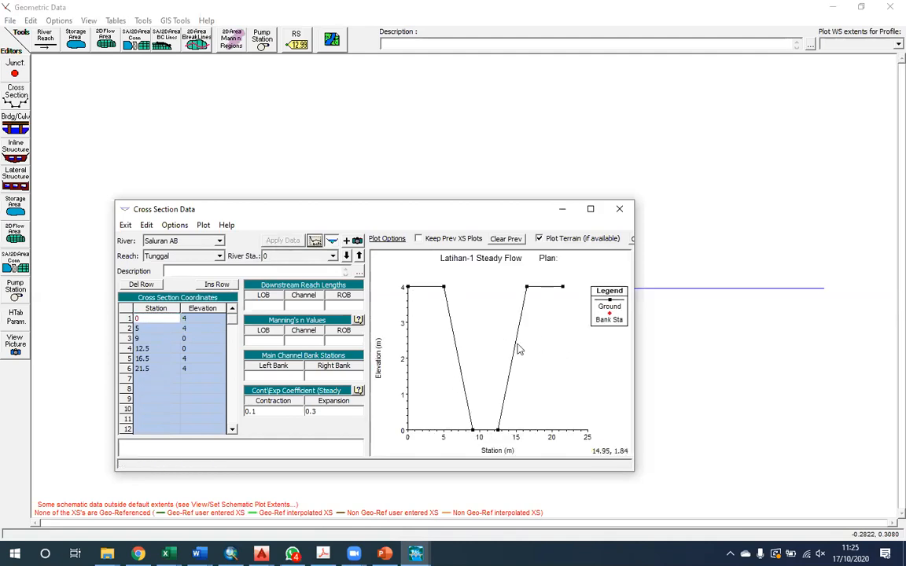
{"action": "left_click", "coordinate": [591, 209]}
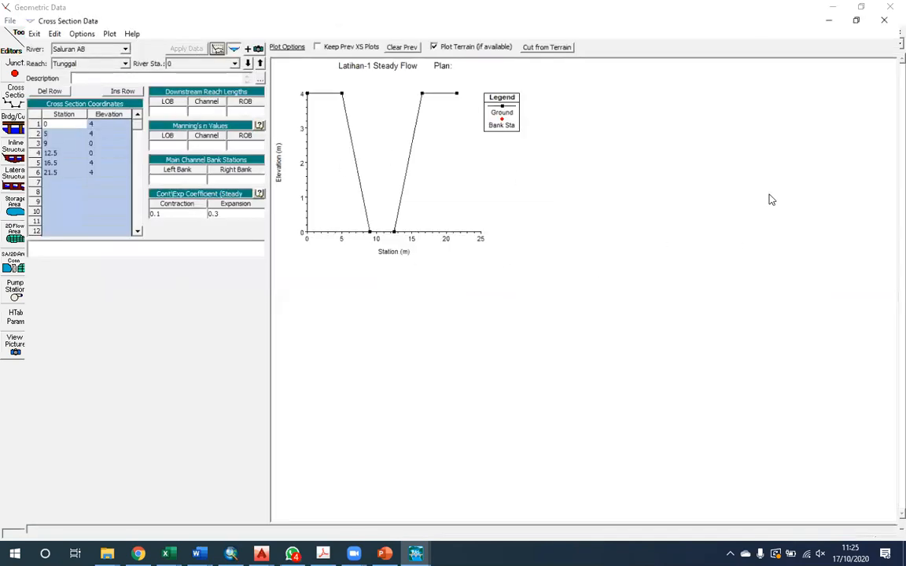
{"action": "left_click", "coordinate": [862, 9]}
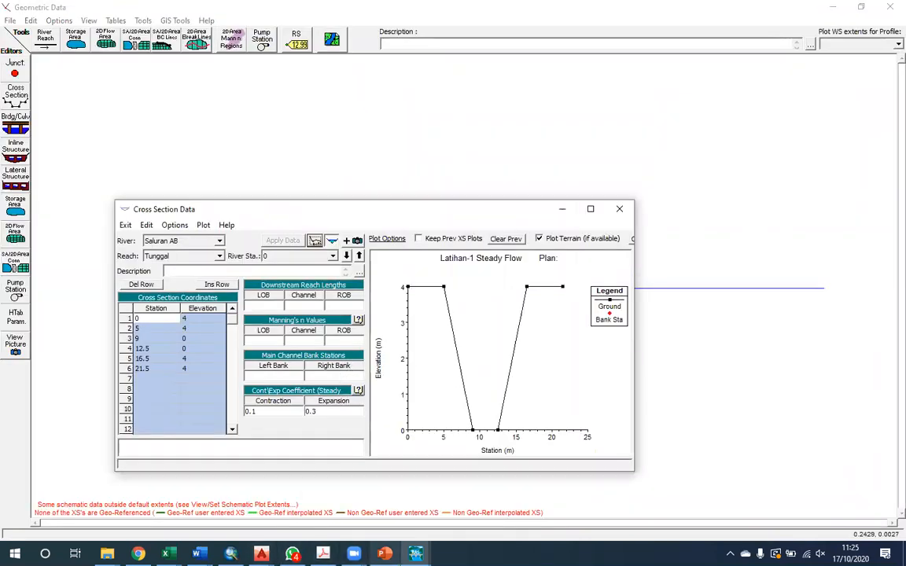
Set the LOB, Channel and ROB downstream reach lengths of river station 0 to 0, as in the PowerPoint example, and apply the data.
{"action": "left_click", "coordinate": [384, 554]}
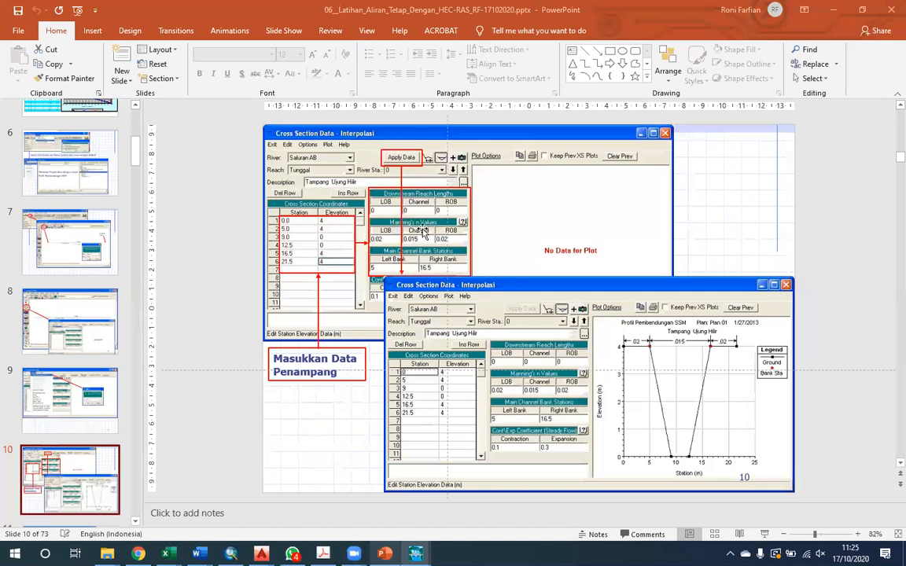
{"action": "scroll", "coordinate": [551, 297], "scroll_direction": "down", "scroll_amount": 1}
{"action": "scroll", "coordinate": [503, 291], "scroll_direction": "up", "scroll_amount": 1}
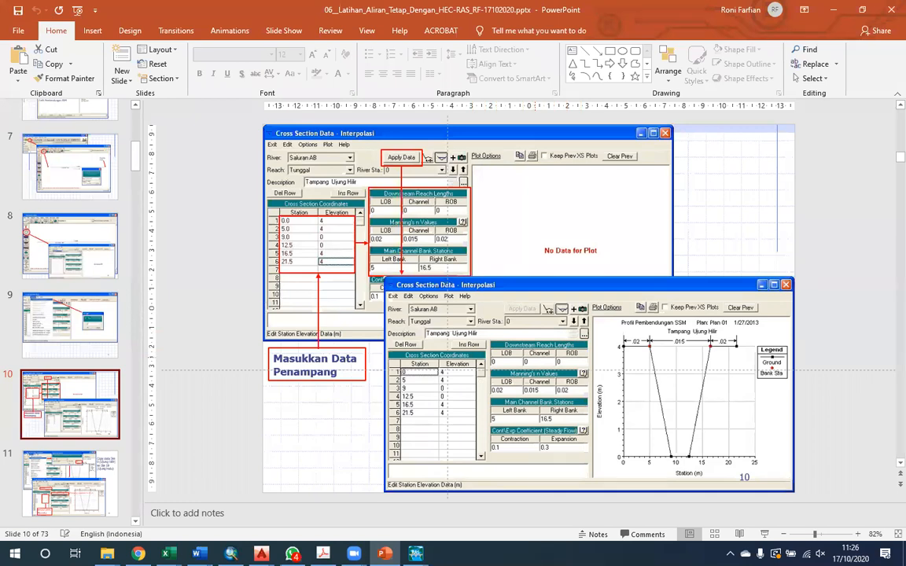
{"action": "key", "text": "alt+Tab"}
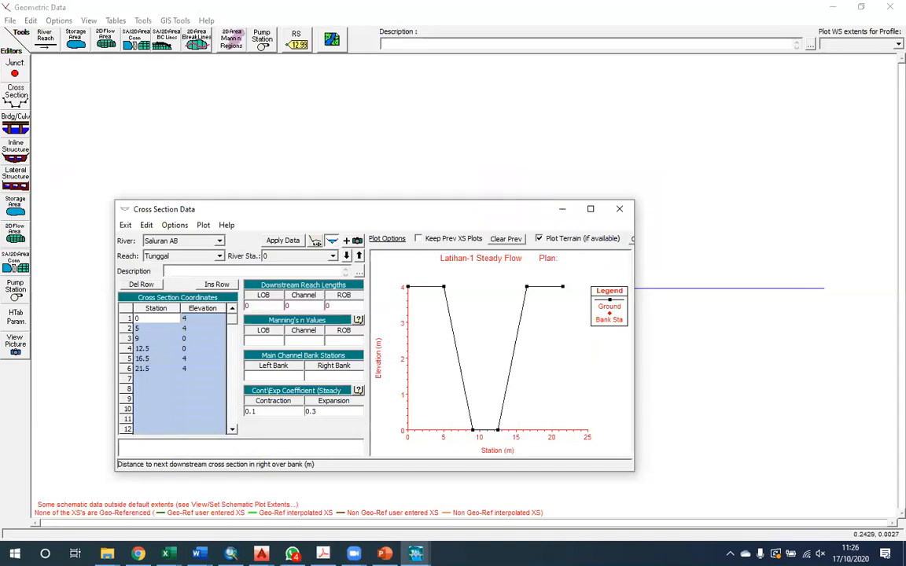
{"action": "left_click", "coordinate": [276, 240]}
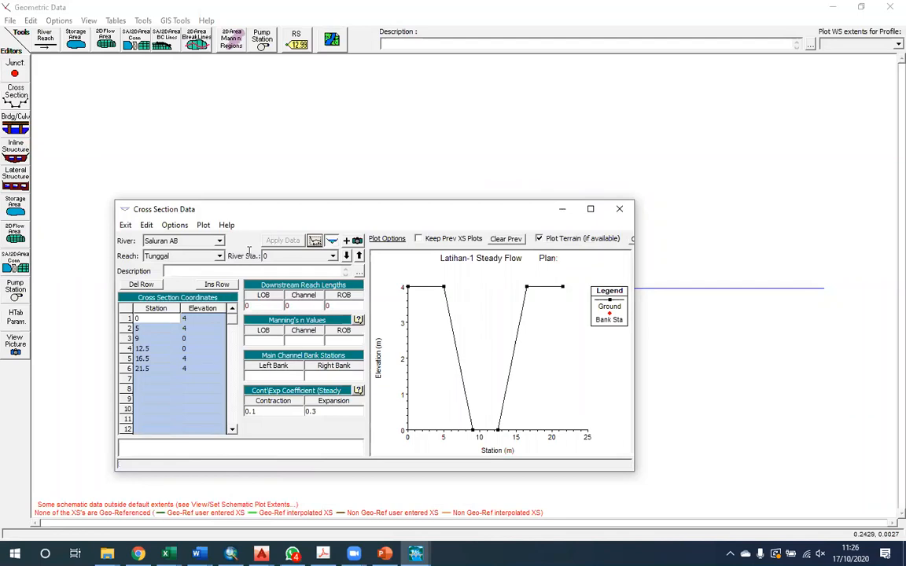
{"action": "left_click", "coordinate": [203, 338]}
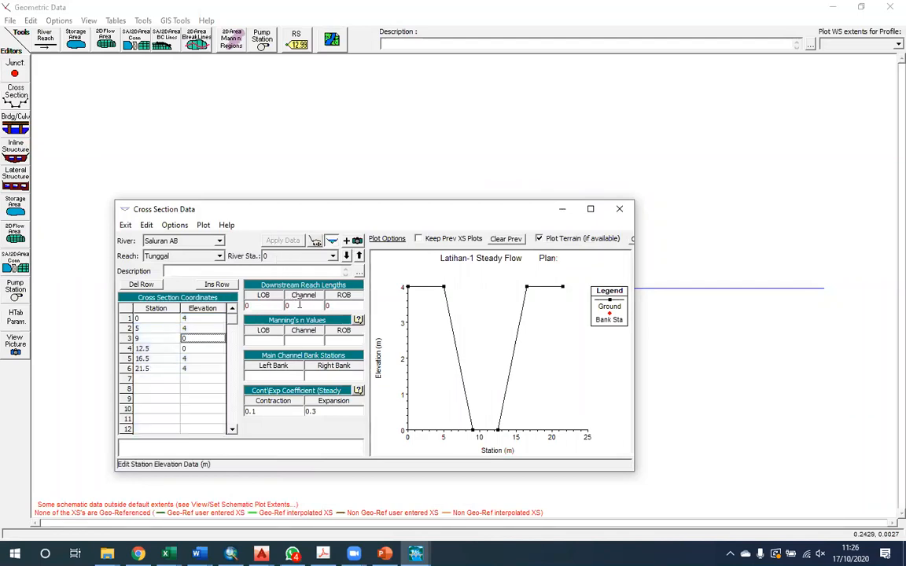
Check the Manning coefficients for the channel and floodplain in the problem statement on the PowerPoint slide.
{"action": "left_click", "coordinate": [254, 341]}
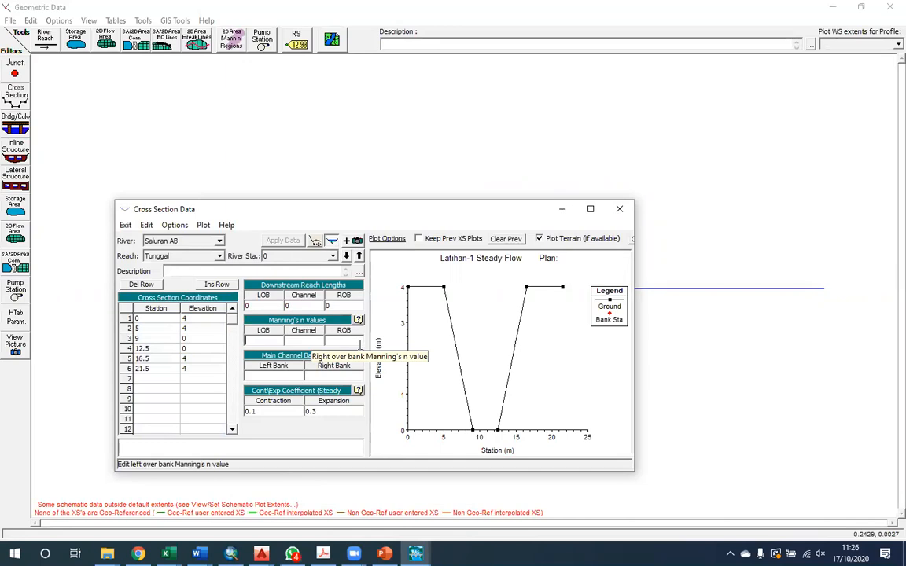
{"action": "key", "text": "alt+Tab"}
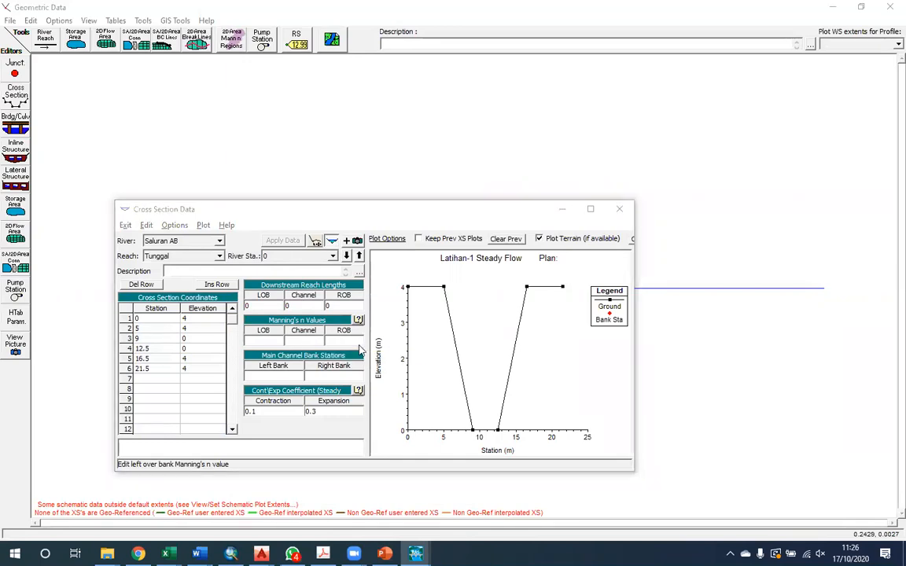
{"action": "key", "text": "alt+Tab"}
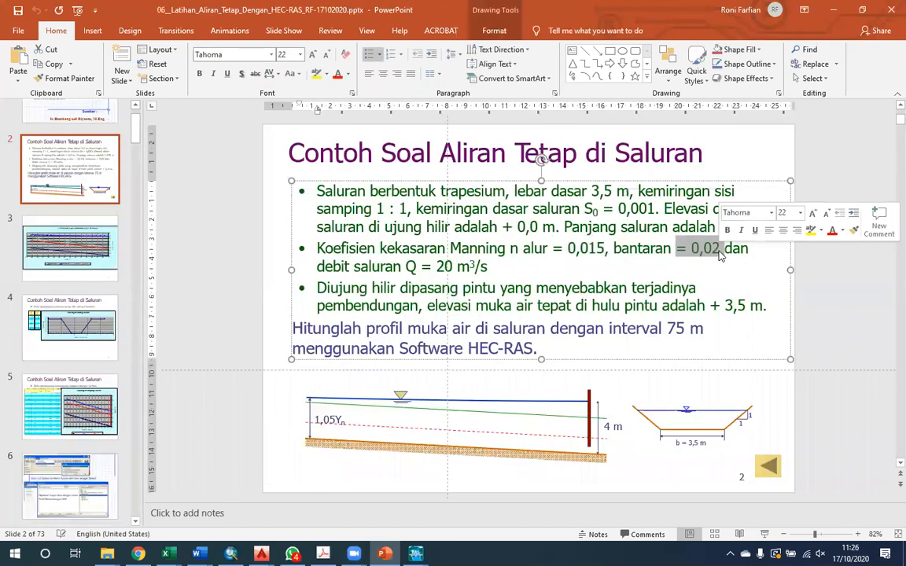
{"action": "left_click_drag", "start_coordinate": [568, 250], "coordinate": [606, 250]}
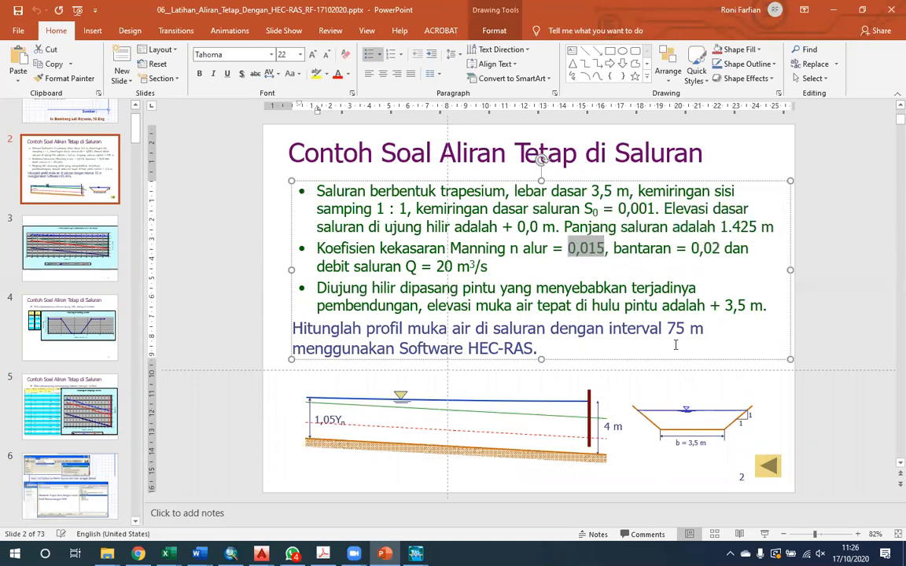
{"action": "key", "text": "alt"}
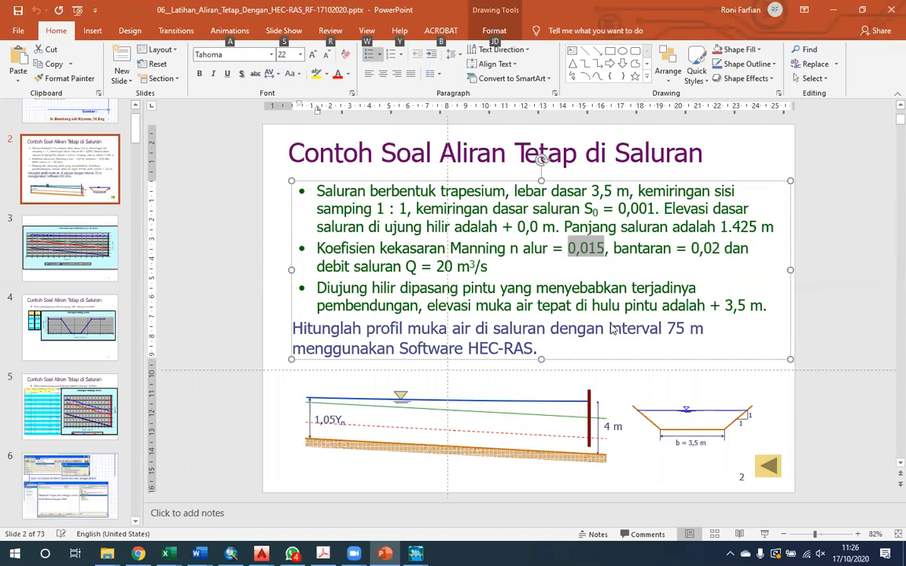
{"action": "key", "text": "alt+Tab"}
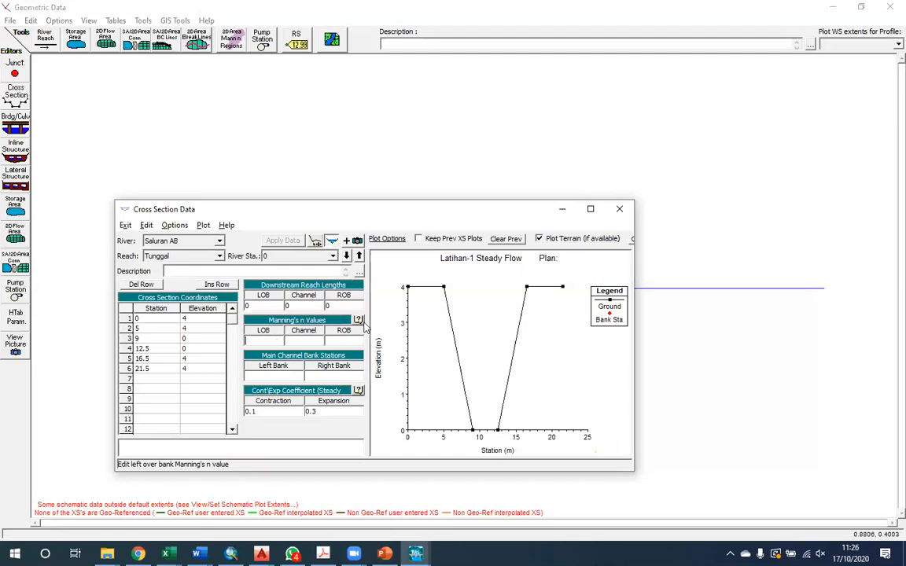
Set Manning's n values to 0.02 for LOB, 0.015 for Channel and 0.02 for ROB, and apply the data.
{"action": "type", "text": "0.02"}
{"action": "key", "text": "Tab"}
{"action": "type", "text": "0.015"}
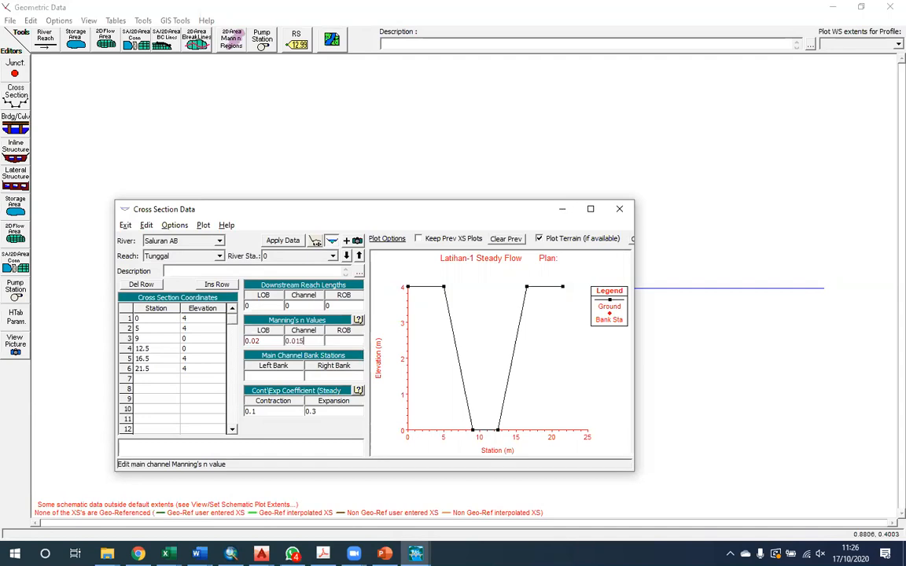
{"action": "key", "text": "Tab"}
{"action": "type", "text": "0.02"}
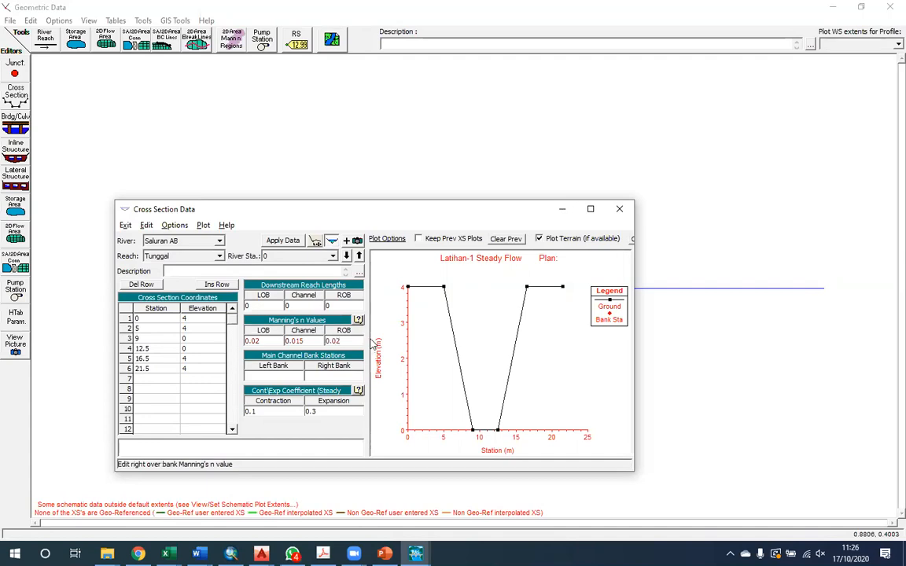
{"action": "left_click", "coordinate": [282, 240]}
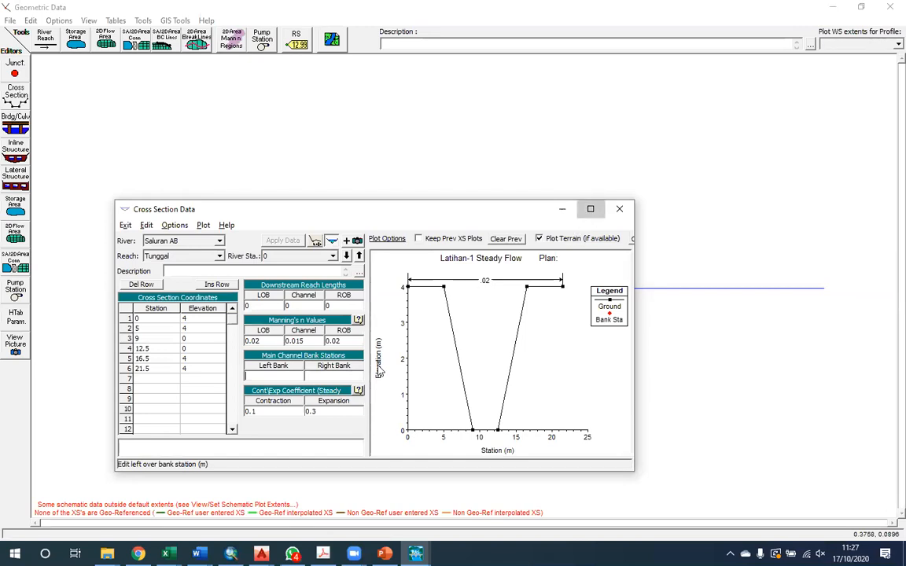
Examine the enlarged cross-section plot and the ground points at stations 0 and 5 to identify the left bank.
{"action": "left_click", "coordinate": [591, 209]}
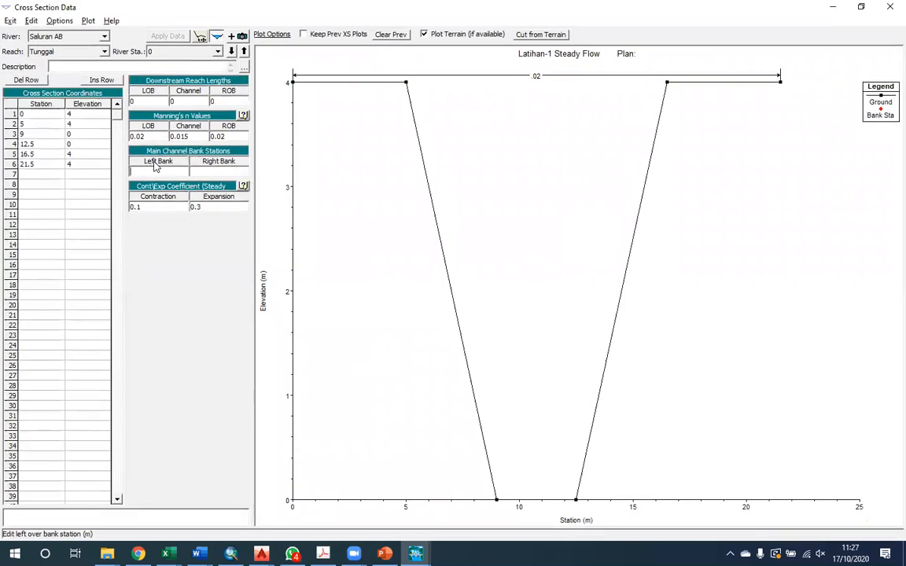
{"action": "left_click", "coordinate": [862, 6]}
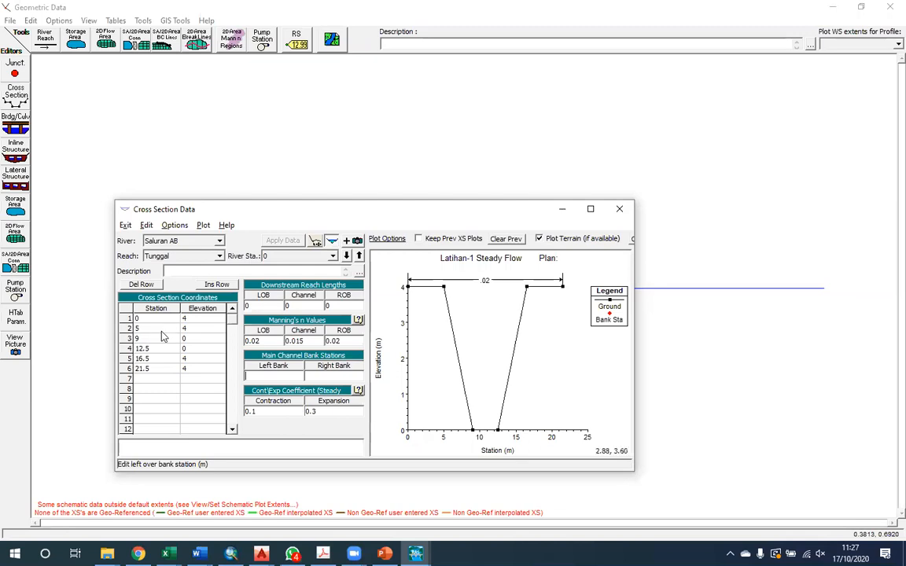
{"action": "left_click", "coordinate": [409, 291]}
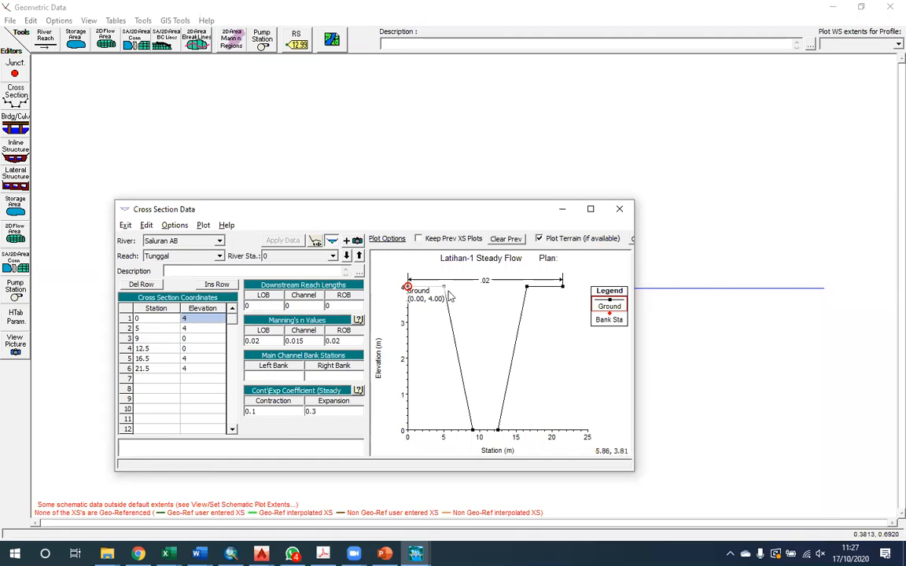
{"action": "left_click", "coordinate": [445, 288]}
{"action": "left_click", "coordinate": [212, 328]}
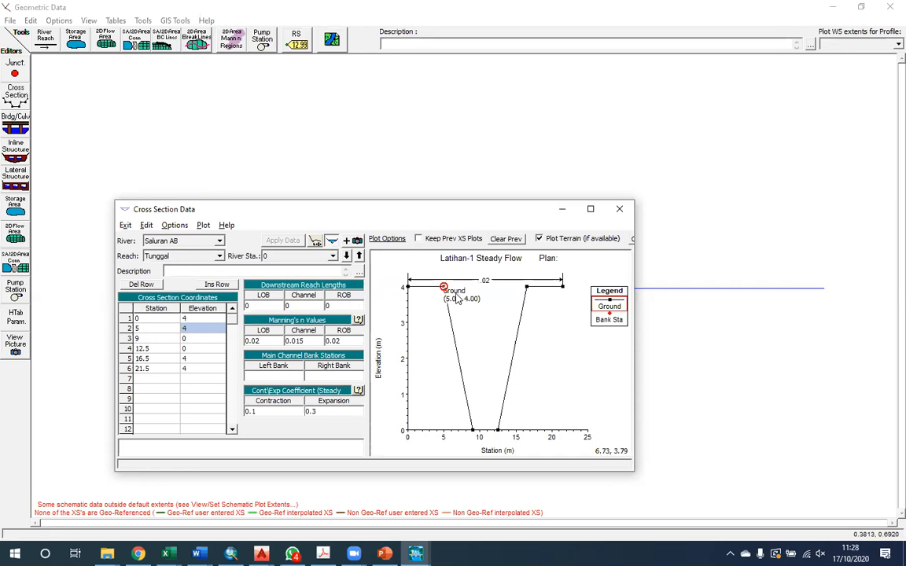
Set the main channel bank stations to 0 for Left Bank and 21.5 for Right Bank, and apply the data.
{"action": "left_click", "coordinate": [259, 376]}
{"action": "type", "text": "0"}
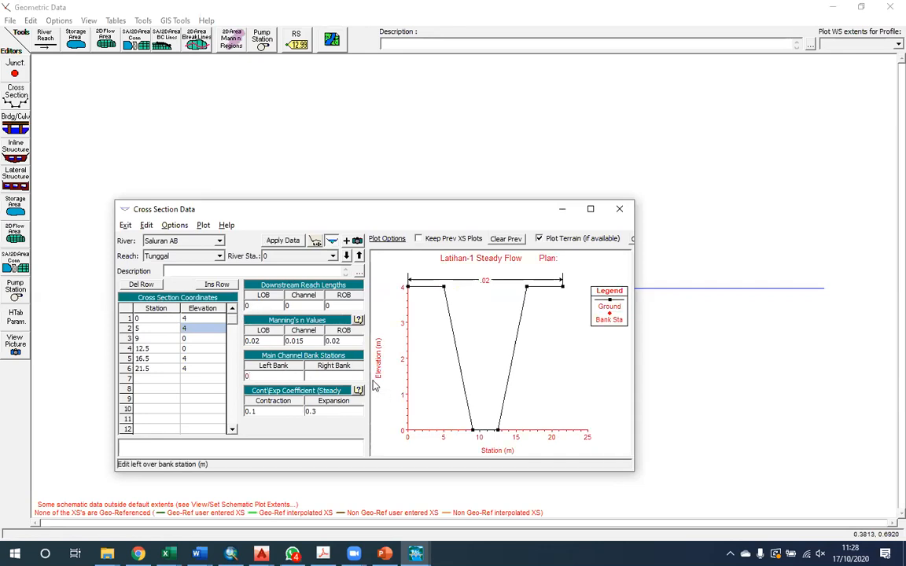
{"action": "key", "text": "Tab"}
{"action": "type", "text": "2"}
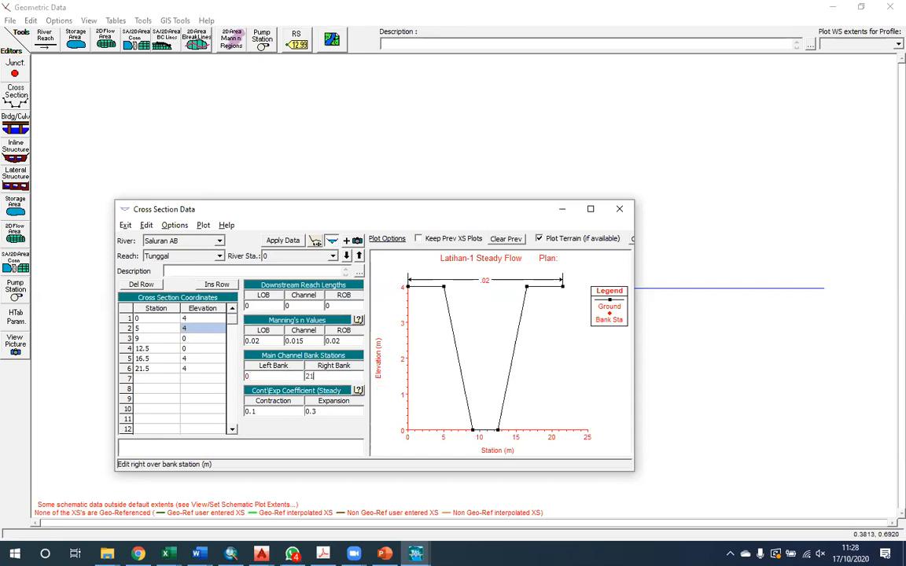
{"action": "left_click", "coordinate": [165, 367]}
{"action": "left_click", "coordinate": [277, 242]}
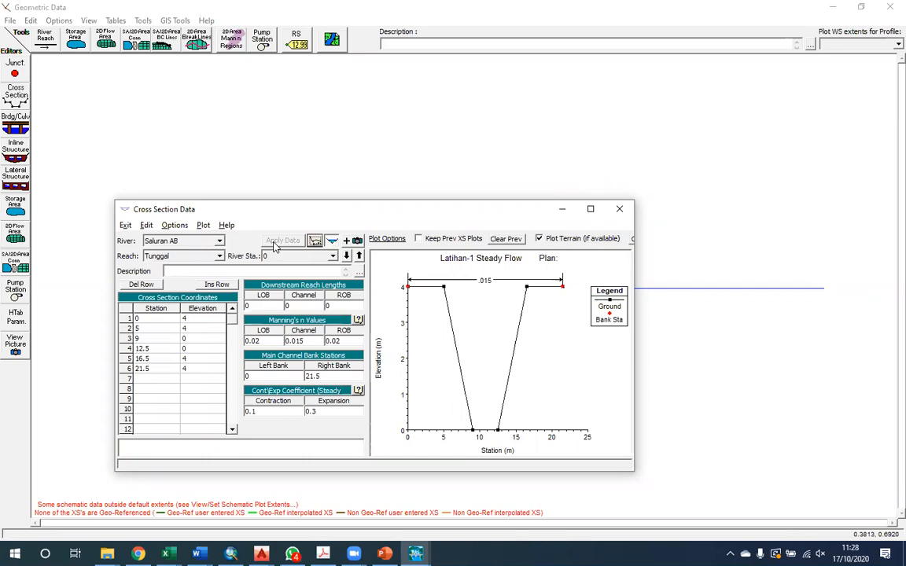
Annotate the screen with a freehand natural river cross-section beside the Cross Section Data dialog, and mark the profile's starting point.
{"action": "left_click_drag", "start_coordinate": [368, 214], "coordinate": [389, 168]}
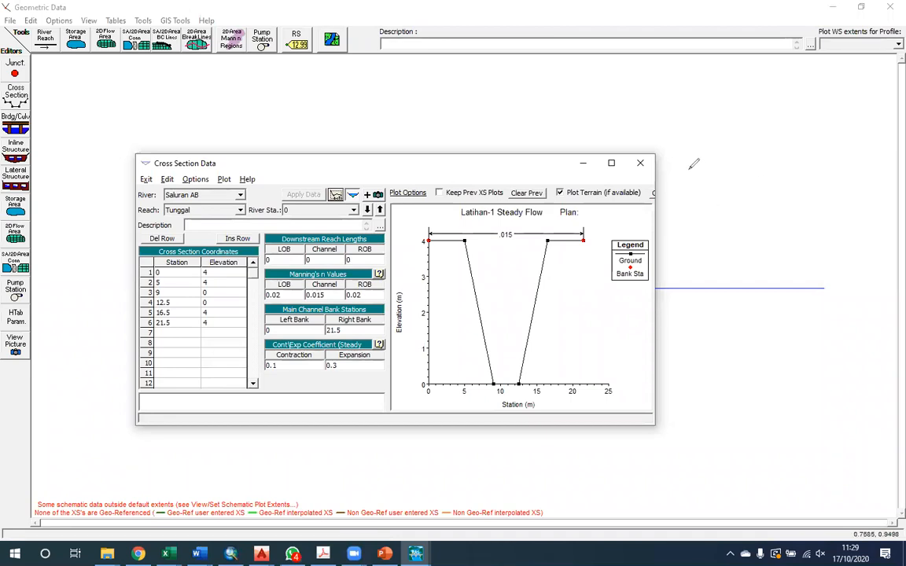
{"action": "left_click_drag", "start_coordinate": [689, 171], "coordinate": [696, 224]}
{"action": "mouse_move", "coordinate": [707, 268]}
{"action": "left_mouse_down"}
{"action": "mouse_move", "coordinate": [740, 313]}
{"action": "mouse_move", "coordinate": [852, 161]}
{"action": "left_mouse_up"}
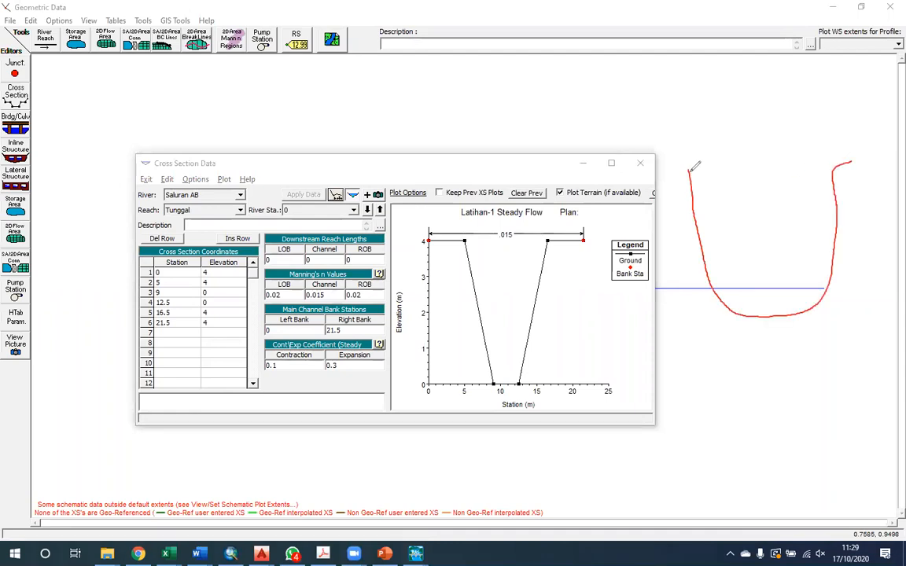
{"action": "left_click_drag", "start_coordinate": [680, 160], "coordinate": [540, 103]}
{"action": "mouse_move", "coordinate": [849, 162]}
{"action": "left_mouse_down"}
{"action": "mouse_move", "coordinate": [865, 164]}
{"action": "mouse_move", "coordinate": [886, 207]}
{"action": "left_mouse_up"}
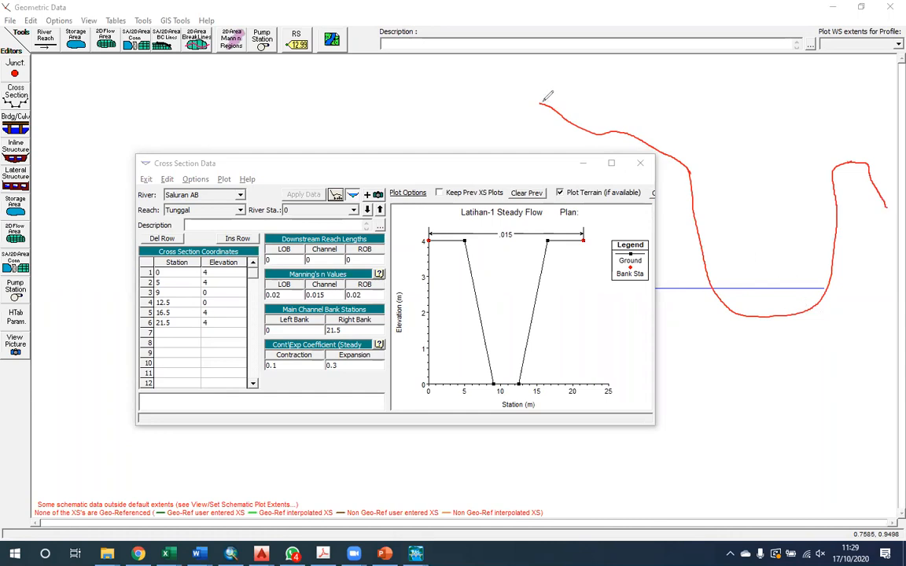
{"action": "left_click_drag", "start_coordinate": [541, 104], "coordinate": [528, 103]}
{"action": "left_click_drag", "start_coordinate": [535, 97], "coordinate": [536, 105]}
{"action": "left_click", "coordinate": [546, 167]}
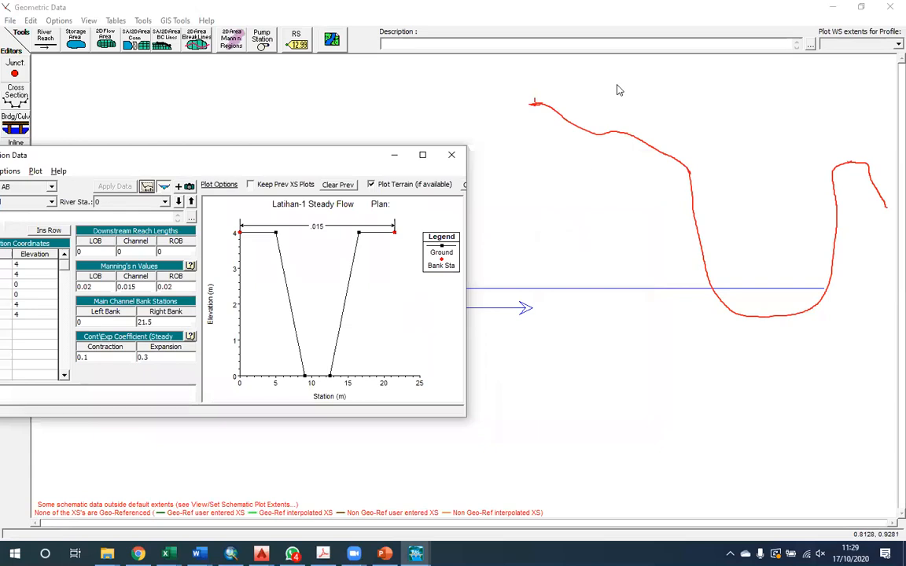
Annotate the sketched profile with a vertical and a horizontal axis, adding direction arrows labelled elev and Sta.
{"action": "mouse_move", "coordinate": [535, 102]}
{"action": "left_mouse_down"}
{"action": "mouse_move", "coordinate": [552, 358]}
{"action": "mouse_move", "coordinate": [546, 343]}
{"action": "left_mouse_up"}
{"action": "left_click_drag", "start_coordinate": [644, 337], "coordinate": [893, 336]}
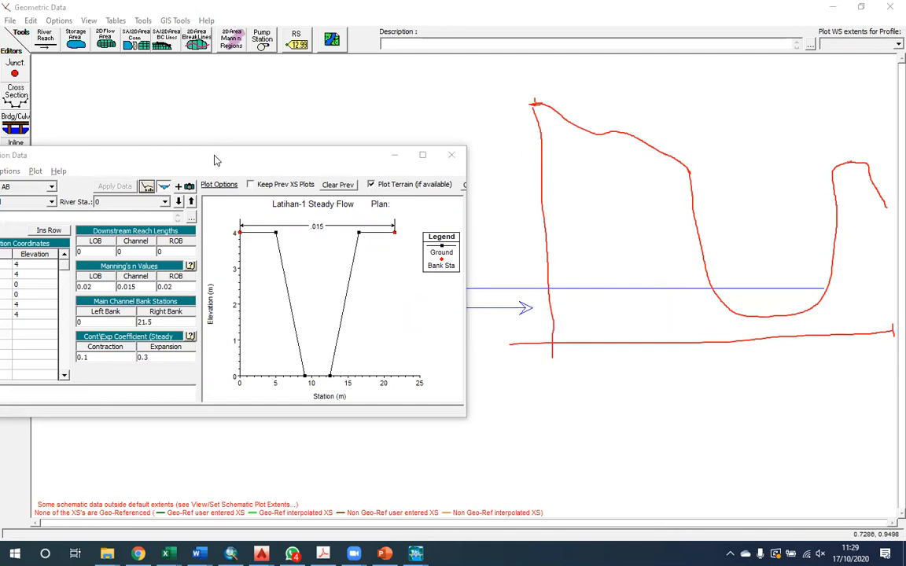
{"action": "left_click_drag", "start_coordinate": [216, 157], "coordinate": [220, 158]}
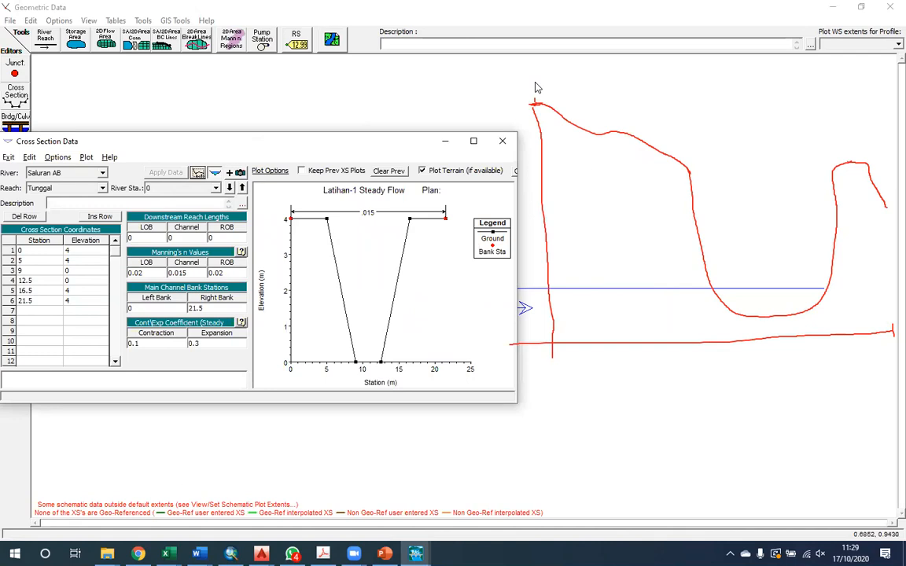
{"action": "mouse_move", "coordinate": [557, 377]}
{"action": "left_mouse_down"}
{"action": "mouse_move", "coordinate": [683, 371]}
{"action": "mouse_move", "coordinate": [679, 381]}
{"action": "mouse_move", "coordinate": [708, 365]}
{"action": "mouse_move", "coordinate": [729, 379]}
{"action": "left_mouse_up"}
{"action": "mouse_move", "coordinate": [572, 303]}
{"action": "left_mouse_down"}
{"action": "mouse_move", "coordinate": [558, 217]}
{"action": "mouse_move", "coordinate": [583, 226]}
{"action": "left_mouse_up"}
{"action": "mouse_move", "coordinate": [588, 277]}
{"action": "left_mouse_down"}
{"action": "mouse_move", "coordinate": [592, 285]}
{"action": "mouse_move", "coordinate": [598, 258]}
{"action": "mouse_move", "coordinate": [604, 283]}
{"action": "mouse_move", "coordinate": [637, 264]}
{"action": "left_mouse_up"}
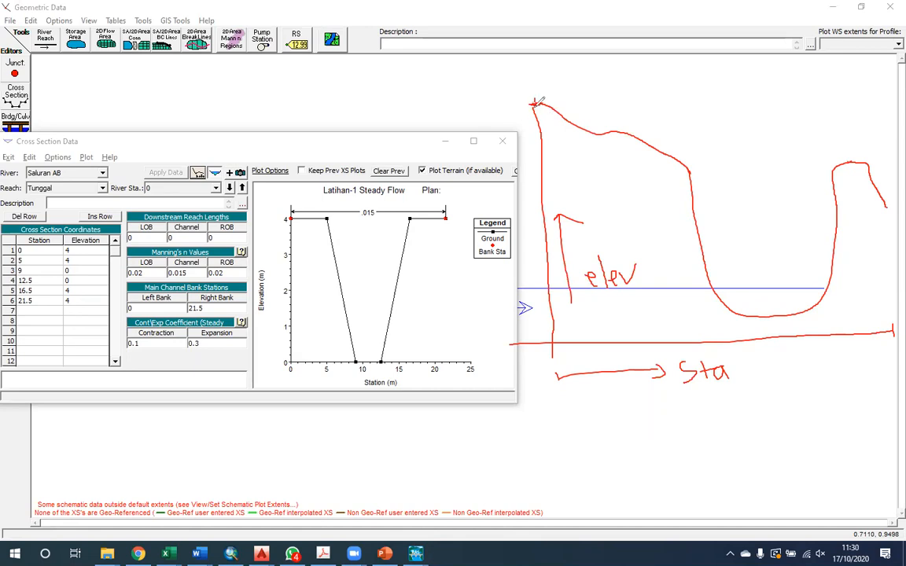
Circle the Main Channel Bank Stations values and write stations 0, 10, 15 and 20 along the sketched horizontal axis.
{"action": "left_click_drag", "start_coordinate": [538, 95], "coordinate": [539, 101]}
{"action": "mouse_move", "coordinate": [238, 292]}
{"action": "left_mouse_down"}
{"action": "mouse_move", "coordinate": [236, 313]}
{"action": "mouse_move", "coordinate": [173, 316]}
{"action": "mouse_move", "coordinate": [122, 305]}
{"action": "mouse_move", "coordinate": [128, 291]}
{"action": "left_mouse_up"}
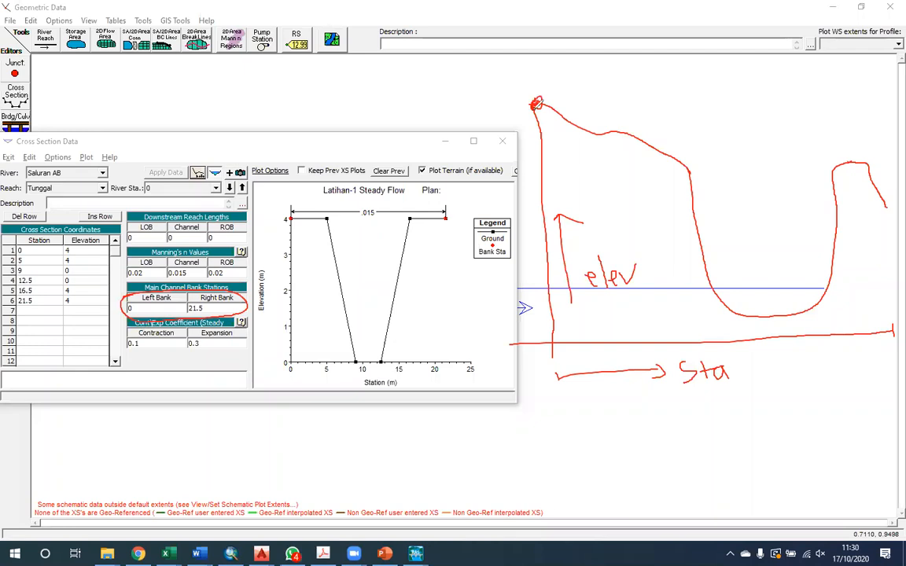
{"action": "mouse_move", "coordinate": [553, 356]}
{"action": "left_mouse_down"}
{"action": "mouse_move", "coordinate": [553, 365]}
{"action": "mouse_move", "coordinate": [555, 357]}
{"action": "left_mouse_up"}
{"action": "mouse_move", "coordinate": [719, 352]}
{"action": "left_mouse_down"}
{"action": "mouse_move", "coordinate": [723, 360]}
{"action": "mouse_move", "coordinate": [738, 356]}
{"action": "mouse_move", "coordinate": [732, 350]}
{"action": "left_mouse_up"}
{"action": "left_click_drag", "start_coordinate": [830, 346], "coordinate": [830, 359]}
{"action": "mouse_move", "coordinate": [841, 346]}
{"action": "left_mouse_down"}
{"action": "mouse_move", "coordinate": [837, 358]}
{"action": "mouse_move", "coordinate": [847, 346]}
{"action": "left_mouse_up"}
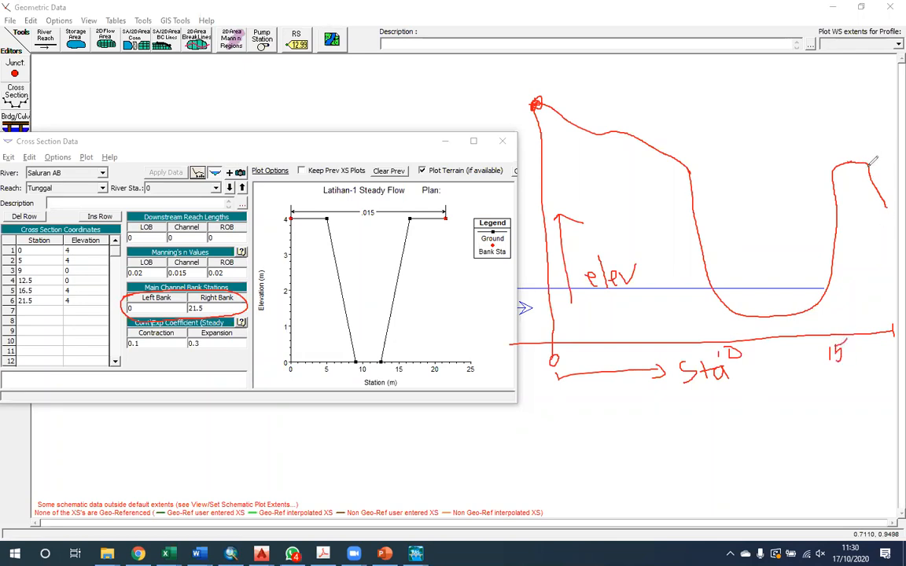
{"action": "mouse_move", "coordinate": [876, 344]}
{"action": "left_mouse_down"}
{"action": "mouse_move", "coordinate": [891, 358]}
{"action": "mouse_move", "coordinate": [893, 339]}
{"action": "left_mouse_up"}
{"action": "left_click_drag", "start_coordinate": [554, 391], "coordinate": [552, 439]}
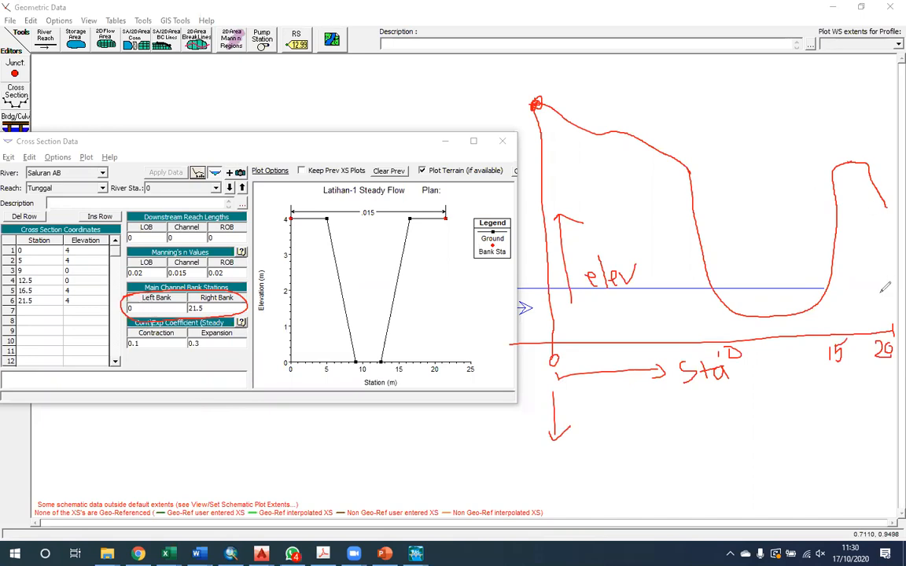
Mark a peak on the sketched right bank, label it station 17, and mark the Right Bank station value.
{"action": "mouse_move", "coordinate": [837, 167]}
{"action": "left_mouse_down"}
{"action": "mouse_move", "coordinate": [855, 146]}
{"action": "mouse_move", "coordinate": [866, 163]}
{"action": "left_mouse_up"}
{"action": "left_click_drag", "start_coordinate": [862, 184], "coordinate": [864, 318]}
{"action": "mouse_move", "coordinate": [862, 270]}
{"action": "left_mouse_down"}
{"action": "mouse_move", "coordinate": [862, 285]}
{"action": "mouse_move", "coordinate": [872, 285]}
{"action": "mouse_move", "coordinate": [879, 276]}
{"action": "mouse_move", "coordinate": [849, 282]}
{"action": "mouse_move", "coordinate": [868, 261]}
{"action": "left_mouse_up"}
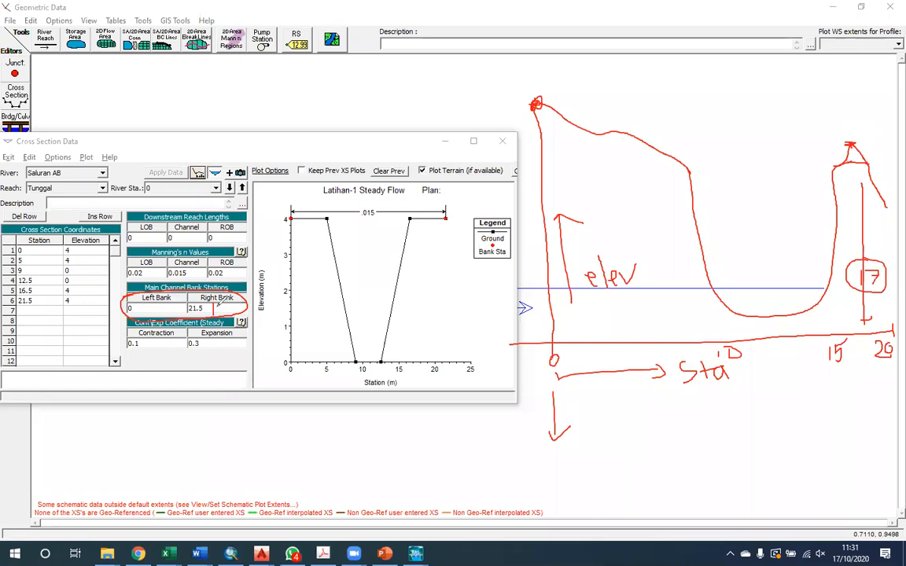
{"action": "mouse_move", "coordinate": [216, 306]}
{"action": "left_mouse_down"}
{"action": "mouse_move", "coordinate": [227, 301]}
{"action": "mouse_move", "coordinate": [219, 316]}
{"action": "left_mouse_up"}
Clear all freehand annotations and move the Cross Section Data dialog over the middle of the river line.
{"action": "left_click", "coordinate": [834, 83]}
{"action": "left_click", "coordinate": [294, 152]}
{"action": "left_click_drag", "start_coordinate": [522, 135], "coordinate": [551, 125]}
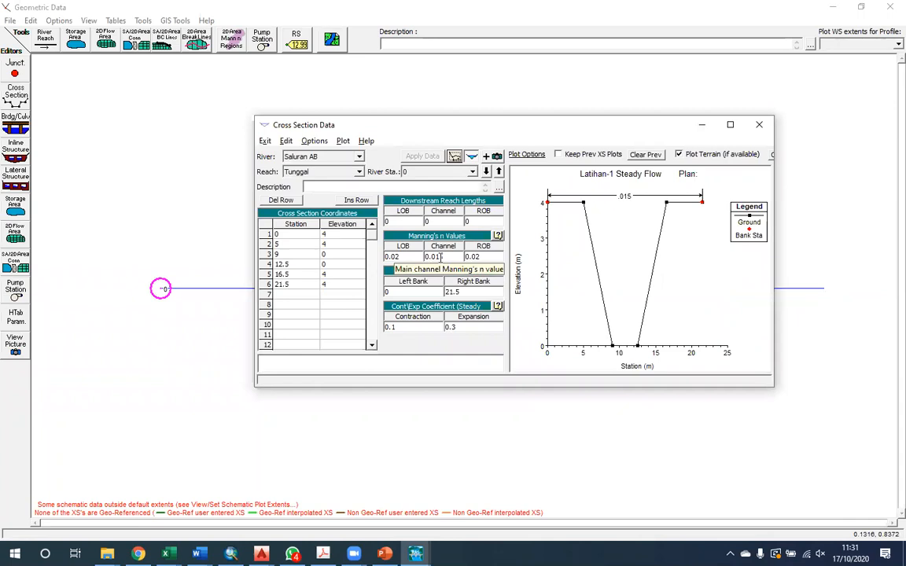
{"action": "type", "text": "5"}
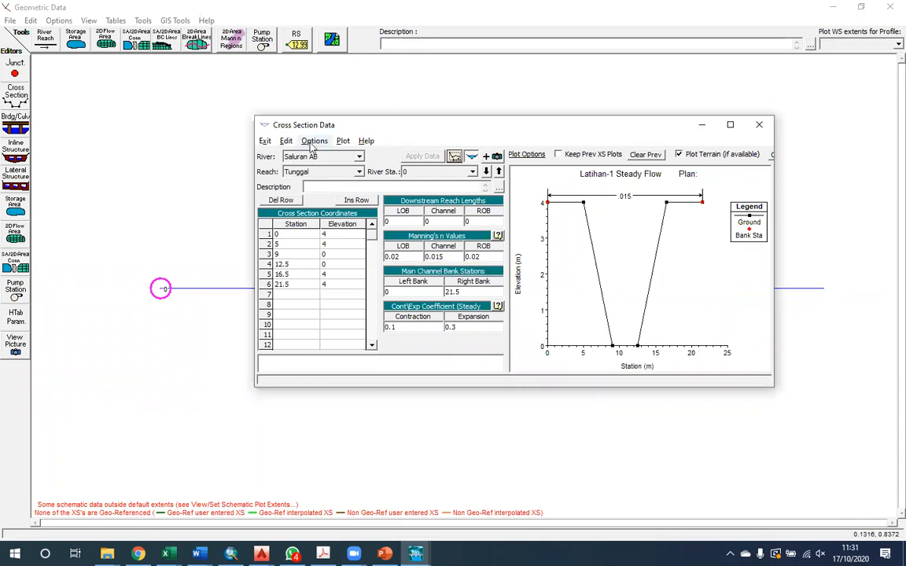
{"action": "left_click", "coordinate": [384, 554]}
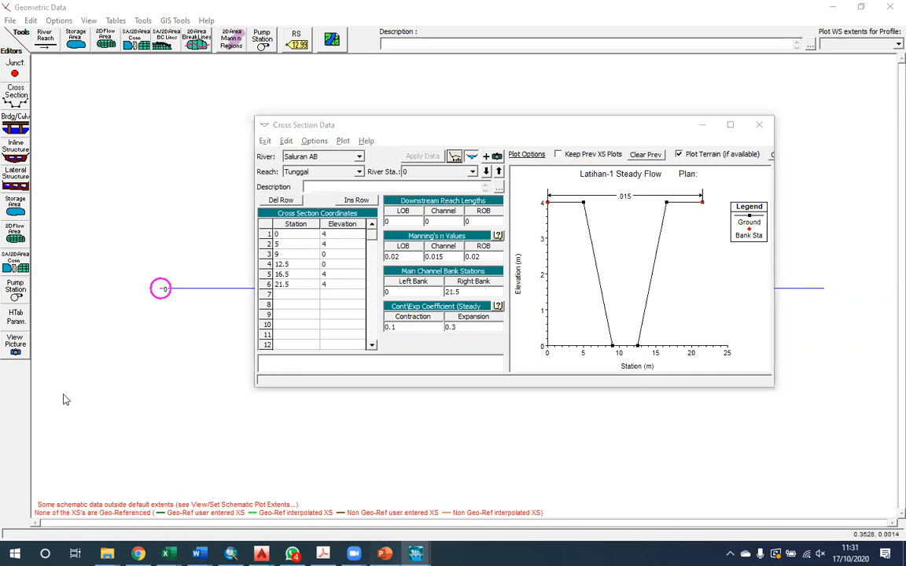
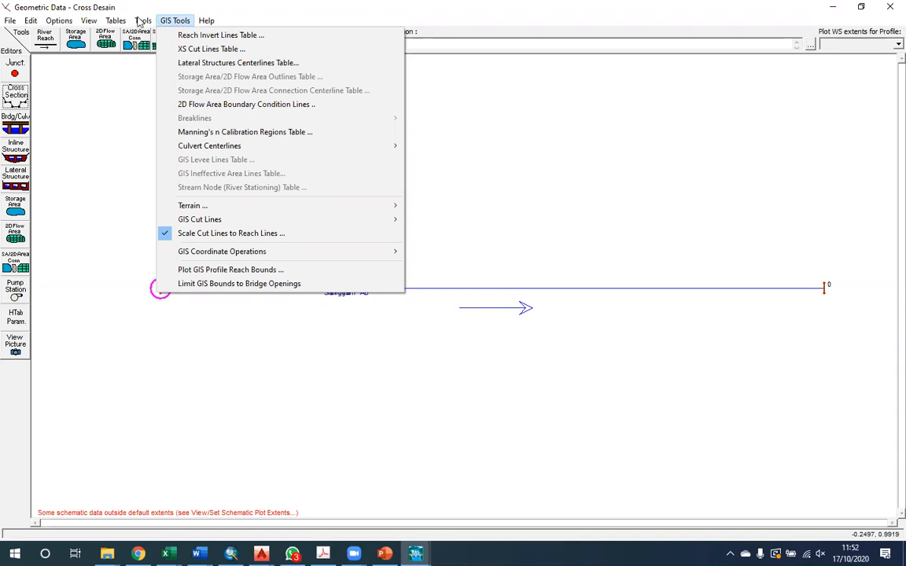
Open the XS Interpolation tool for interpolating between two cross sections and select reach Tunggal of river Saluran AB.
{"action": "left_click", "coordinate": [139, 21]}
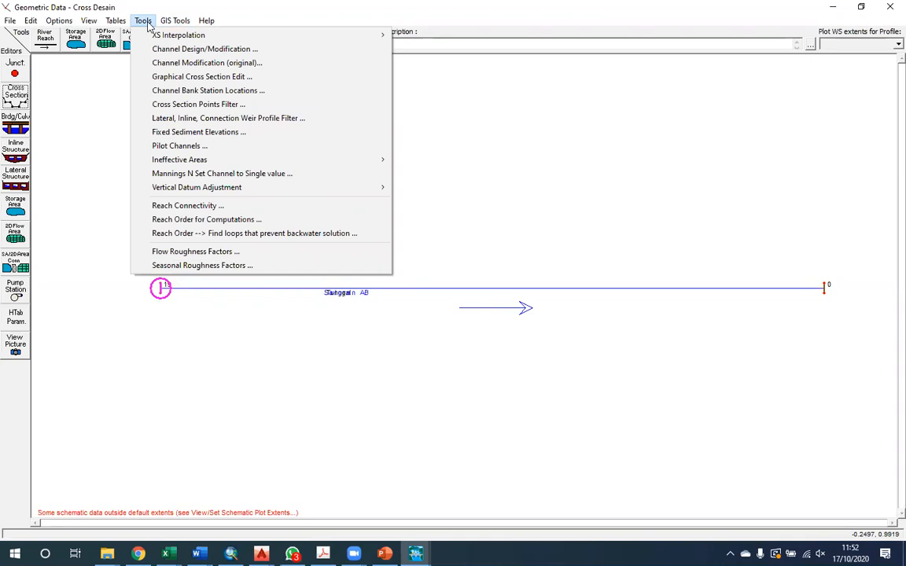
{"action": "mouse_move", "coordinate": [153, 40]}
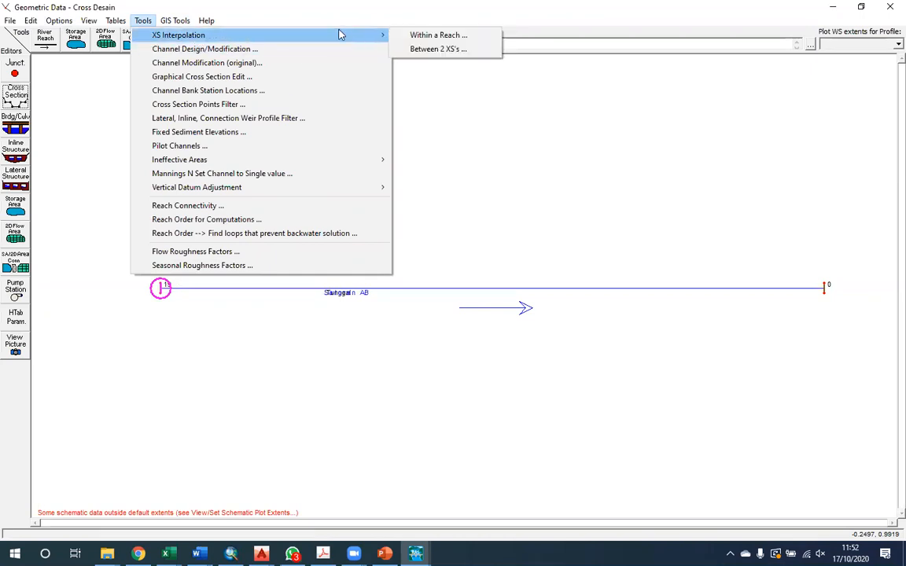
{"action": "left_click", "coordinate": [209, 23]}
{"action": "left_click", "coordinate": [147, 22]}
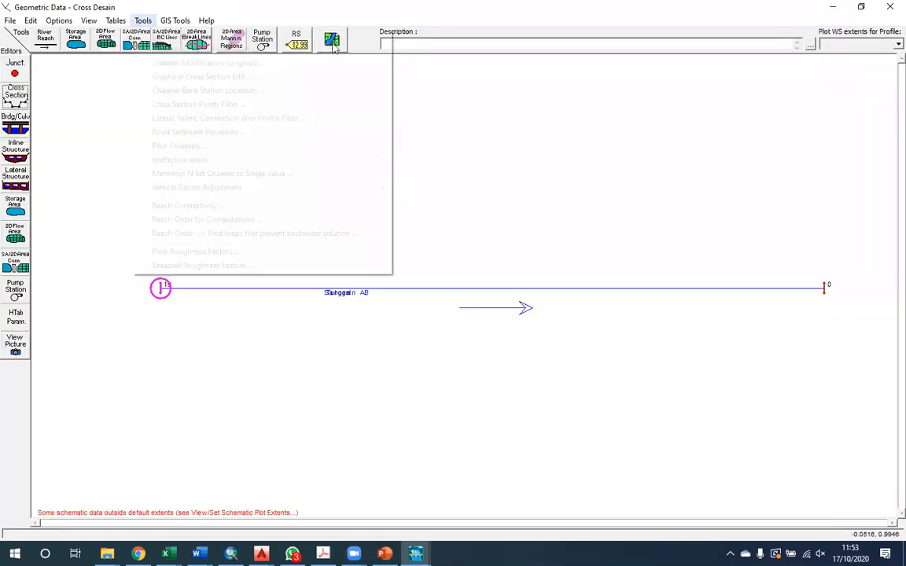
{"action": "mouse_move", "coordinate": [336, 36]}
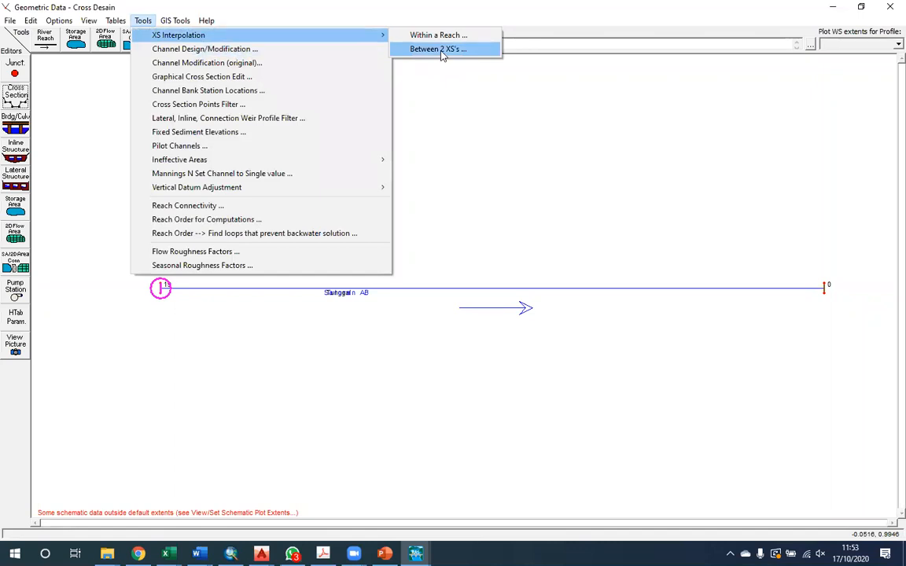
{"action": "left_click", "coordinate": [442, 51]}
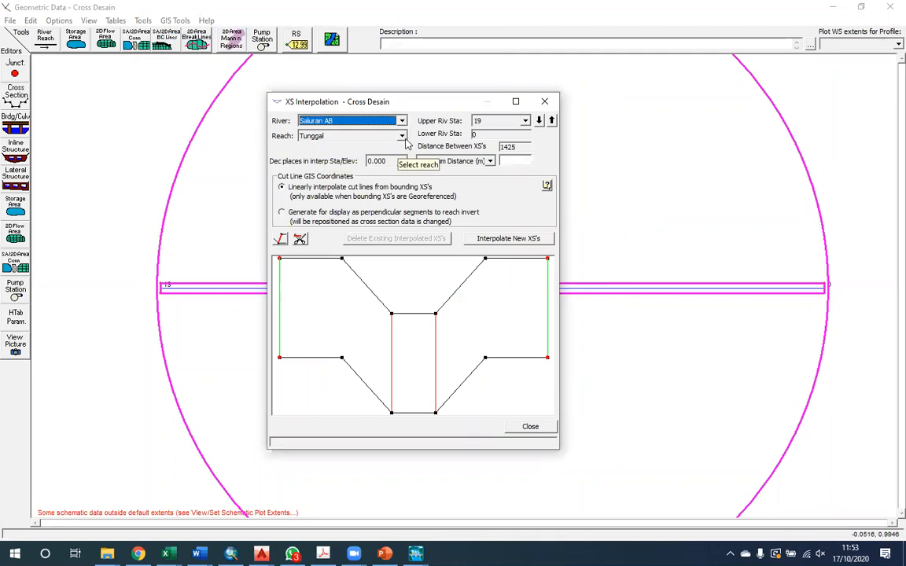
{"action": "left_click", "coordinate": [368, 135]}
{"action": "left_click", "coordinate": [313, 147]}
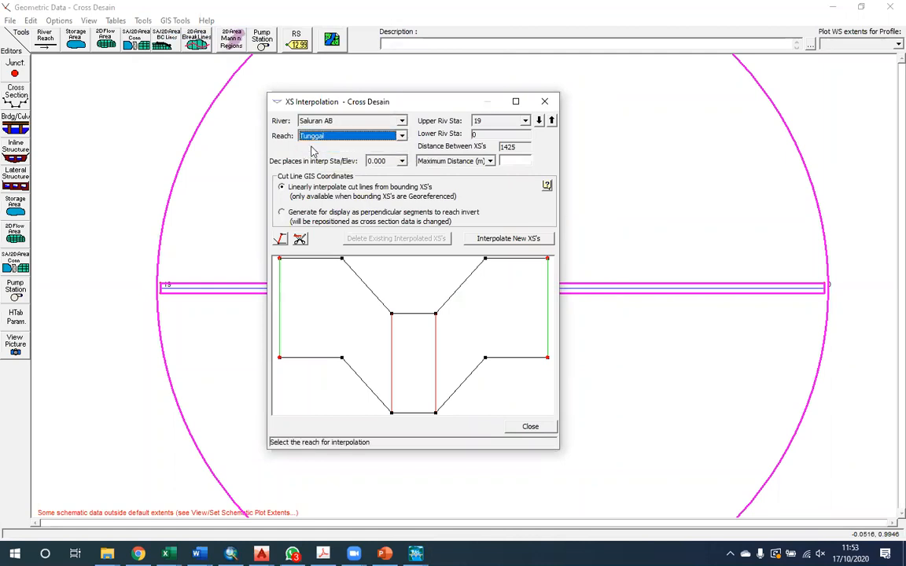
Choose 19 as the upper river station and set the maximum distance between interpolated sections to 75 m.
{"action": "left_click", "coordinate": [479, 134]}
{"action": "left_click", "coordinate": [525, 123]}
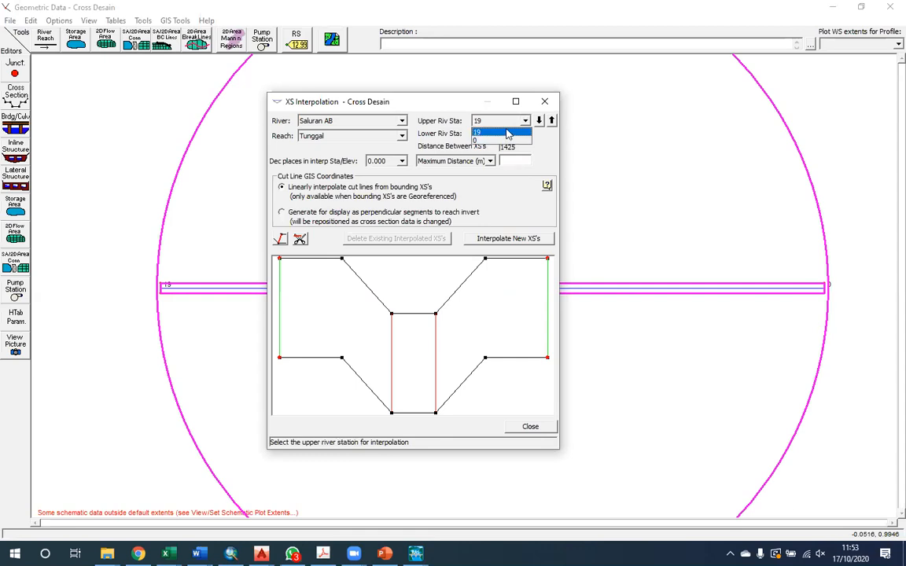
{"action": "left_click", "coordinate": [478, 102]}
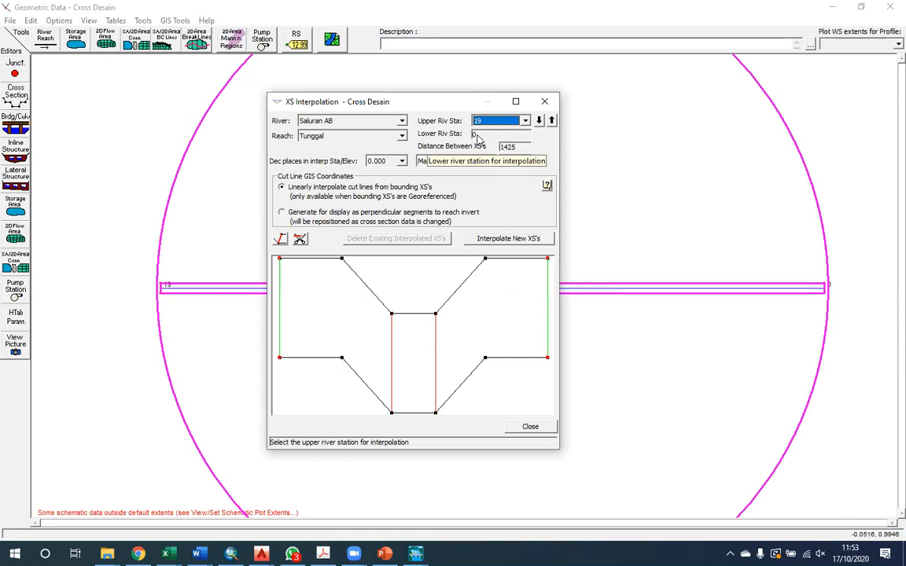
{"action": "left_click", "coordinate": [526, 121]}
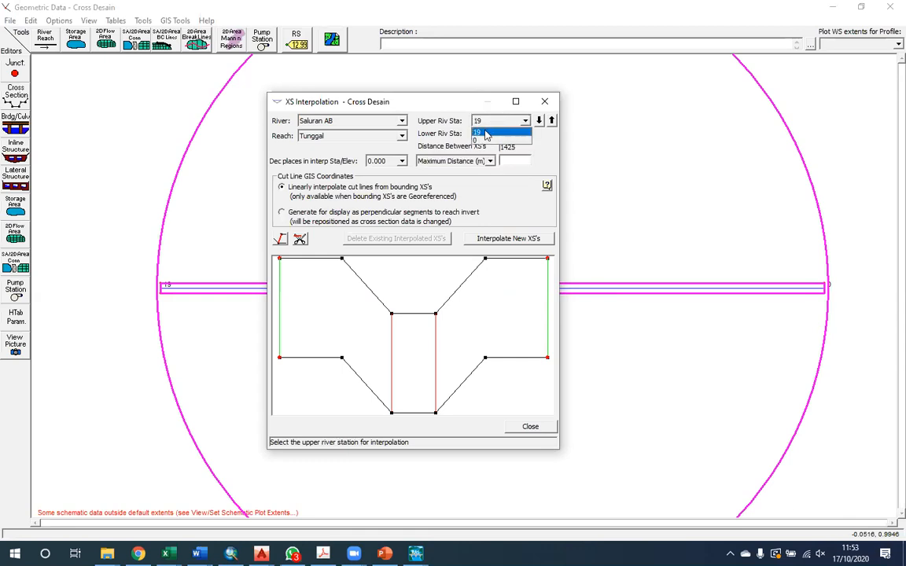
{"action": "left_click", "coordinate": [485, 132]}
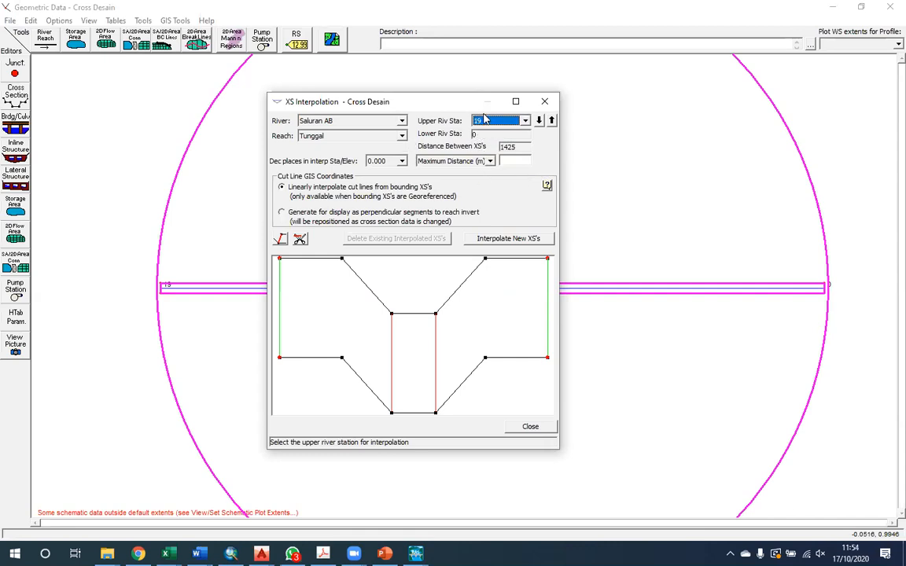
{"action": "left_click", "coordinate": [512, 162]}
{"action": "type", "text": "75"}
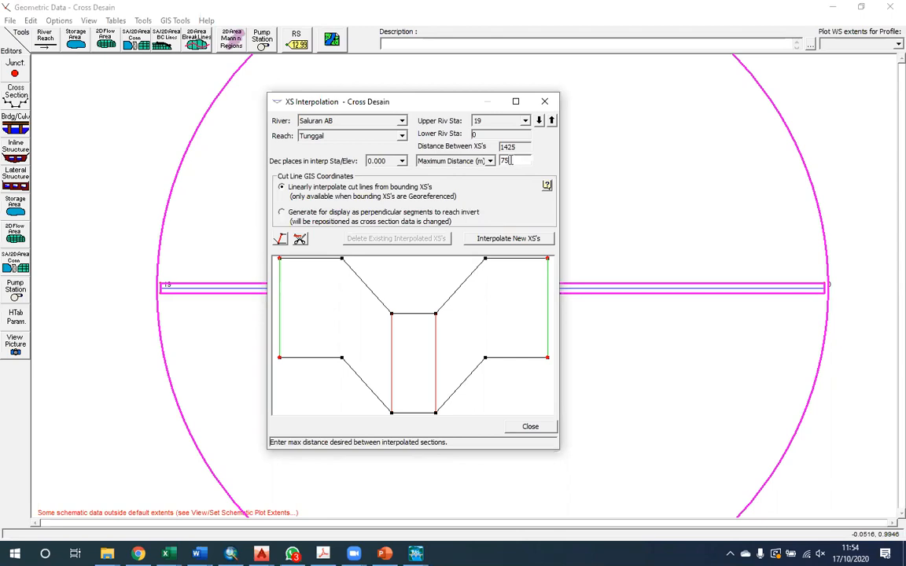
{"action": "left_click", "coordinate": [661, 336]}
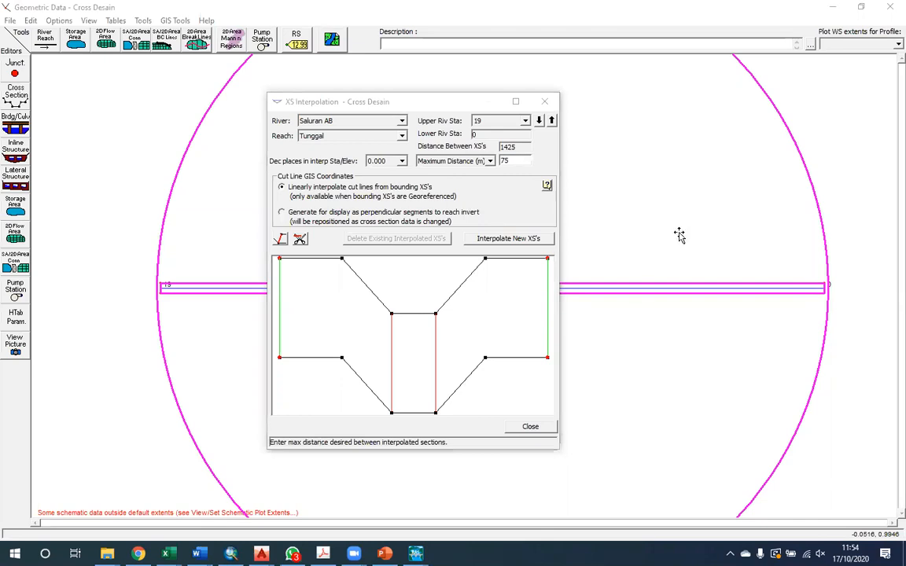
{"action": "key", "text": "alt+Tab"}
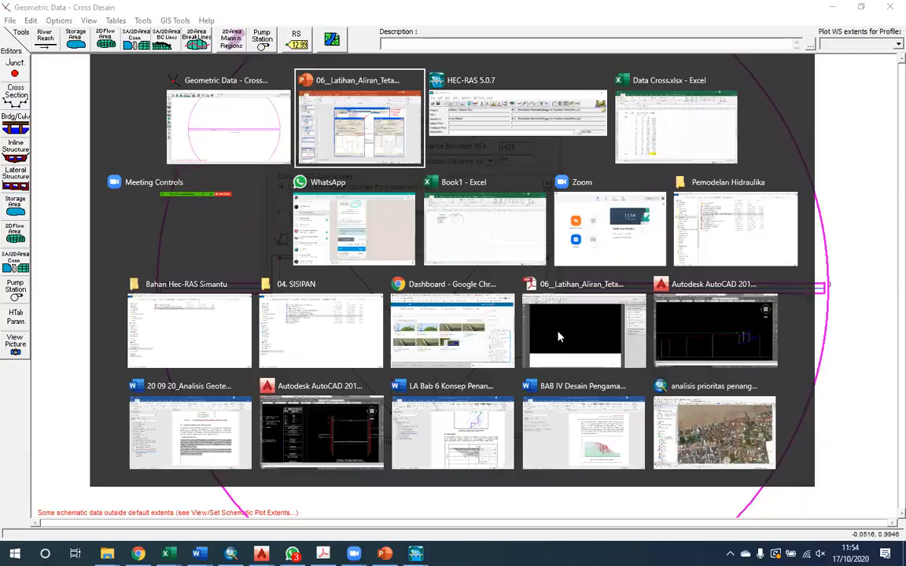
{"action": "key", "text": "alt"}
{"action": "key", "text": "alt+Tab"}
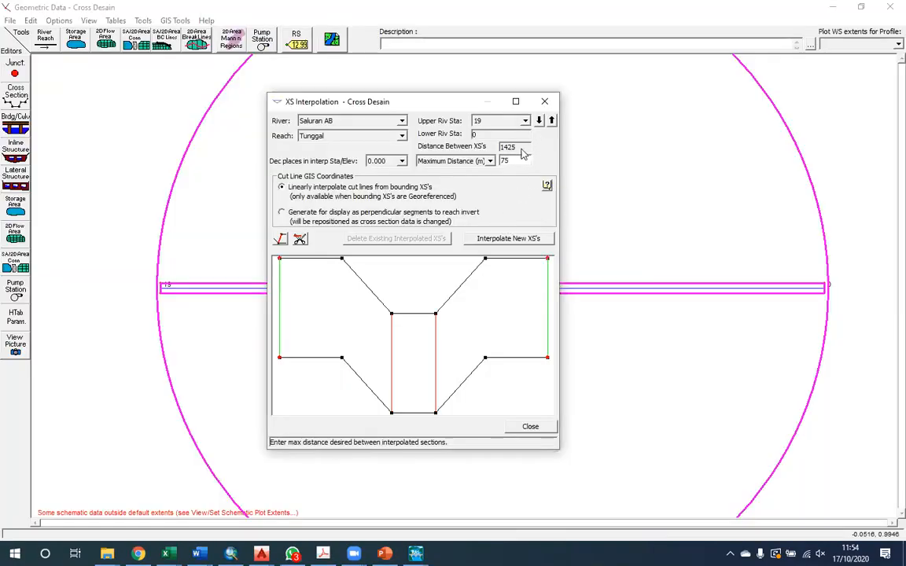
{"action": "key", "text": "alt+Tab"}
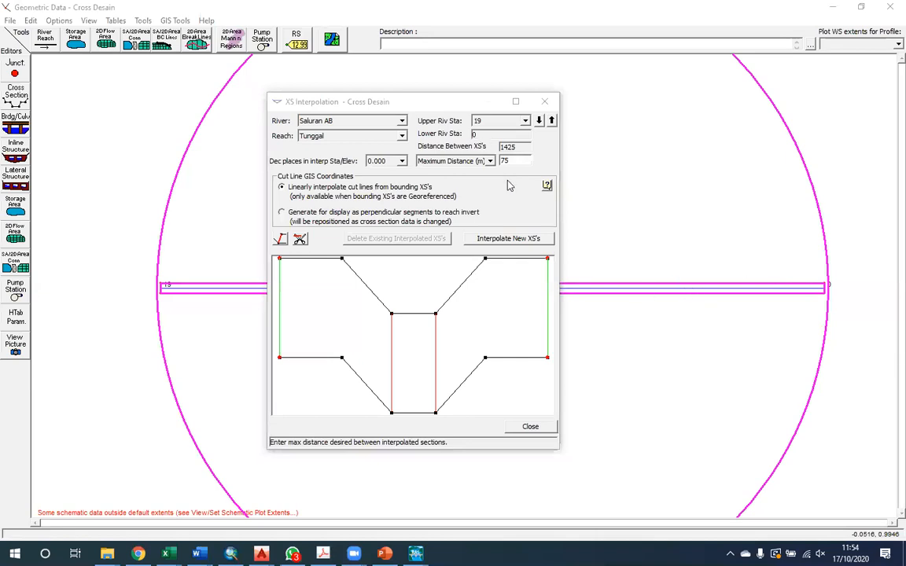
Generate the interpolated cross sections between river stations 19 and 0 and close the interpolation dialog.
{"action": "left_click", "coordinate": [473, 188]}
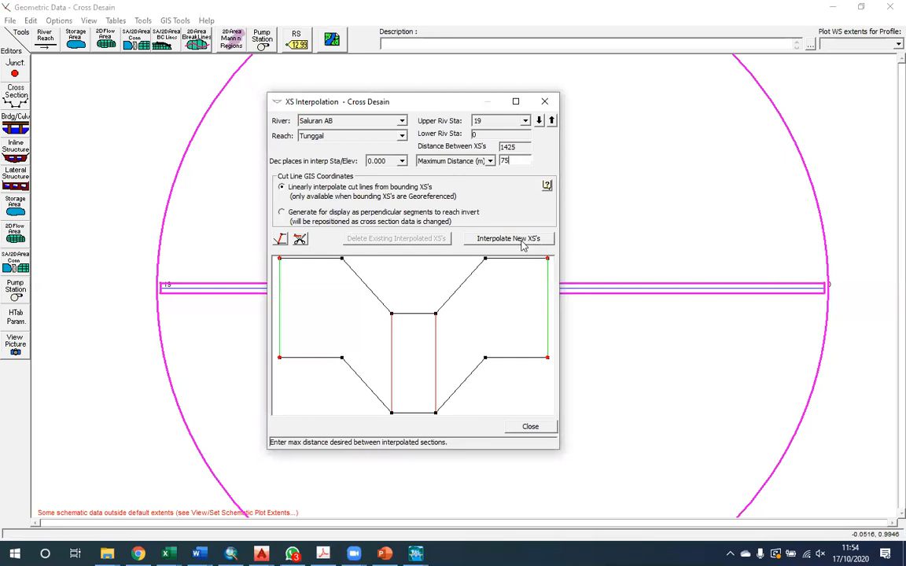
{"action": "left_click", "coordinate": [525, 245]}
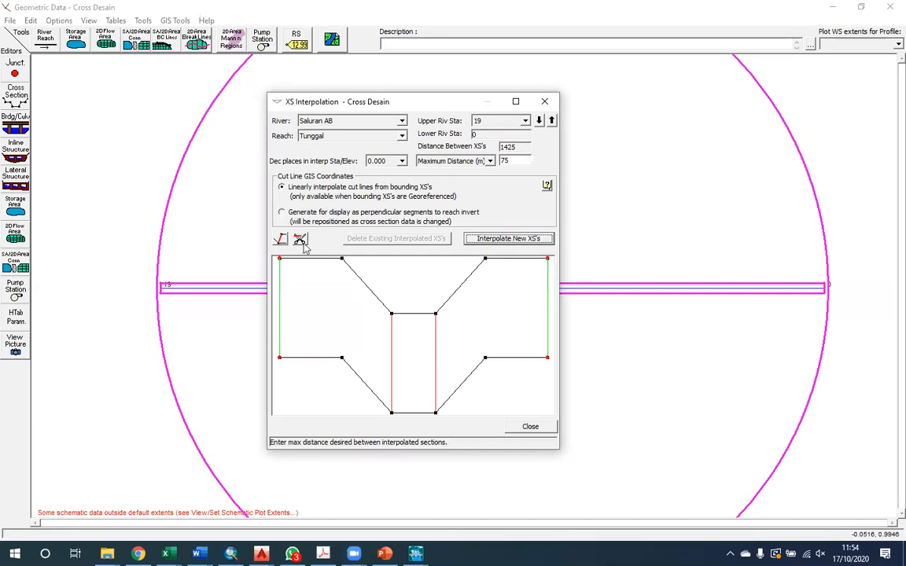
{"action": "left_click", "coordinate": [505, 240]}
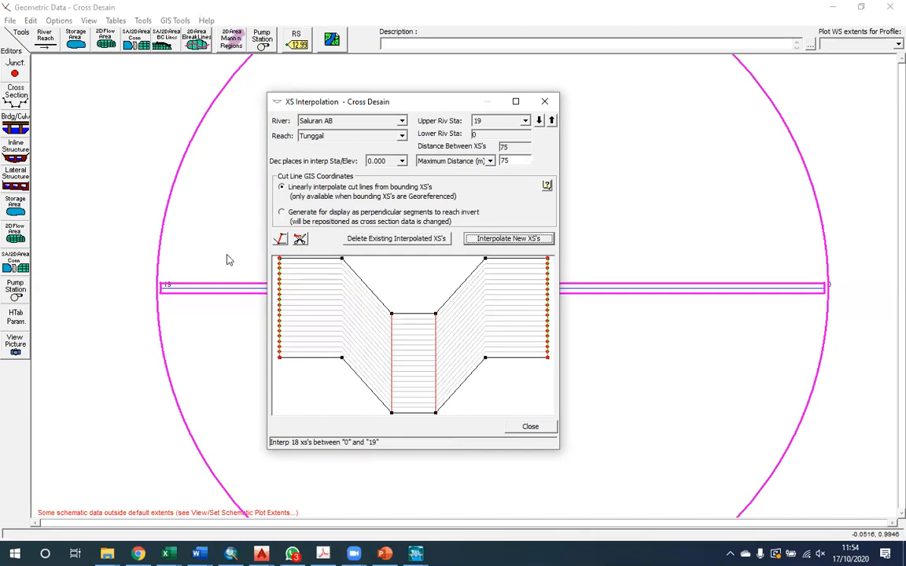
{"action": "left_click", "coordinate": [542, 430]}
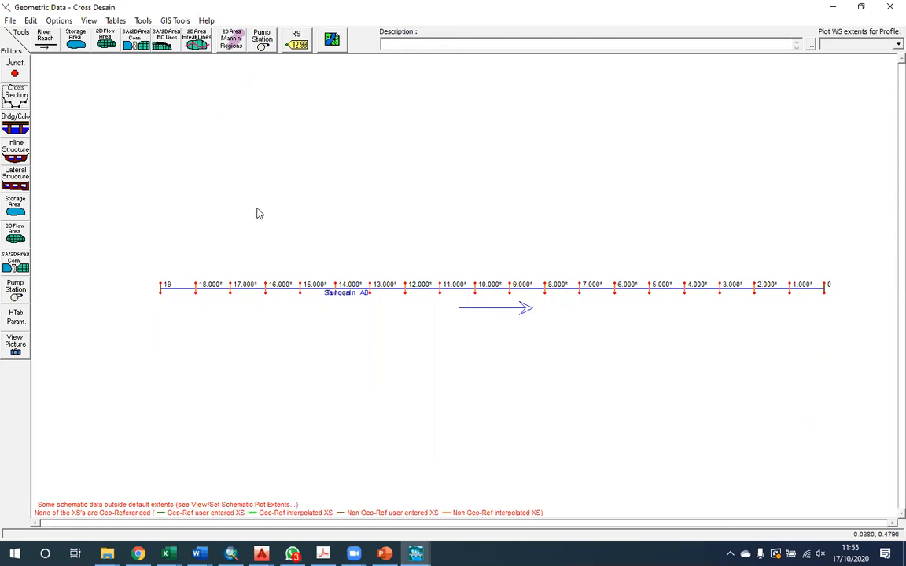
Open the cross section editor, browse the interpolated sections downstream to river station 0, and move the dialog below the river line.
{"action": "left_click", "coordinate": [21, 104]}
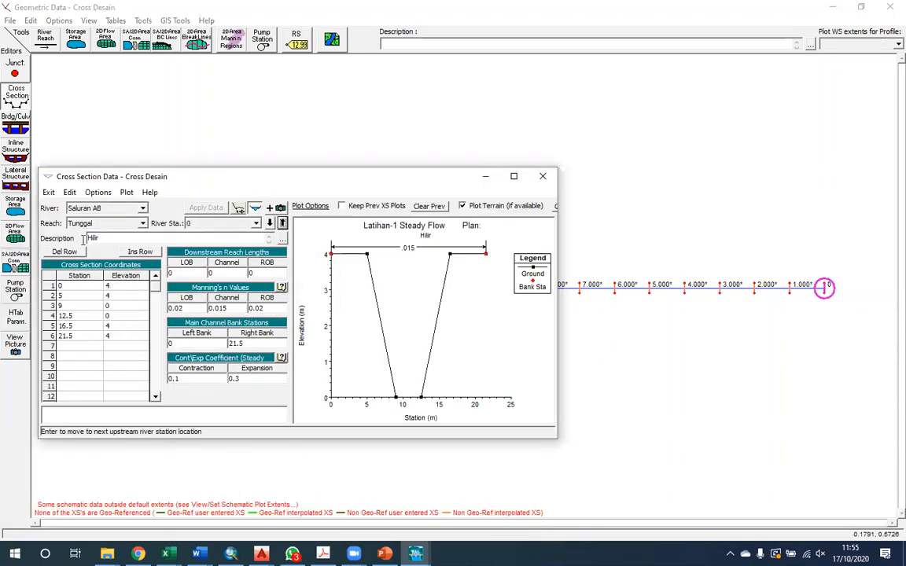
{"action": "left_click", "coordinate": [270, 224]}
{"action": "left_click", "coordinate": [269, 224]}
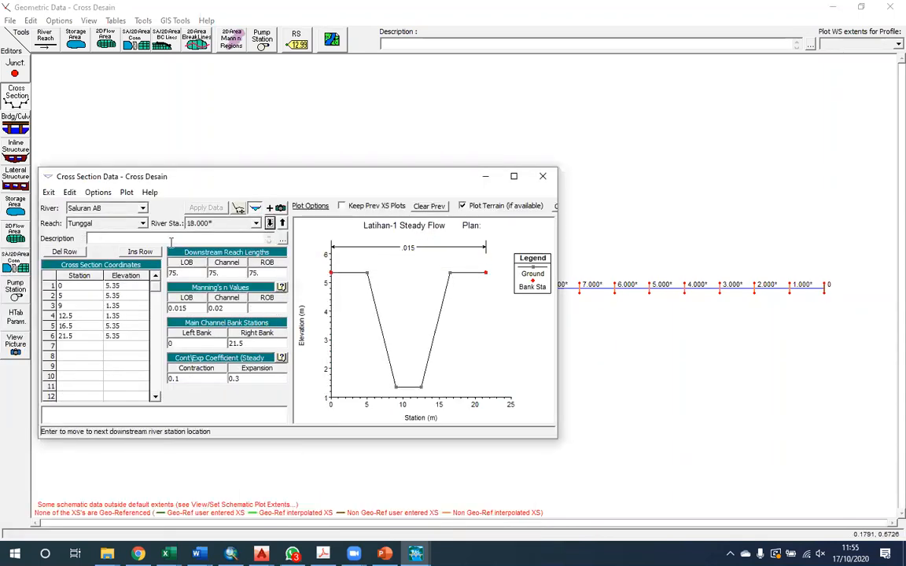
{"action": "left_click", "coordinate": [269, 223]}
{"action": "left_click", "coordinate": [269, 224]}
{"action": "left_click", "coordinate": [269, 224]}
{"action": "left_click", "coordinate": [269, 223]}
{"action": "left_click", "coordinate": [269, 224]}
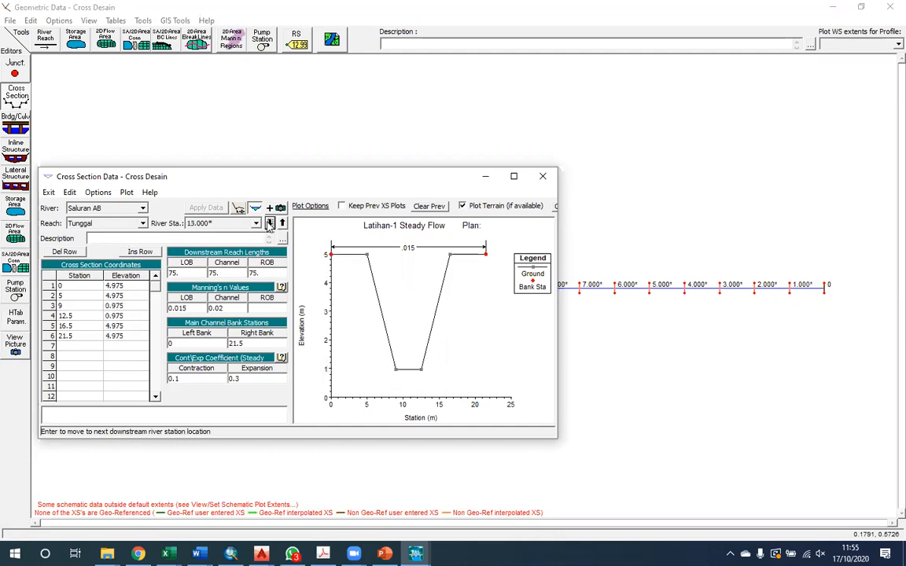
{"action": "left_click", "coordinate": [269, 223]}
{"action": "left_click", "coordinate": [269, 223]}
{"action": "left_click", "coordinate": [269, 223]}
{"action": "left_click", "coordinate": [269, 223]}
{"action": "left_click", "coordinate": [269, 223]}
{"action": "left_click", "coordinate": [269, 224]}
{"action": "left_click", "coordinate": [269, 224]}
{"action": "left_click", "coordinate": [269, 224]}
{"action": "left_click_drag", "start_coordinate": [260, 178], "coordinate": [274, 189]}
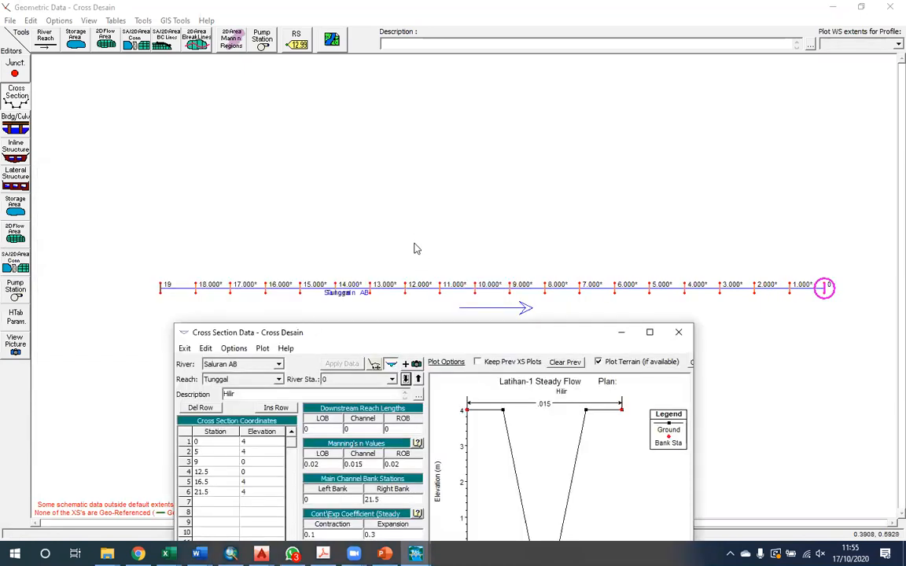
{"action": "right_click", "coordinate": [417, 249]}
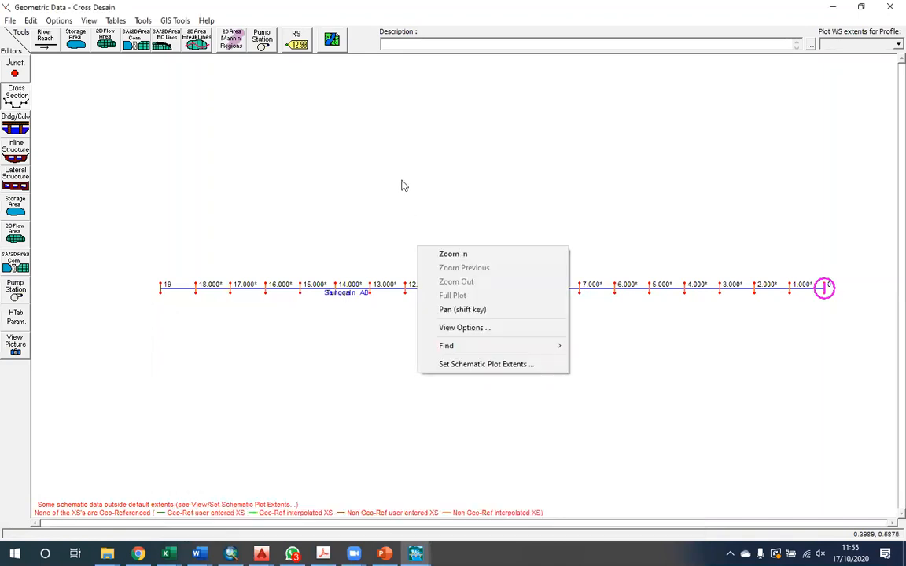
{"action": "left_click", "coordinate": [386, 319]}
{"action": "right_click", "coordinate": [406, 342]}
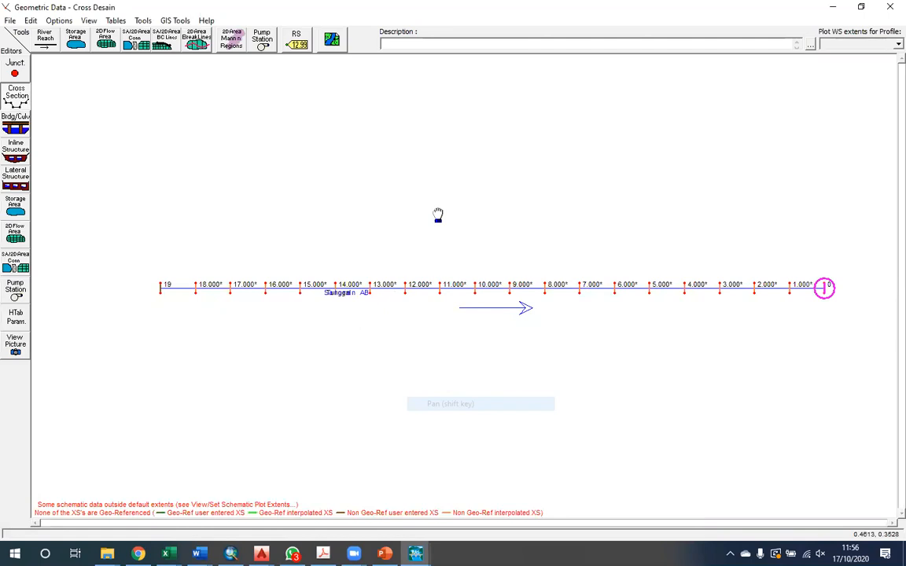
Bring back the Cross Section Data dialog, reposition it below the river line, and display upstream river station 19.
{"action": "left_click", "coordinate": [18, 97]}
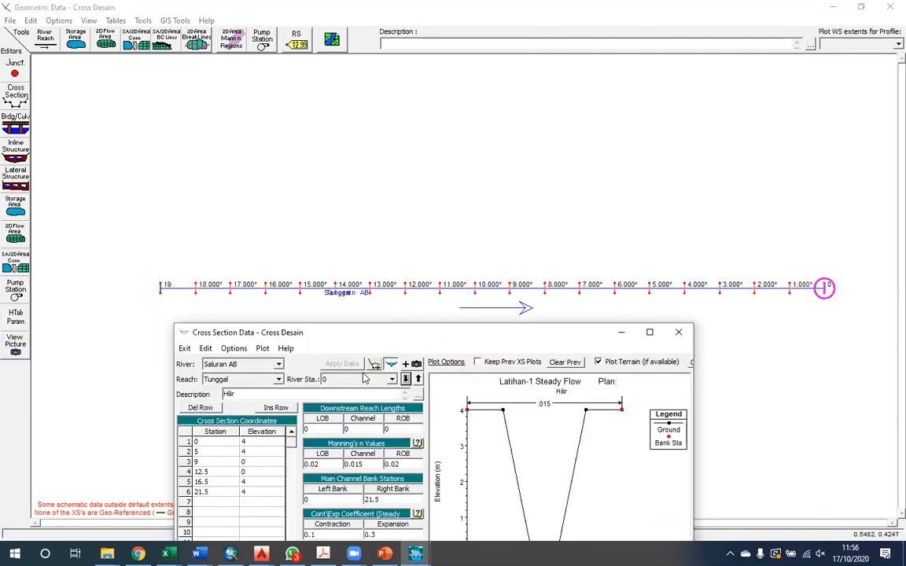
{"action": "left_click_drag", "start_coordinate": [326, 333], "coordinate": [283, 324]}
{"action": "left_click", "coordinate": [160, 288]}
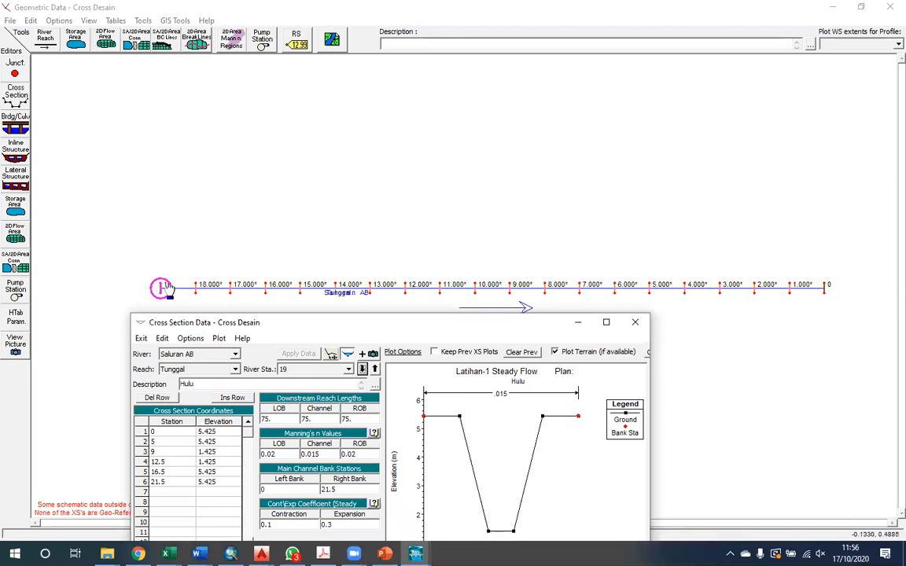
{"action": "left_click", "coordinate": [12, 107]}
Examine each section from station 18 down to 0 against its marker on the schematic, and move the dialog back over the river line.
{"action": "left_click", "coordinate": [362, 369]}
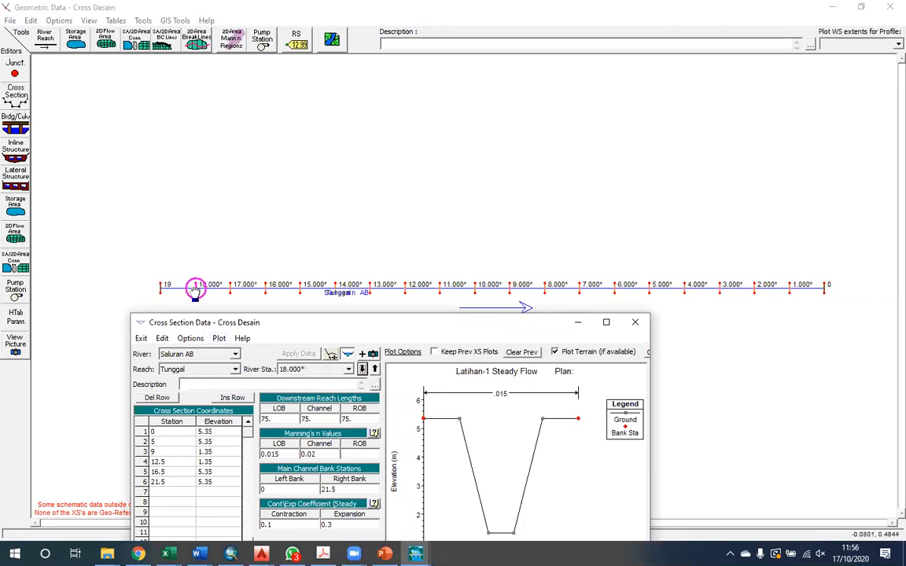
{"action": "left_click", "coordinate": [362, 369]}
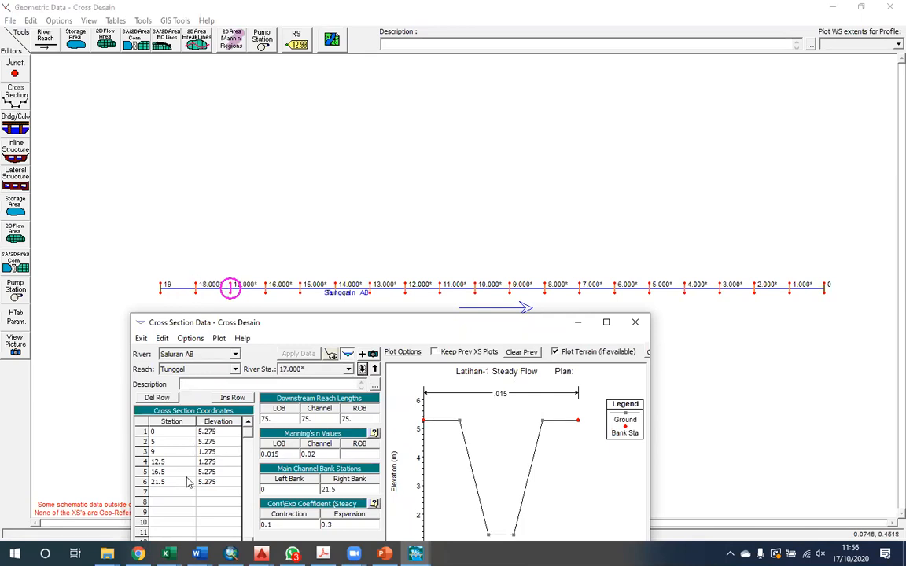
{"action": "left_click", "coordinate": [361, 369]}
{"action": "left_click", "coordinate": [362, 369]}
{"action": "left_click", "coordinate": [362, 369]}
{"action": "left_click", "coordinate": [362, 369]}
{"action": "left_click", "coordinate": [362, 369]}
{"action": "left_click", "coordinate": [362, 369]}
{"action": "left_click", "coordinate": [361, 369]}
{"action": "left_click", "coordinate": [362, 368]}
{"action": "left_click", "coordinate": [362, 369]}
{"action": "left_click", "coordinate": [362, 369]}
{"action": "left_click", "coordinate": [362, 369]}
{"action": "left_click", "coordinate": [362, 369]}
{"action": "left_click", "coordinate": [361, 369]}
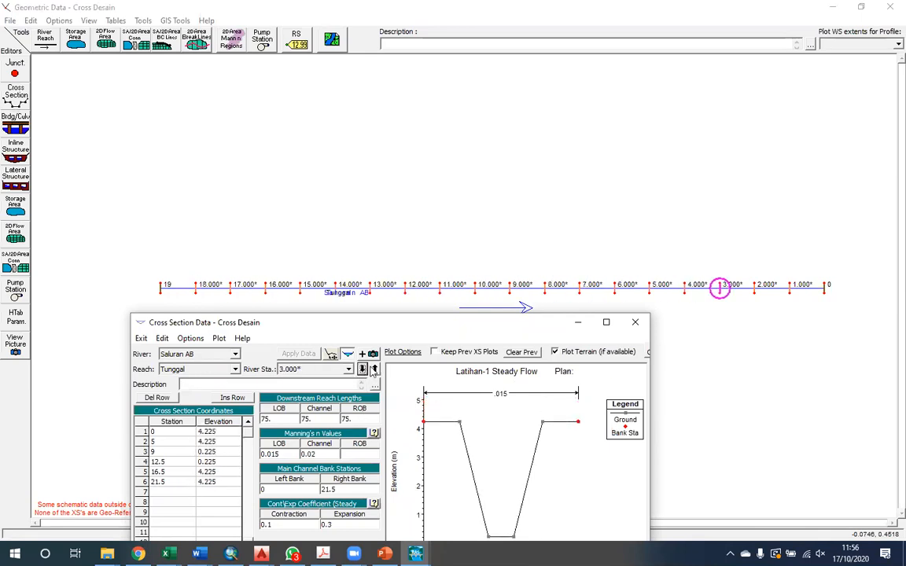
{"action": "left_click", "coordinate": [362, 369]}
{"action": "left_click", "coordinate": [362, 369]}
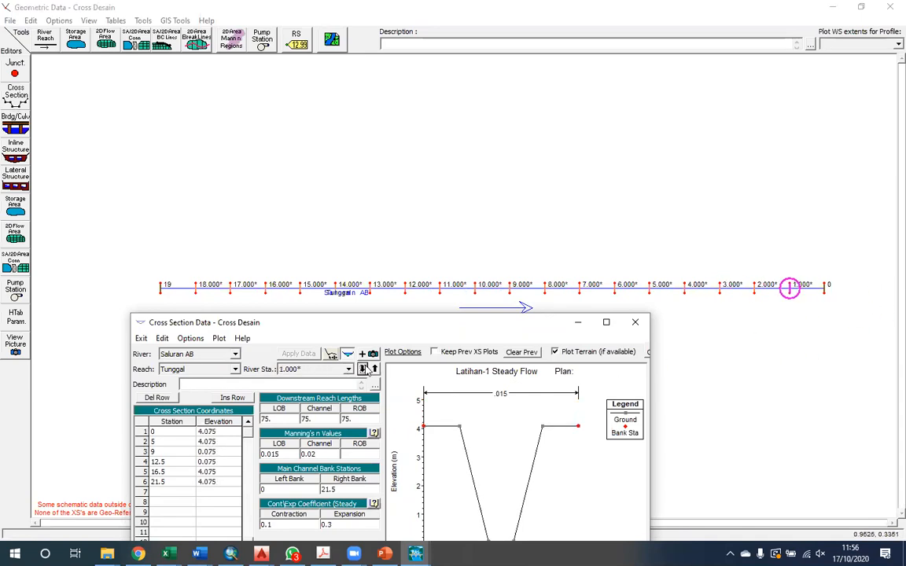
{"action": "left_click", "coordinate": [361, 369]}
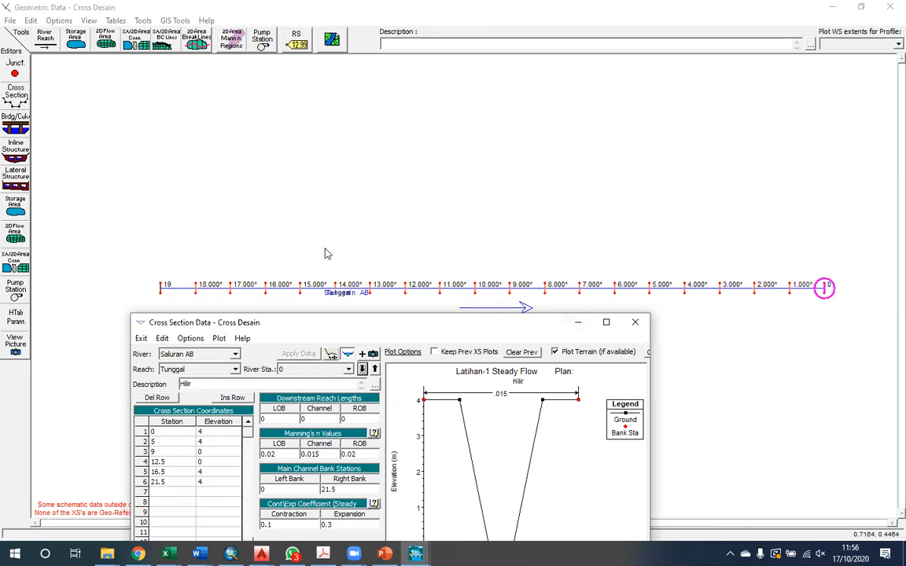
{"action": "left_click_drag", "start_coordinate": [251, 323], "coordinate": [328, 137]}
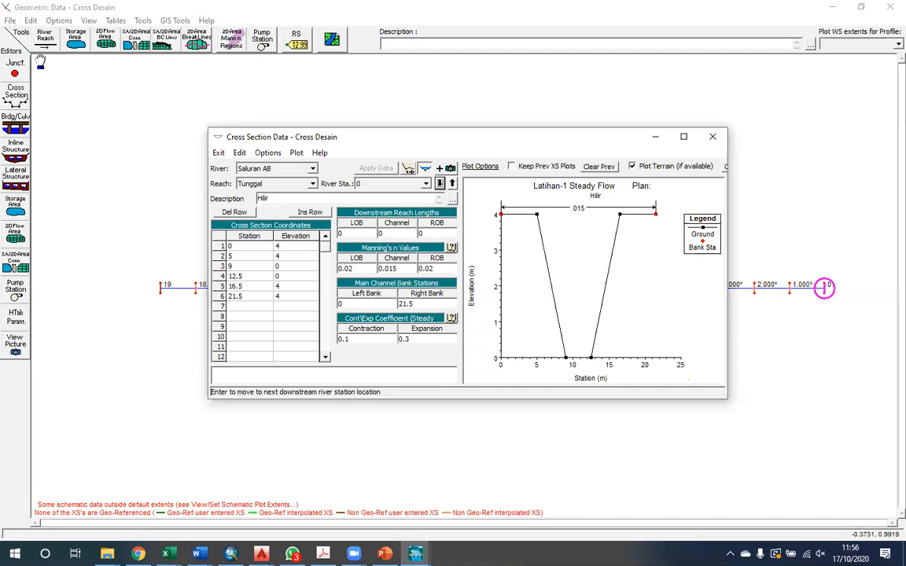
Exit the geometry data editor and advance the PowerPoint exercise to slide 15 about the profile plot, returning to HEC-RAS.
{"action": "left_click", "coordinate": [9, 21]}
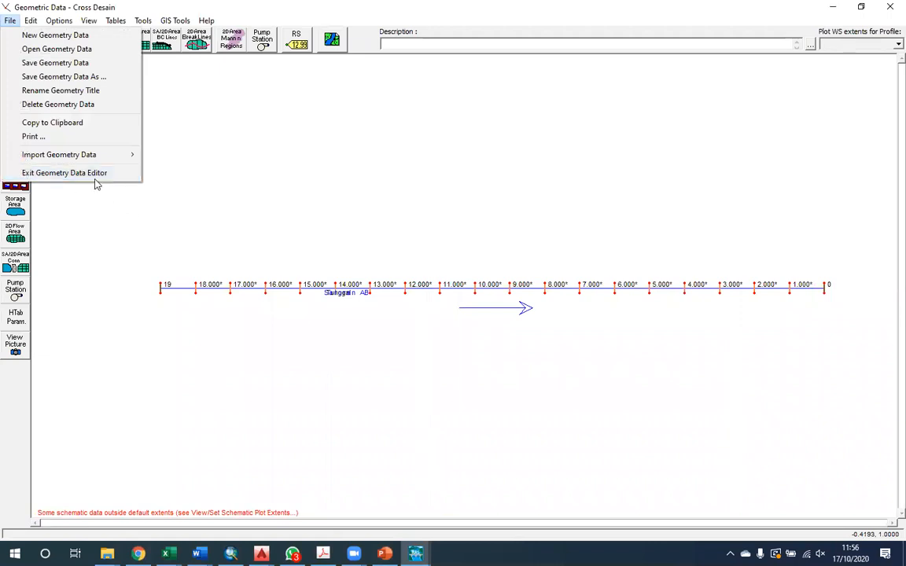
{"action": "key", "text": "Return"}
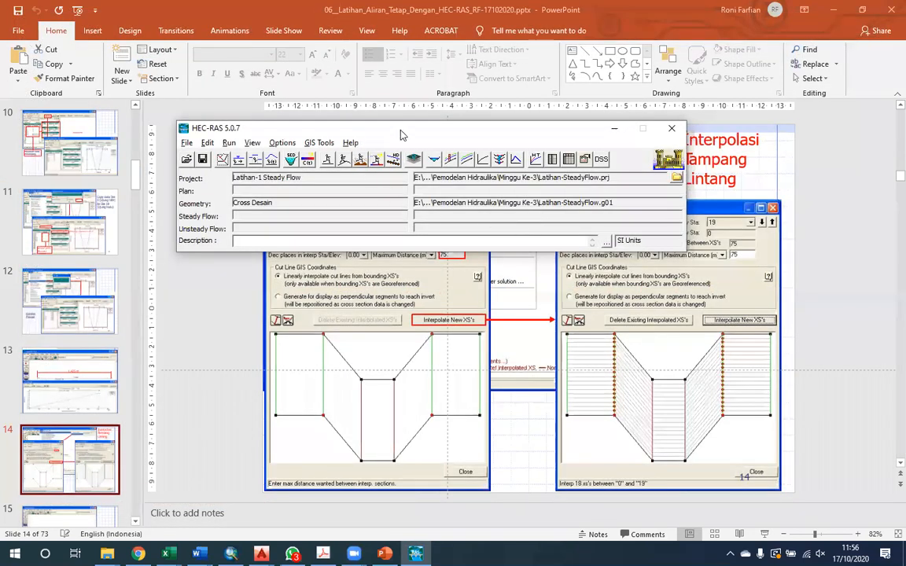
{"action": "key", "text": "alt+Tab"}
{"action": "scroll", "coordinate": [449, 163], "scroll_direction": "down", "scroll_amount": 1}
{"action": "key", "text": "alt+Tab"}
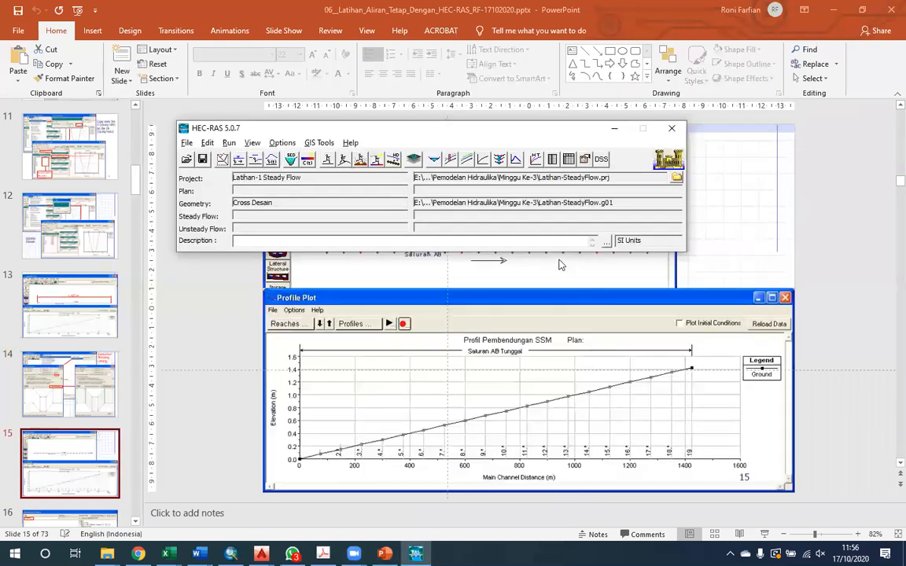
Open the profile plot of Saluran AB Tunggal, maximize it, and show river stationing as the land marks.
{"action": "left_click_drag", "start_coordinate": [560, 260], "coordinate": [568, 250]}
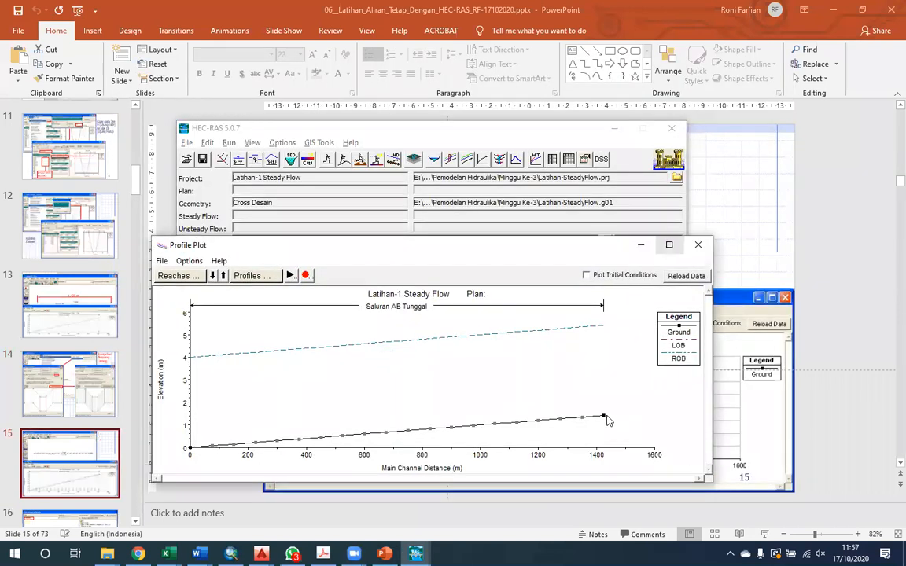
{"action": "left_click", "coordinate": [677, 248]}
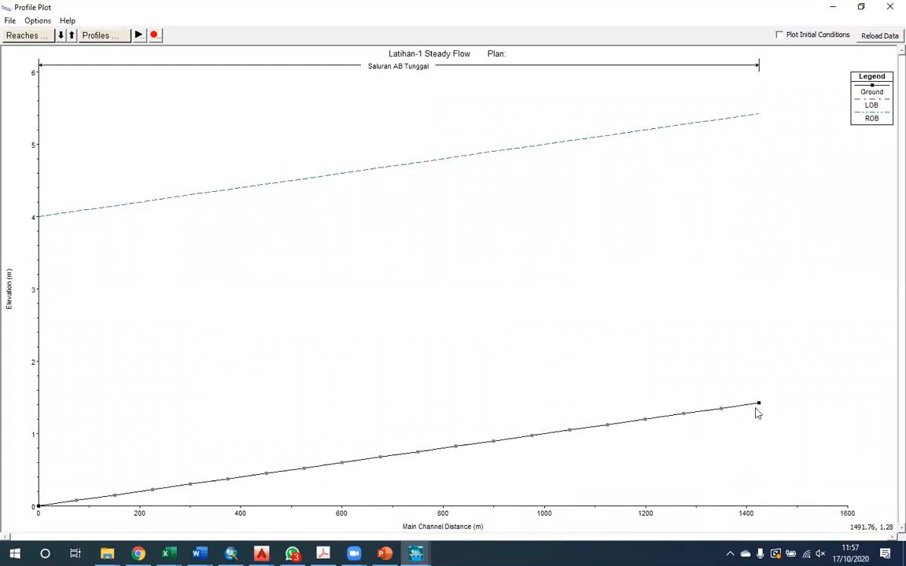
{"action": "right_click", "coordinate": [669, 326]}
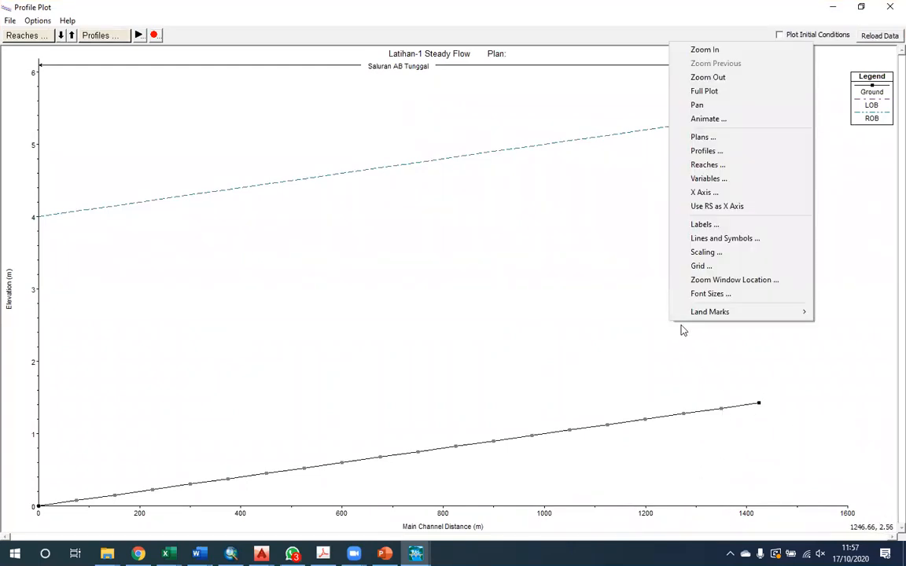
{"action": "mouse_move", "coordinate": [686, 312]}
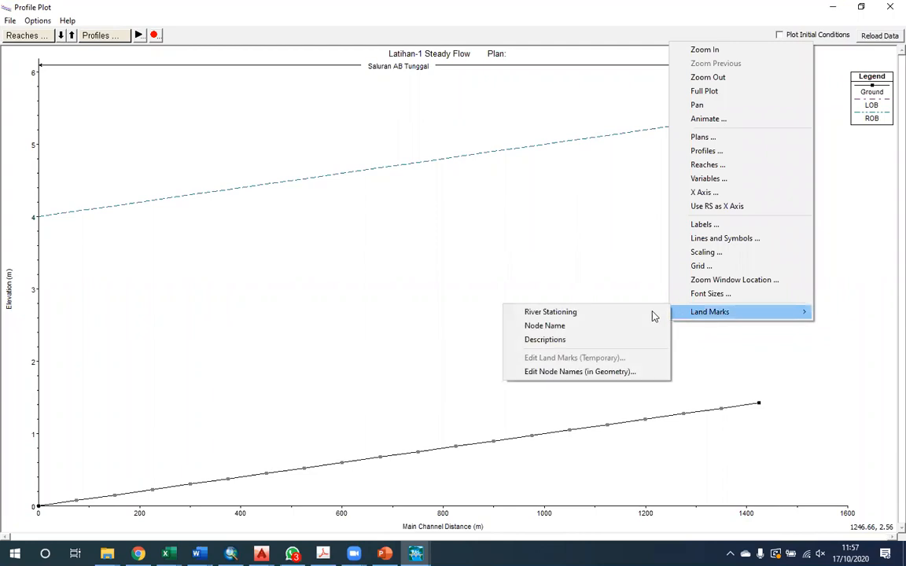
{"action": "left_click", "coordinate": [606, 313]}
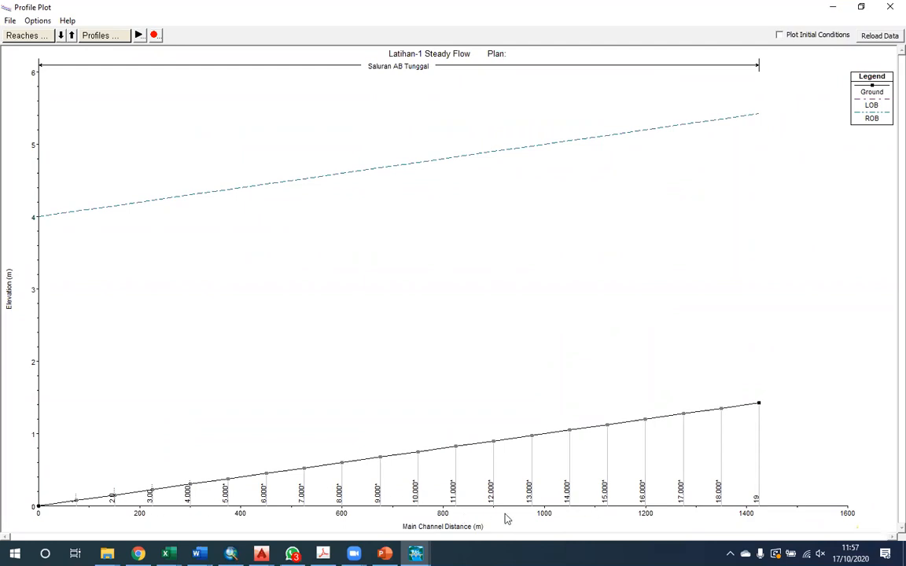
{"action": "right_click", "coordinate": [492, 352]}
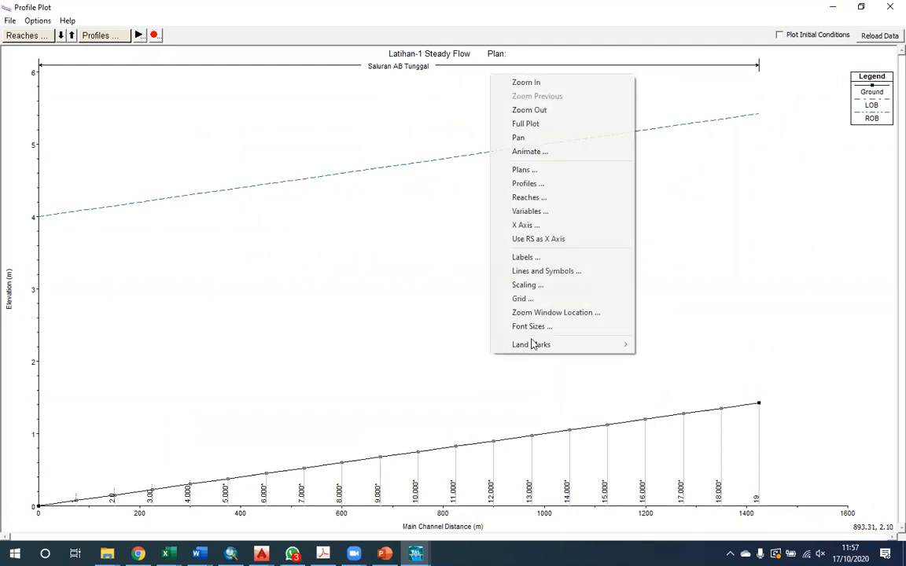
{"action": "mouse_move", "coordinate": [535, 346]}
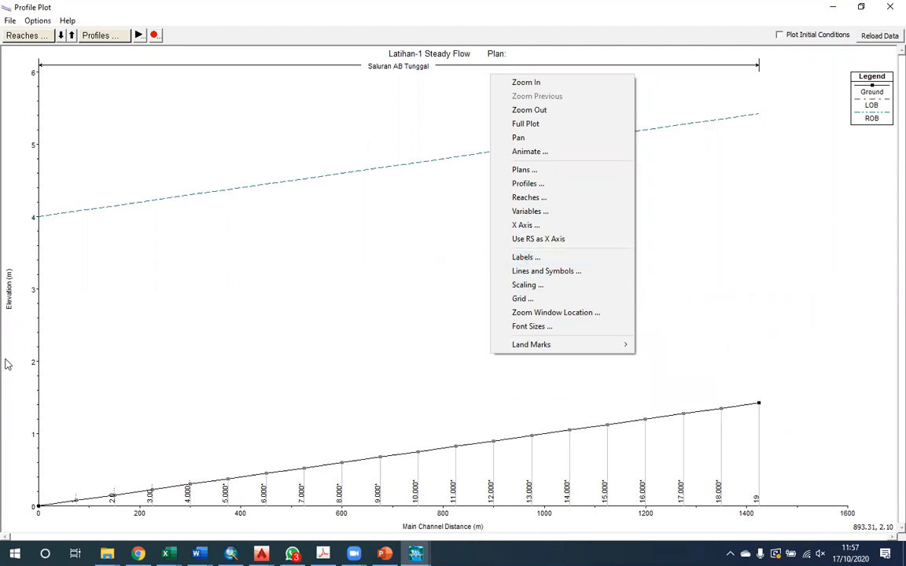
{"action": "left_click", "coordinate": [640, 381]}
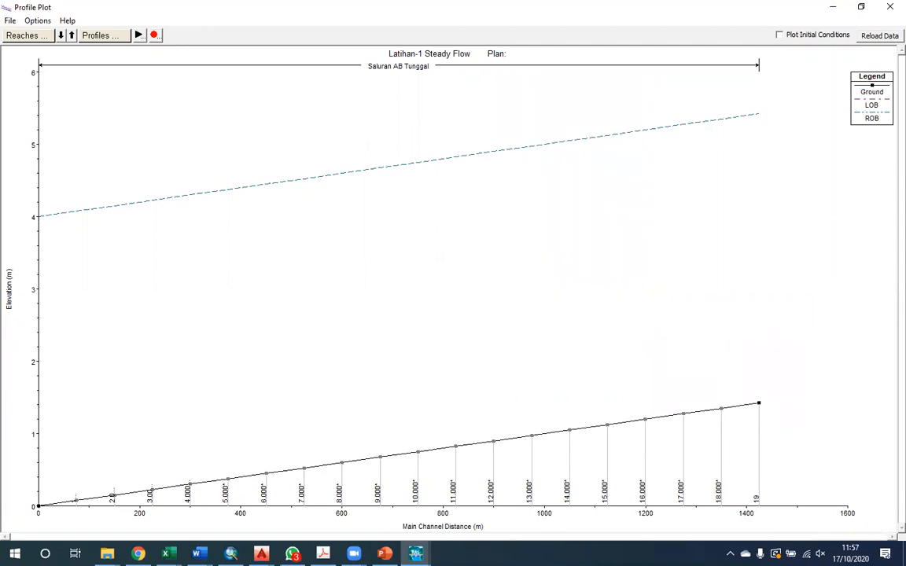
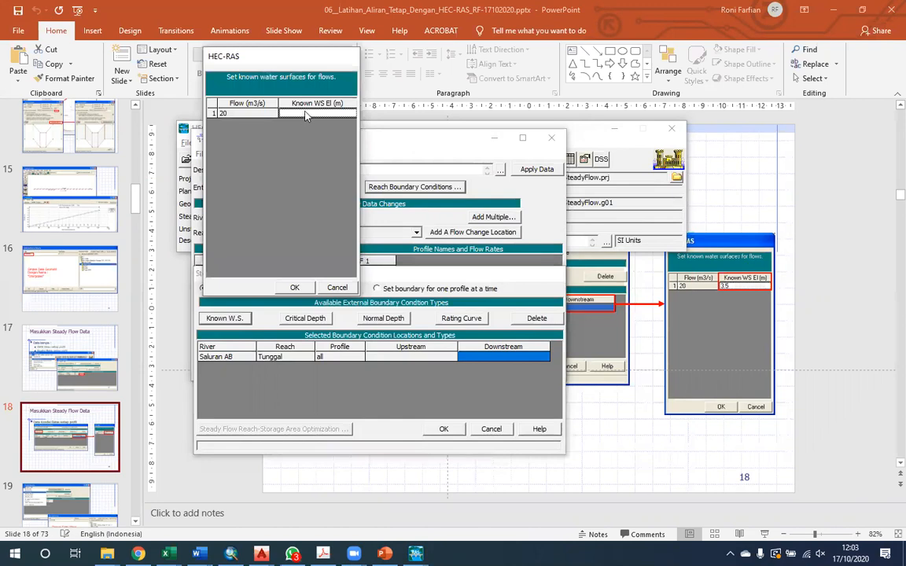
Set the known water surface elevation to 3.5 m for the downstream boundary of Saluran AB and accept the boundary conditions.
{"action": "type", "text": "3.5"}
{"action": "left_click", "coordinate": [293, 288]}
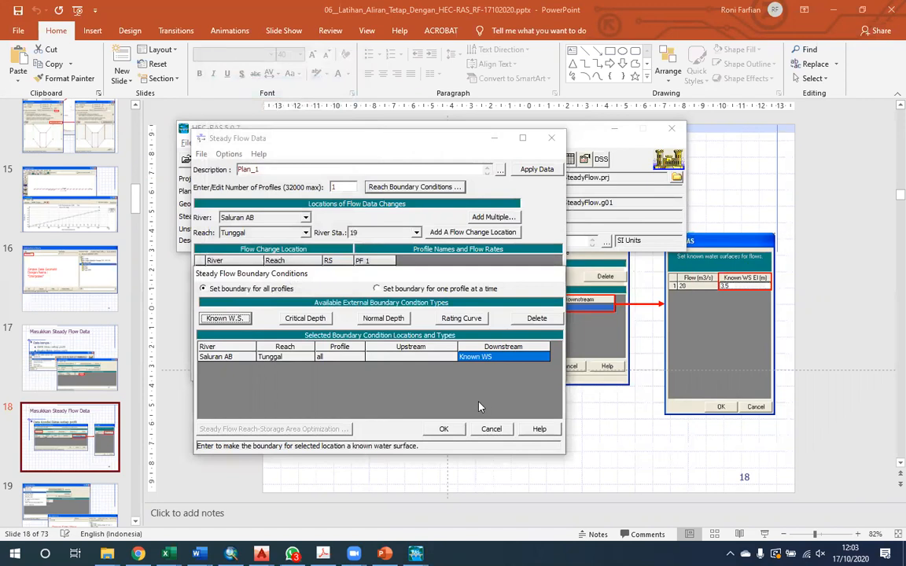
{"action": "left_click", "coordinate": [444, 430]}
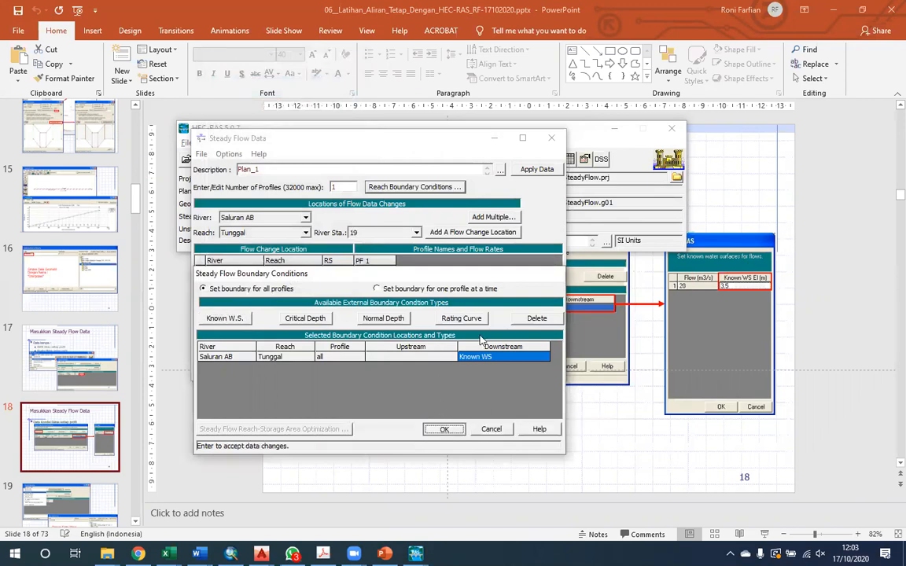
{"action": "key", "text": "Return"}
Save the steady flow data under the title Plan_1 in the Minggu Ke-3 folder and close the flow data editor.
{"action": "left_click", "coordinate": [202, 154]}
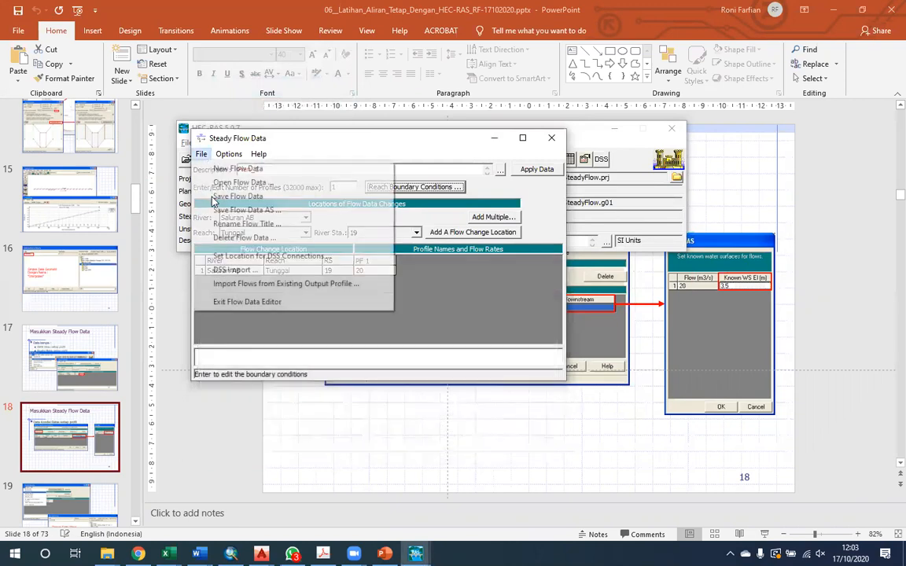
{"action": "left_click", "coordinate": [225, 210]}
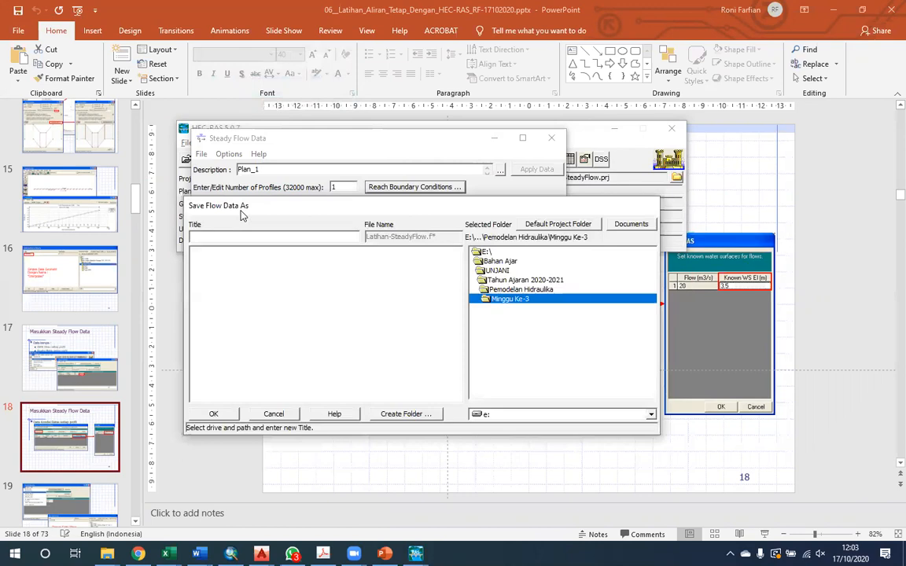
{"action": "type", "text": "Plan_1"}
{"action": "key", "text": "Return"}
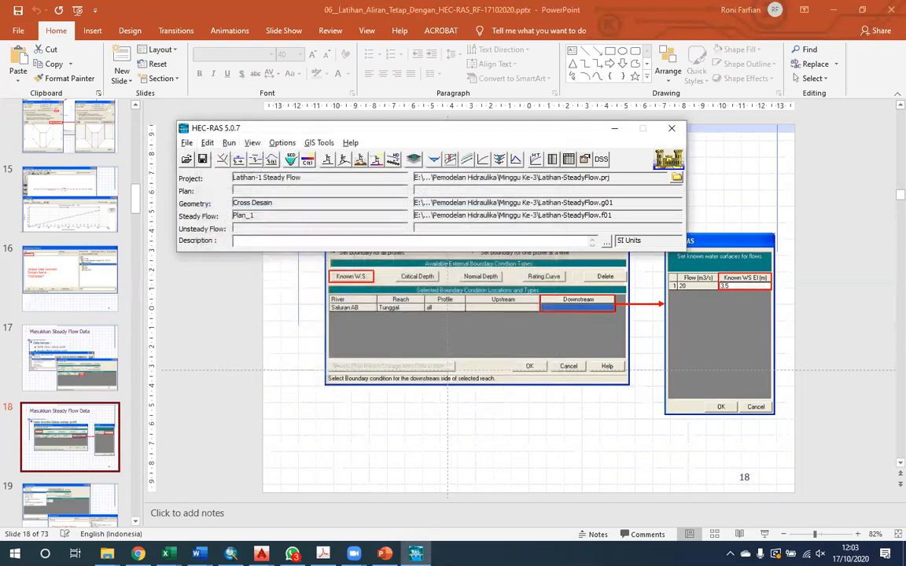
Switch to PowerPoint, read slides 19 and 20 on saving flow data and running the simulation, and return to HEC-RAS.
{"action": "left_click", "coordinate": [385, 553]}
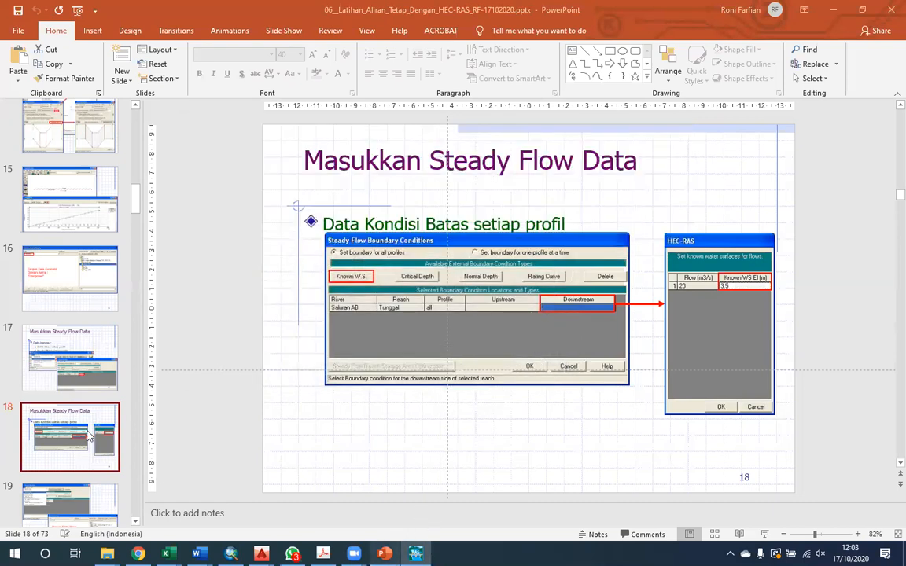
{"action": "scroll", "coordinate": [88, 356], "scroll_direction": "down", "scroll_amount": 1}
{"action": "key", "text": "Down"}
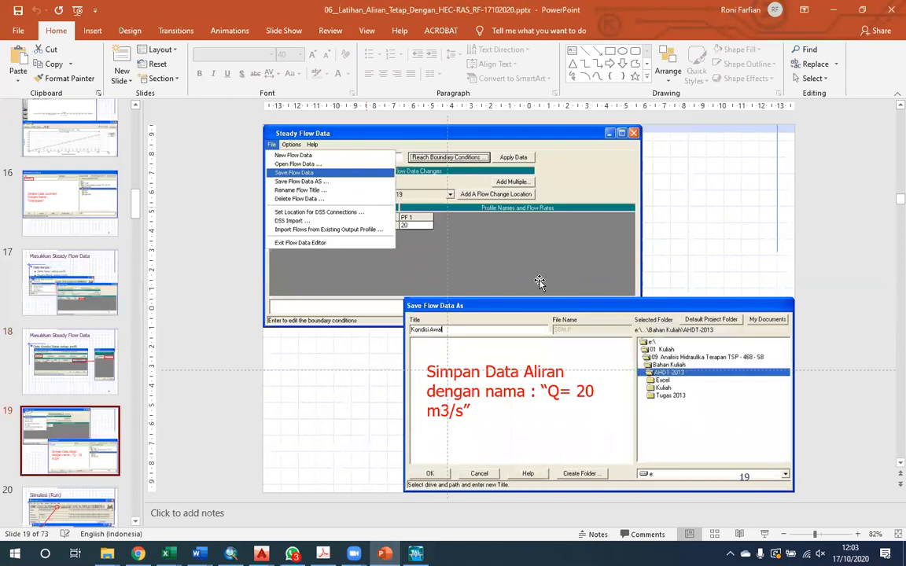
{"action": "key", "text": "Down"}
{"action": "left_click", "coordinate": [421, 552]}
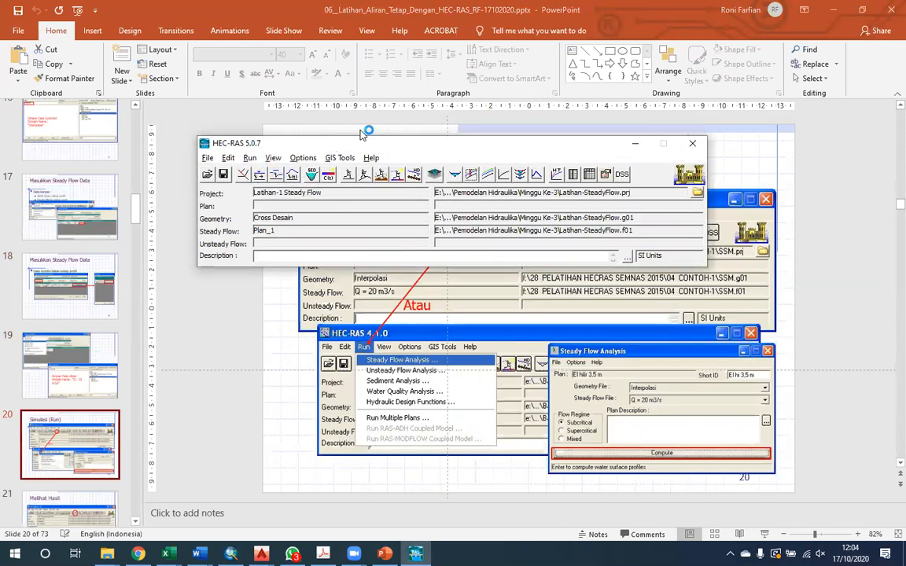
Open the steady flow analysis window and select Cross Desain as the geometry file and Plan_1 as the steady flow file.
{"action": "left_click", "coordinate": [249, 158]}
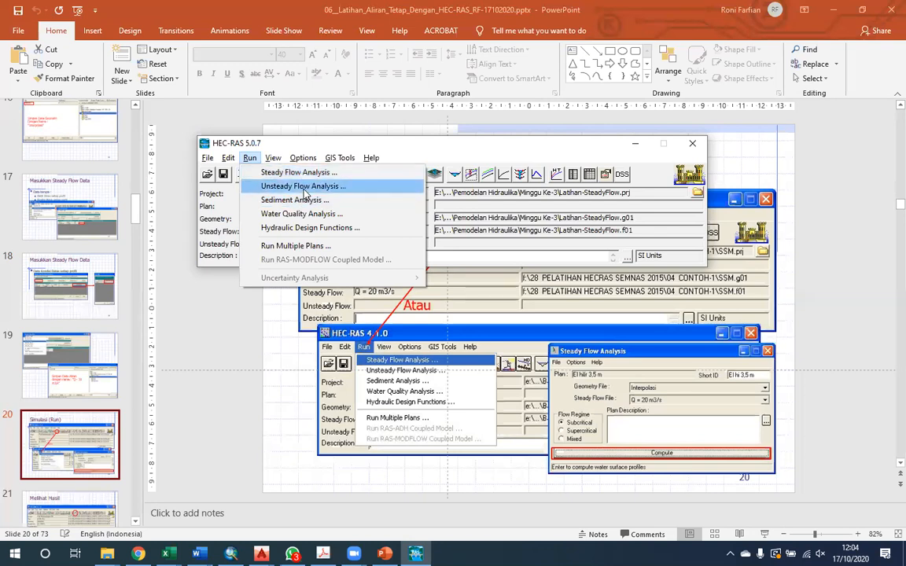
{"action": "left_click", "coordinate": [307, 174]}
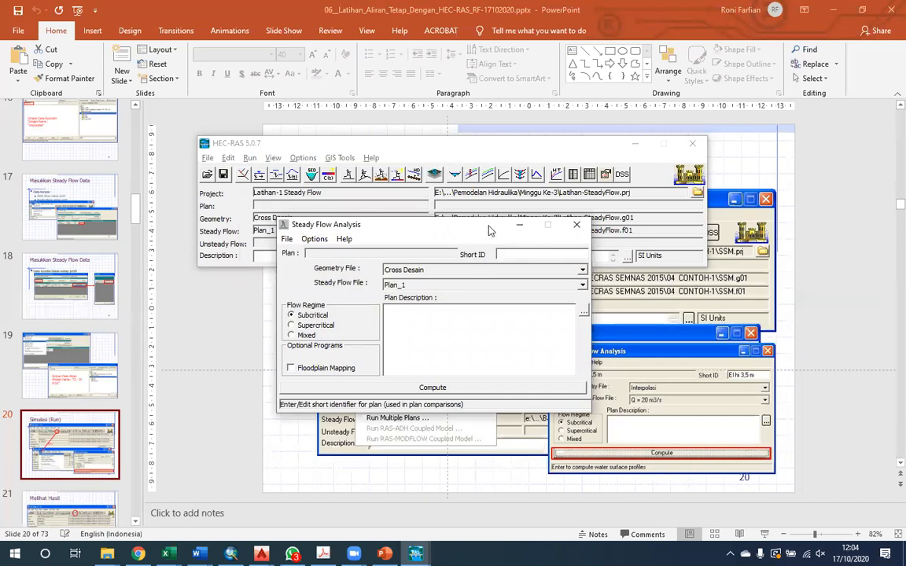
{"action": "left_click_drag", "start_coordinate": [489, 231], "coordinate": [427, 195]}
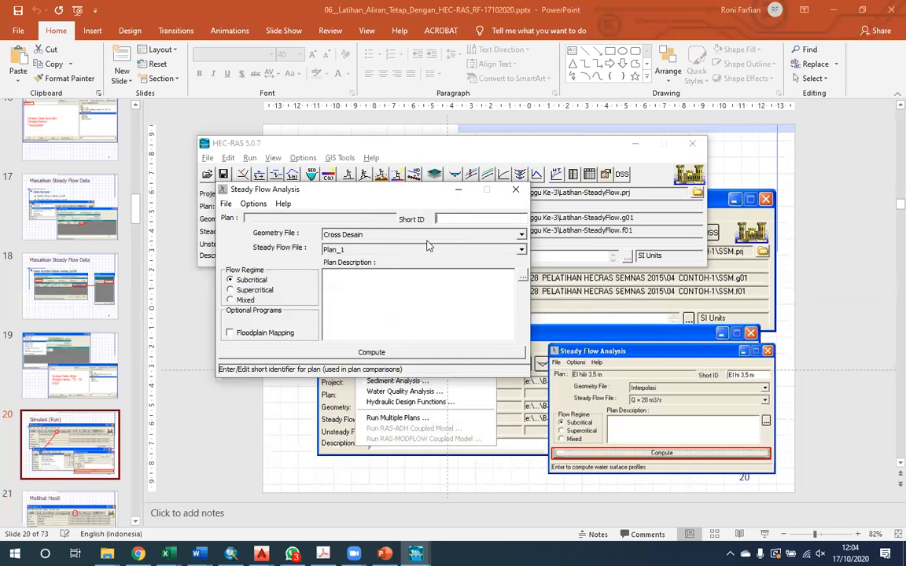
{"action": "left_click", "coordinate": [520, 236]}
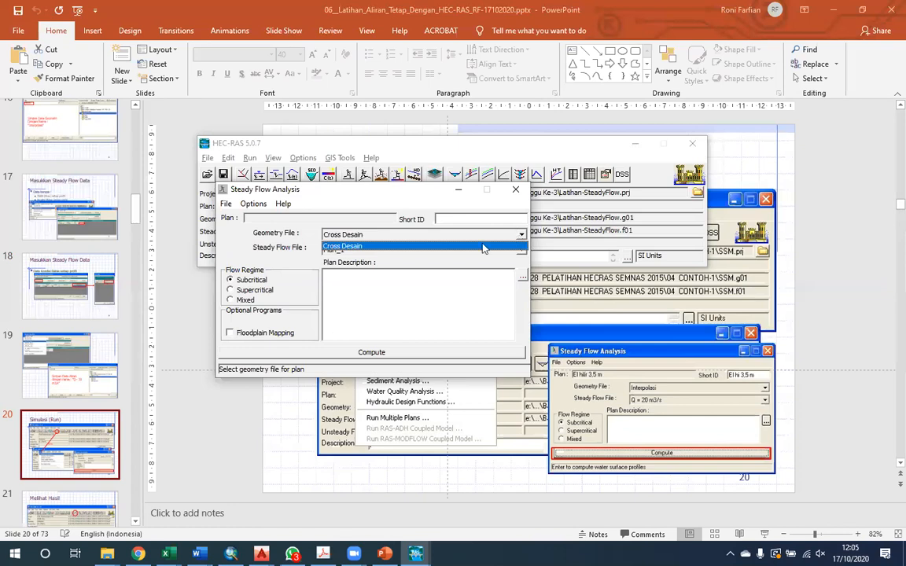
{"action": "left_click", "coordinate": [410, 292]}
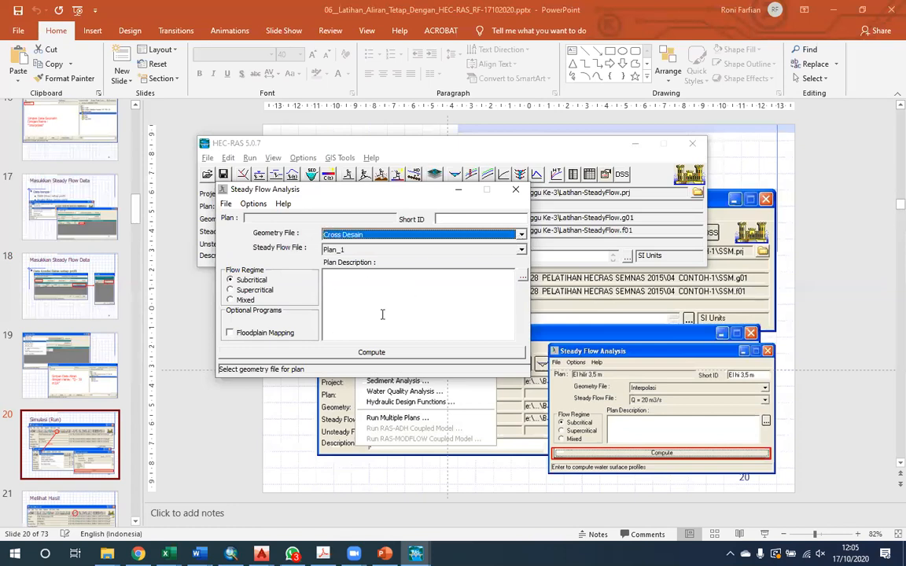
{"action": "left_click", "coordinate": [447, 234]}
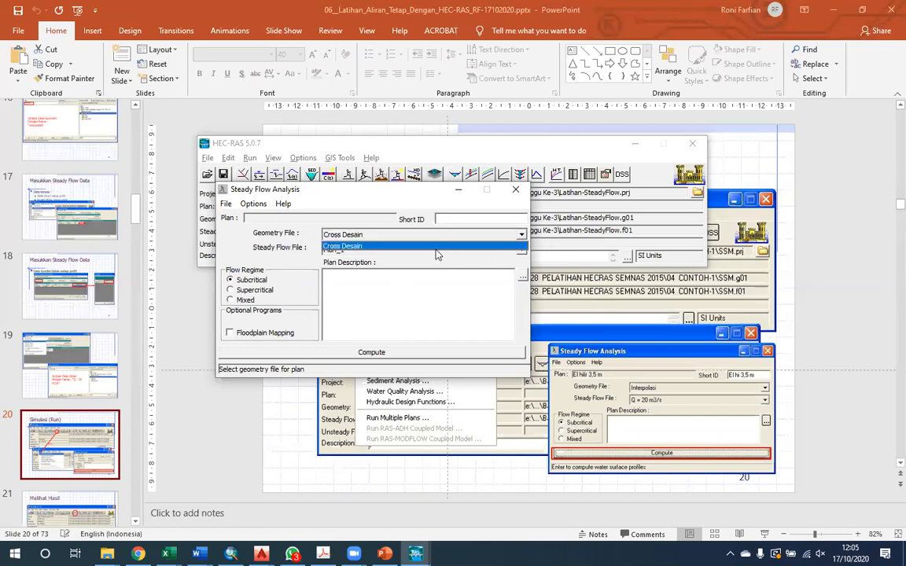
{"action": "left_click", "coordinate": [417, 269]}
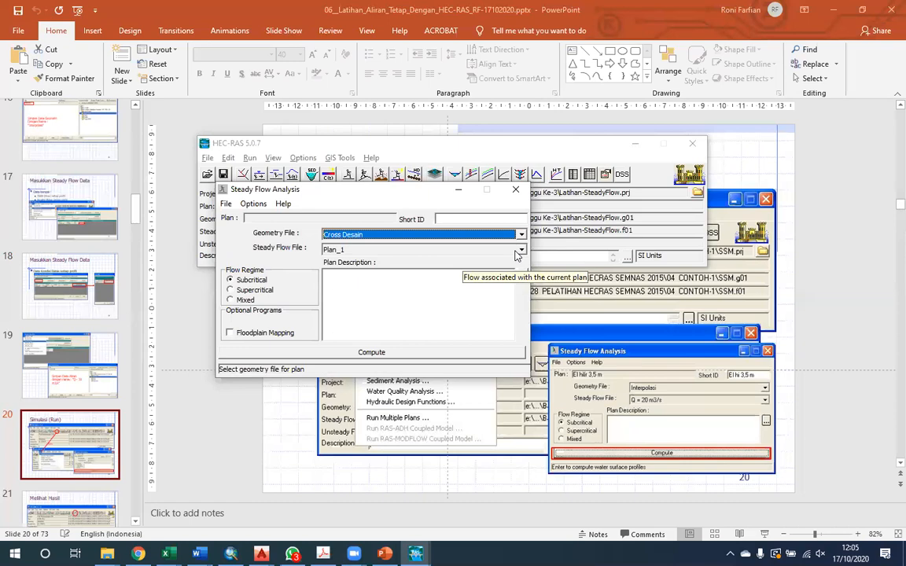
{"action": "left_click", "coordinate": [439, 250]}
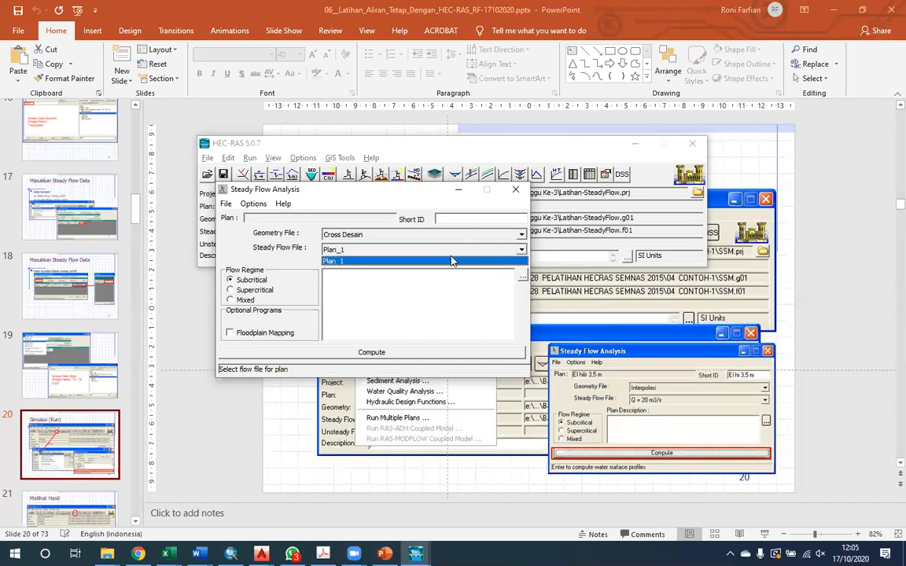
{"action": "left_click", "coordinate": [453, 261]}
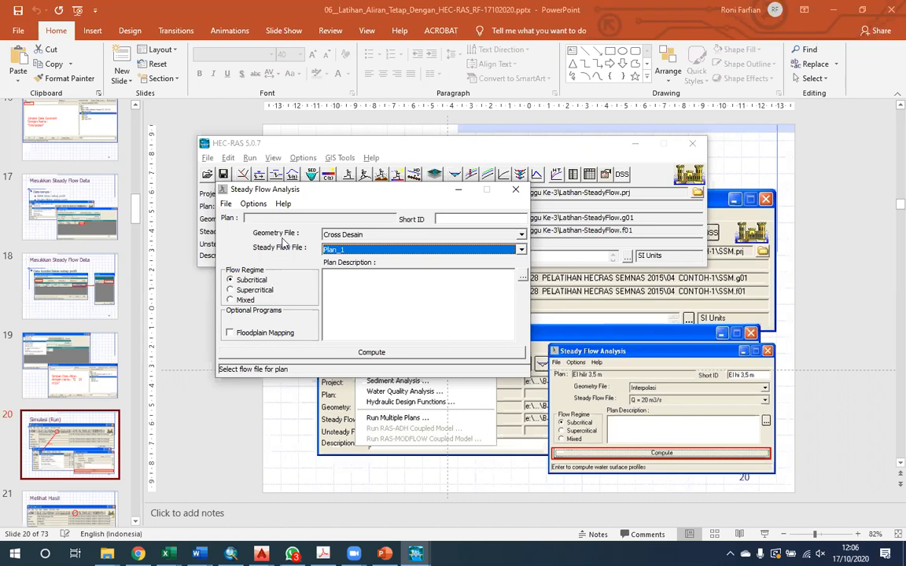
Save the plan as Plan_1 with short ID 1, compute the subcritical steady flow simulation, and close the computation window.
{"action": "left_click", "coordinate": [225, 203]}
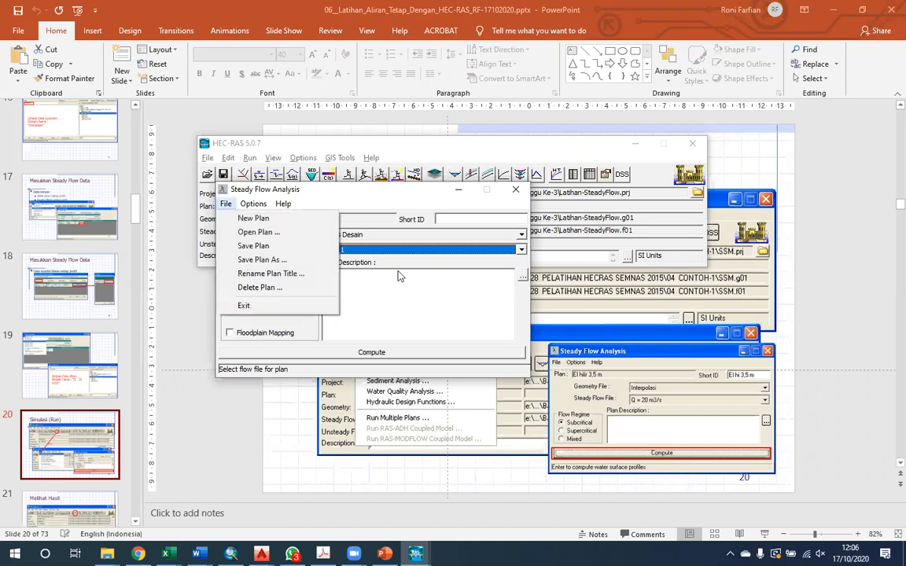
{"action": "left_click", "coordinate": [255, 246]}
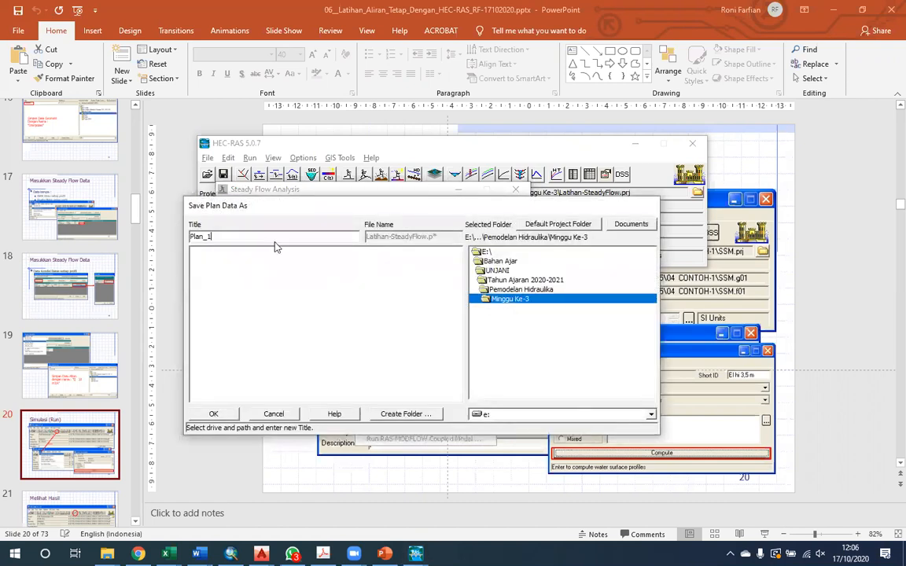
{"action": "key", "text": "Return"}
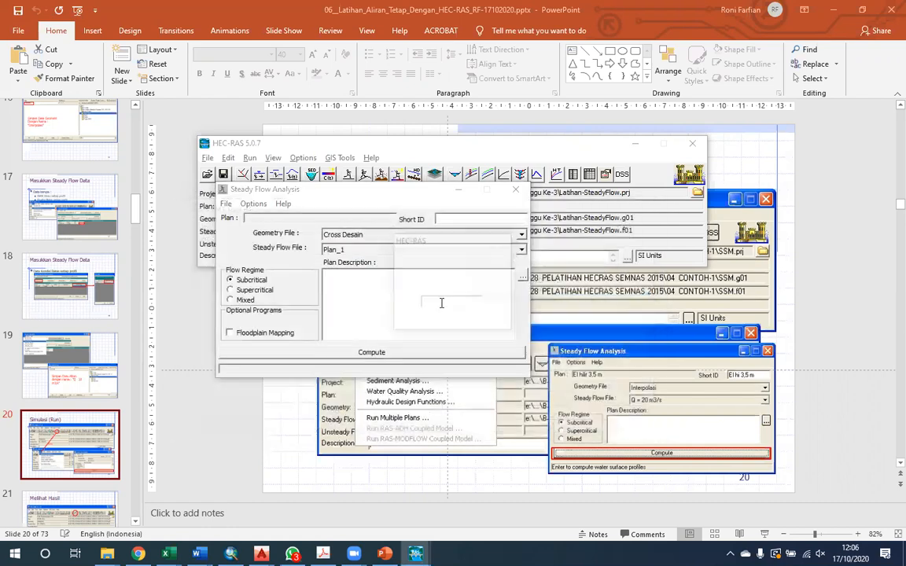
{"action": "type", "text": "1"}
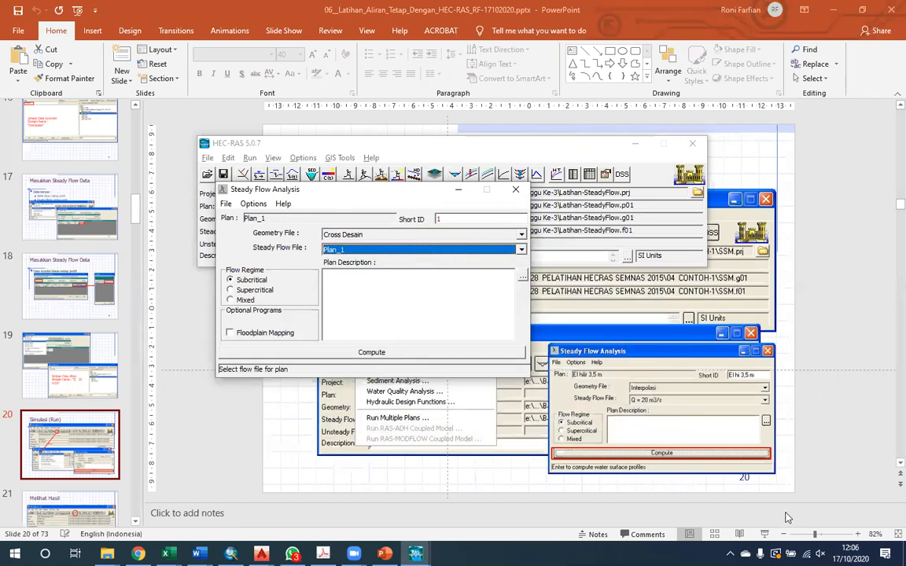
{"action": "left_click", "coordinate": [389, 355]}
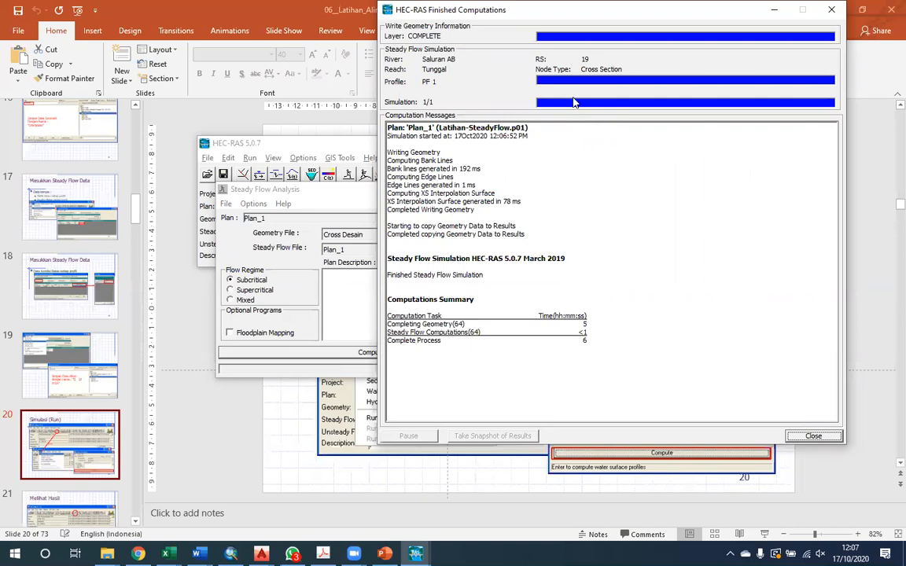
{"action": "left_click", "coordinate": [813, 441]}
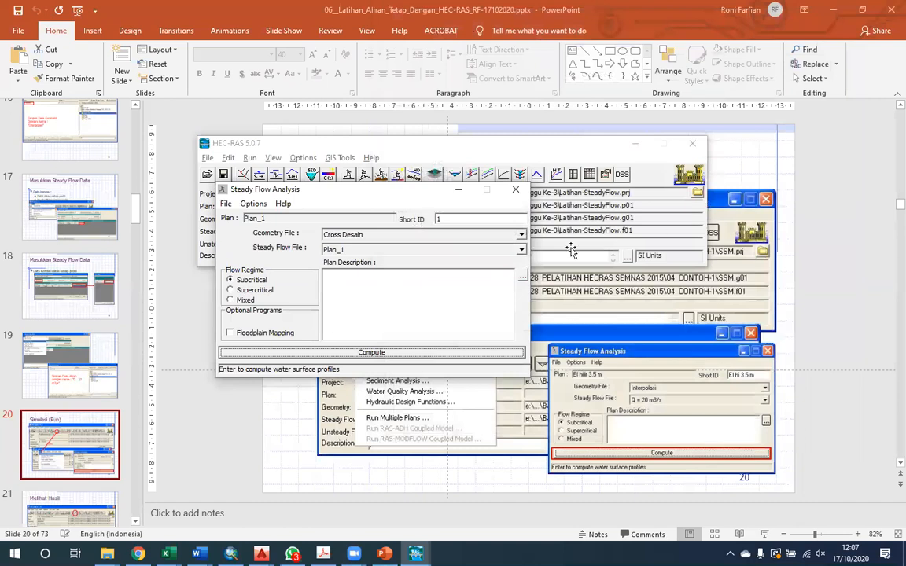
Close the steady flow analysis window and open the results plots for Plan_1 in HEC-RAS.
{"action": "left_click", "coordinate": [515, 189]}
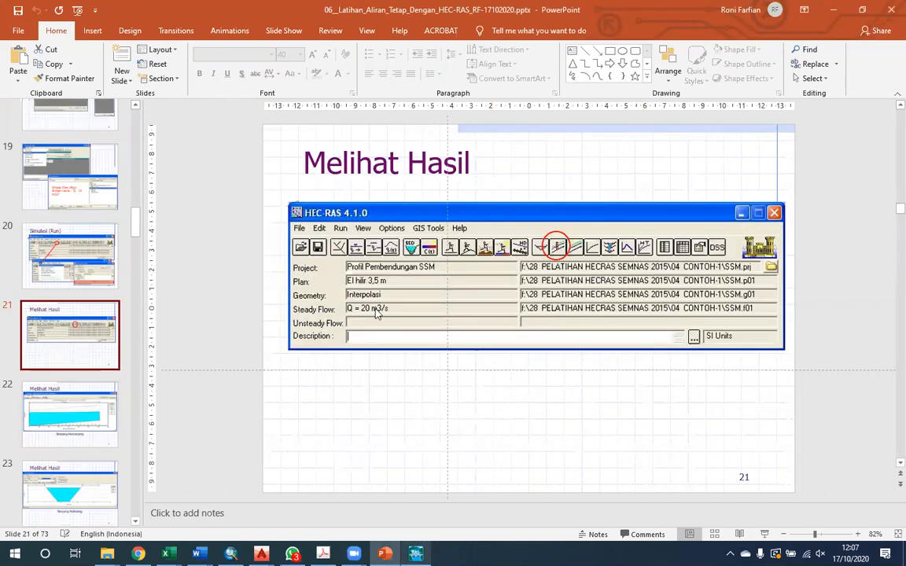
{"action": "left_click", "coordinate": [415, 554]}
{"action": "left_click", "coordinate": [471, 174]}
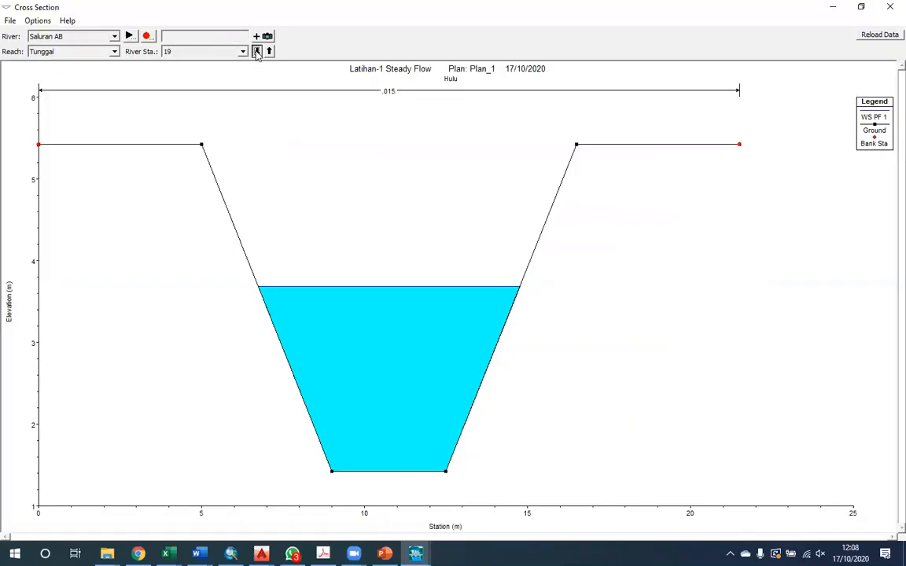
Step through the cross-section plots of Saluran AB from station 19 to the far end to examine the water levels.
{"action": "left_click", "coordinate": [256, 51]}
{"action": "left_click", "coordinate": [257, 51]}
{"action": "left_click", "coordinate": [257, 51]}
{"action": "left_click", "coordinate": [256, 51]}
{"action": "left_click", "coordinate": [257, 51]}
{"action": "left_click", "coordinate": [257, 51]}
{"action": "left_click", "coordinate": [256, 52]}
{"action": "left_click", "coordinate": [257, 51]}
{"action": "left_click", "coordinate": [256, 51]}
{"action": "left_click", "coordinate": [256, 52]}
{"action": "left_click", "coordinate": [256, 51]}
{"action": "left_click", "coordinate": [256, 51]}
{"action": "left_click", "coordinate": [257, 51]}
{"action": "left_click", "coordinate": [256, 51]}
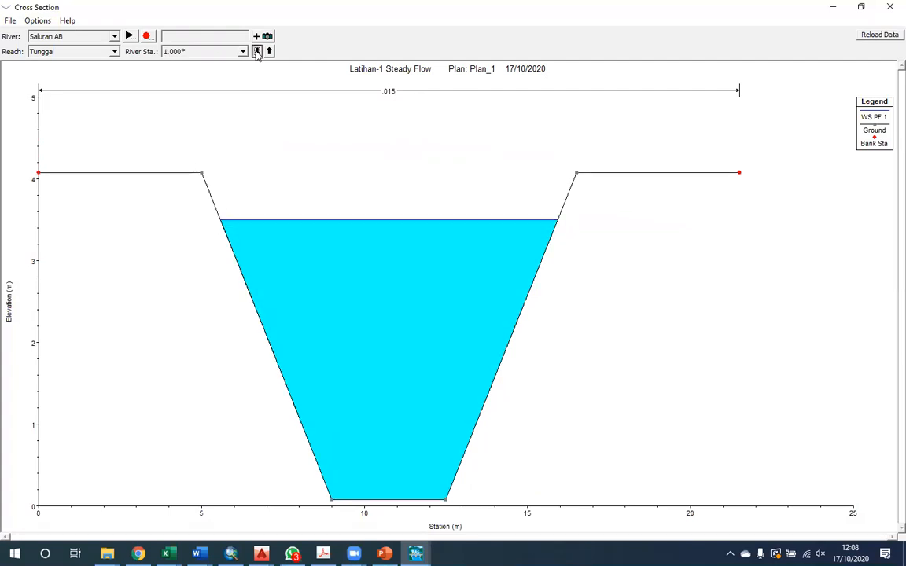
{"action": "left_click", "coordinate": [257, 52]}
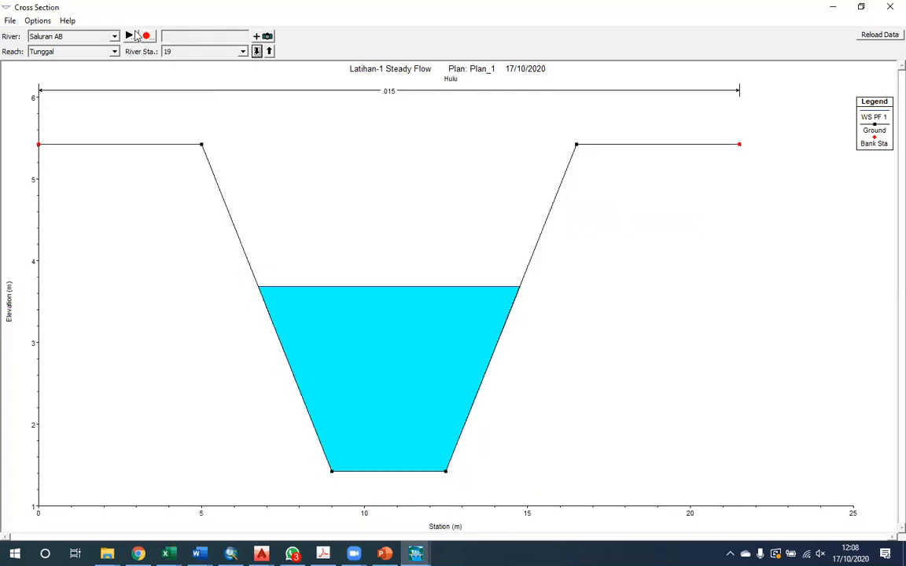
Open the animation control of the cross-section plot at station 19 and close the cross-section window.
{"action": "left_click", "coordinate": [130, 36]}
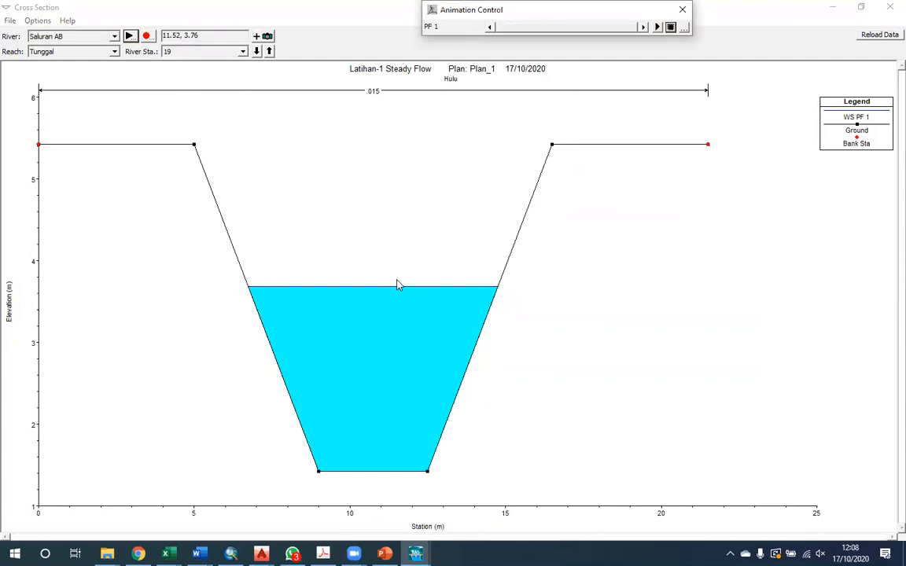
{"action": "left_click", "coordinate": [888, 9]}
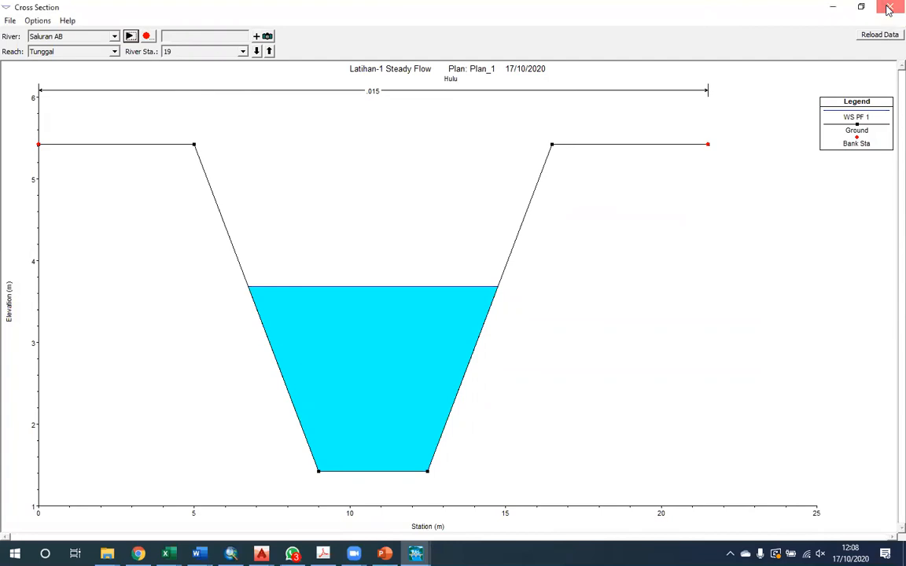
{"action": "left_click", "coordinate": [888, 8]}
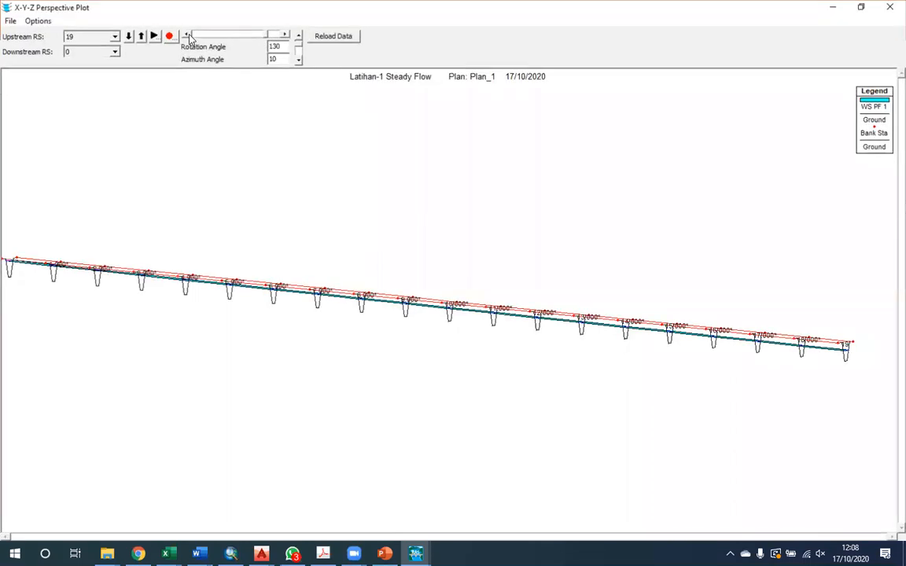
Rotate and tilt the X-Y-Z perspective plot to examine the channel's water surface, finishing at rotation angle 110 and azimuth angle 19.
{"action": "left_click", "coordinate": [186, 35]}
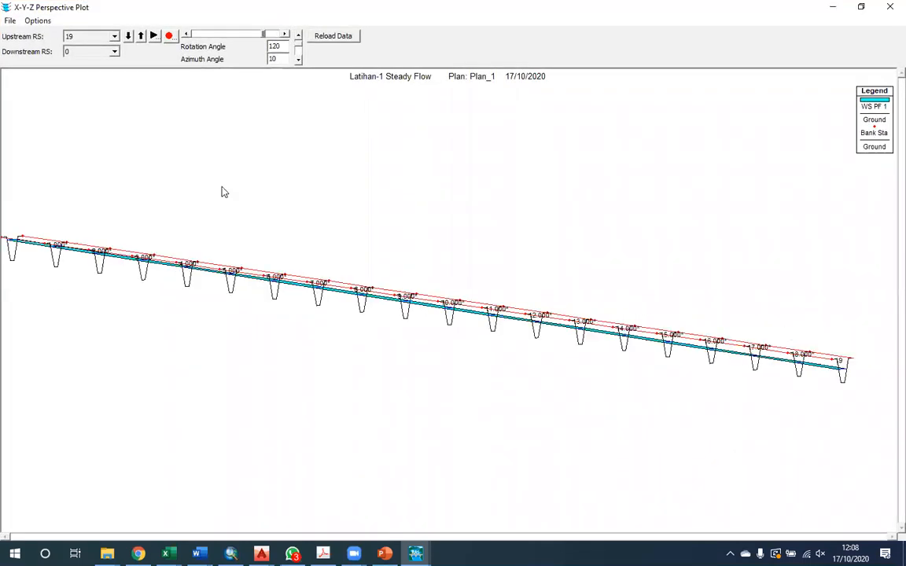
{"action": "left_click", "coordinate": [298, 60]}
{"action": "left_click", "coordinate": [298, 60]}
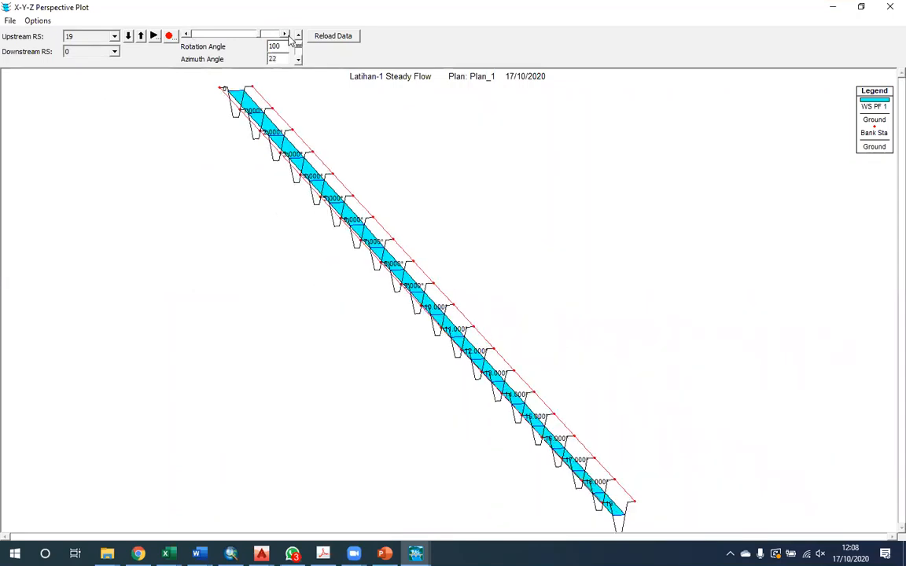
{"action": "left_click", "coordinate": [186, 35]}
{"action": "left_click", "coordinate": [285, 34]}
{"action": "left_click", "coordinate": [299, 60]}
{"action": "left_click", "coordinate": [285, 34]}
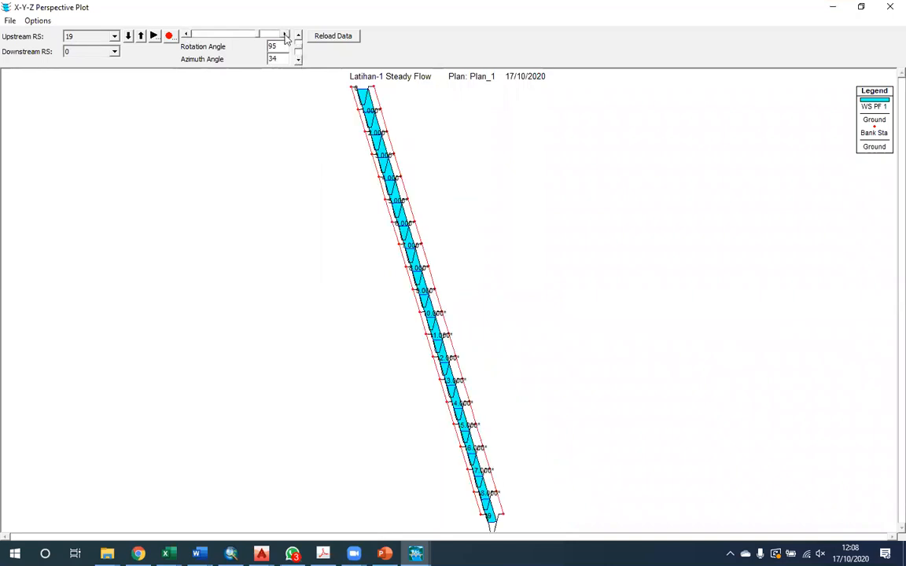
{"action": "left_click", "coordinate": [285, 35]}
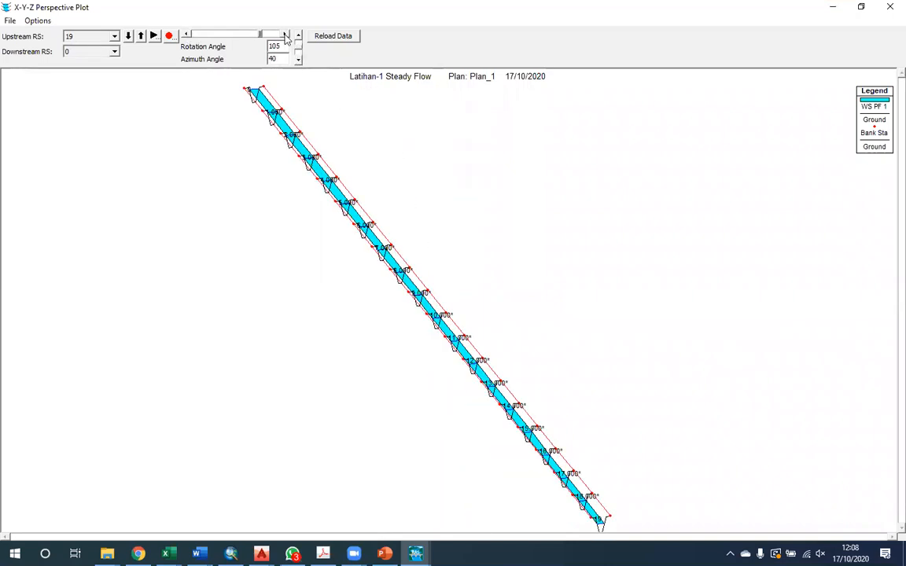
{"action": "left_click", "coordinate": [285, 35]}
{"action": "left_click", "coordinate": [285, 34]}
{"action": "left_click", "coordinate": [285, 35]}
{"action": "left_click", "coordinate": [284, 34]}
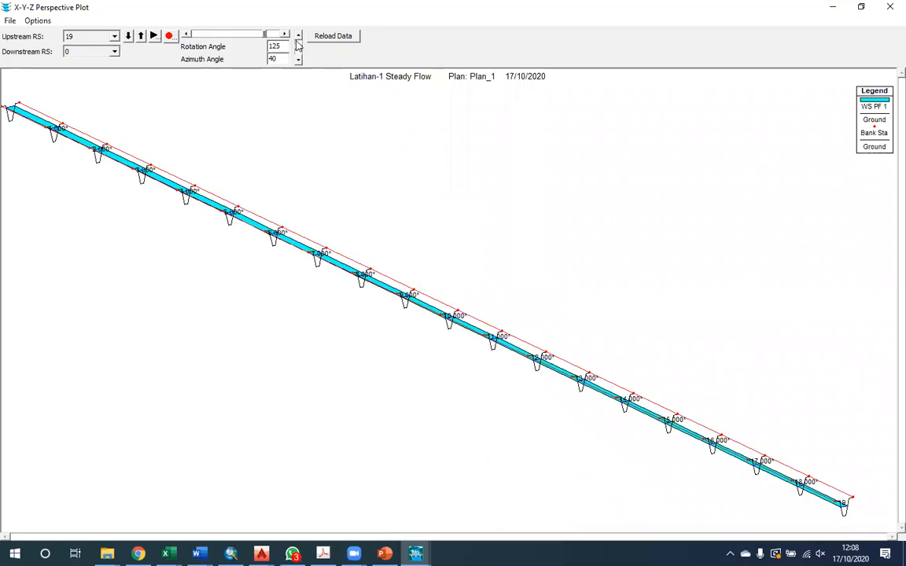
{"action": "left_click", "coordinate": [299, 35]}
{"action": "left_click", "coordinate": [299, 35]}
{"action": "left_click", "coordinate": [299, 35]}
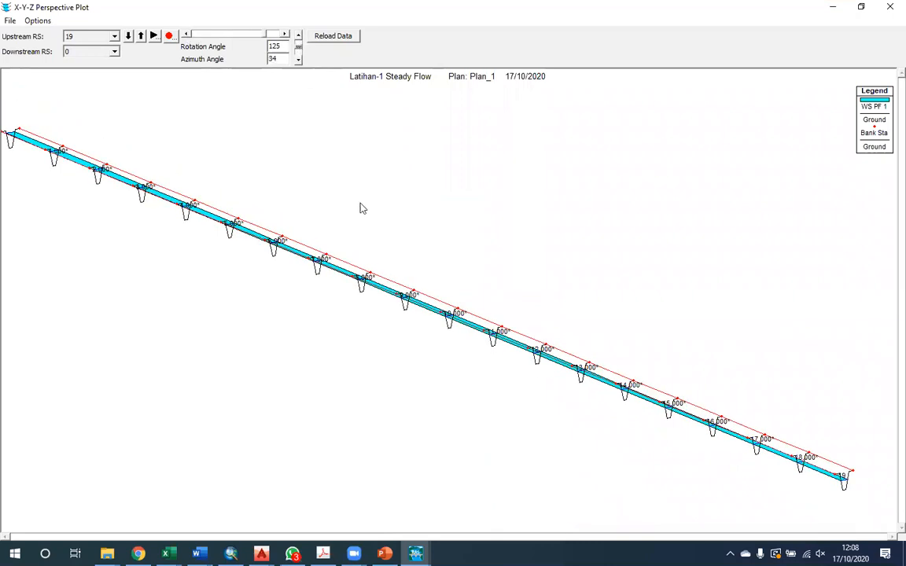
{"action": "left_click", "coordinate": [186, 36]}
{"action": "left_click", "coordinate": [187, 35]}
{"action": "left_click", "coordinate": [187, 35]}
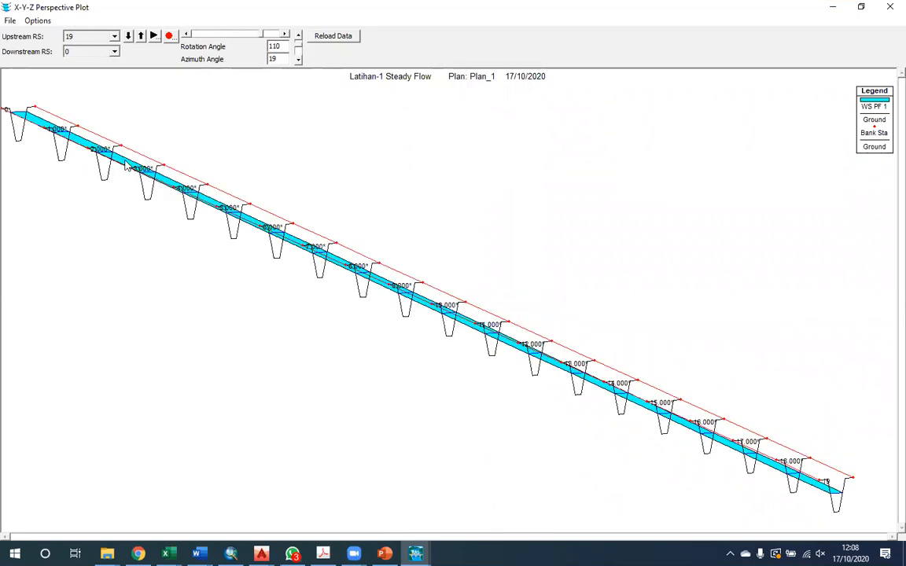
Open the animation control of the X-Y-Z perspective plot and dismiss it again.
{"action": "left_click", "coordinate": [153, 36]}
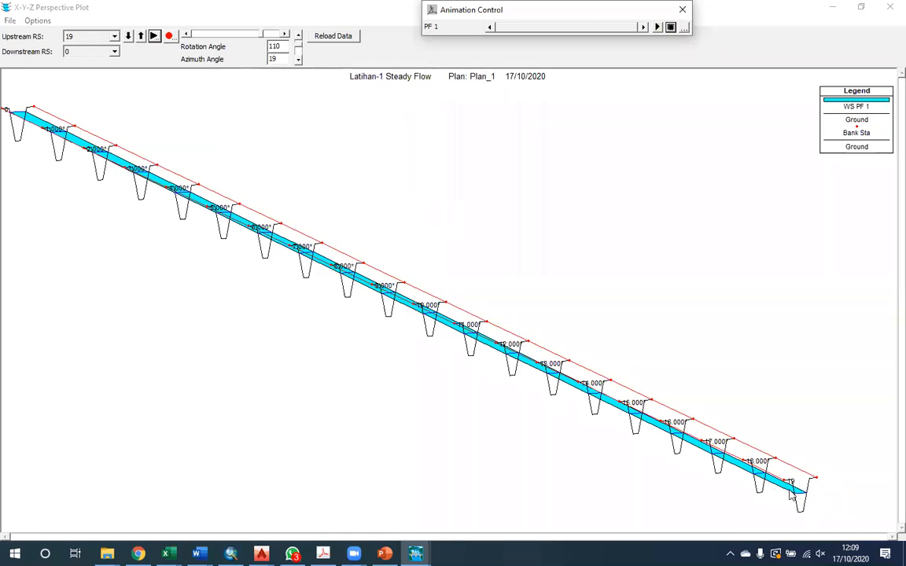
{"action": "left_click", "coordinate": [189, 35]}
{"action": "left_click", "coordinate": [285, 35]}
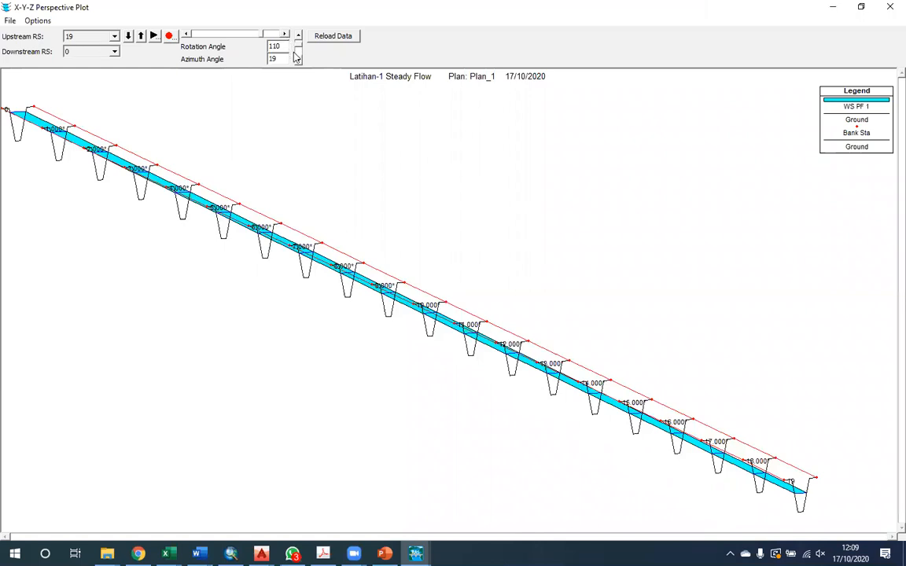
View the perspective plot from the opposite side at rotation angle -60 and adjust its azimuth angle.
{"action": "left_click", "coordinate": [298, 62]}
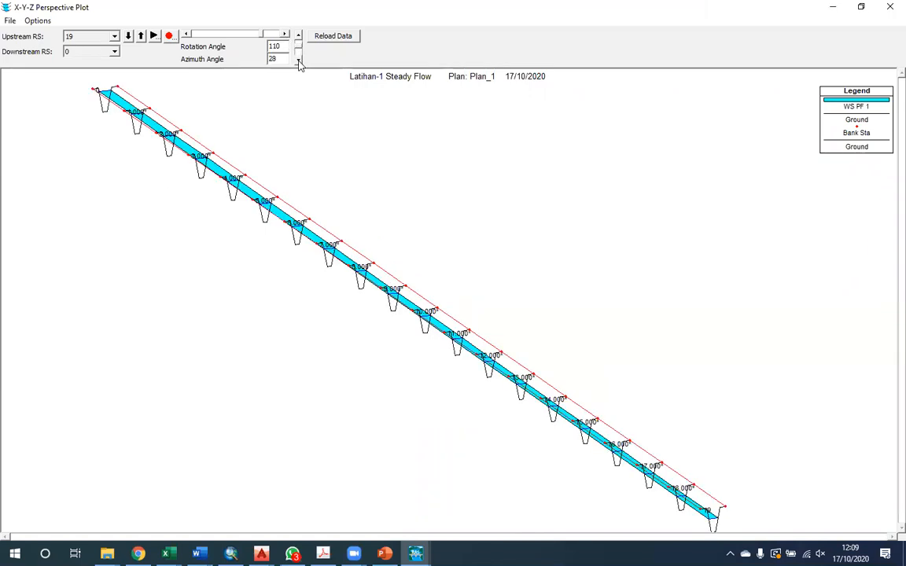
{"action": "left_click", "coordinate": [299, 61]}
{"action": "left_click", "coordinate": [299, 36]}
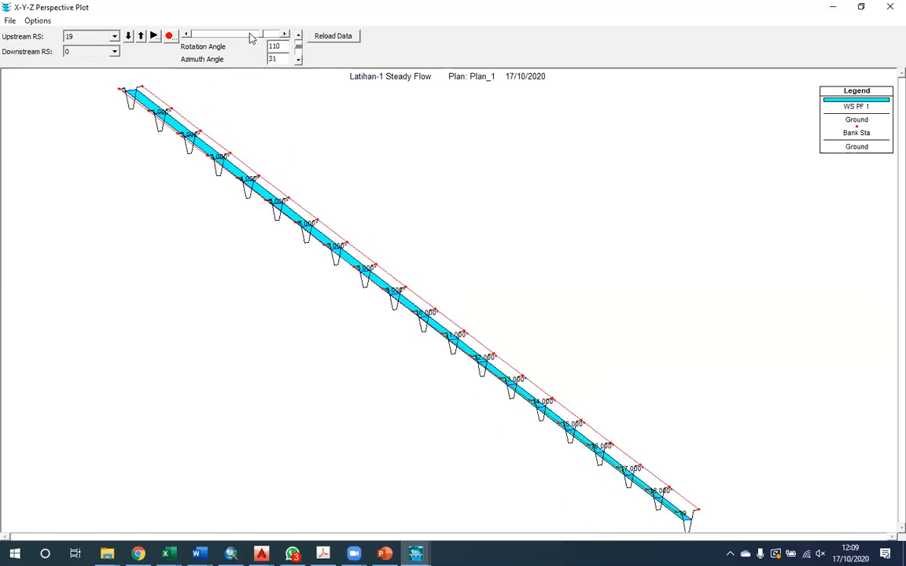
{"action": "left_click", "coordinate": [220, 34]}
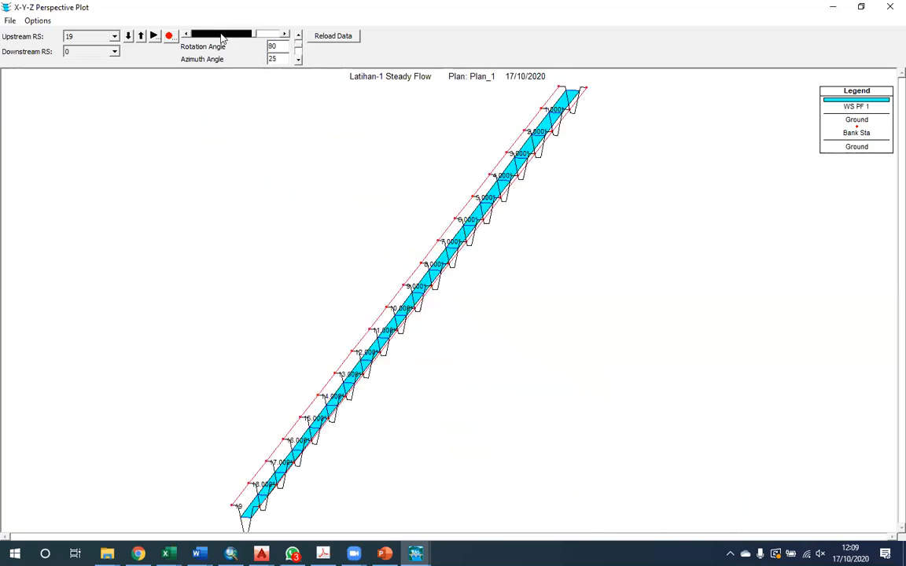
{"action": "left_click_drag", "start_coordinate": [251, 34], "coordinate": [187, 37]}
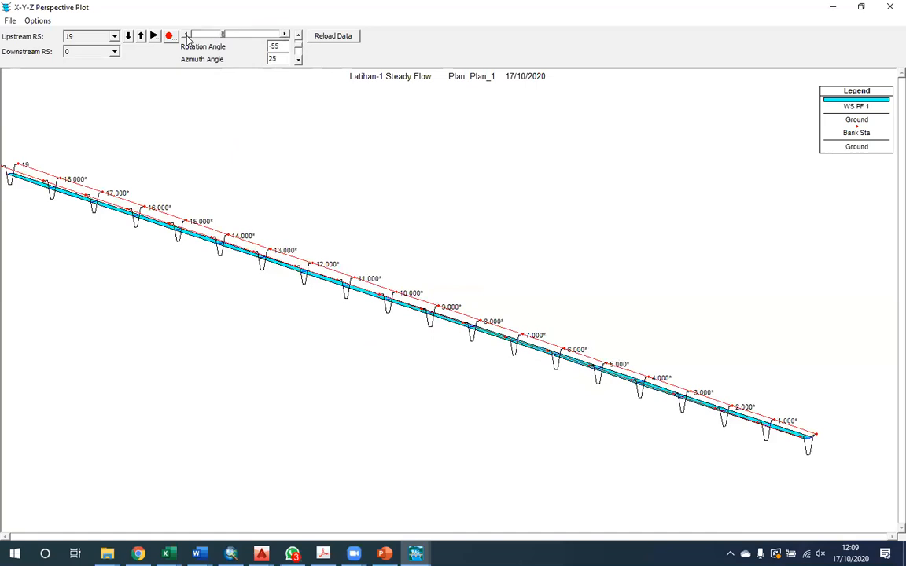
{"action": "left_click", "coordinate": [186, 35]}
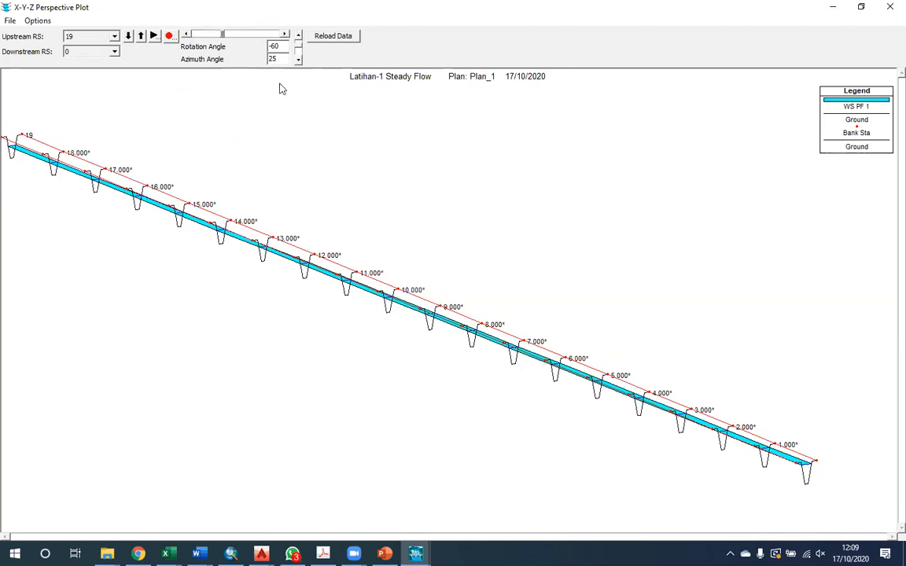
{"action": "left_click", "coordinate": [298, 62]}
{"action": "left_click", "coordinate": [299, 61]}
{"action": "left_click", "coordinate": [298, 61]}
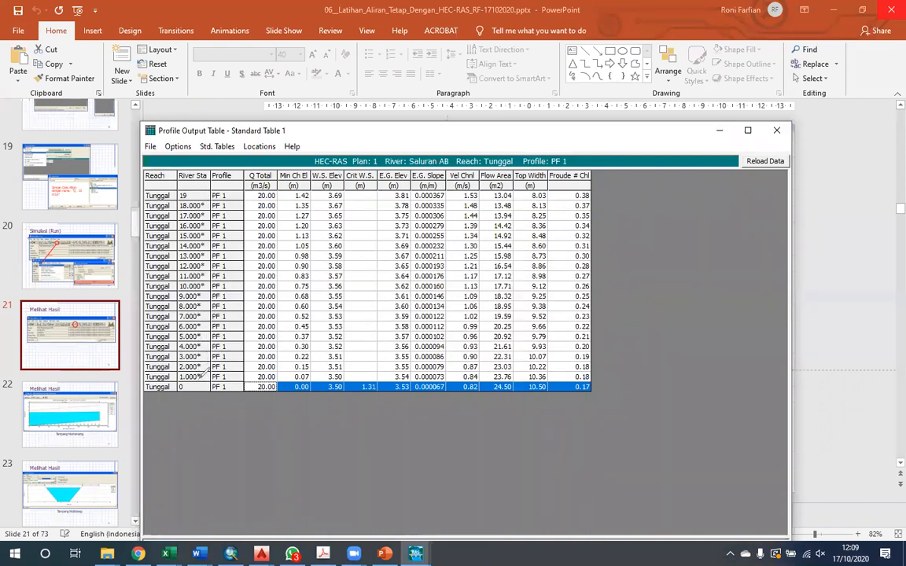
Review the River Sta, Q Total, Min Ch El, W.S. Elev, Crit W.S. and E.G. Elev columns of the profile output table, marking each in red.
{"action": "left_click_drag", "start_coordinate": [213, 300], "coordinate": [207, 206]}
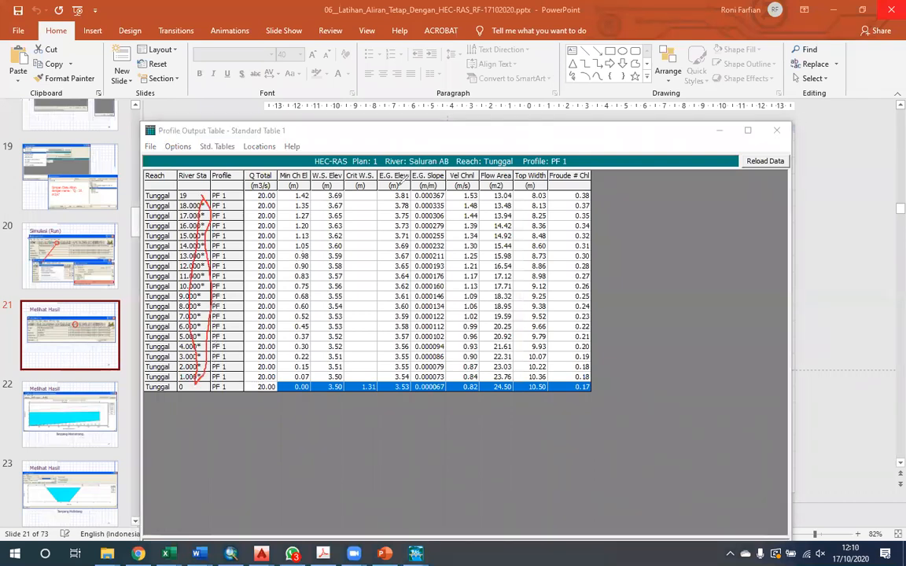
{"action": "mouse_move", "coordinate": [259, 186]}
{"action": "left_mouse_down"}
{"action": "mouse_move", "coordinate": [250, 264]}
{"action": "mouse_move", "coordinate": [274, 246]}
{"action": "left_mouse_up"}
{"action": "left_click_drag", "start_coordinate": [300, 190], "coordinate": [292, 377]}
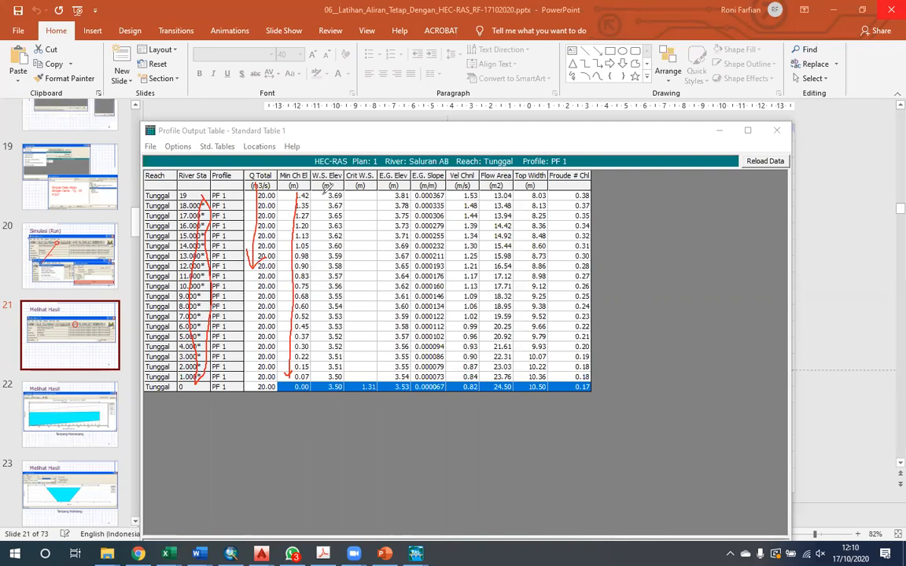
{"action": "left_click_drag", "start_coordinate": [336, 192], "coordinate": [323, 373]}
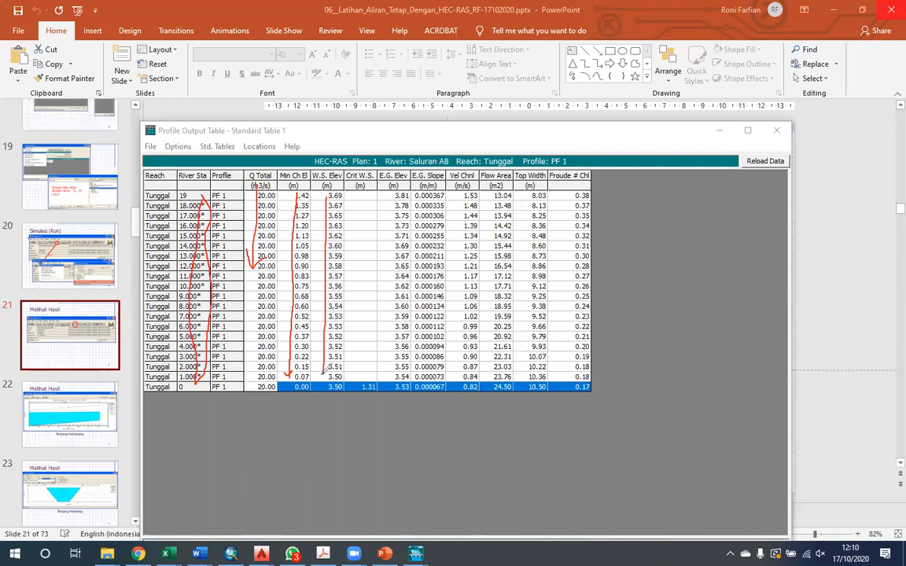
{"action": "left_click_drag", "start_coordinate": [303, 203], "coordinate": [295, 342]}
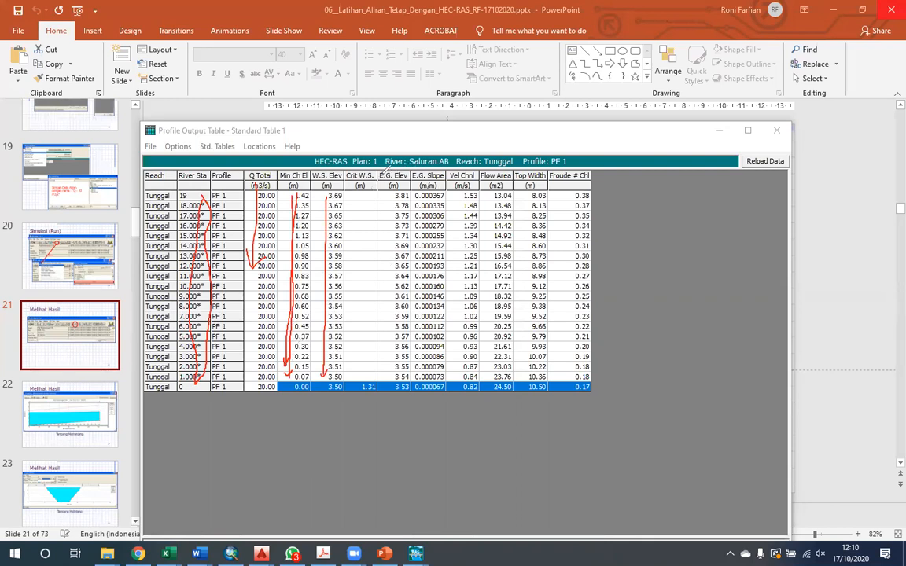
{"action": "mouse_move", "coordinate": [359, 200]}
{"action": "left_mouse_down"}
{"action": "mouse_move", "coordinate": [354, 300]}
{"action": "mouse_move", "coordinate": [361, 291]}
{"action": "left_mouse_up"}
{"action": "mouse_move", "coordinate": [390, 193]}
{"action": "left_mouse_down"}
{"action": "mouse_move", "coordinate": [388, 371]}
{"action": "mouse_move", "coordinate": [394, 367]}
{"action": "left_mouse_up"}
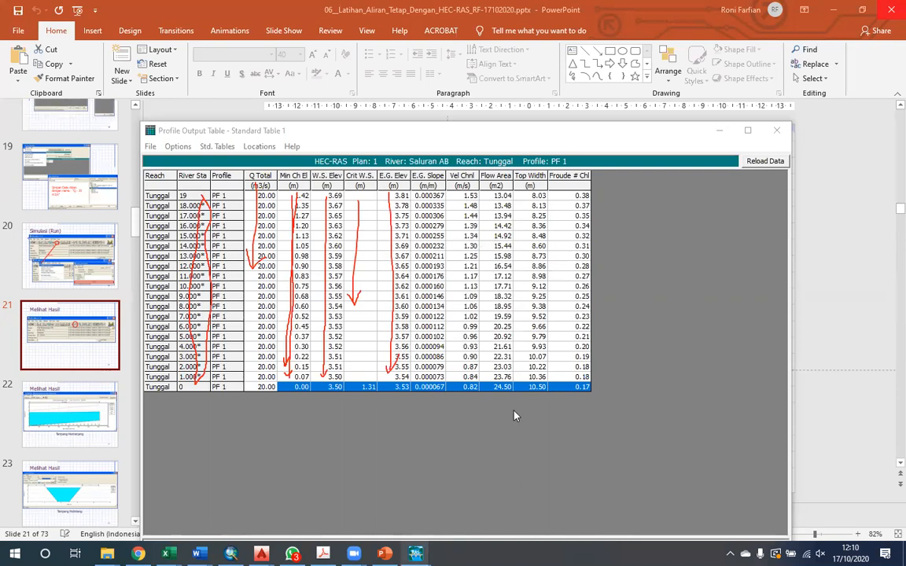
Bring up the profile plot at full size and highlight the Ground line and the WS PF 1 line in turn.
{"action": "left_click", "coordinate": [416, 554]}
{"action": "left_click", "coordinate": [351, 497]}
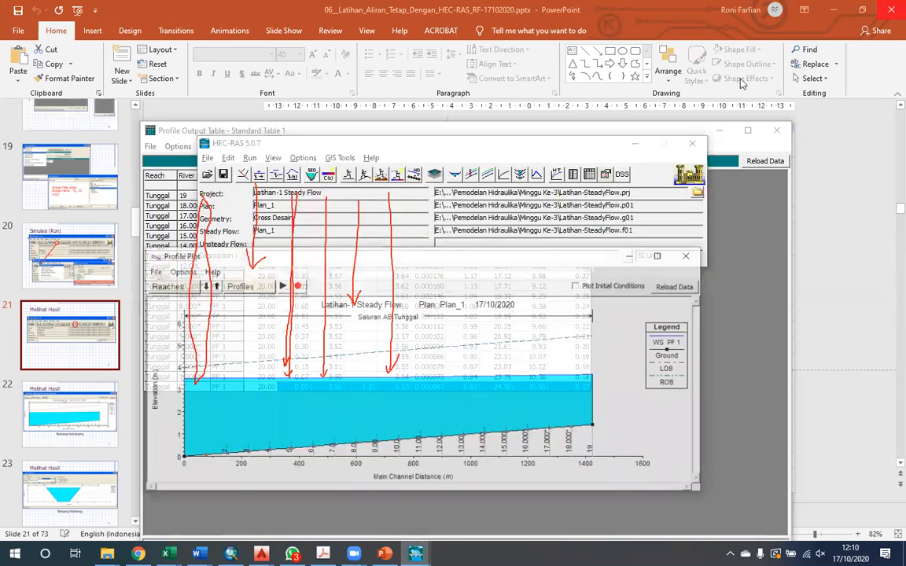
{"action": "left_click", "coordinate": [658, 256]}
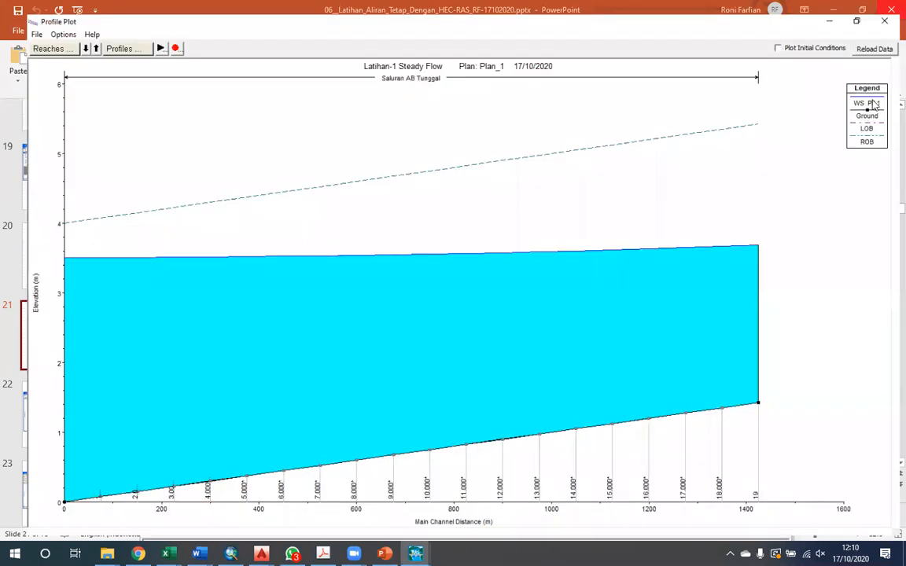
{"action": "left_click", "coordinate": [871, 102]}
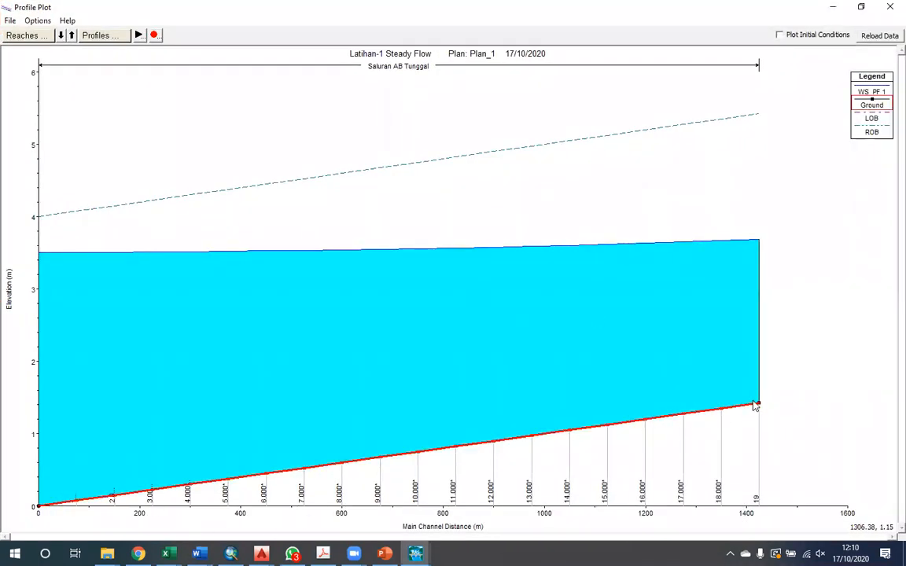
{"action": "left_click", "coordinate": [871, 91]}
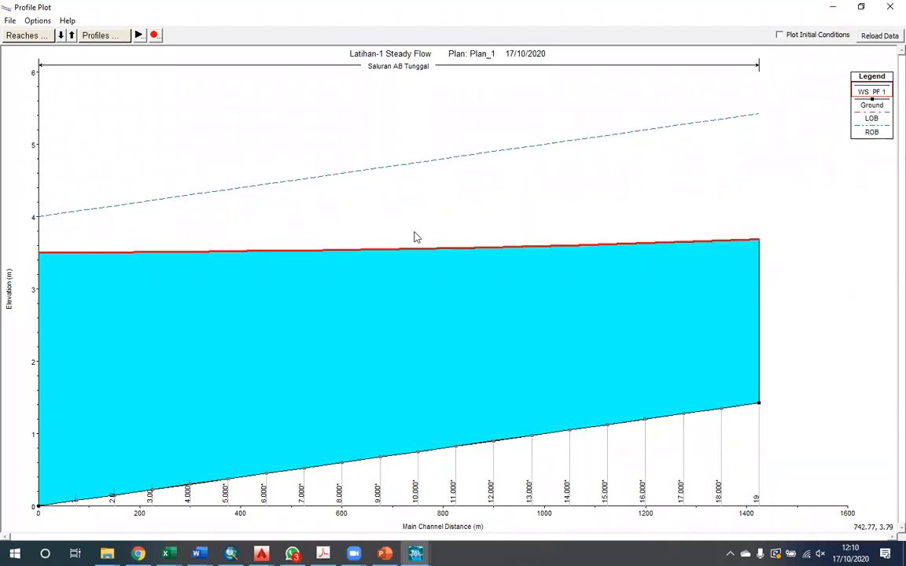
{"action": "left_click", "coordinate": [249, 155]}
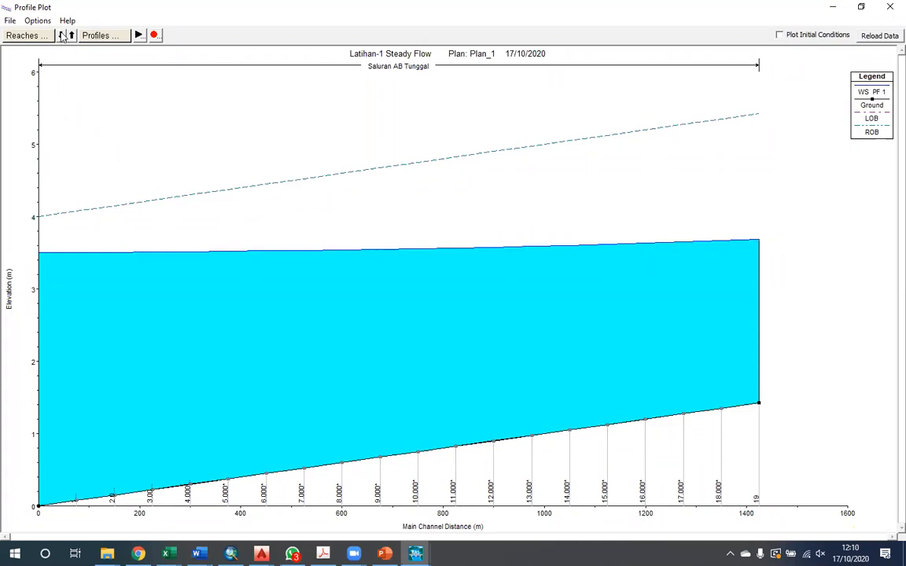
Check which water surface profiles are selected for the profile plot, keeping PF 1.
{"action": "left_click", "coordinate": [37, 20]}
{"action": "key", "text": "Return"}
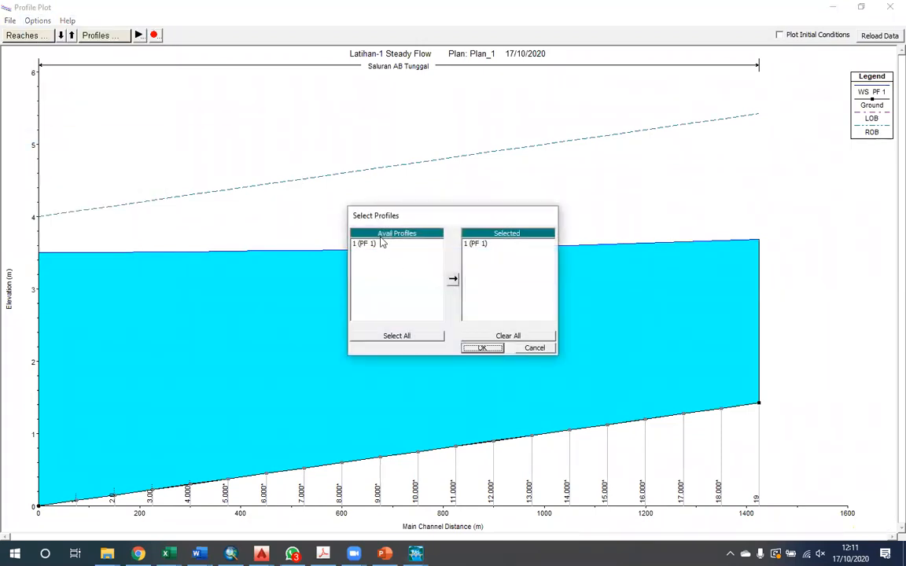
{"action": "key", "text": "Return"}
Add the Energy Grade Elevation variable to the profile plot and point out its line in the legend.
{"action": "left_click", "coordinate": [37, 20]}
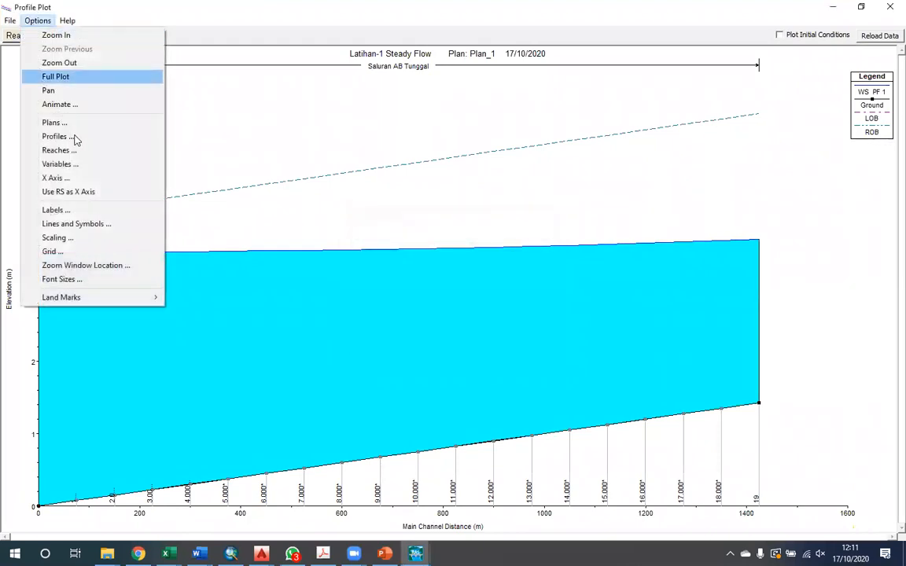
{"action": "left_click", "coordinate": [75, 164]}
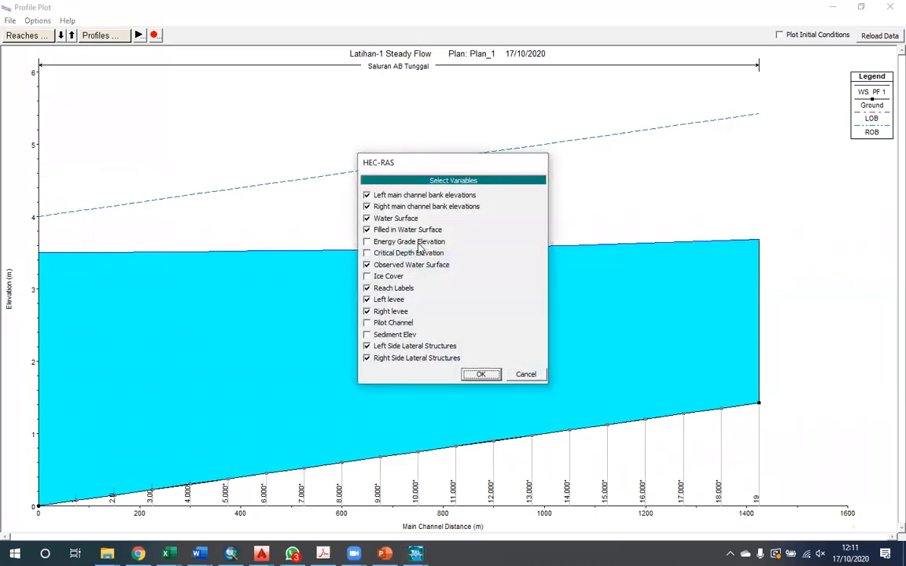
{"action": "left_click", "coordinate": [367, 242]}
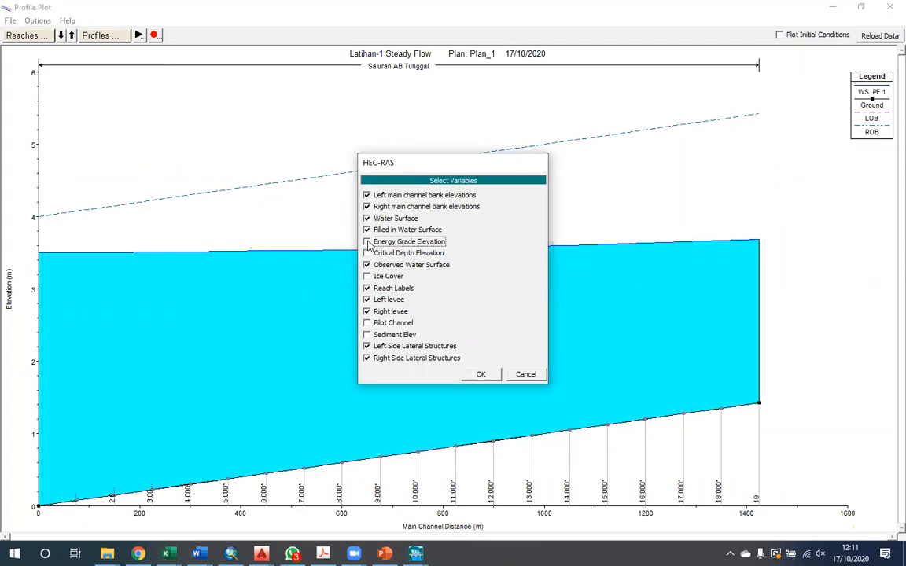
{"action": "key", "text": "Return"}
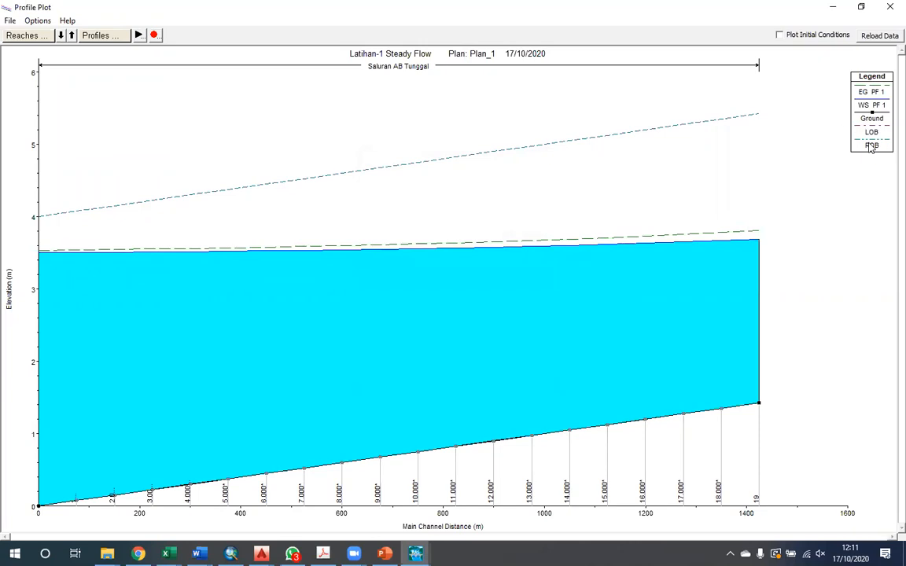
{"action": "left_click", "coordinate": [863, 91]}
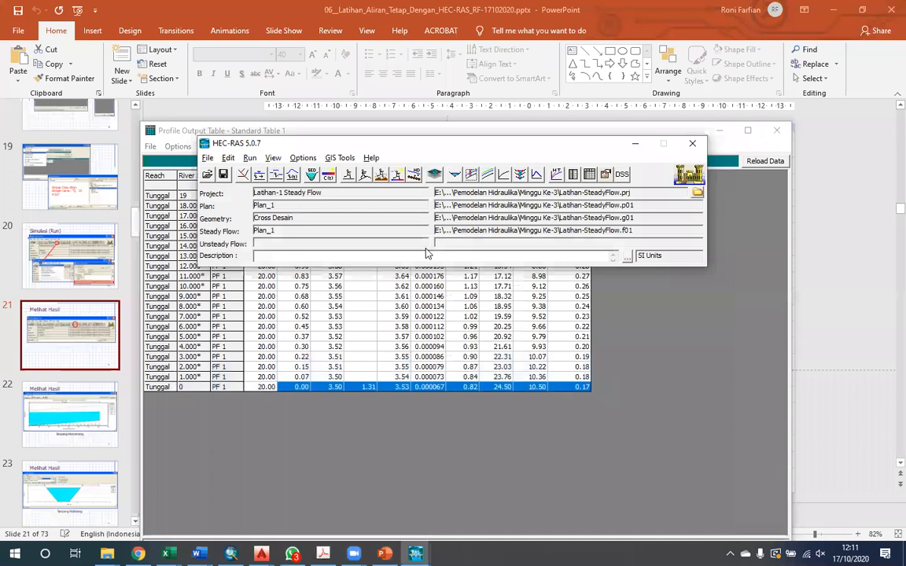
Look at the Stage and Flow Hydrographs window for station 19 and the hydraulic property tables.
{"action": "key", "text": "alt+Tab"}
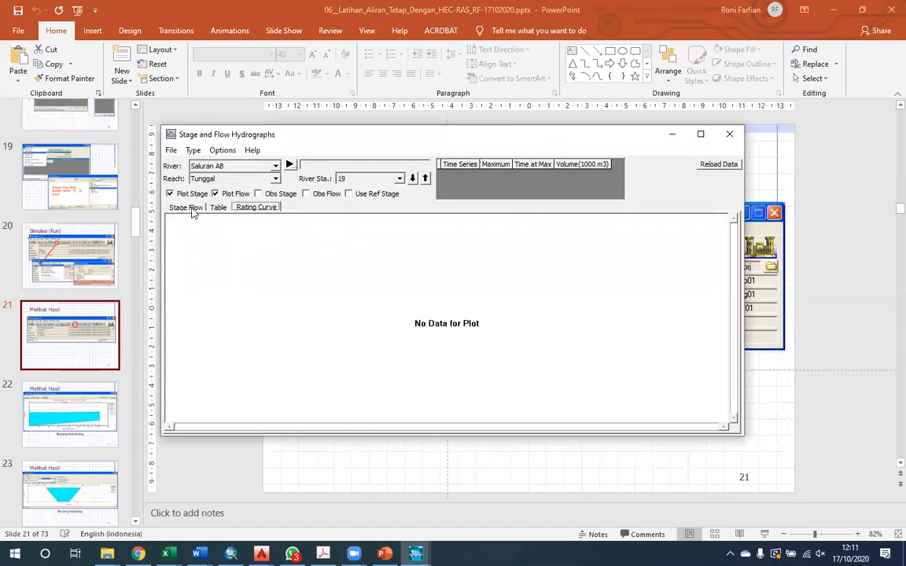
{"action": "left_click", "coordinate": [193, 209]}
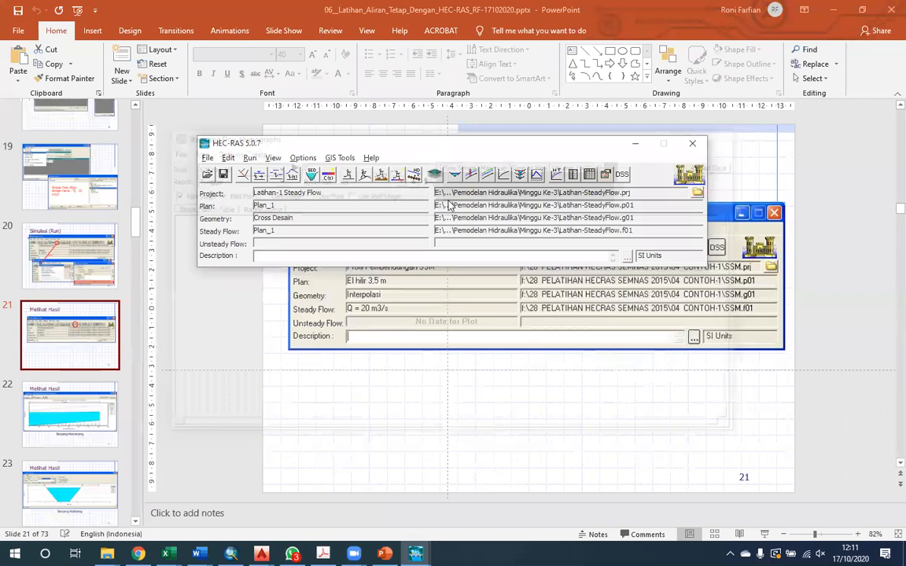
{"action": "left_click", "coordinate": [556, 174]}
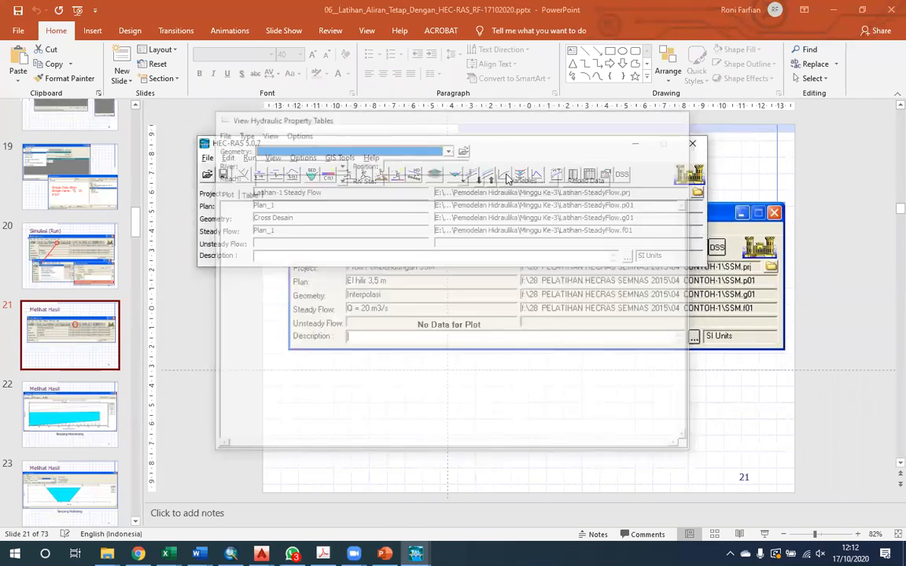
Bring up the rating curve of Saluran AB at river station 19 and write Q - H on it in red.
{"action": "left_click", "coordinate": [507, 178]}
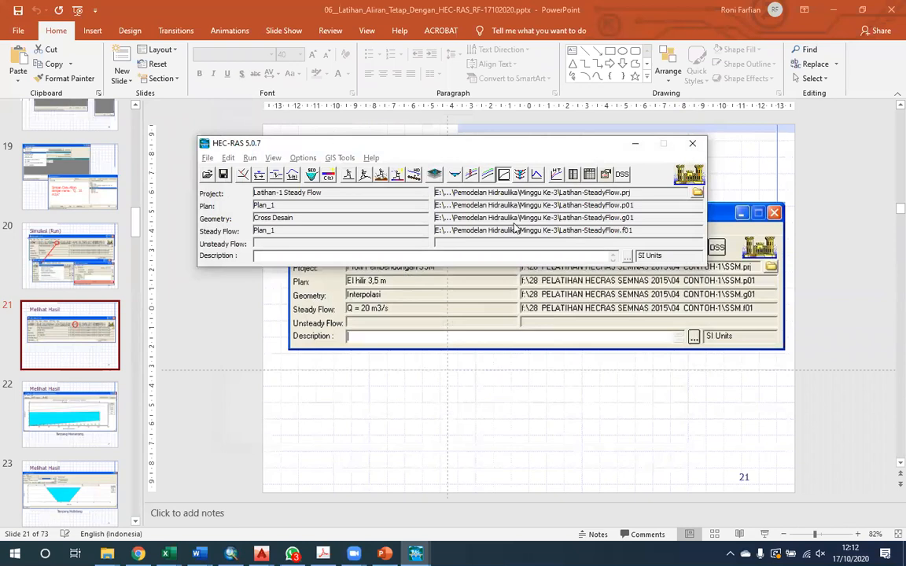
{"action": "left_click", "coordinate": [579, 171]}
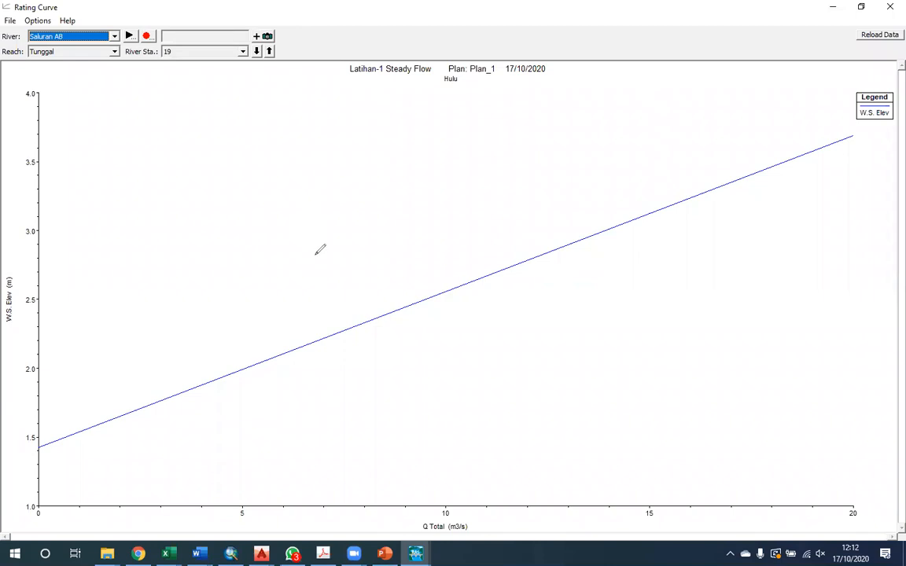
{"action": "left_click_drag", "start_coordinate": [300, 197], "coordinate": [324, 275]}
{"action": "left_click_drag", "start_coordinate": [329, 236], "coordinate": [360, 235]}
{"action": "mouse_move", "coordinate": [394, 196]}
{"action": "left_mouse_down"}
{"action": "mouse_move", "coordinate": [393, 253]}
{"action": "mouse_move", "coordinate": [416, 252]}
{"action": "left_mouse_up"}
{"action": "left_click_drag", "start_coordinate": [394, 230], "coordinate": [416, 229]}
{"action": "mouse_move", "coordinate": [440, 368]}
{"action": "left_mouse_down"}
{"action": "mouse_move", "coordinate": [479, 313]}
{"action": "mouse_move", "coordinate": [477, 362]}
{"action": "mouse_move", "coordinate": [489, 360]}
{"action": "left_mouse_up"}
{"action": "left_click_drag", "start_coordinate": [494, 353], "coordinate": [501, 386]}
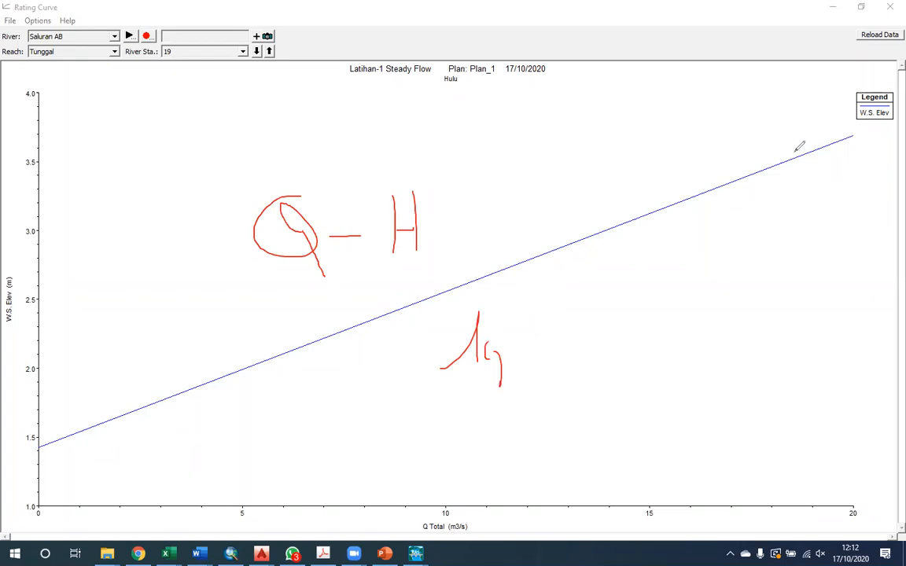
Sketch a typical curved rating curve with its two axes in red, clear the annotations and close the plot.
{"action": "mouse_move", "coordinate": [351, 462]}
{"action": "left_mouse_down"}
{"action": "mouse_move", "coordinate": [640, 186]}
{"action": "mouse_move", "coordinate": [769, 169]}
{"action": "left_mouse_up"}
{"action": "left_click_drag", "start_coordinate": [374, 113], "coordinate": [364, 476]}
{"action": "left_click_drag", "start_coordinate": [297, 433], "coordinate": [655, 441]}
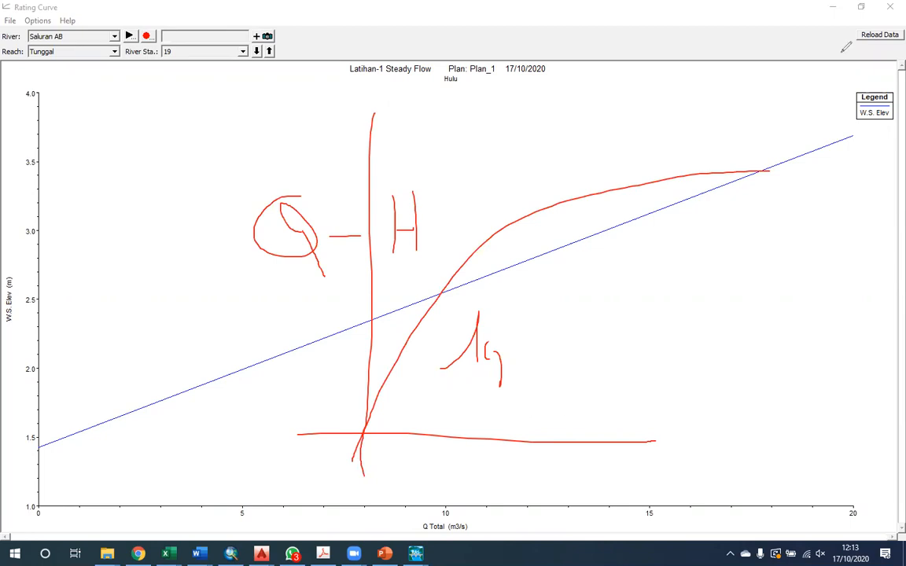
{"action": "left_click", "coordinate": [680, 79]}
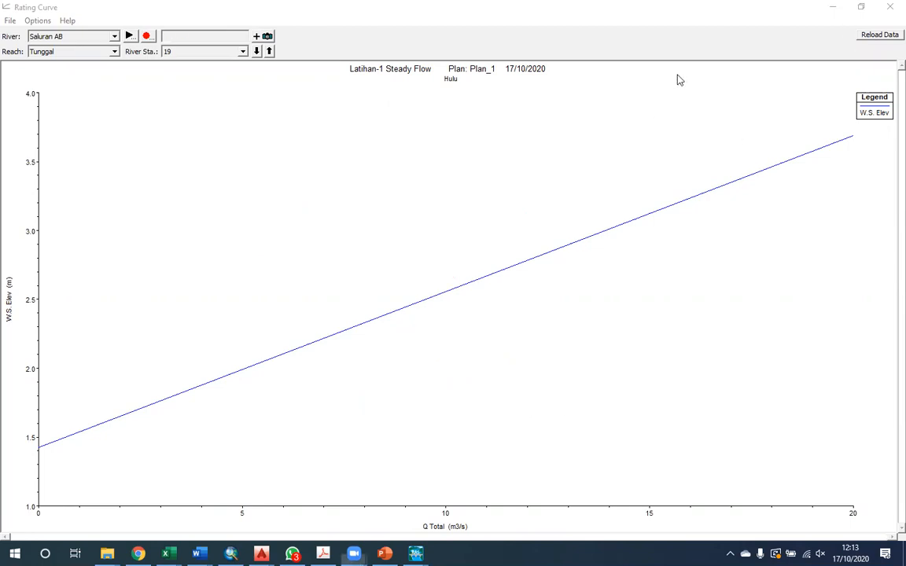
{"action": "left_click", "coordinate": [889, 7]}
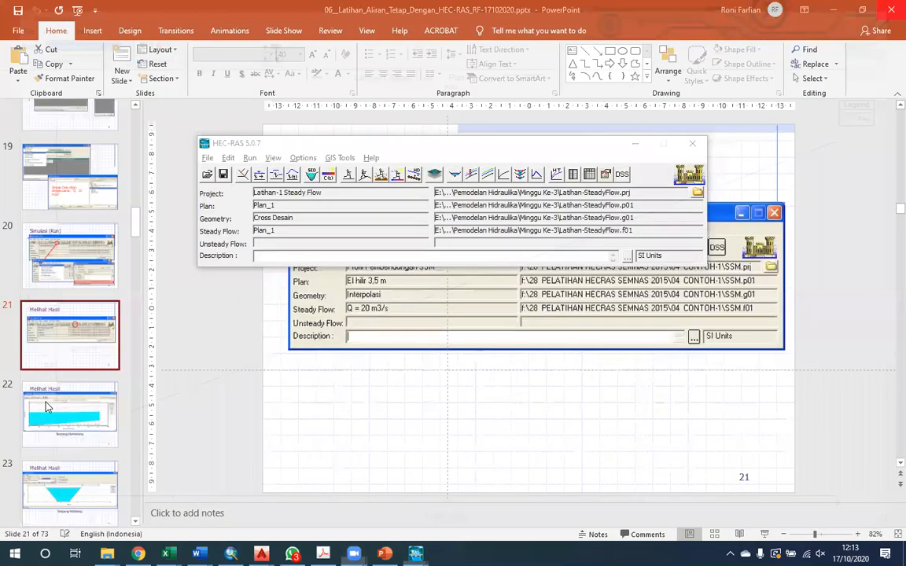
Go through the presentation slides from slide 22 onward on viewing results, decimal places and changing the output table.
{"action": "scroll", "coordinate": [45, 406], "scroll_direction": "down", "scroll_amount": 1}
{"action": "left_click", "coordinate": [46, 406]}
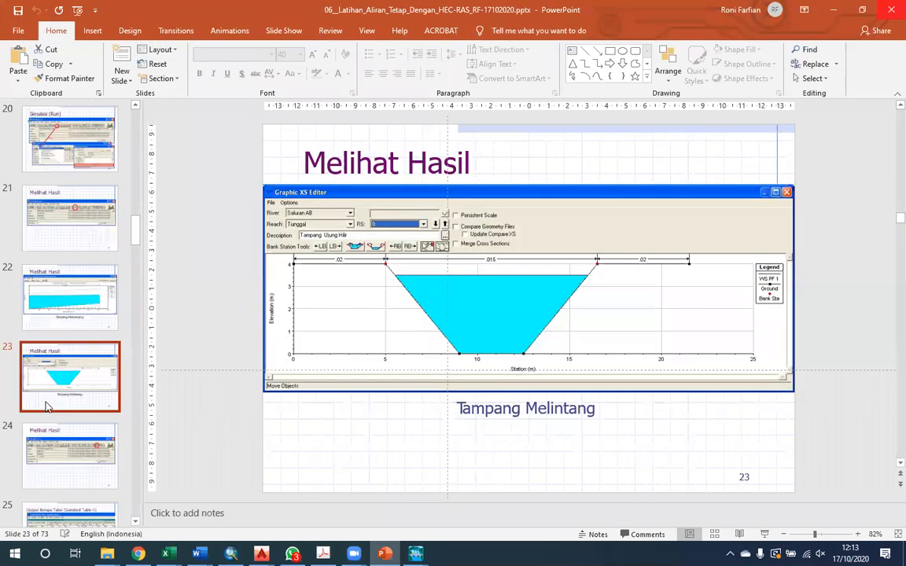
{"action": "key", "text": "Down"}
{"action": "key", "text": "Down"}
{"action": "key", "text": "Down"}
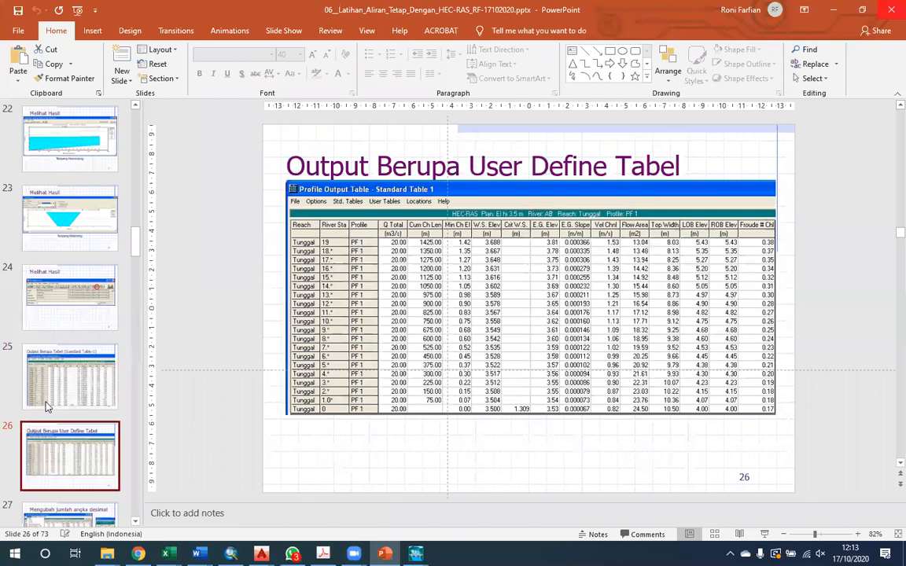
{"action": "key", "text": "Down"}
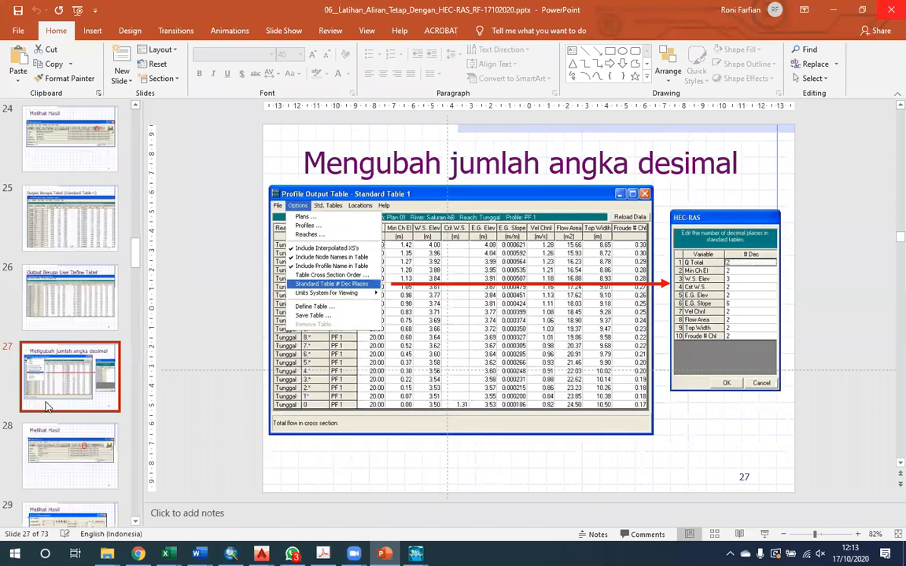
{"action": "key", "text": "Down"}
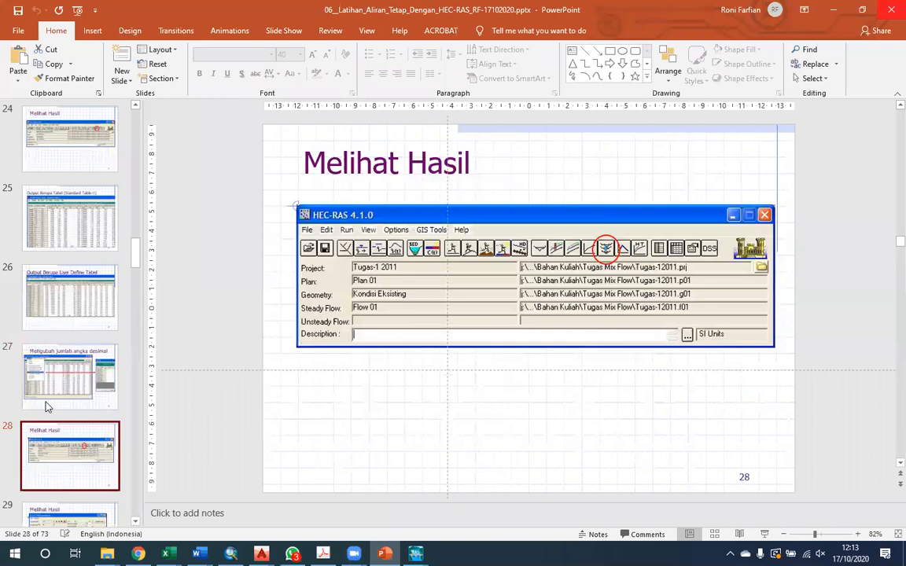
{"action": "key", "text": "Down"}
{"action": "key", "text": "Down"}
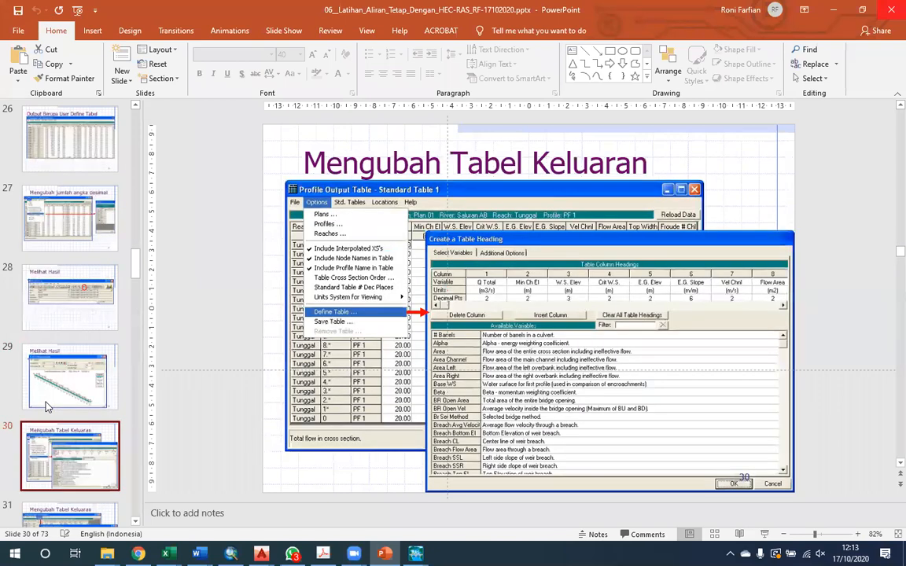
{"action": "key", "text": "Down"}
{"action": "key", "text": "Down"}
{"action": "key", "text": "Down"}
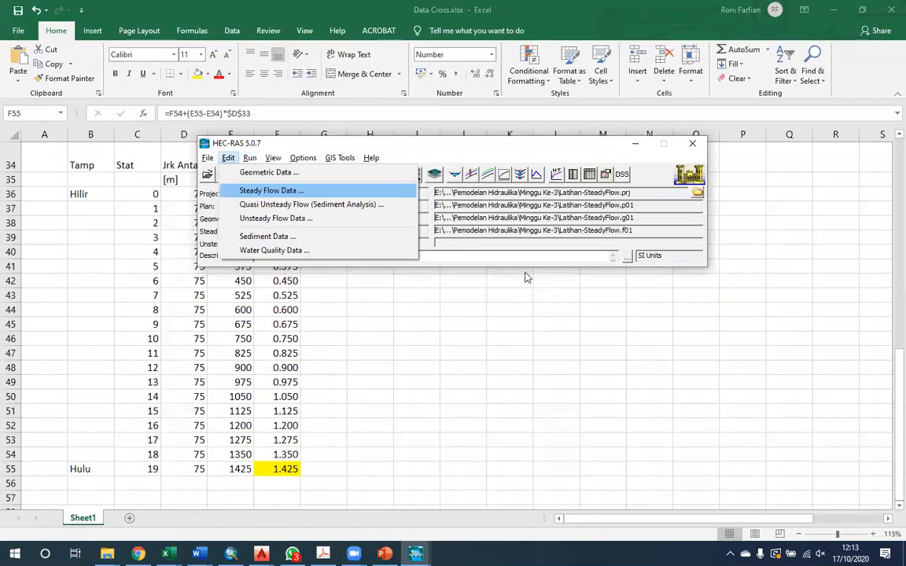
Open the steady flow data of Plan_1 and set the number of profiles to 10.
{"action": "key", "text": "Return"}
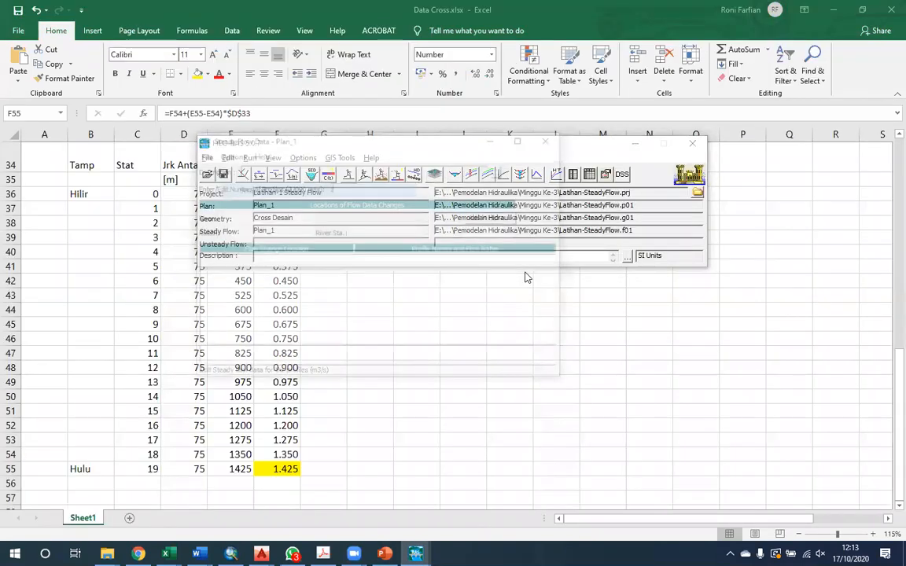
{"action": "left_click_drag", "start_coordinate": [344, 187], "coordinate": [321, 187]}
{"action": "type", "text": "10"}
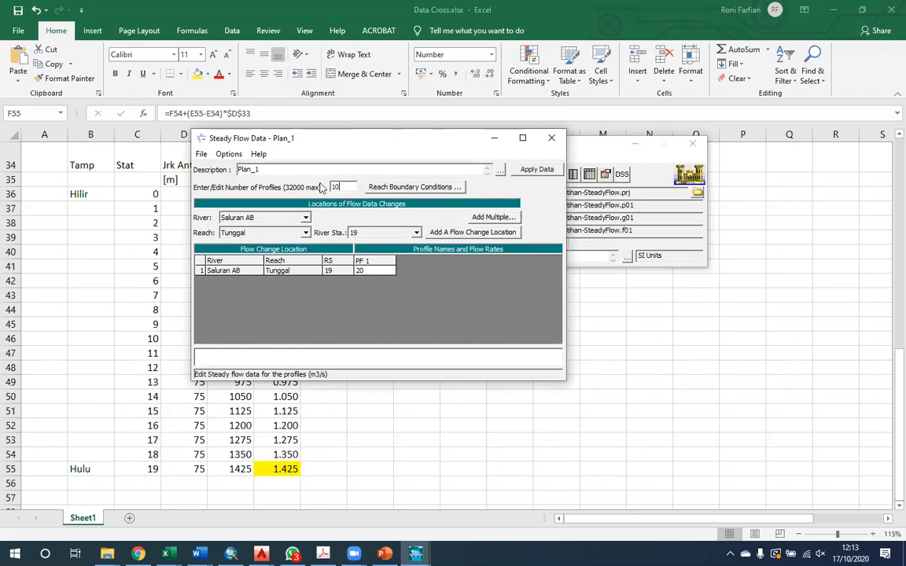
{"action": "key", "text": "Tab"}
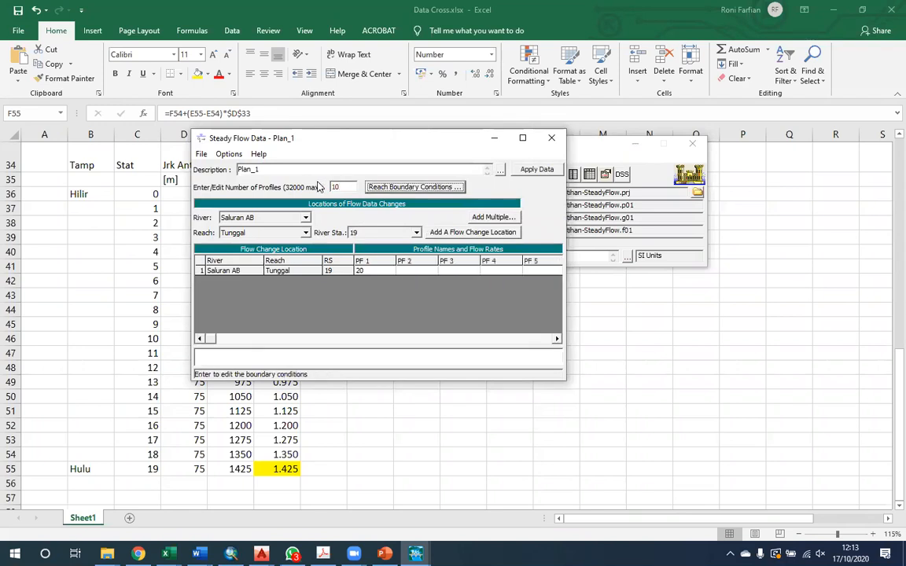
Enter flow rates of 5, 10, 15 and 20 for profiles PF 2 to PF 5 at river station 19.
{"action": "left_click", "coordinate": [374, 274]}
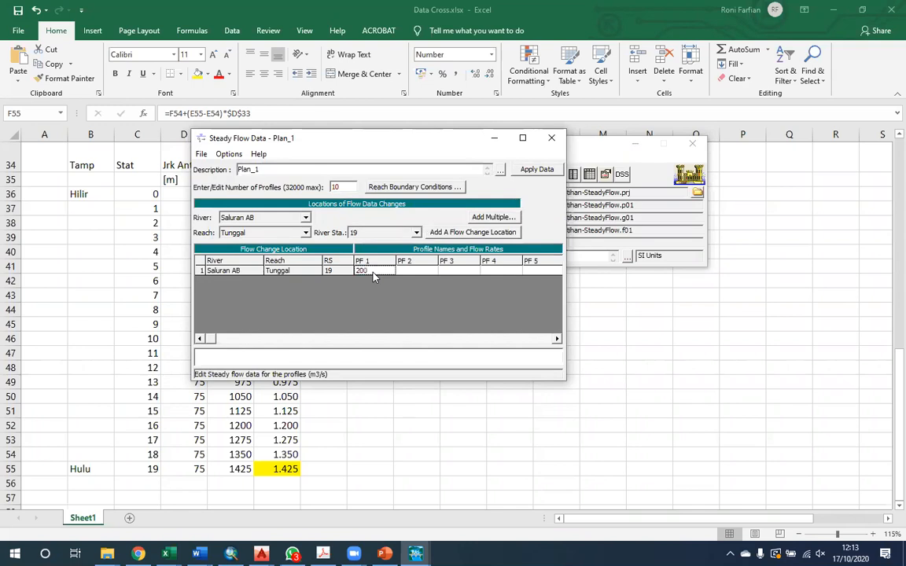
{"action": "key", "text": "Tab"}
{"action": "key", "text": "Tab"}
{"action": "key", "text": "Tab"}
{"action": "key", "text": "Tab"}
{"action": "type", "text": "20"}
{"action": "key", "text": "shift+Tab"}
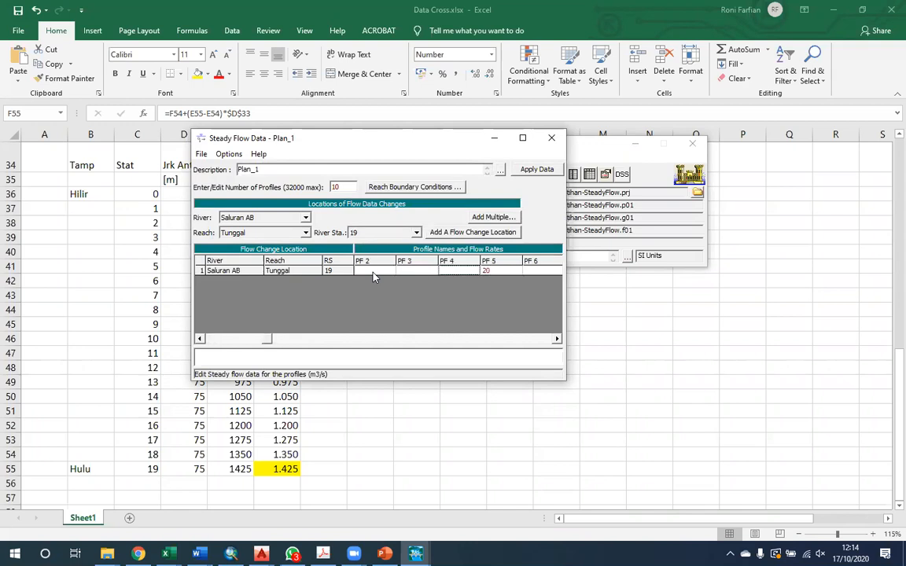
{"action": "type", "text": "15"}
{"action": "key", "text": "shift+Tab"}
{"action": "type", "text": "10"}
{"action": "key", "text": "shift+Tab"}
{"action": "type", "text": "5"}
Enter flow rates of 15, 10 and 5 for profiles PF 6, PF 7 and PF 8.
{"action": "key", "text": "Tab"}
{"action": "key", "text": "Tab"}
{"action": "key", "text": "Tab"}
{"action": "key", "text": "Tab"}
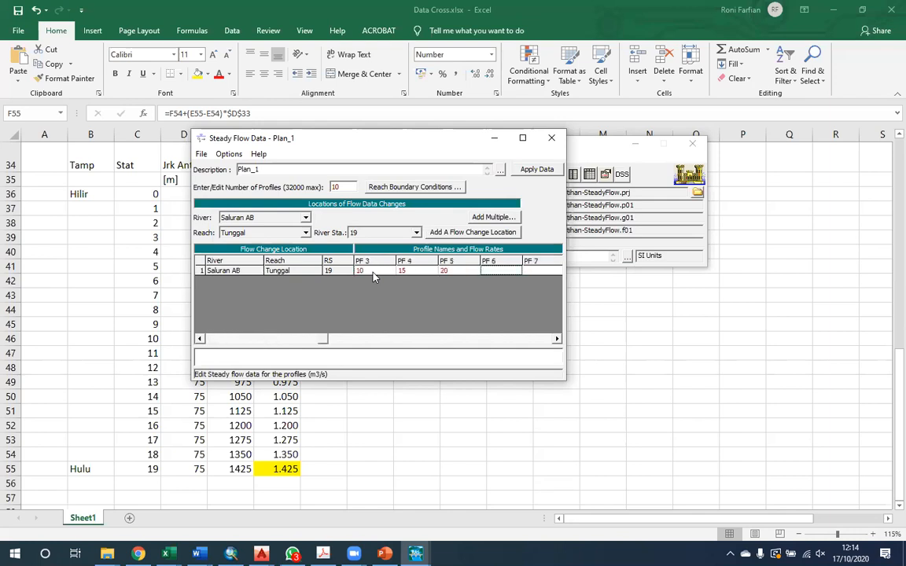
{"action": "type", "text": "15"}
{"action": "key", "text": "Tab"}
{"action": "type", "text": "10"}
{"action": "key", "text": "Tab"}
{"action": "type", "text": "5"}
Check the entered flow rates across the profiles and reduce the number of profiles to 9, accepting the loss of PF 10.
{"action": "left_click", "coordinate": [373, 273]}
{"action": "key", "text": "Left"}
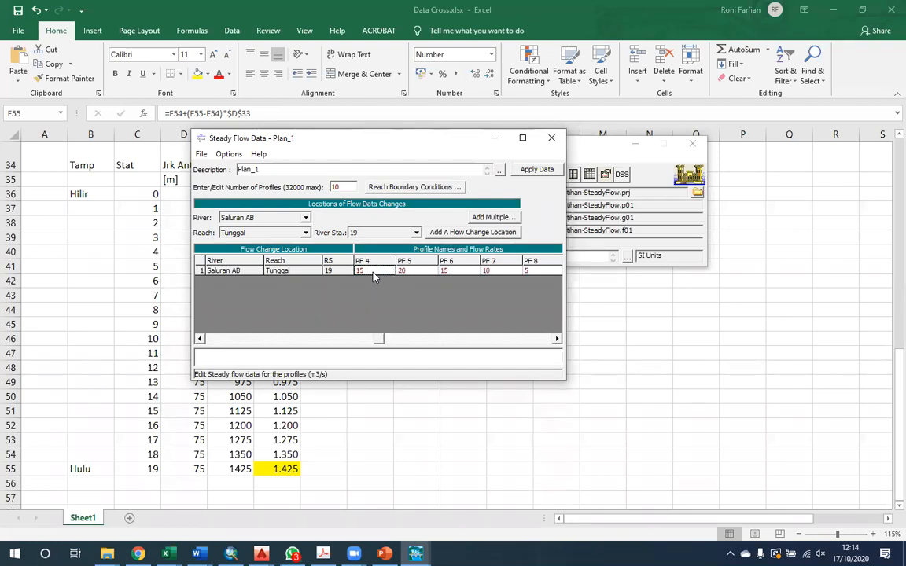
{"action": "key", "text": "Right"}
{"action": "key", "text": "Right"}
{"action": "key", "text": "Right"}
{"action": "key", "text": "Right"}
{"action": "key", "text": "Right"}
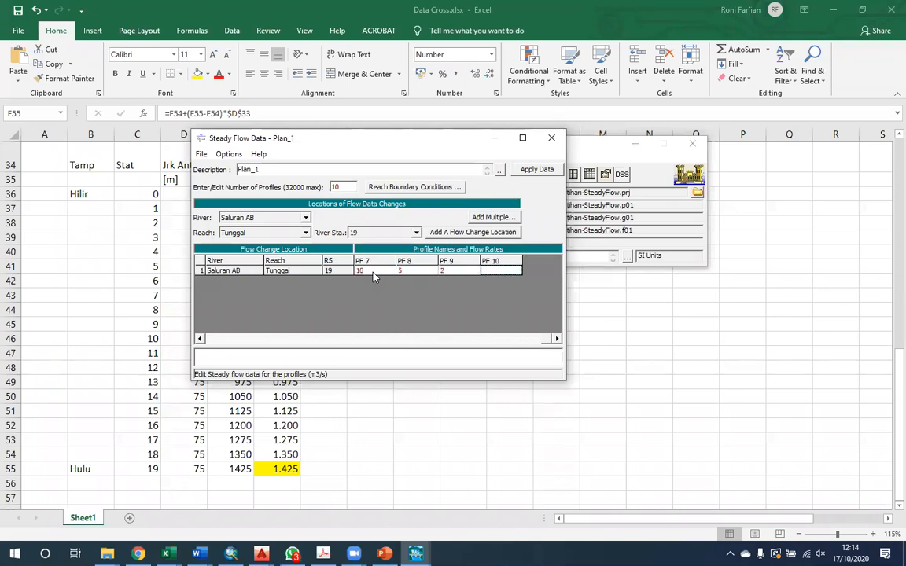
{"action": "double_click", "coordinate": [334, 187]}
{"action": "type", "text": "9"}
{"action": "key", "text": "Tab"}
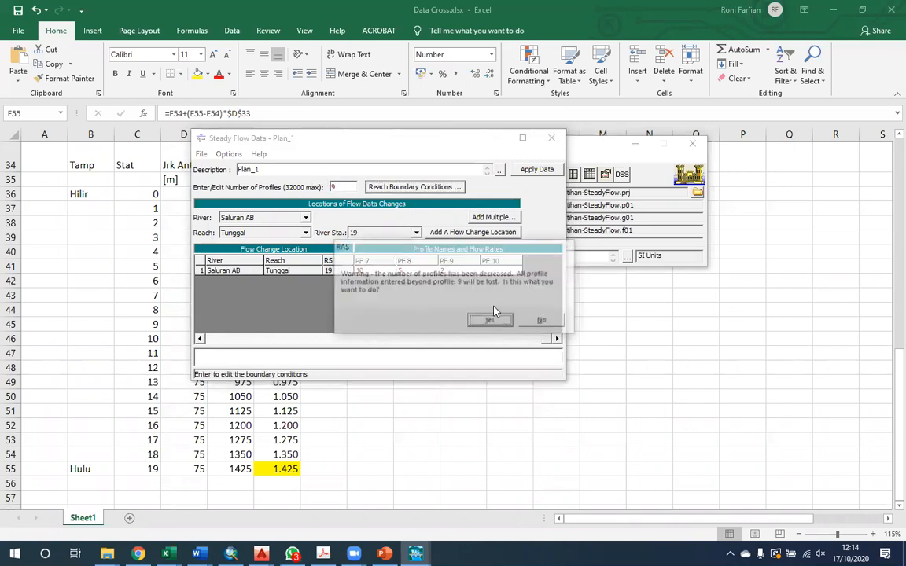
{"action": "key", "text": "Return"}
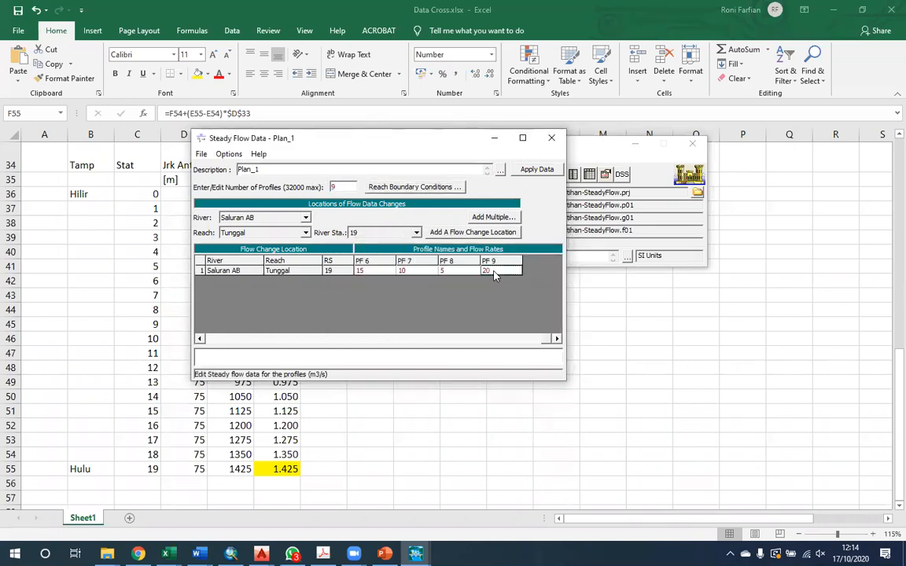
Set the PF 9 flow rate to 0 and apply the steady flow data.
{"action": "left_click", "coordinate": [494, 275]}
{"action": "type", "text": "2"}
{"action": "type", "text": "0"}
{"action": "key", "text": "Left"}
{"action": "left_click", "coordinate": [535, 170]}
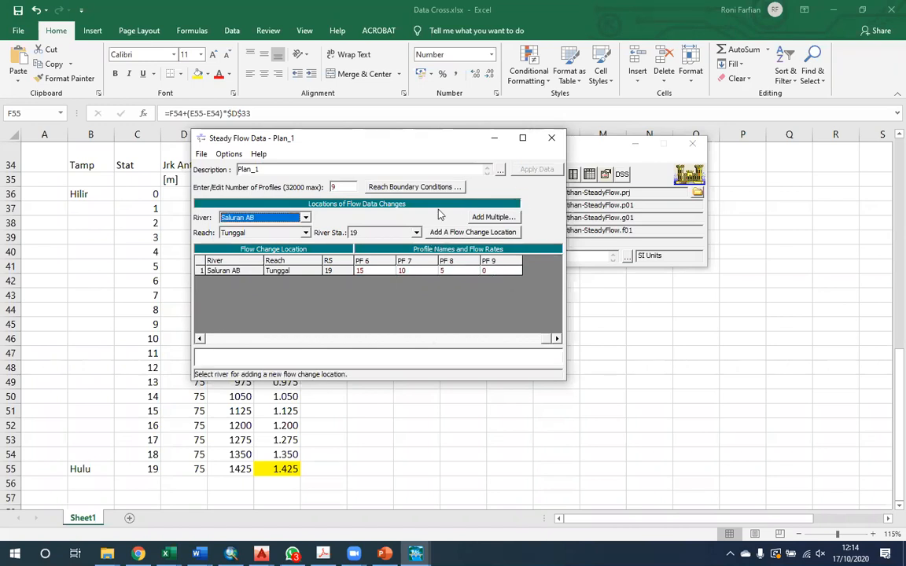
Close the flow data editor, try to compute the subcritical steady flow analysis of Plan_1 and dismiss the error list.
{"action": "left_click", "coordinate": [552, 142]}
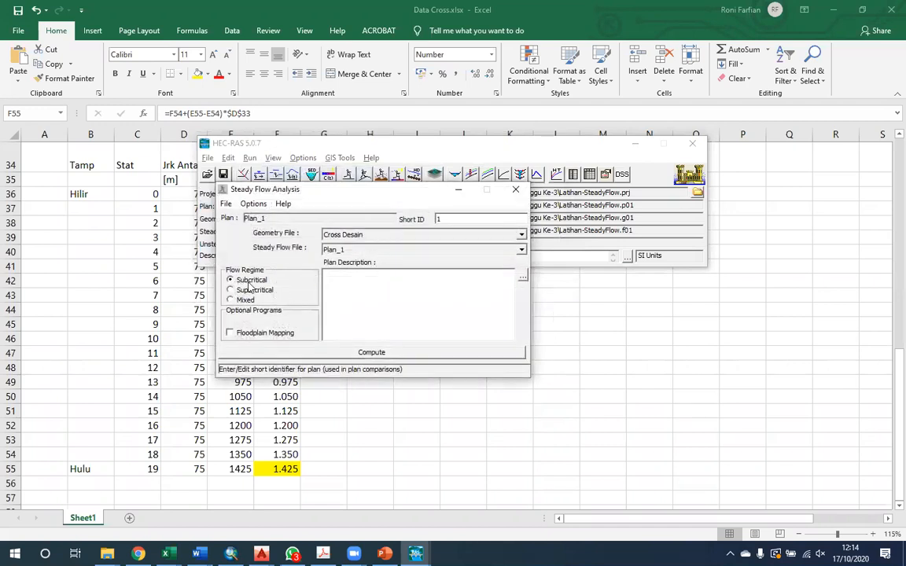
{"action": "left_click", "coordinate": [371, 352]}
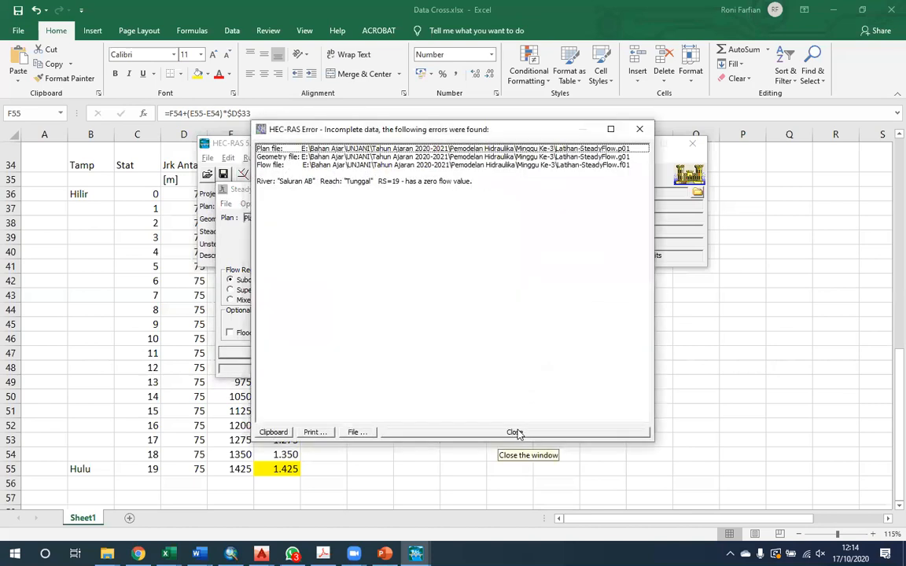
{"action": "left_click", "coordinate": [517, 435]}
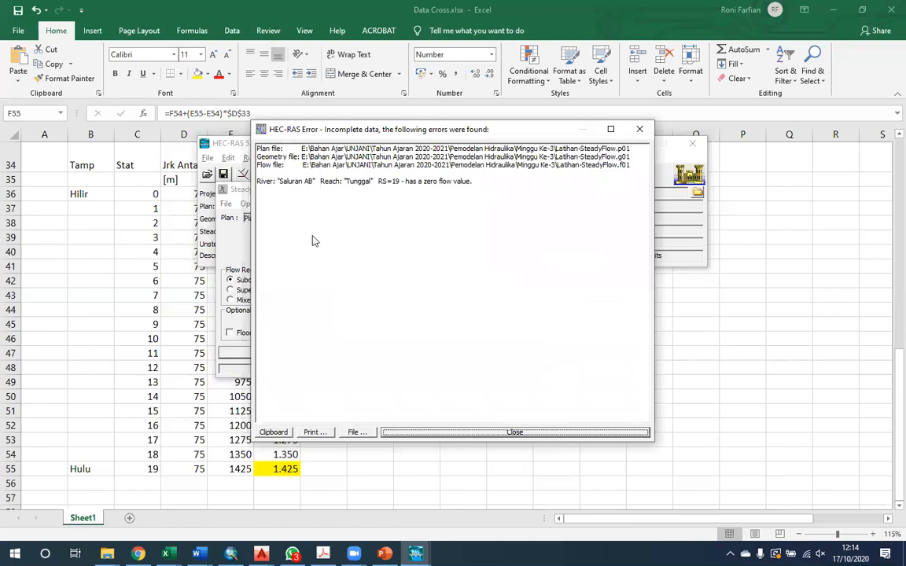
Reopen the steady flow data, set the flow rates of PF 1 and PF 9 to 1 and apply the data.
{"action": "left_click", "coordinate": [516, 189]}
{"action": "left_click", "coordinate": [228, 159]}
{"action": "mouse_move", "coordinate": [252, 161]}
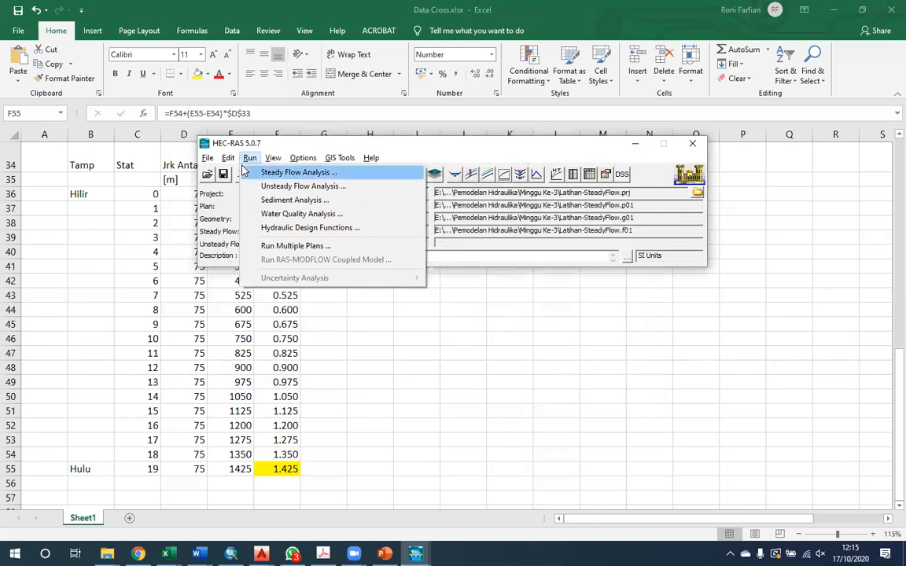
{"action": "mouse_move", "coordinate": [224, 158]}
{"action": "left_click", "coordinate": [271, 191]}
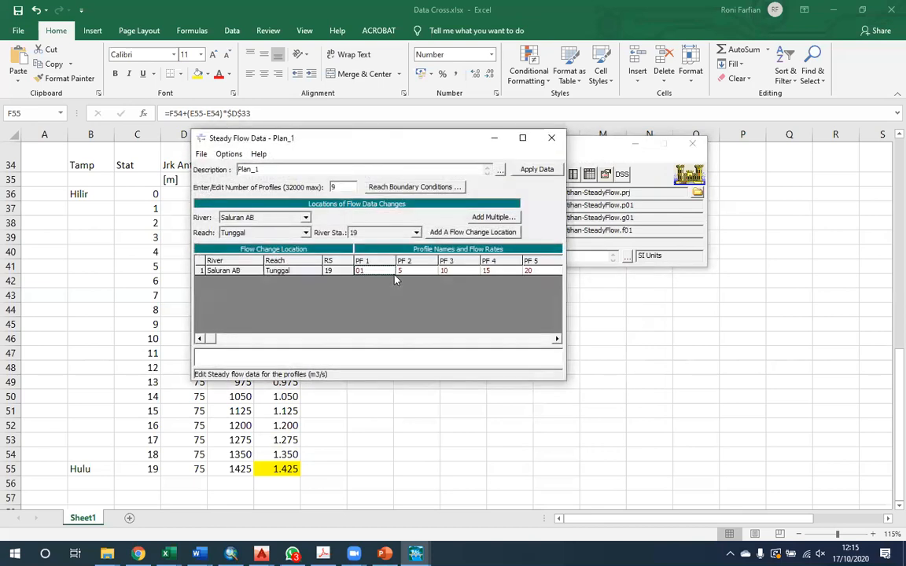
{"action": "key", "text": "Right"}
{"action": "key", "text": "Right"}
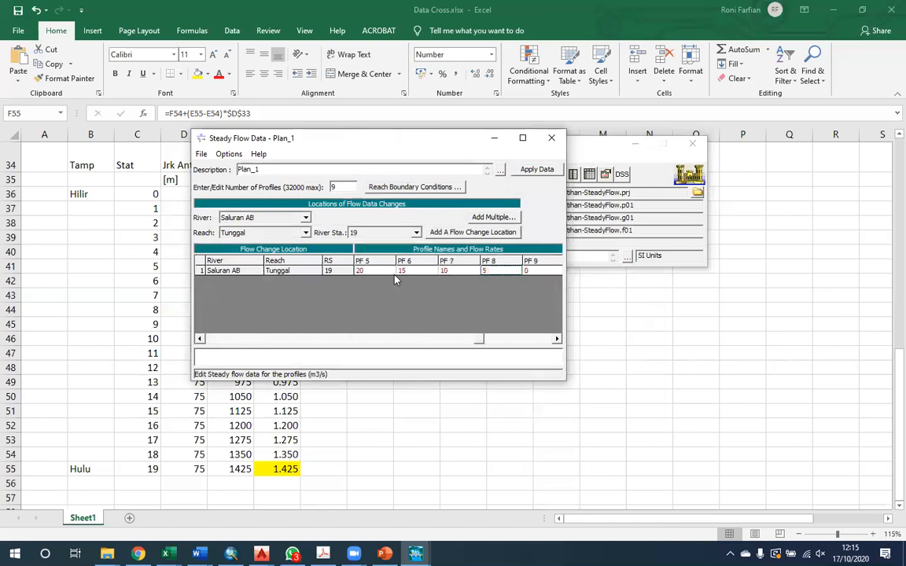
{"action": "left_click", "coordinate": [535, 169]}
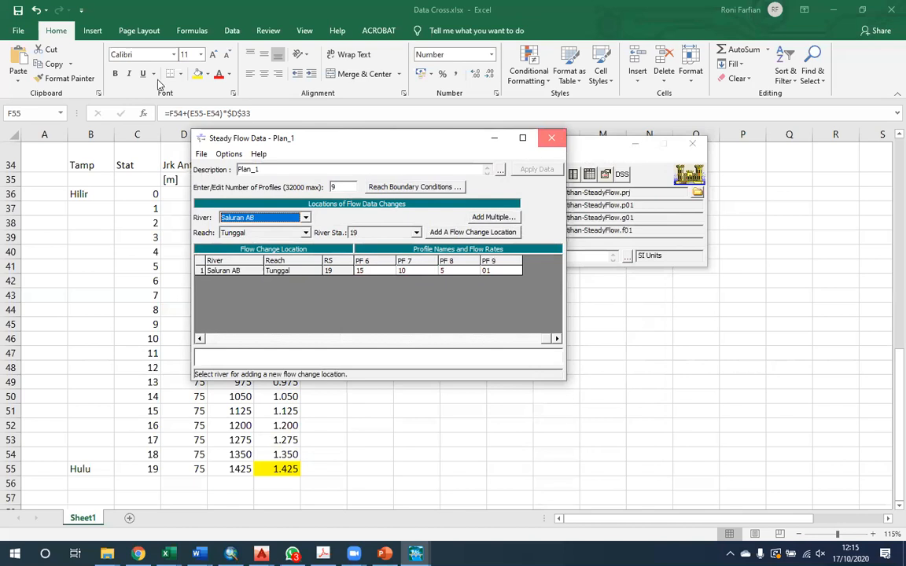
Save the project and compute the steady flow analysis of Plan_1.
{"action": "left_click", "coordinate": [226, 173]}
{"action": "left_click", "coordinate": [250, 158]}
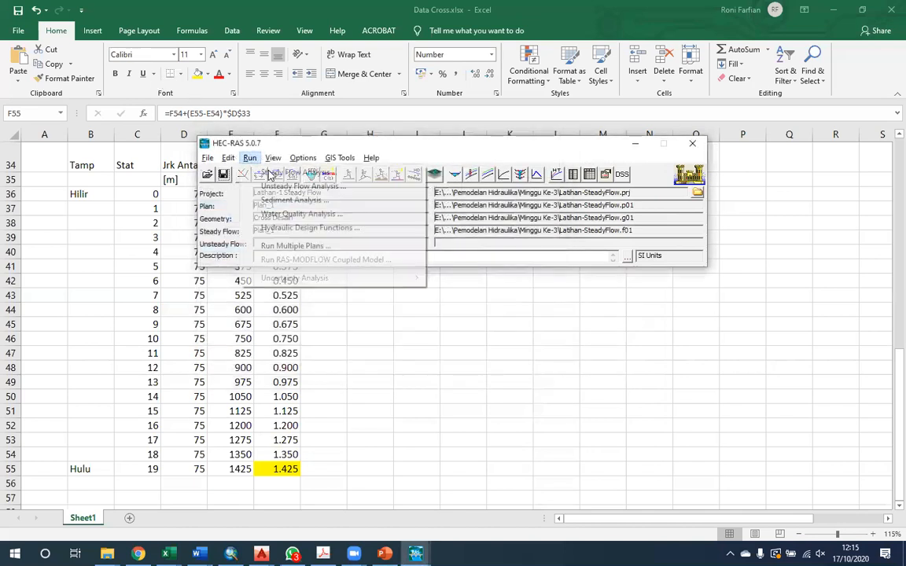
{"action": "left_click", "coordinate": [468, 357]}
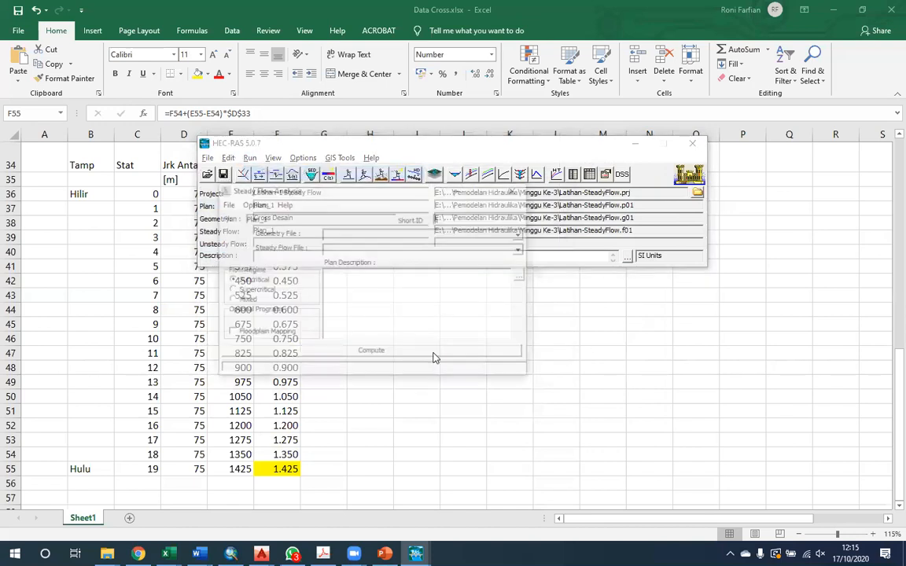
{"action": "key", "text": "Return"}
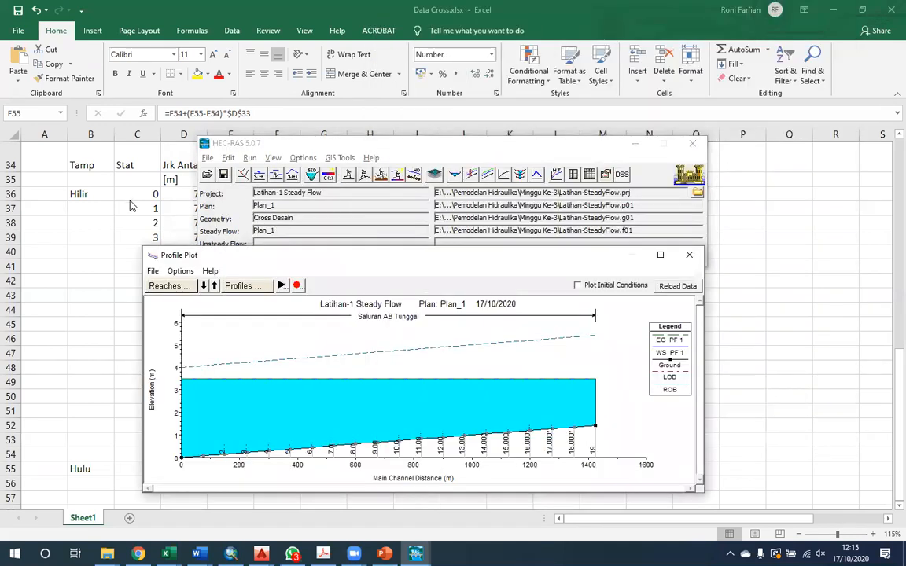
Add profiles PF 2 through PF 9 to PF 1 in the longitudinal profile plot.
{"action": "left_click", "coordinate": [209, 206]}
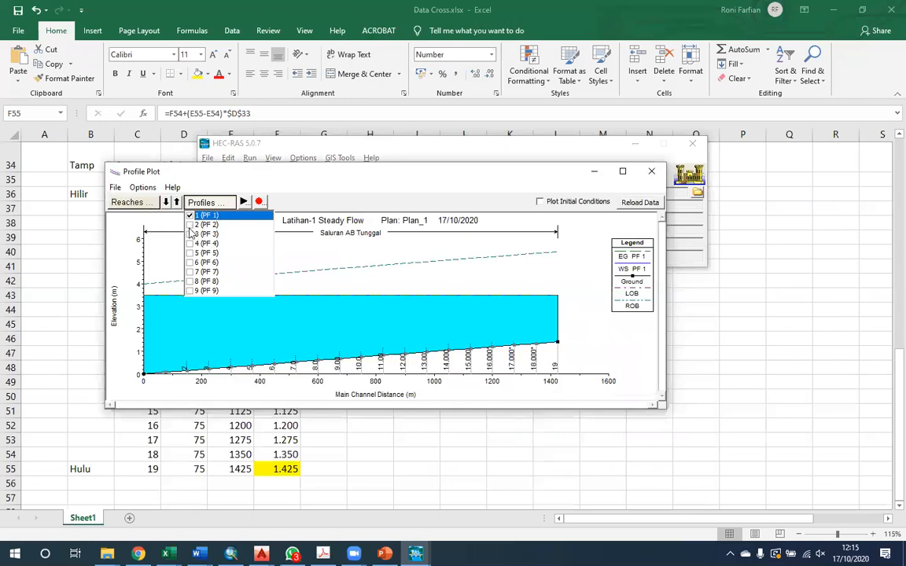
{"action": "left_click", "coordinate": [189, 225]}
{"action": "left_click", "coordinate": [190, 235]}
{"action": "left_click", "coordinate": [189, 244]}
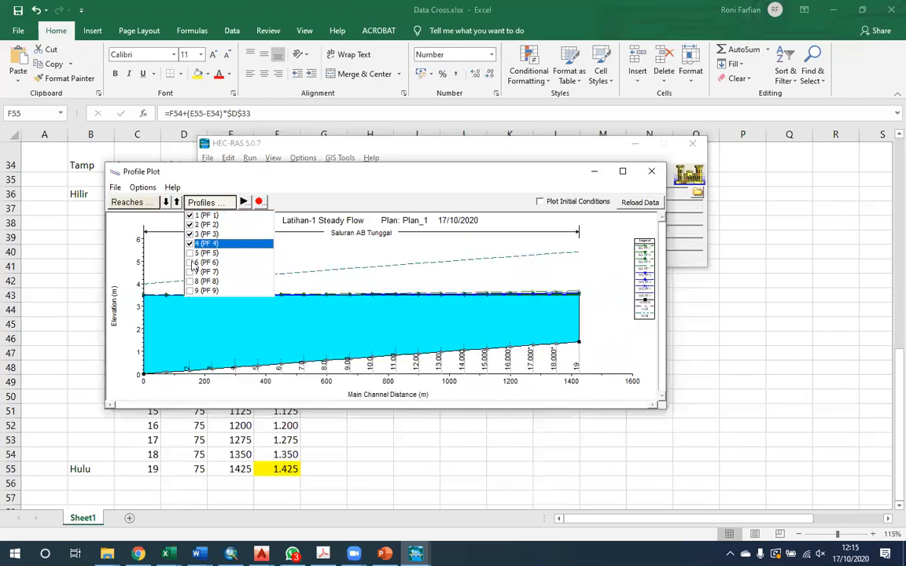
{"action": "left_click", "coordinate": [190, 253]}
{"action": "left_click", "coordinate": [190, 262]}
{"action": "left_click", "coordinate": [189, 273]}
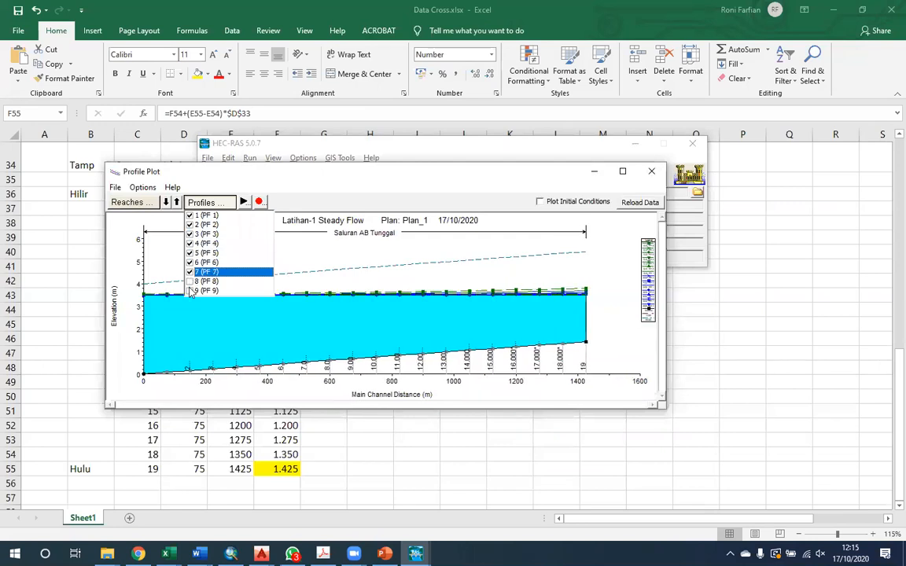
{"action": "left_click", "coordinate": [189, 281]}
{"action": "left_click", "coordinate": [190, 291]}
{"action": "left_click", "coordinate": [228, 205]}
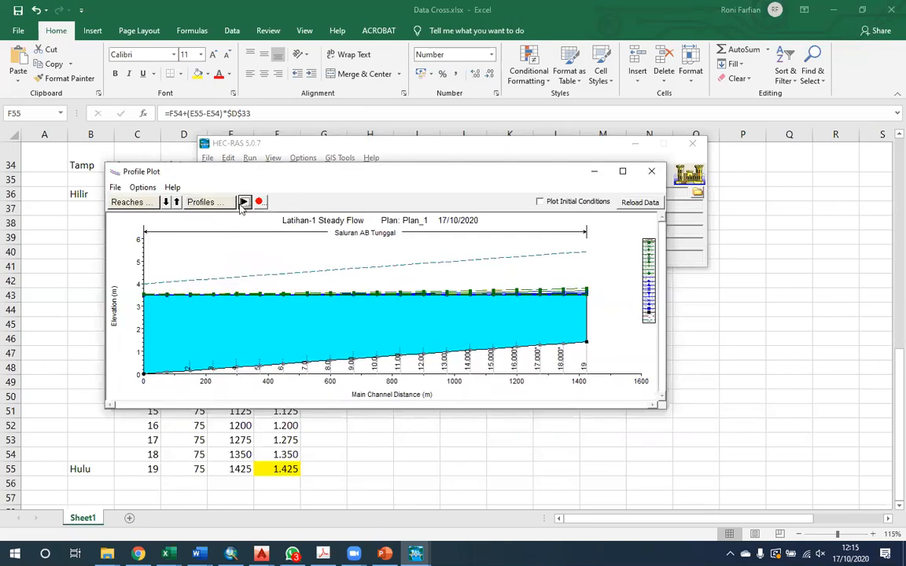
Animate the reloaded longitudinal profile plot through the flow profiles from PF 1, stop the animation and close the plot.
{"action": "left_click", "coordinate": [245, 203]}
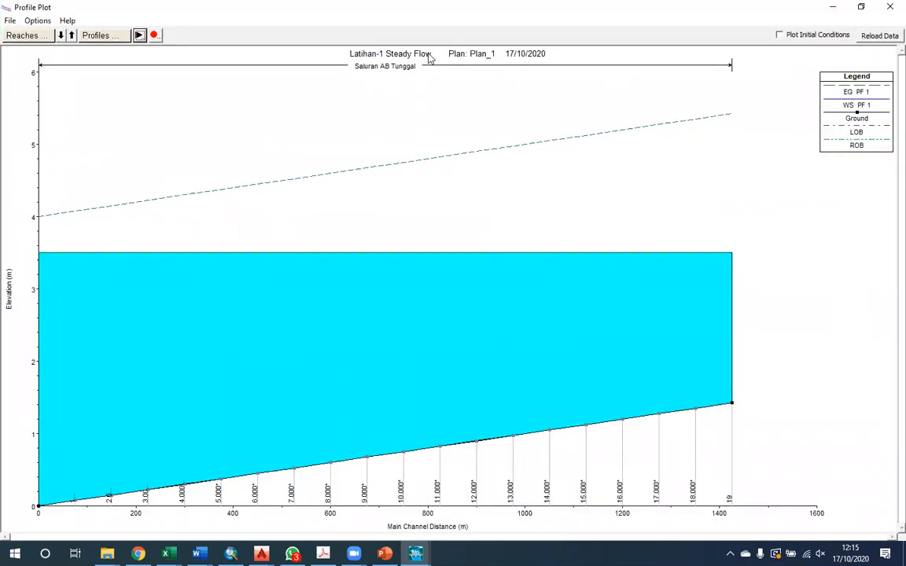
{"action": "left_click", "coordinate": [880, 36]}
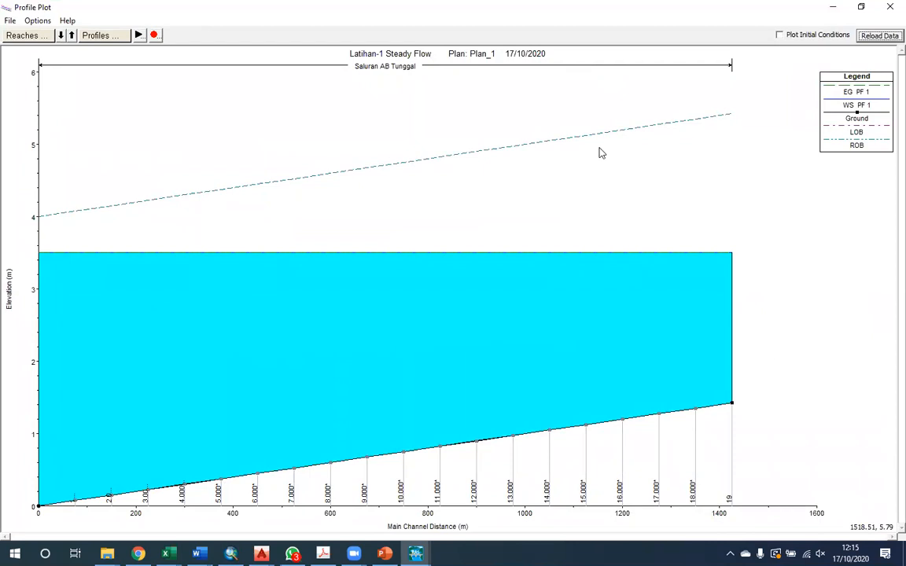
{"action": "left_click", "coordinate": [138, 35]}
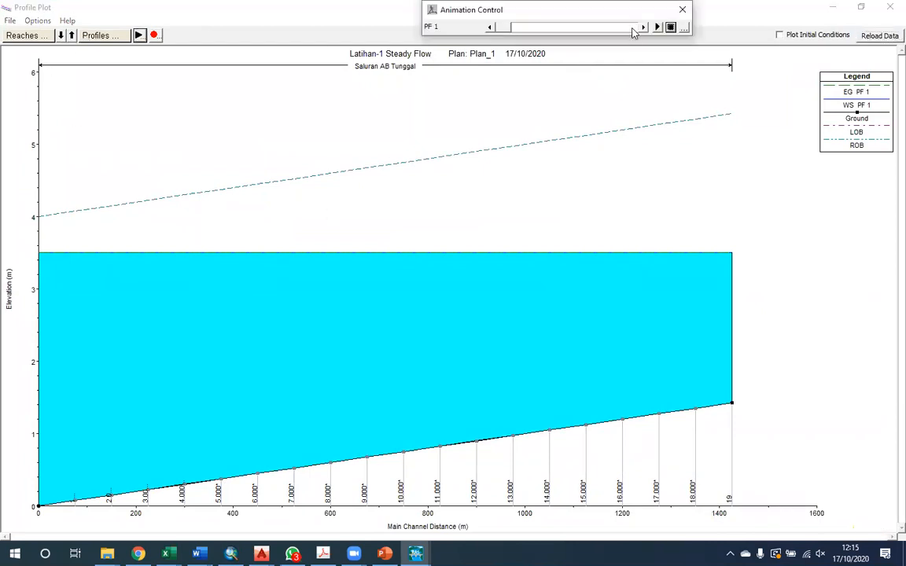
{"action": "left_click_drag", "start_coordinate": [627, 11], "coordinate": [679, 111]}
{"action": "left_click", "coordinate": [709, 129]}
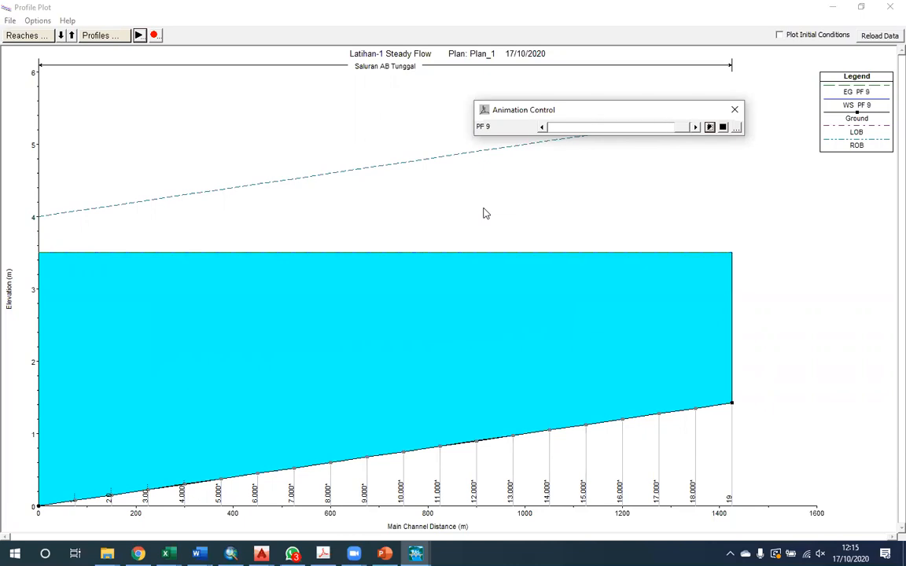
{"action": "left_click_drag", "start_coordinate": [682, 128], "coordinate": [548, 136]}
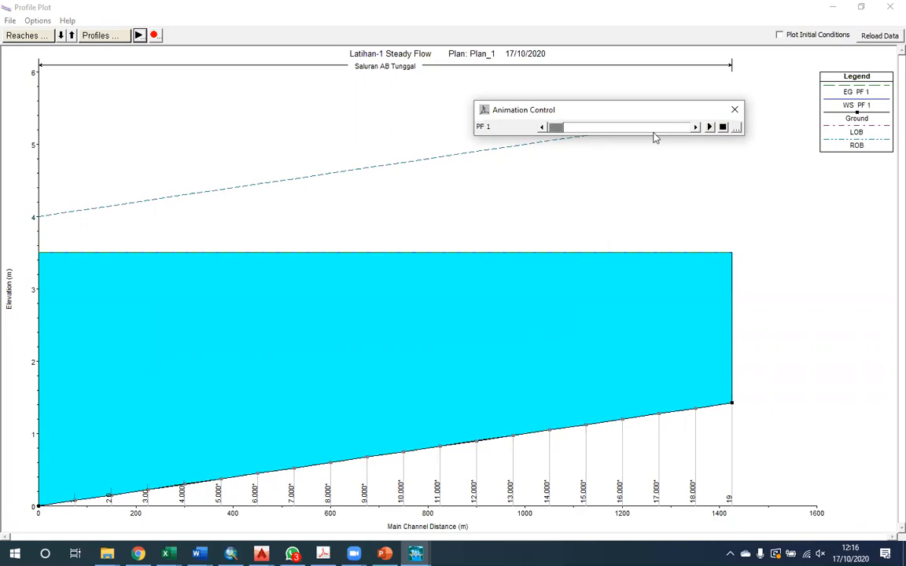
{"action": "left_click", "coordinate": [709, 127]}
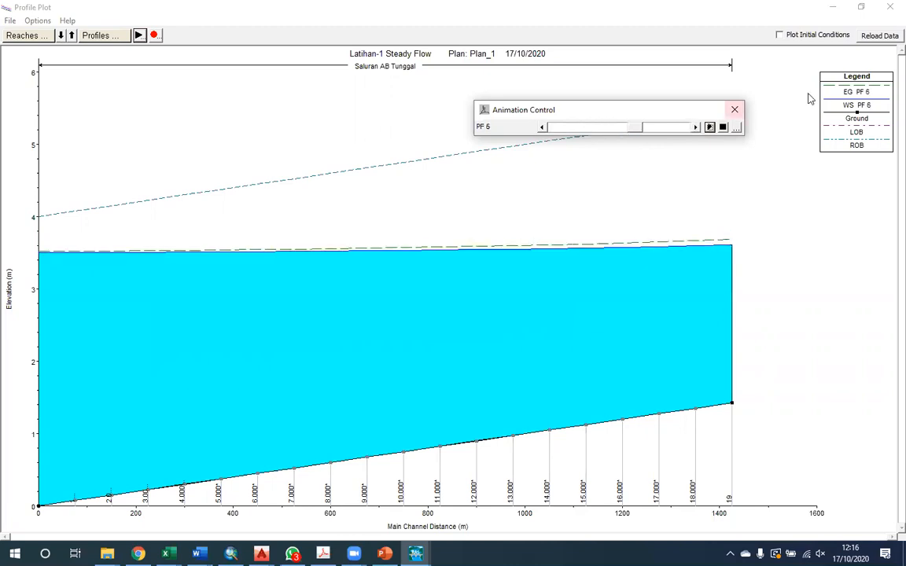
{"action": "left_click", "coordinate": [723, 128]}
{"action": "left_click", "coordinate": [890, 8]}
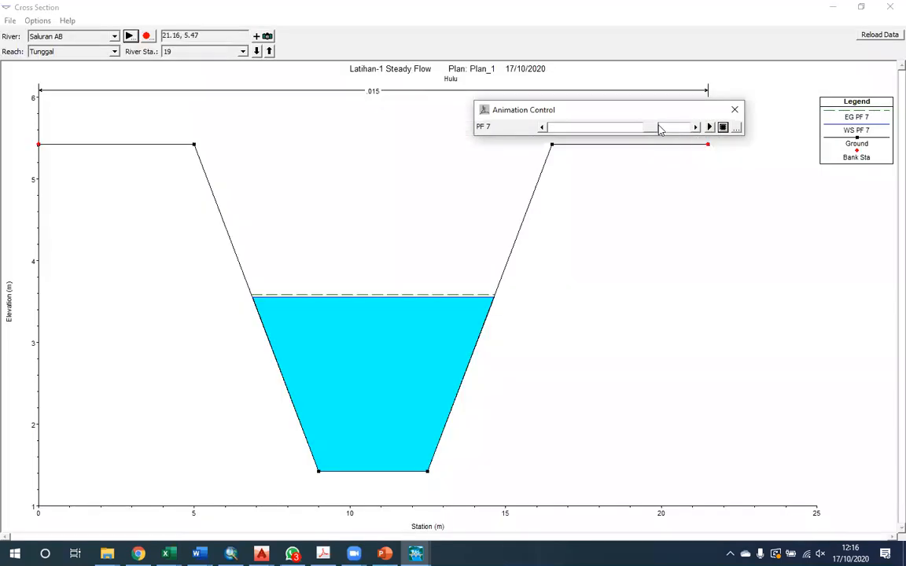
Animate the cross section at river station 19 from PF 1 to PF 9 and close the plot.
{"action": "left_click_drag", "start_coordinate": [595, 122], "coordinate": [496, 129]}
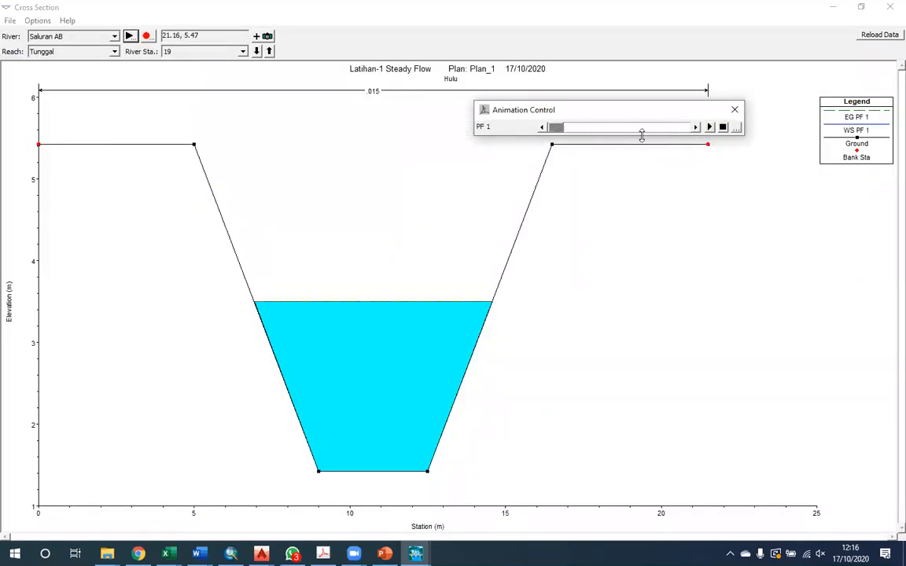
{"action": "left_click", "coordinate": [709, 127]}
{"action": "left_click", "coordinate": [709, 126]}
{"action": "left_click", "coordinate": [709, 126]}
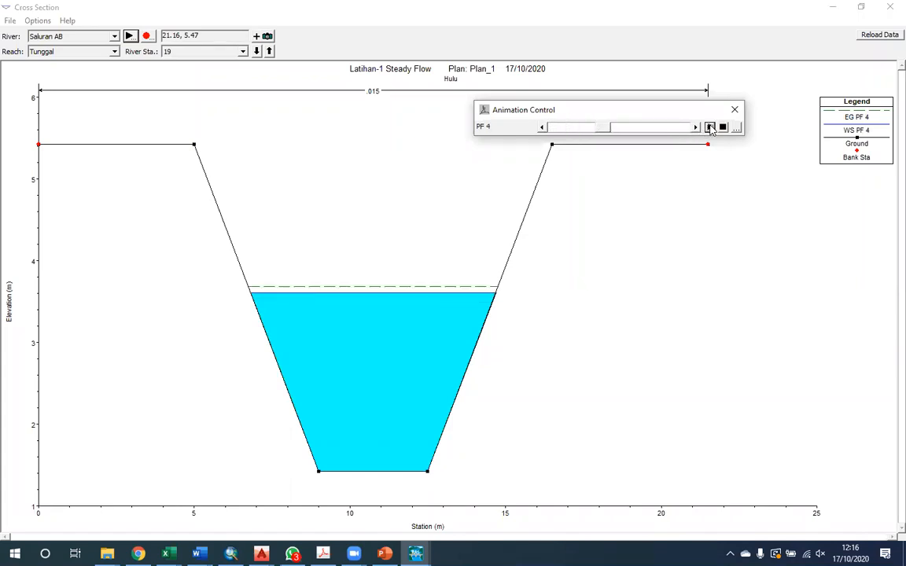
{"action": "left_click", "coordinate": [710, 127]}
{"action": "left_click", "coordinate": [709, 127]}
{"action": "left_click", "coordinate": [710, 127]}
{"action": "left_click", "coordinate": [709, 126]}
{"action": "left_click", "coordinate": [709, 127]}
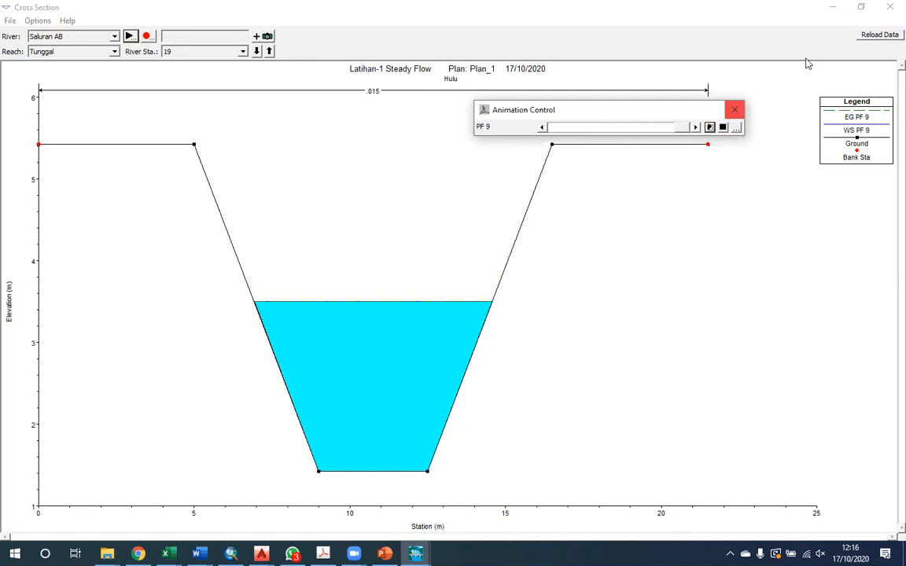
{"action": "left_click", "coordinate": [889, 6]}
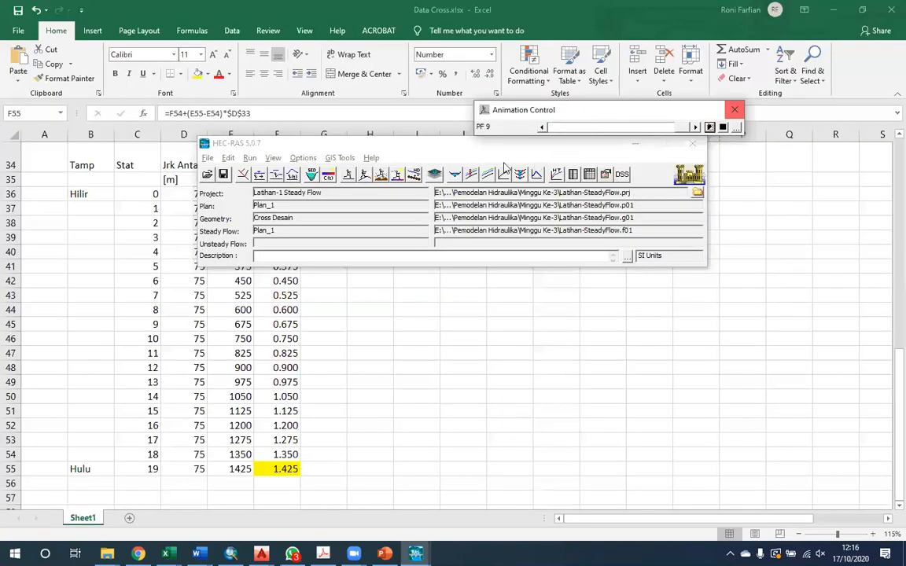
Animate the X-Y-Z perspective plot of the channel from PF 1, stop the animation and close the plot.
{"action": "left_click", "coordinate": [512, 173]}
{"action": "left_click", "coordinate": [613, 102]}
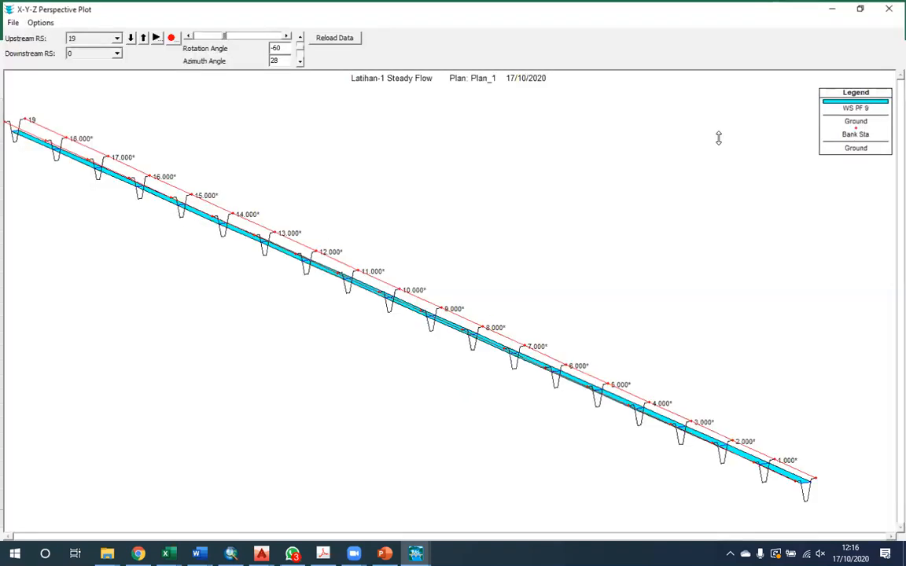
{"action": "left_click", "coordinate": [155, 37]}
{"action": "left_click_drag", "start_coordinate": [687, 129], "coordinate": [543, 143]}
{"action": "left_click", "coordinate": [711, 128]}
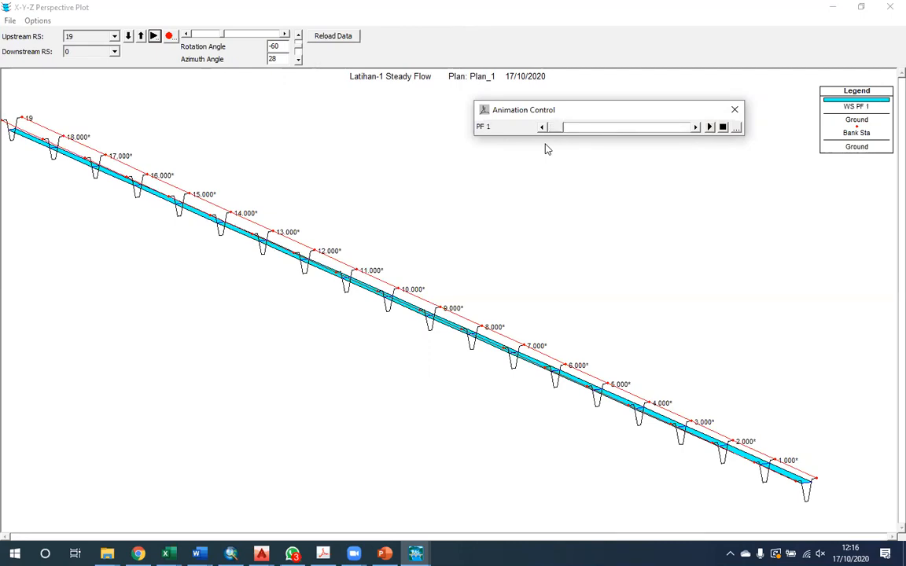
{"action": "left_click", "coordinate": [723, 126]}
{"action": "left_click", "coordinate": [891, 6]}
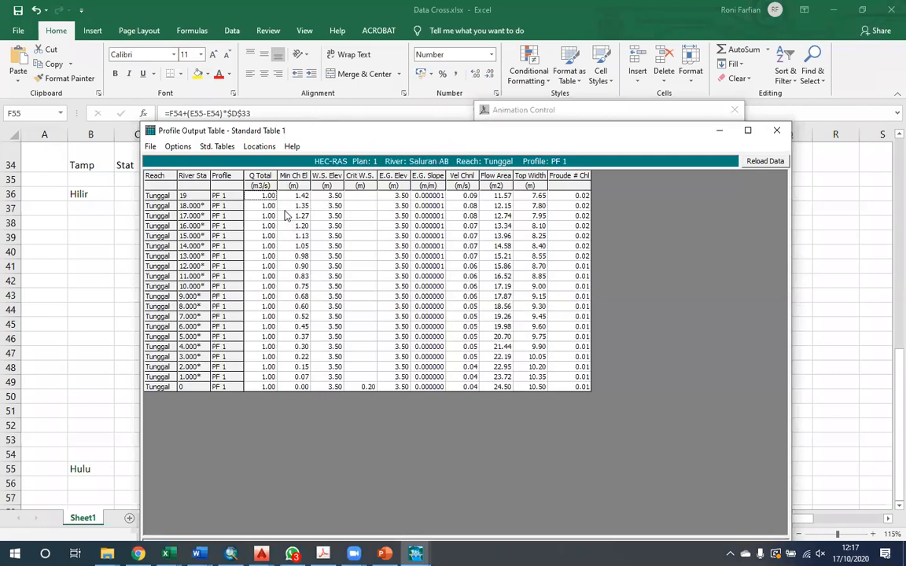
Include all nine profiles in the profile output table and inspect the PF 1 row at river station 19.
{"action": "left_click", "coordinate": [177, 146]}
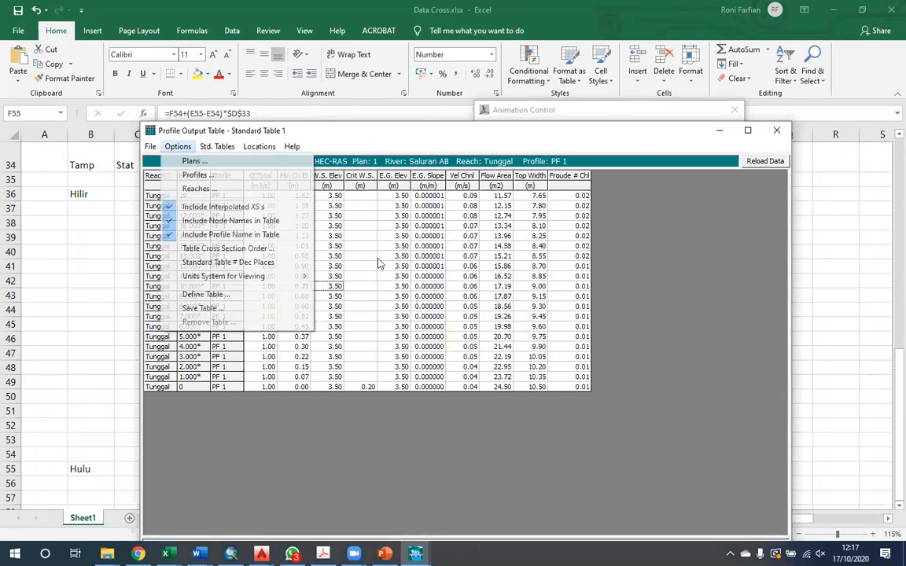
{"action": "left_click", "coordinate": [401, 335]}
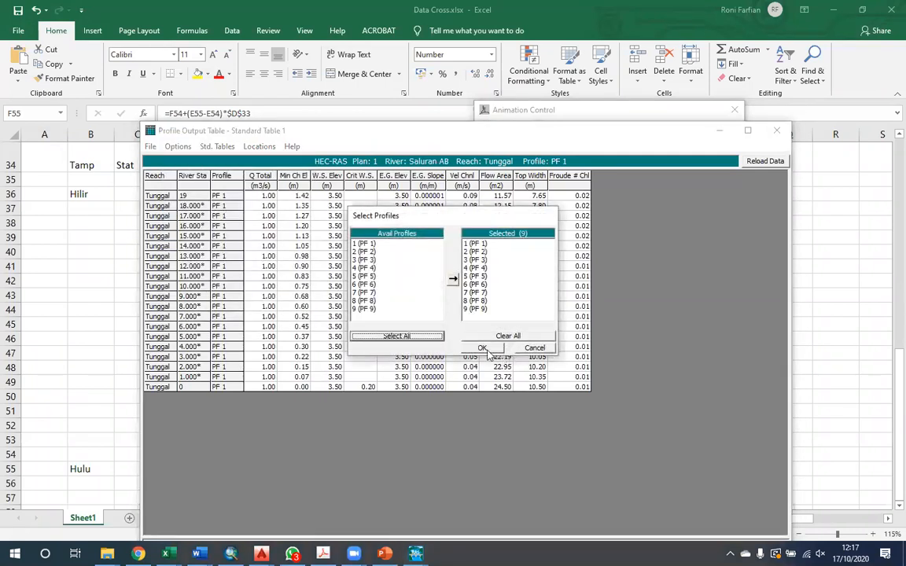
{"action": "left_click", "coordinate": [464, 348]}
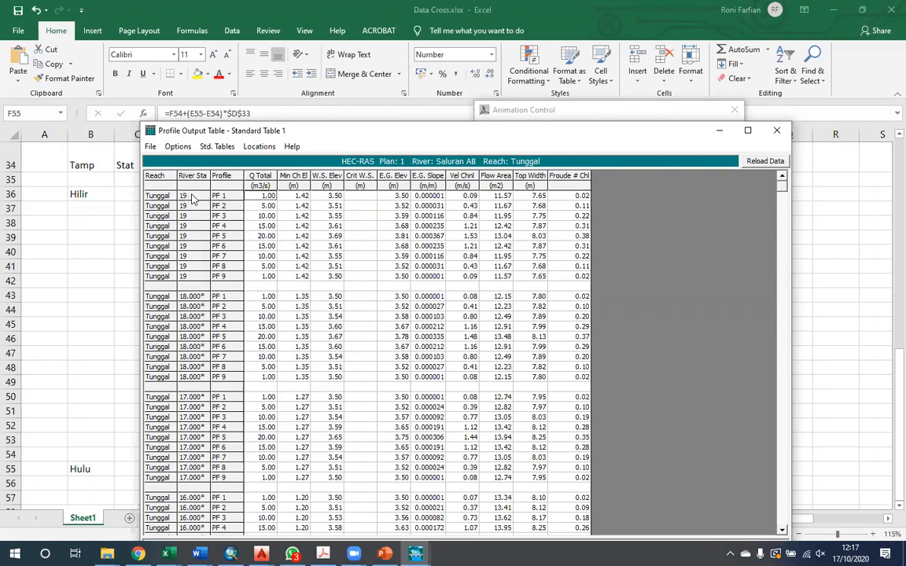
{"action": "left_click", "coordinate": [191, 198]}
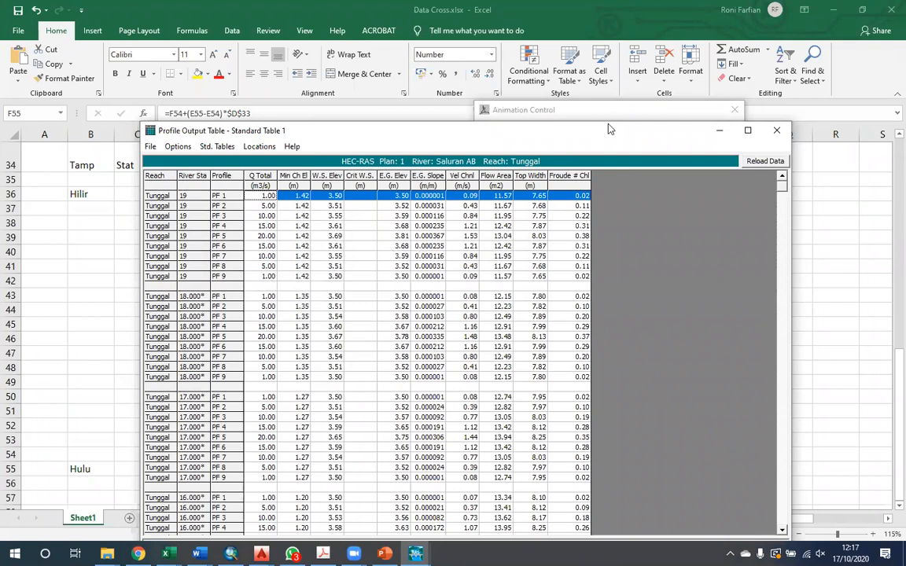
{"action": "left_click_drag", "start_coordinate": [543, 130], "coordinate": [542, 240]}
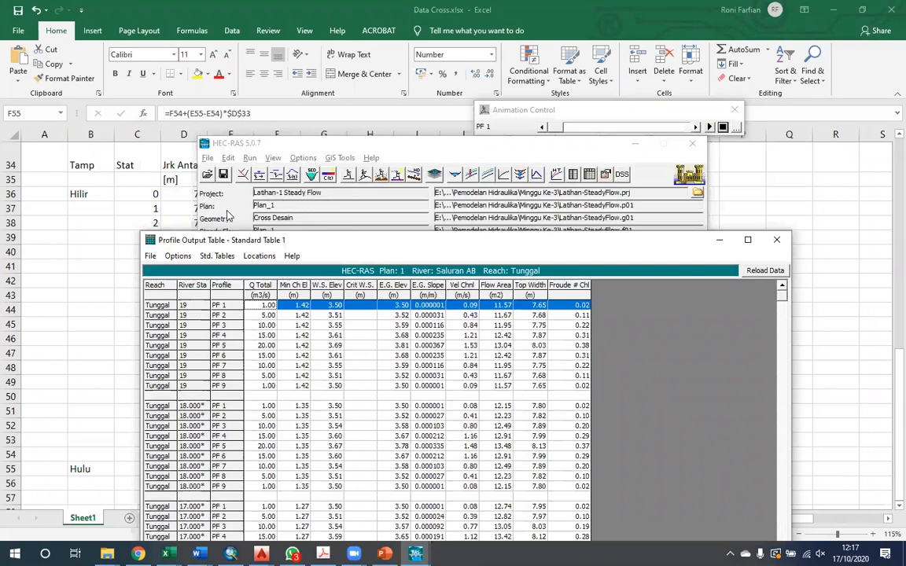
Reload the stage and flow hydrographs for river station 19 and enable observed stage, observed flow and reference stage.
{"action": "left_click", "coordinate": [706, 166]}
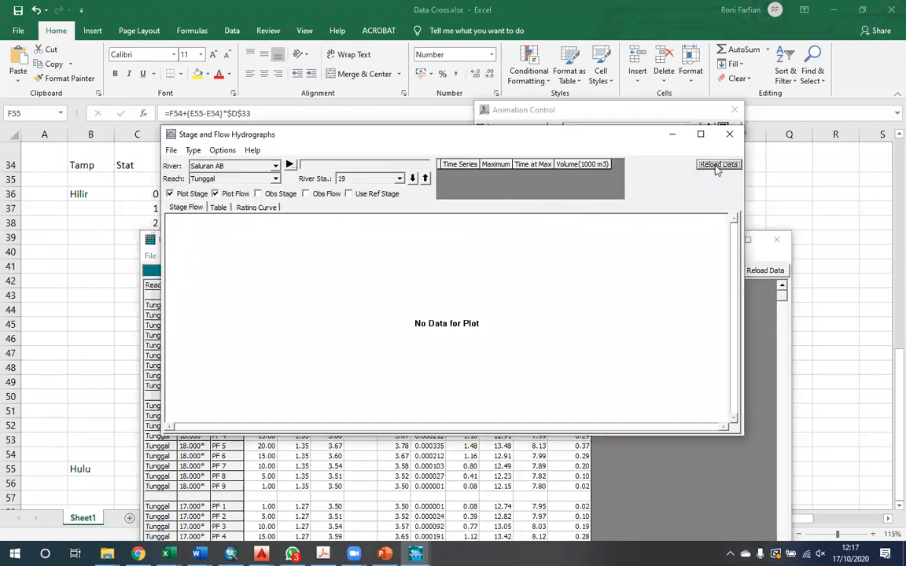
{"action": "left_click", "coordinate": [258, 194]}
{"action": "left_click", "coordinate": [306, 194]}
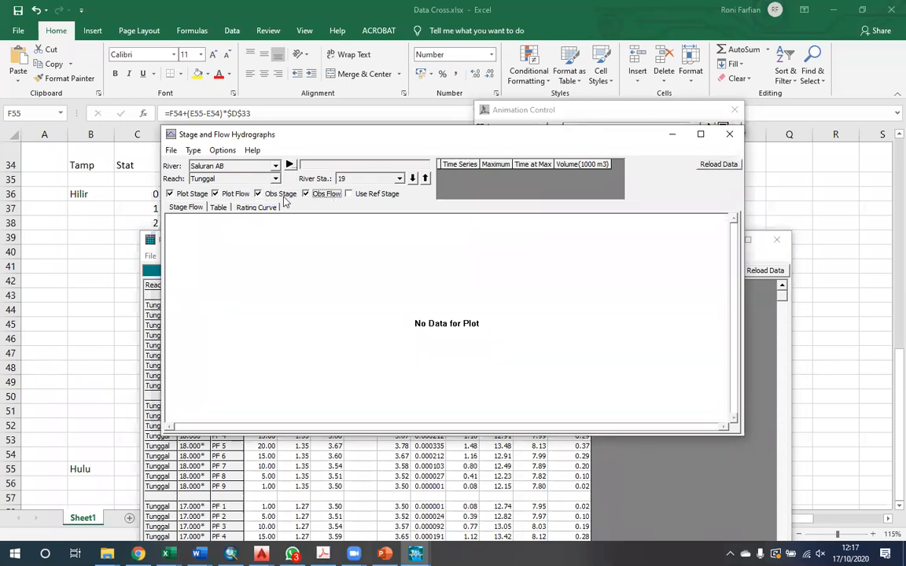
{"action": "left_click", "coordinate": [361, 195]}
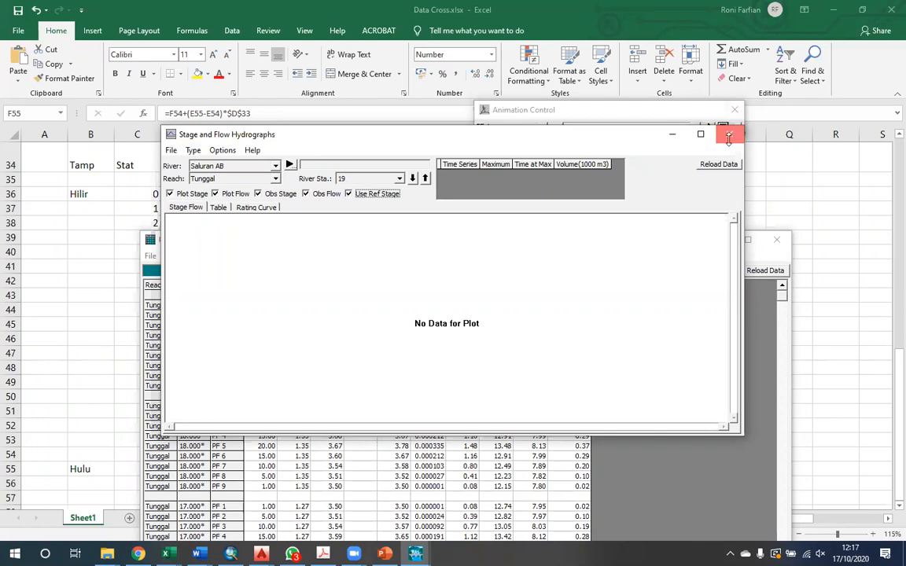
Examine the rating curve of water surface elevation against total flow at river station 19 and close it.
{"action": "left_click", "coordinate": [505, 179]}
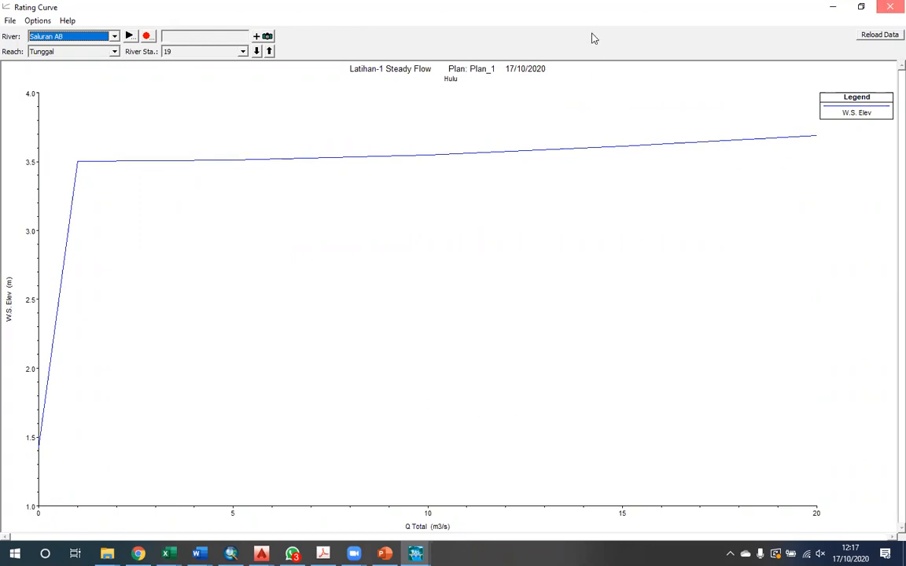
{"action": "key", "text": "alt+F4"}
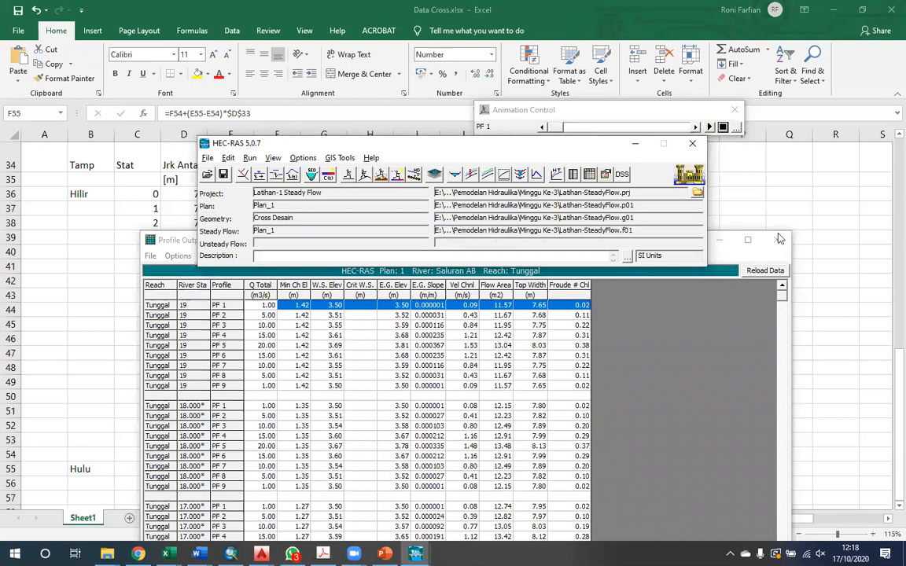
{"action": "left_click", "coordinate": [317, 429]}
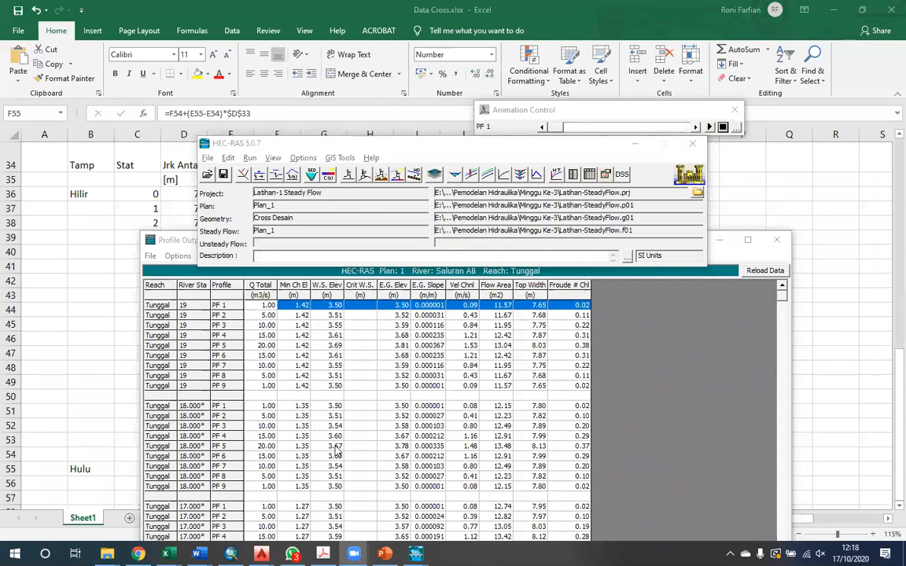
Switch to the PowerPoint slides and review the Excel import and water surface profile slides up to the Latihan-1 Mixed Flow exercise.
{"action": "left_click", "coordinate": [415, 554]}
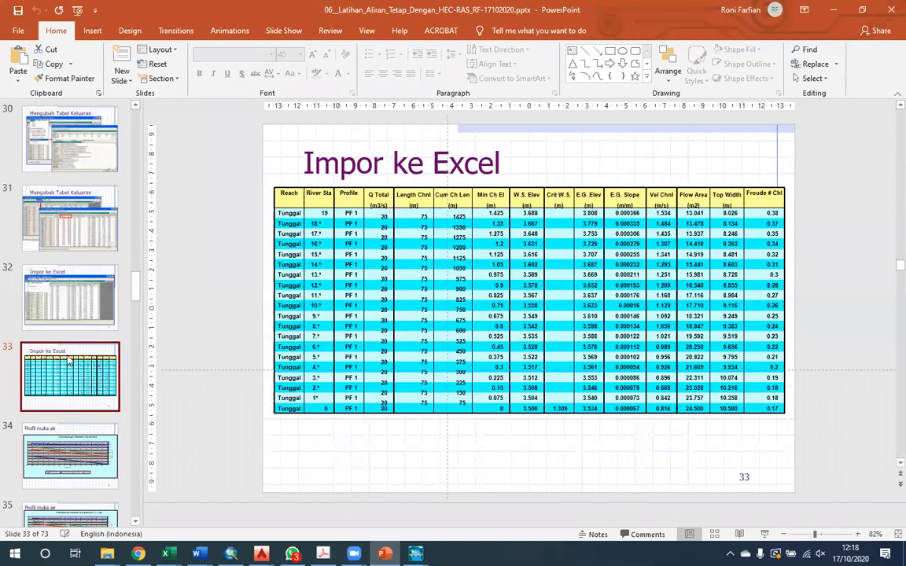
{"action": "key", "text": "Down"}
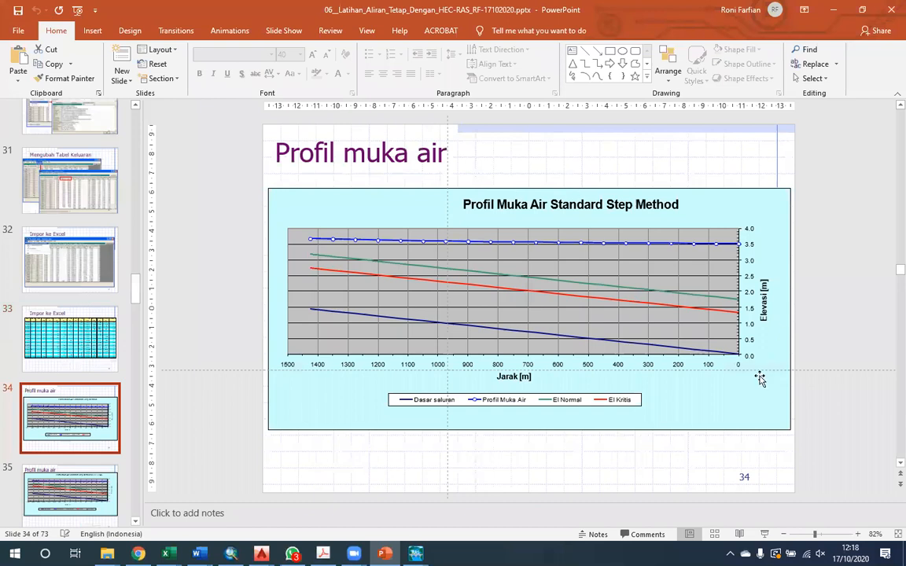
{"action": "key", "text": "Down"}
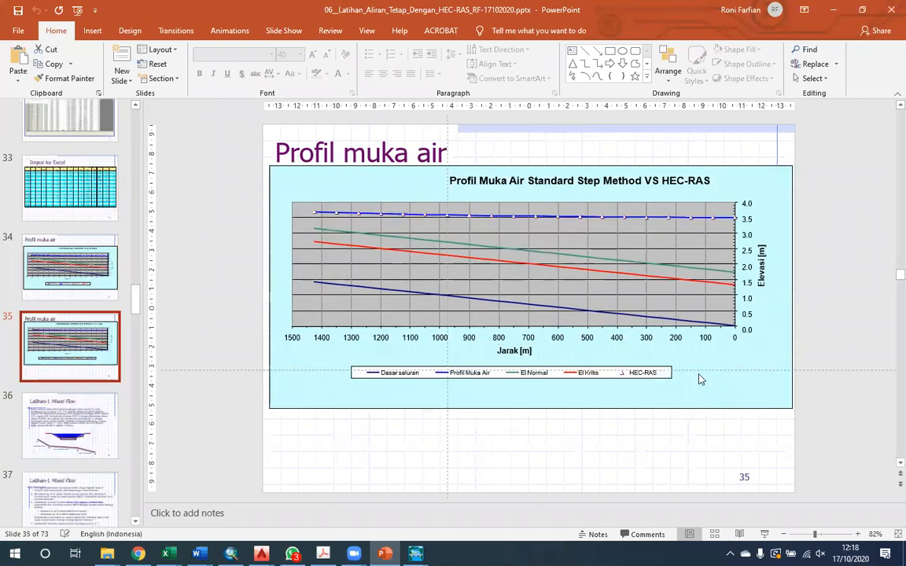
{"action": "key", "text": "Down"}
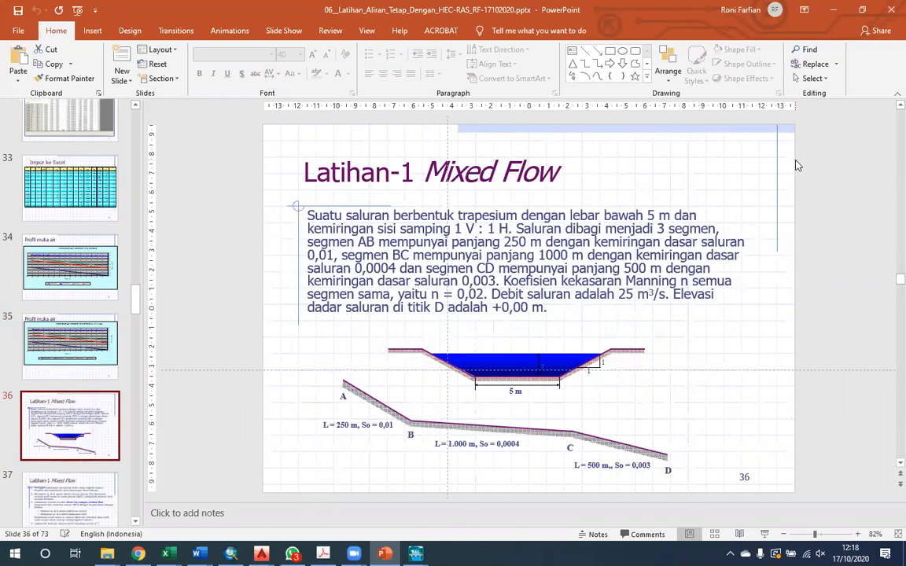